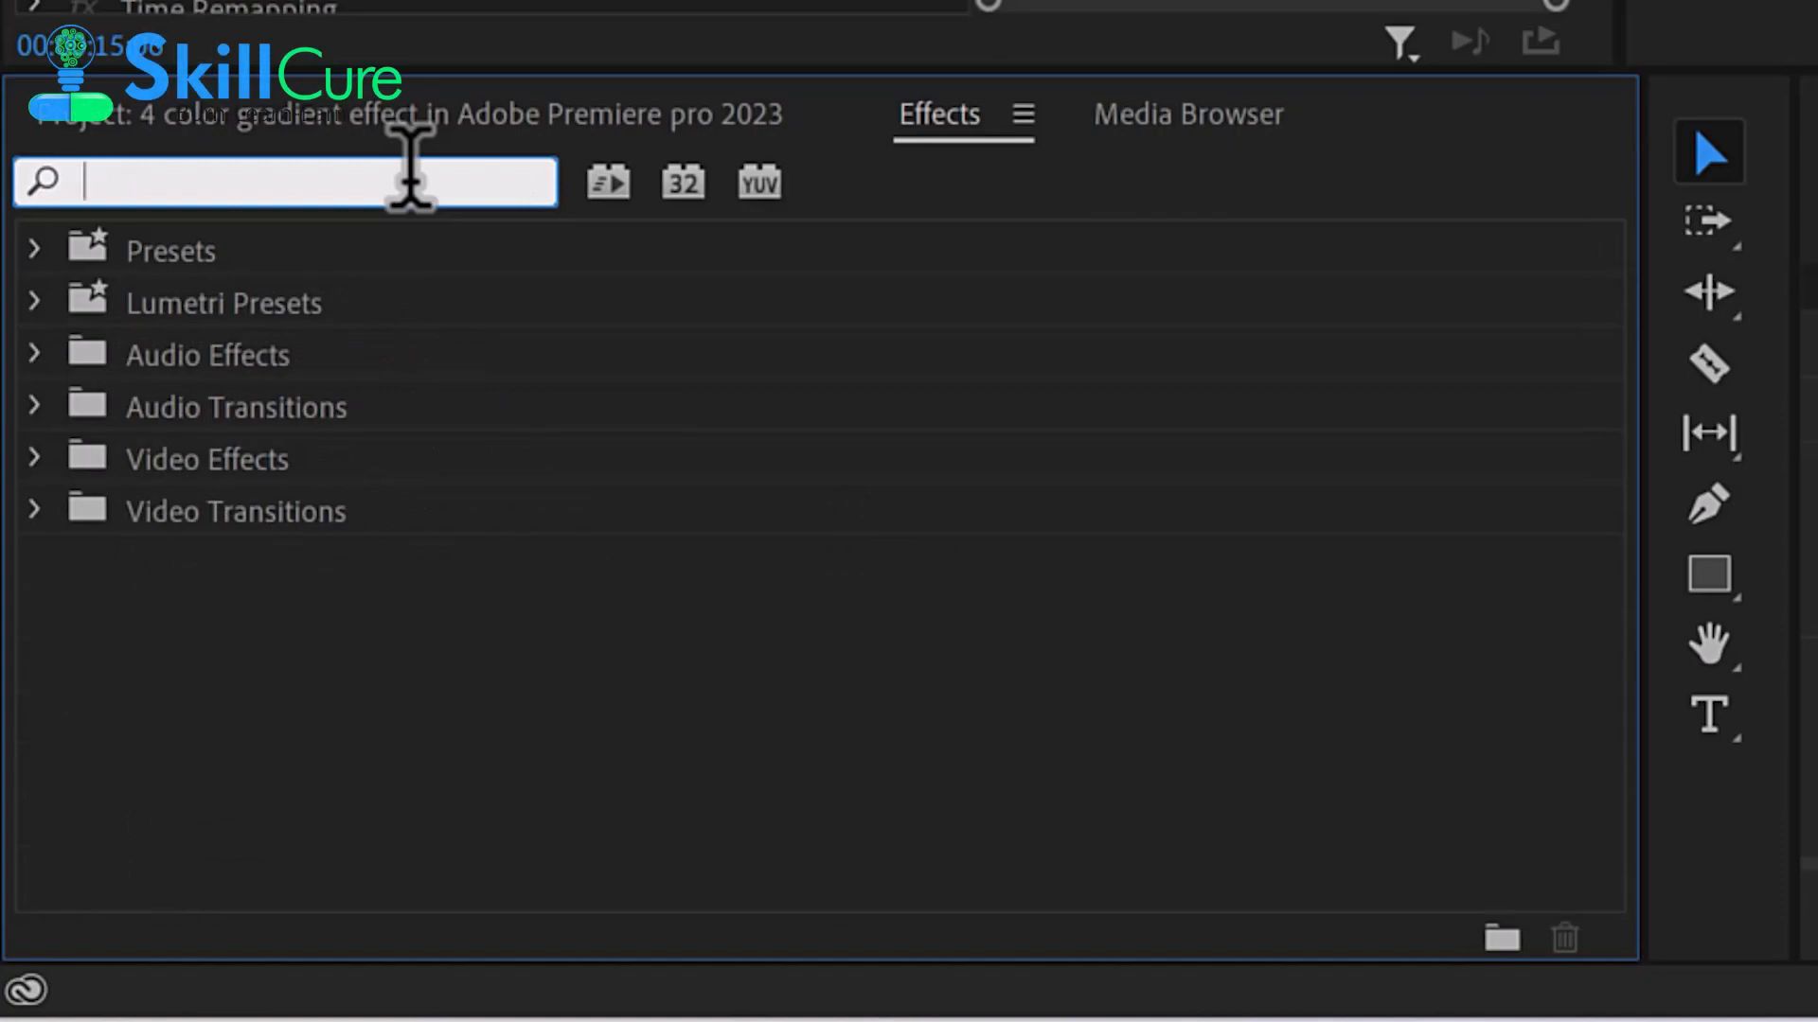
- Search the effects for "4 color" and apply 4-Color Gradient to the production ID_4937372.mp4 clip on Video 1
{"action": "type", "text": "4"}
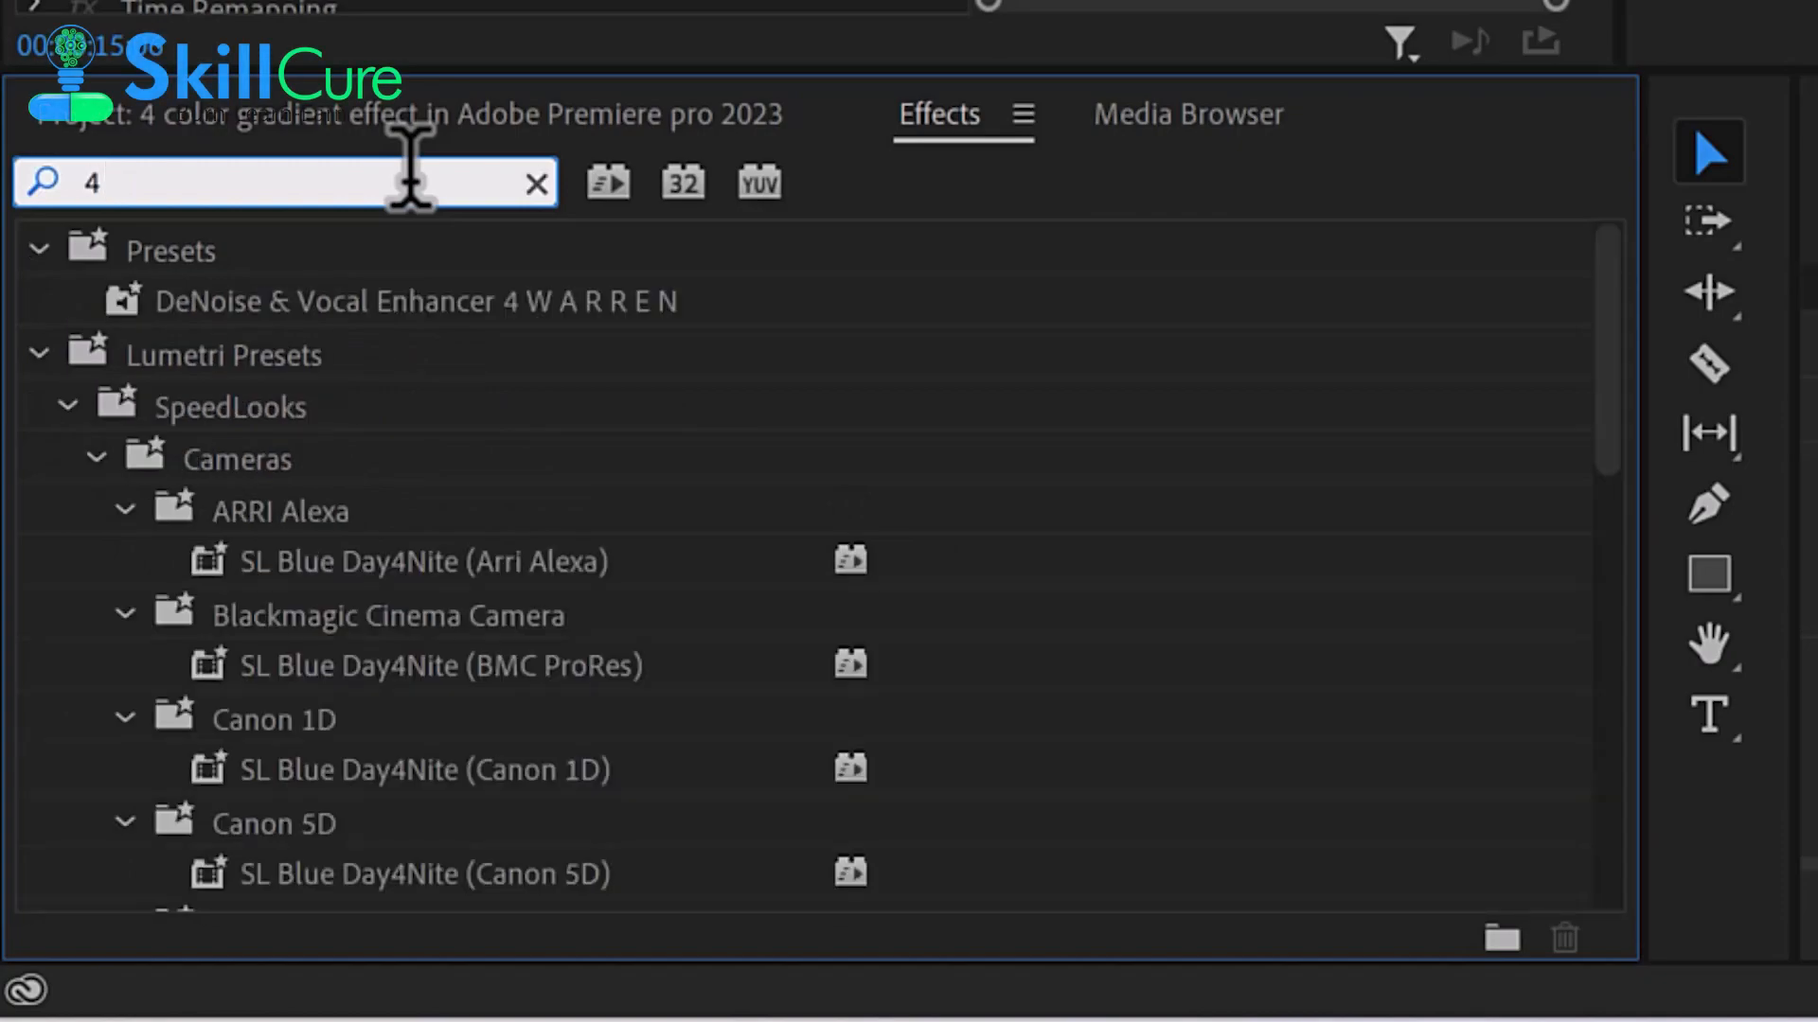
{"action": "type", "text": " color"}
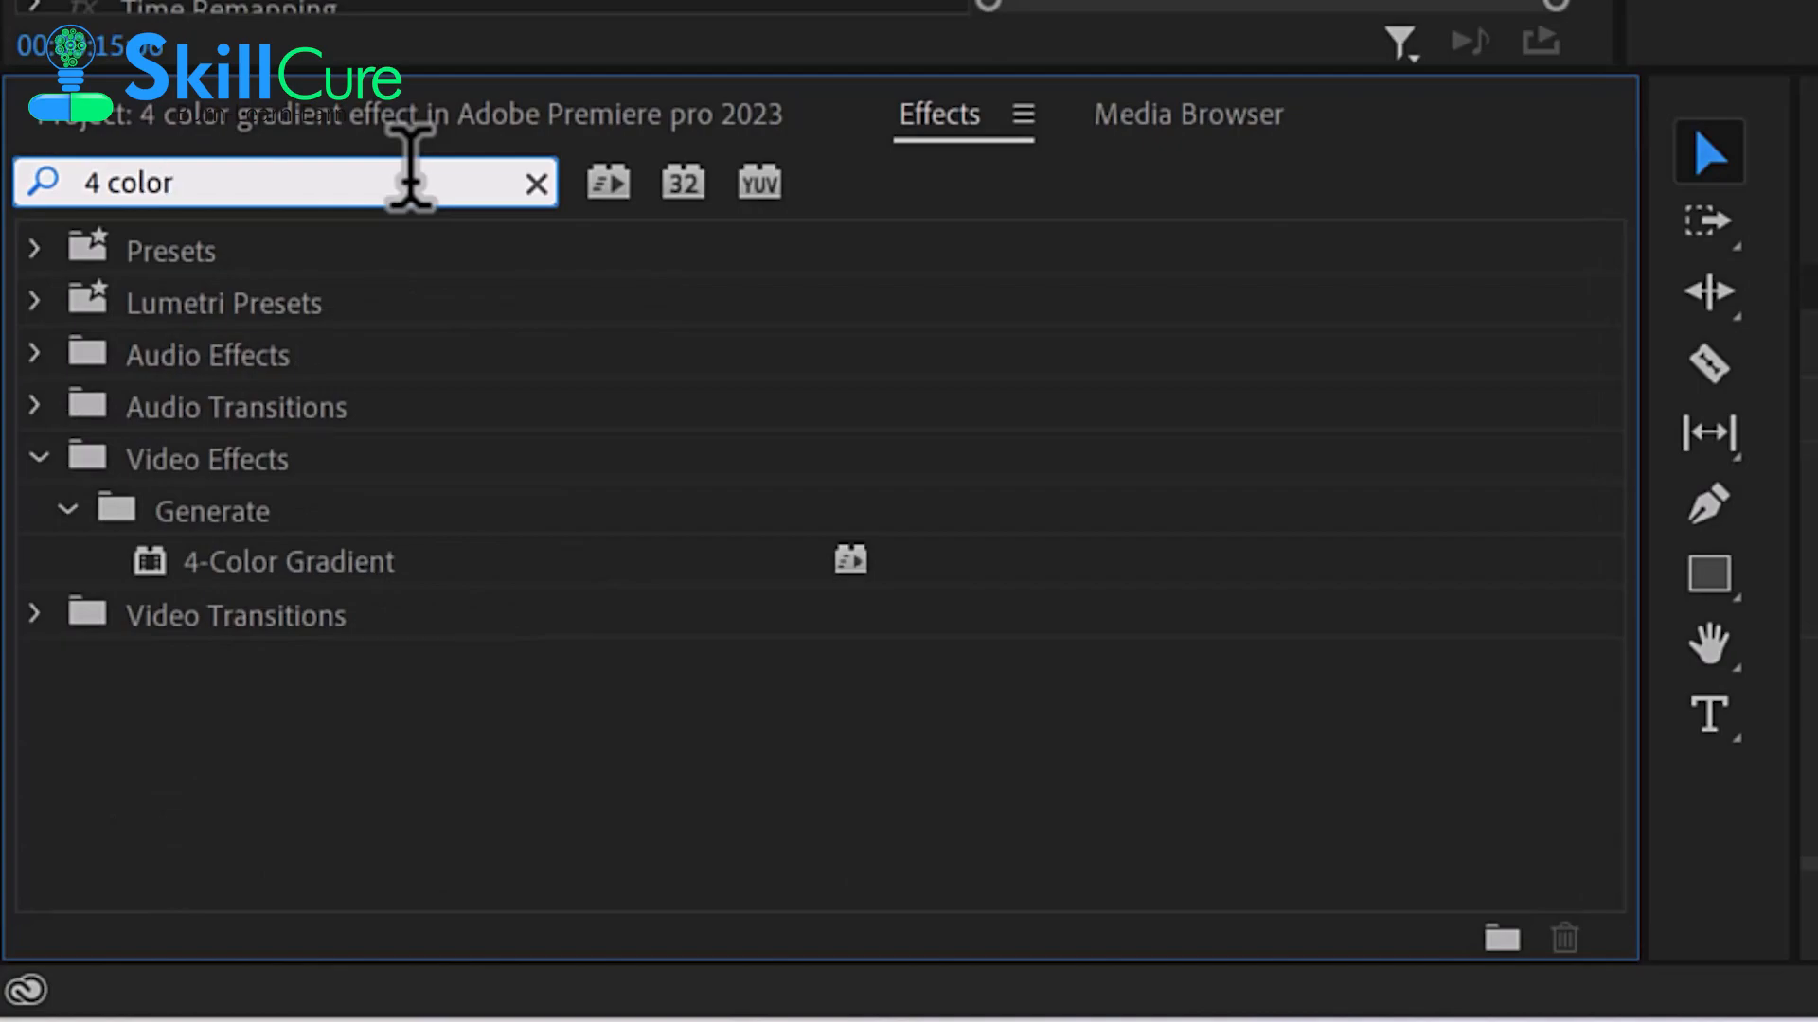
{"action": "left_click", "coordinate": [263, 522]}
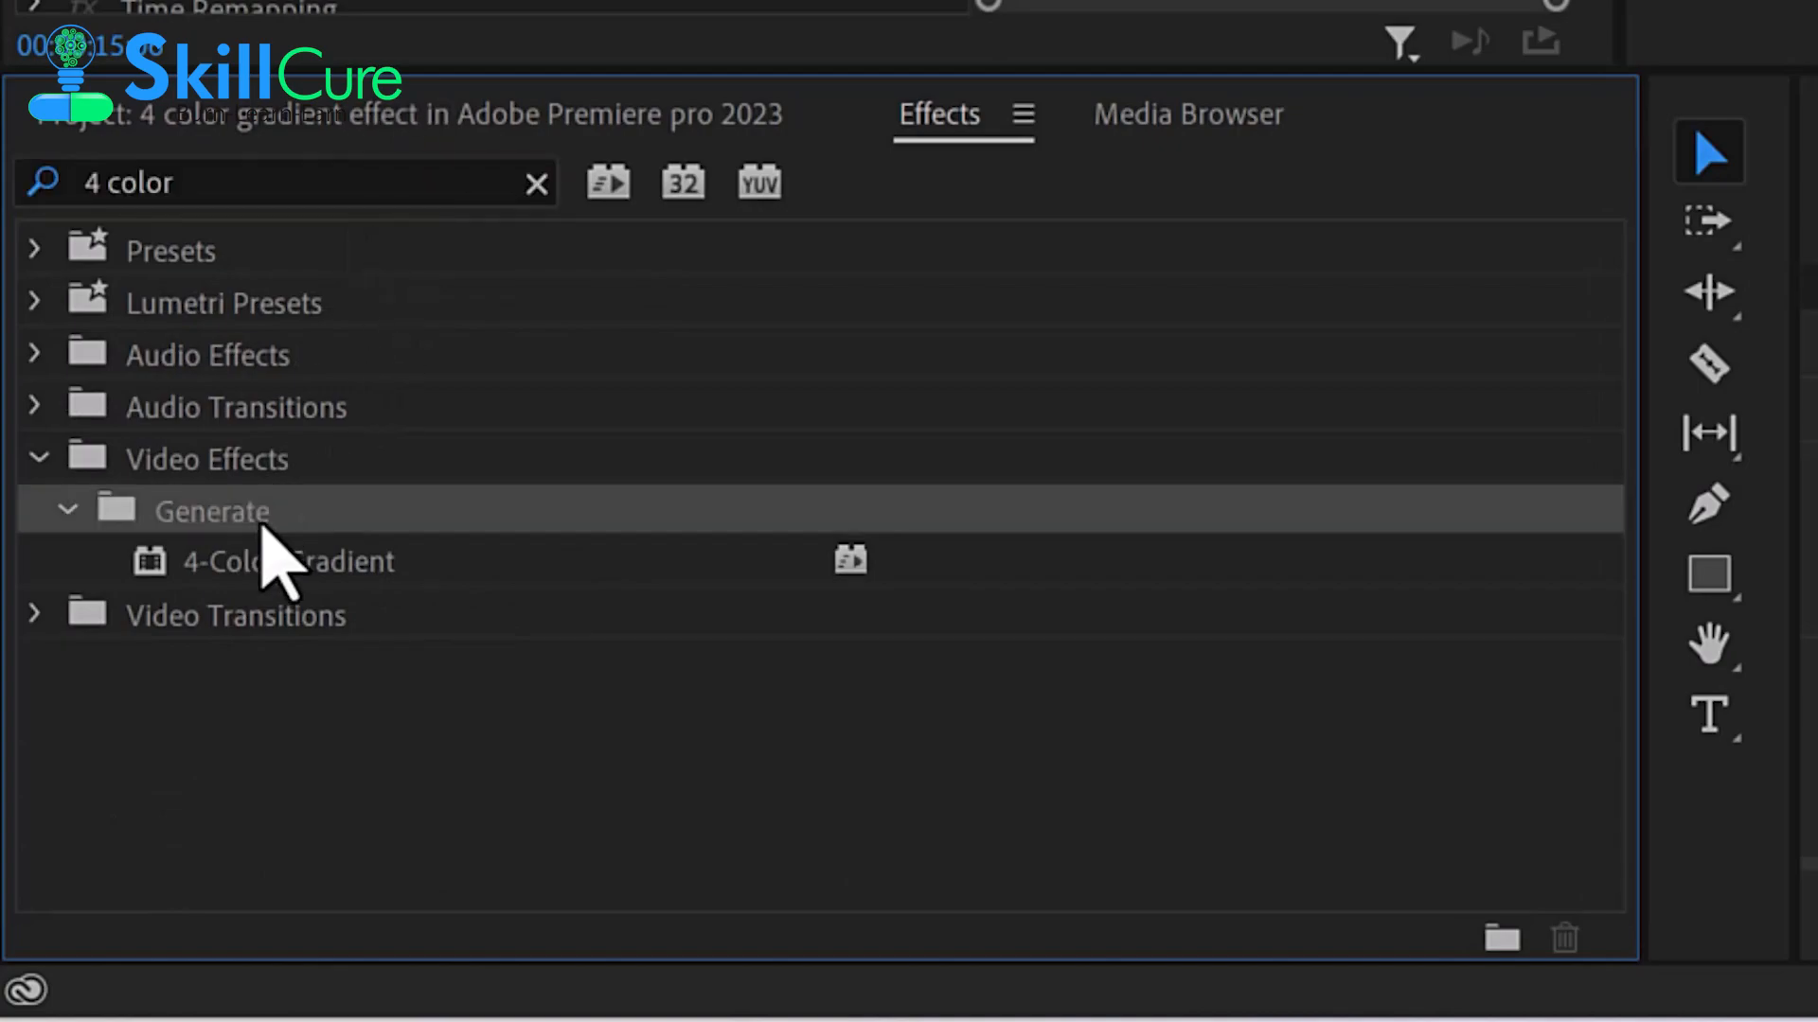
{"action": "left_click", "coordinate": [334, 568]}
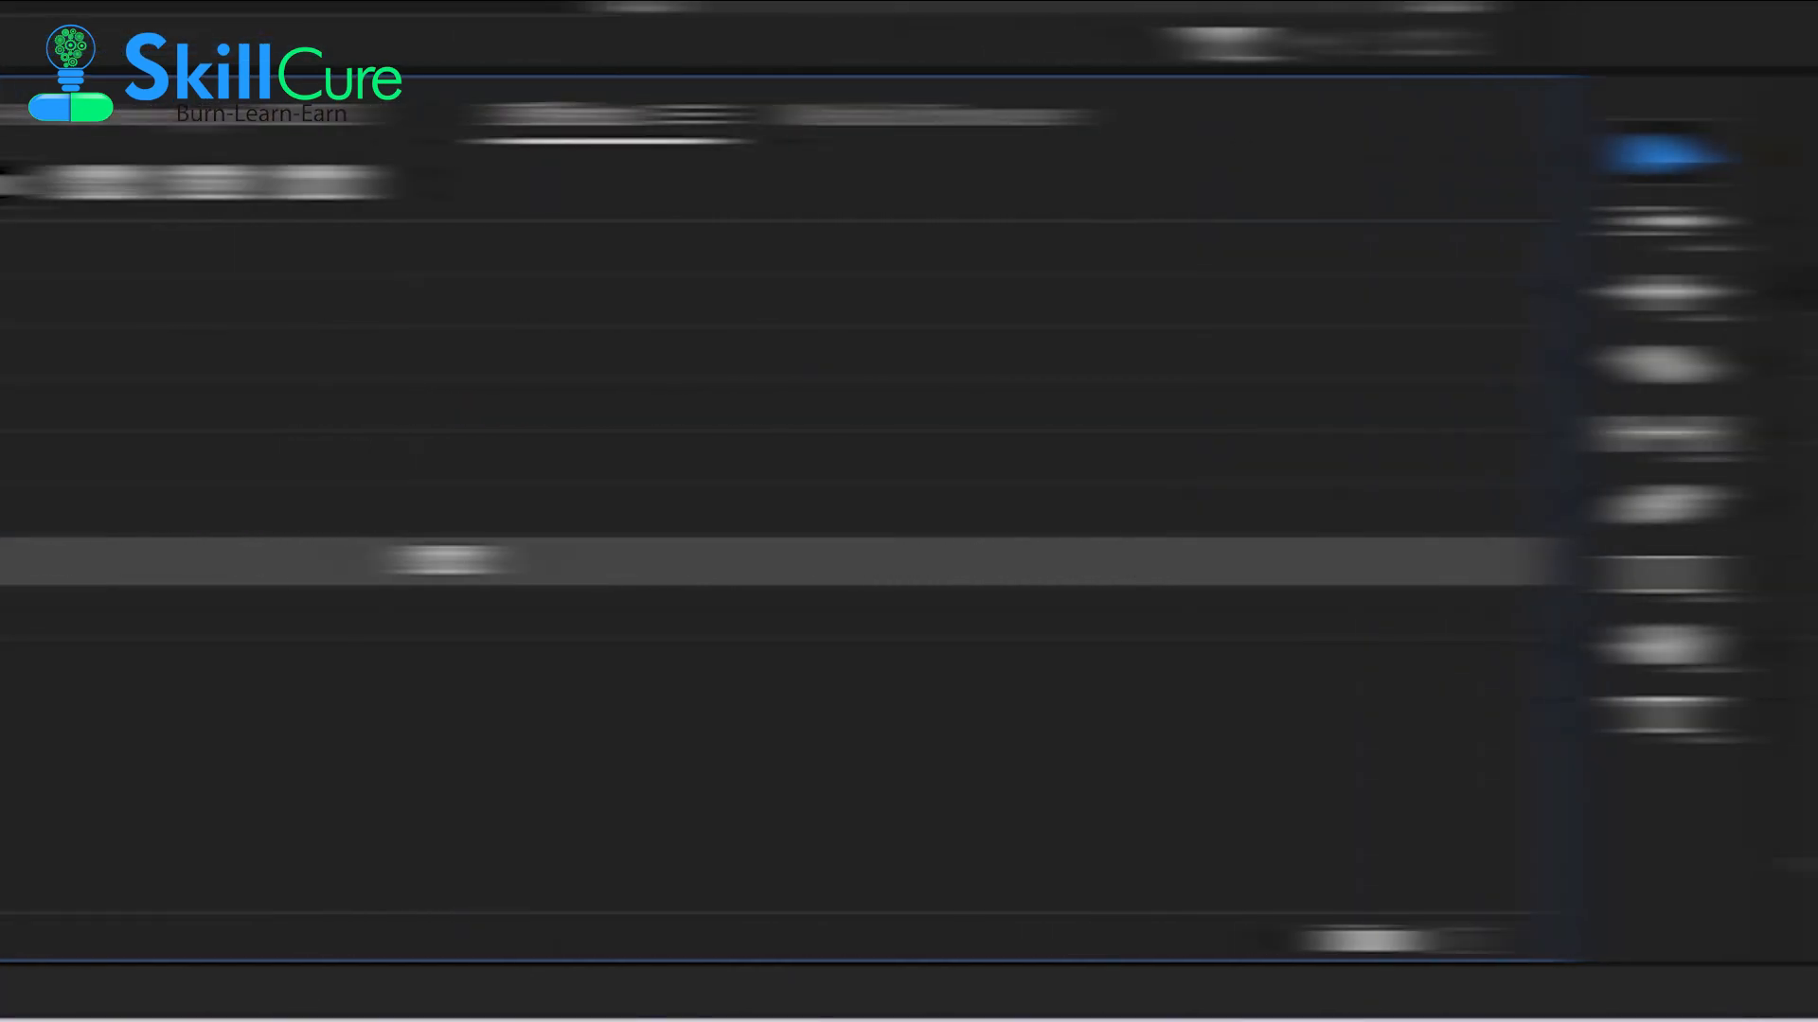
{"action": "left_click_drag", "start_coordinate": [219, 572], "coordinate": [1817, 606]}
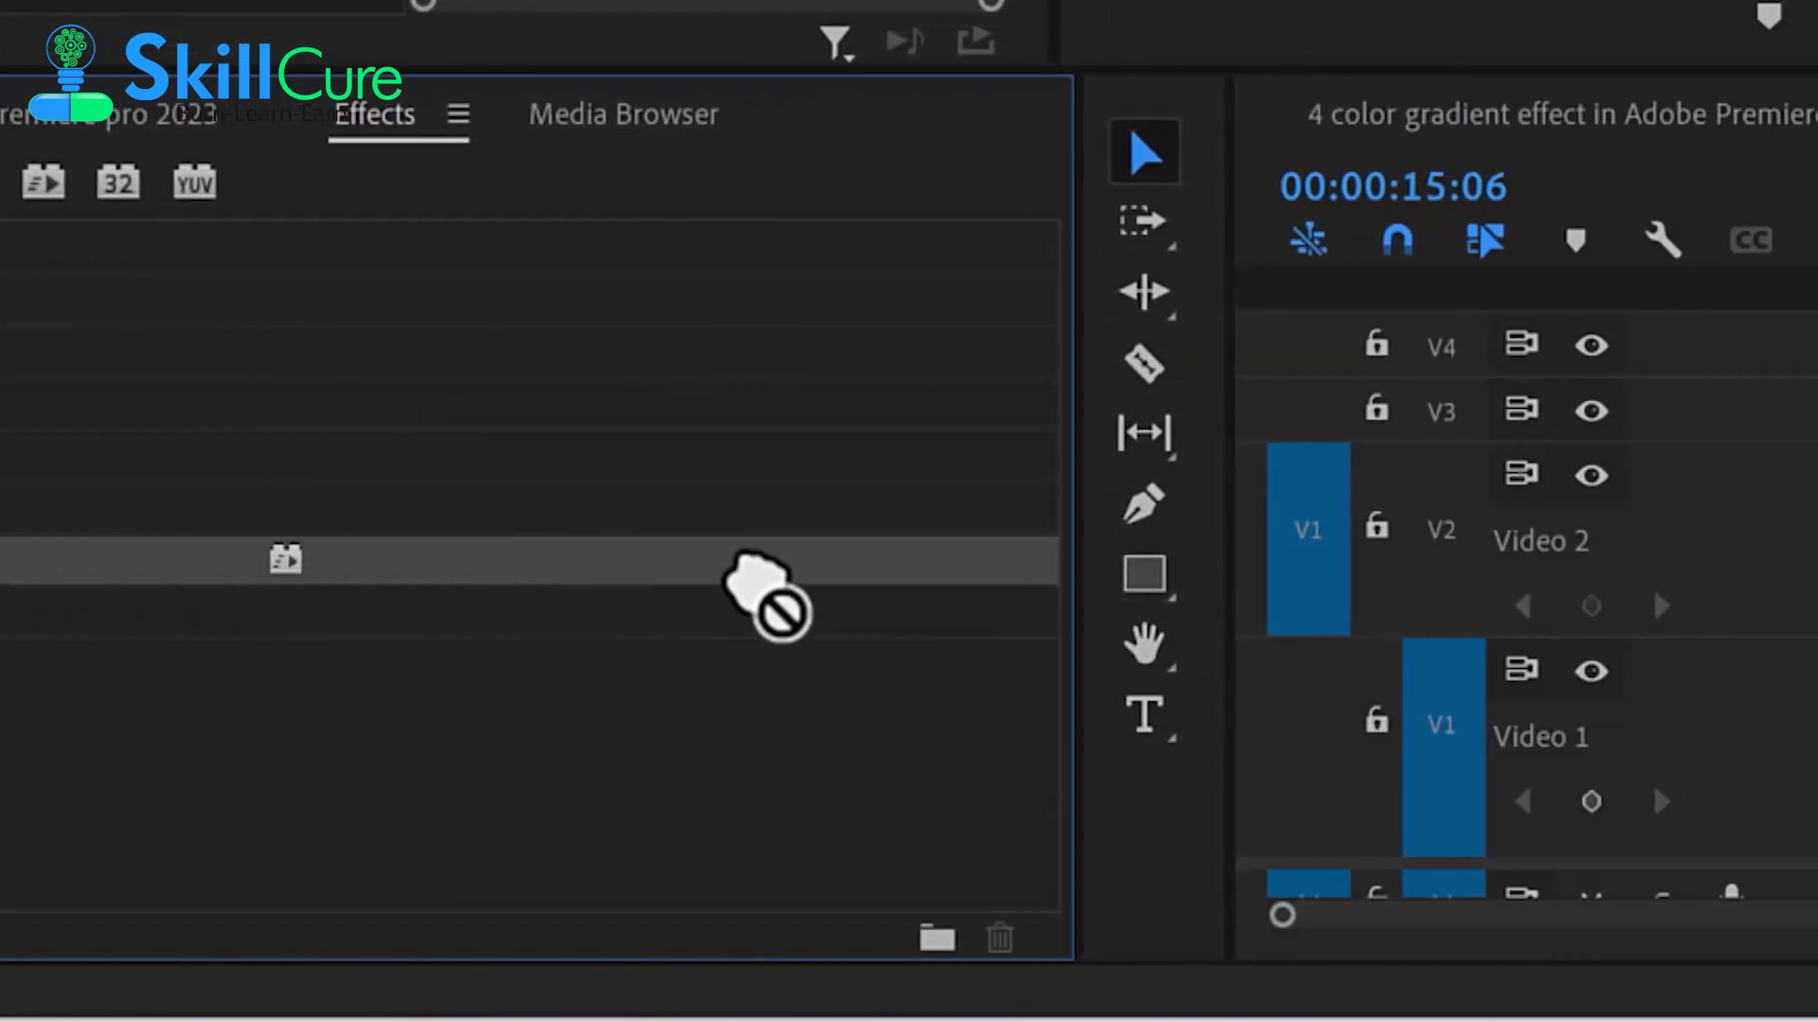
{"action": "left_click_drag", "start_coordinate": [758, 625], "coordinate": [1160, 776]}
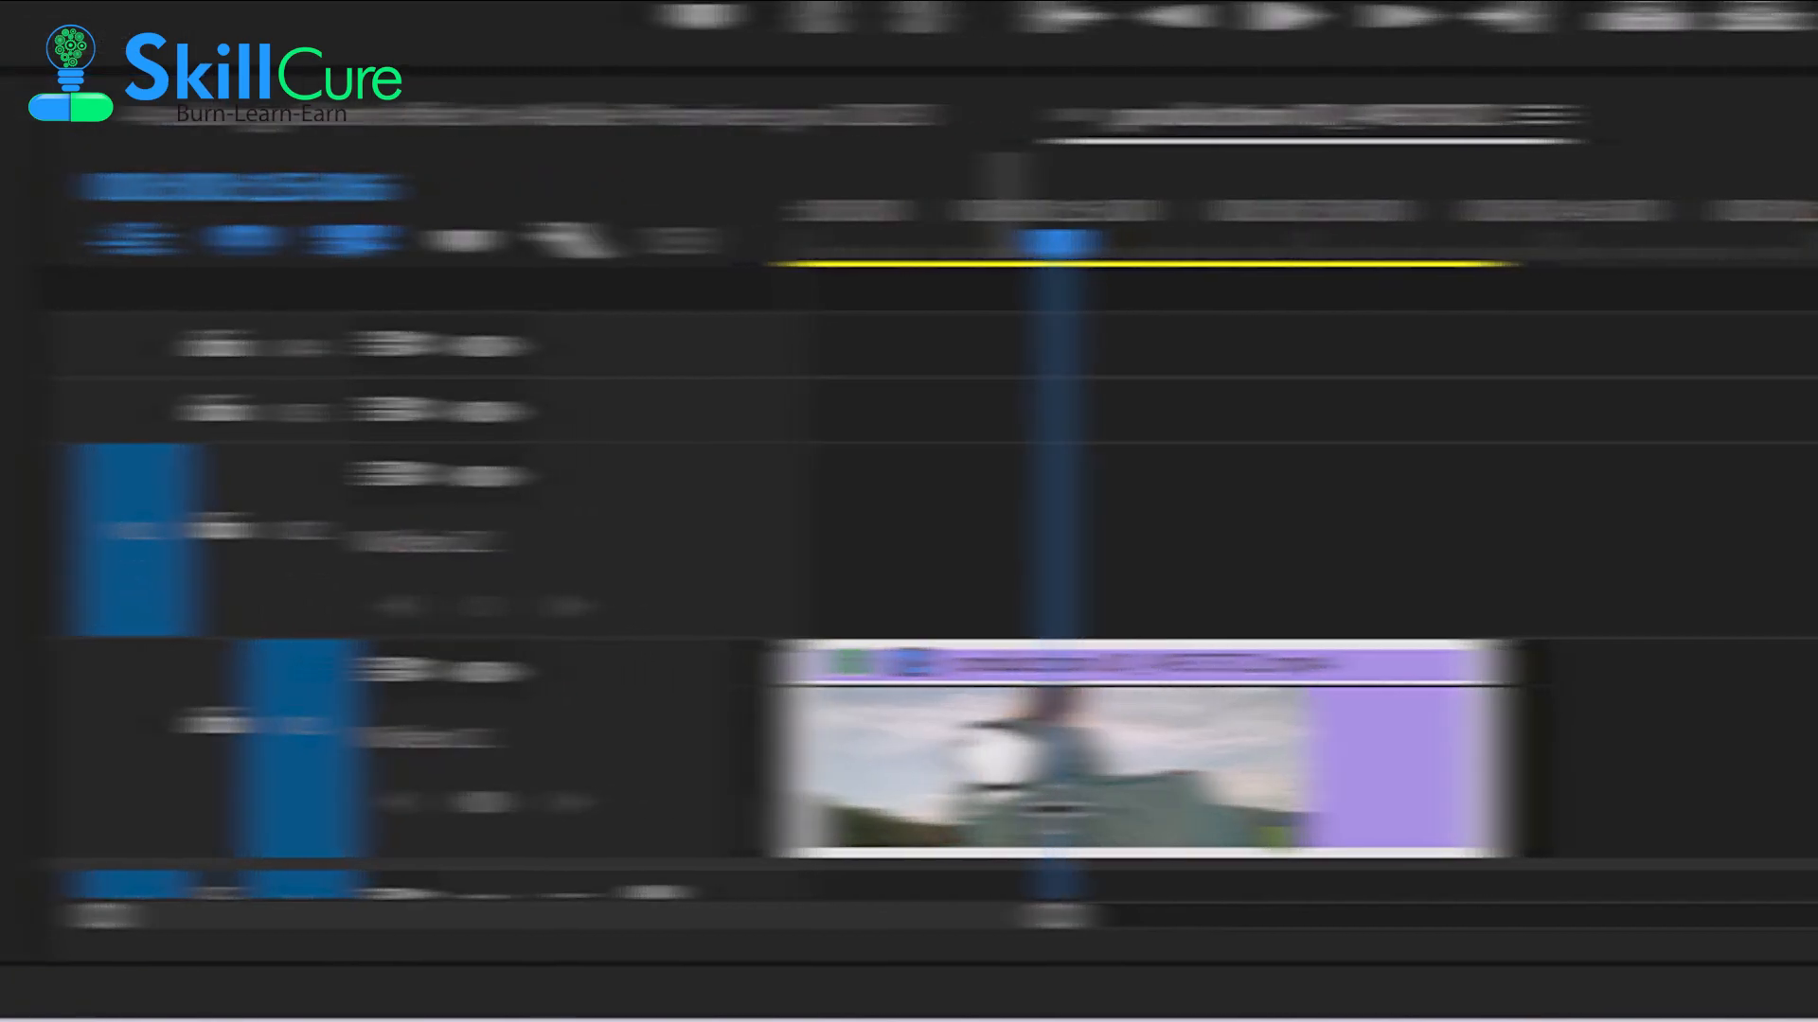
- Enlarge the Effect Controls and Program monitor area by shrinking the timeline area, revealing all 4-Color Gradient settings
{"action": "left_click_drag", "start_coordinate": [1356, 556], "coordinate": [1357, 619]}
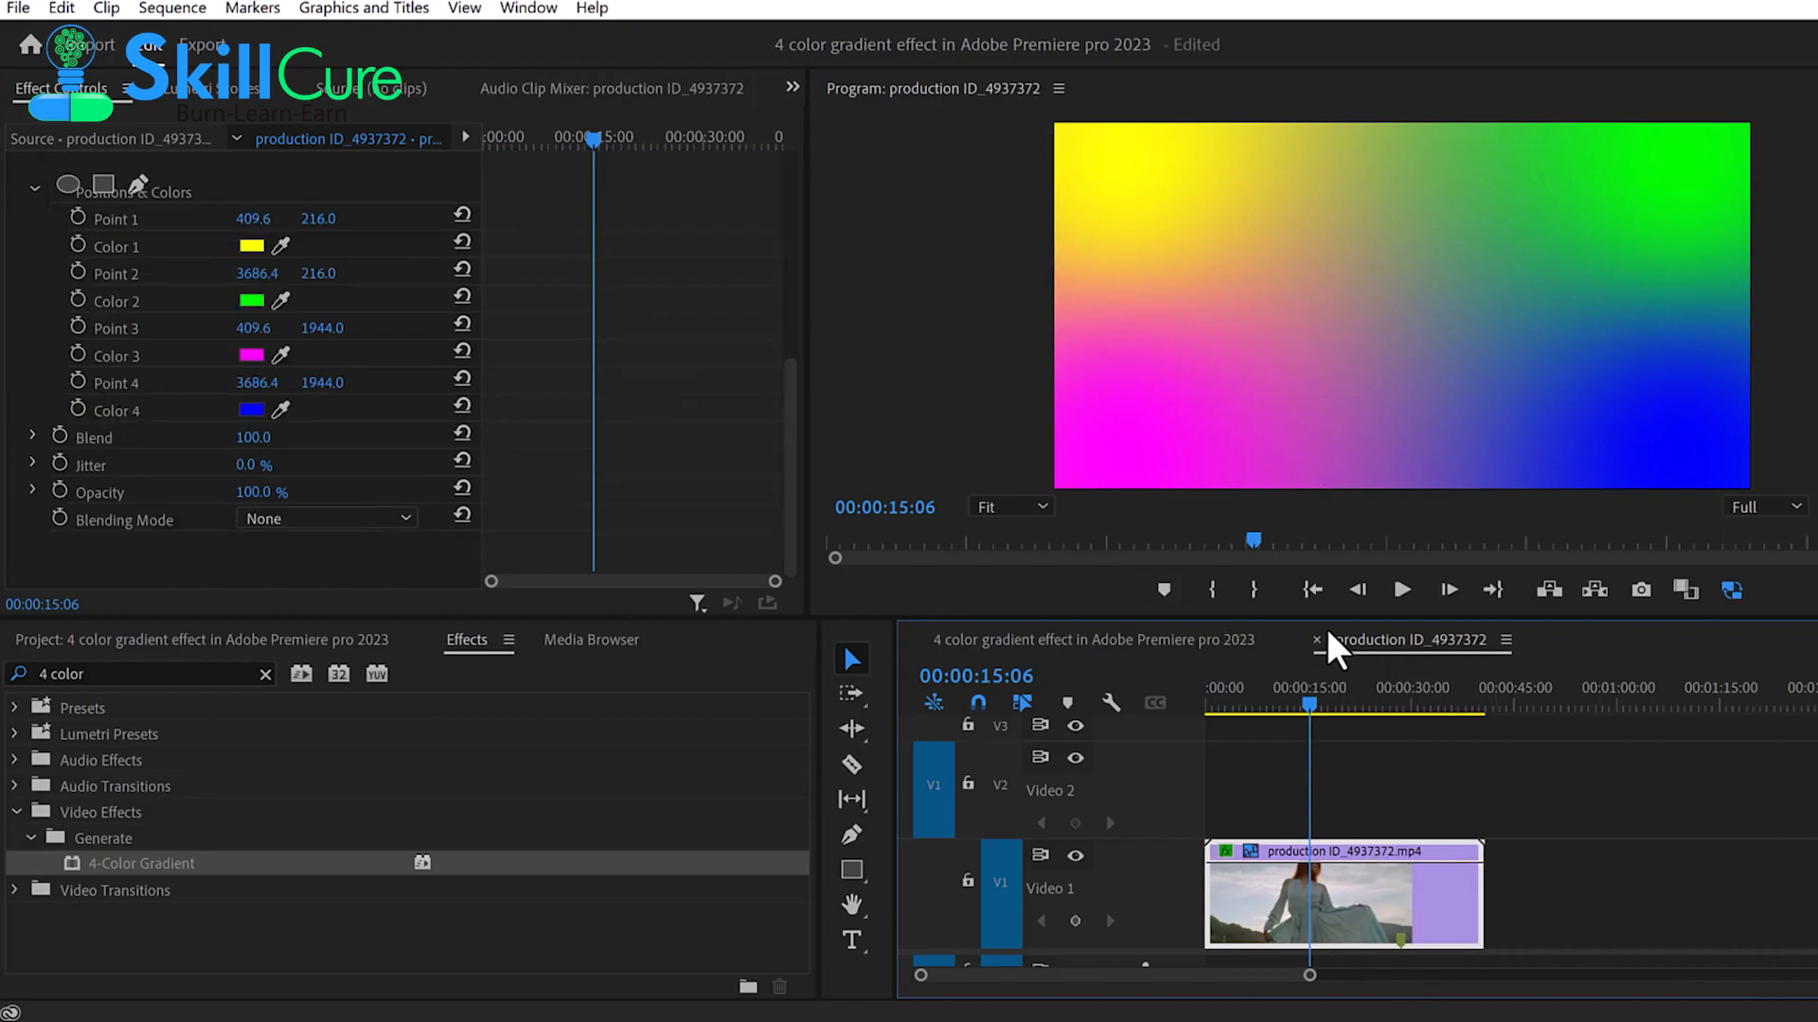
{"action": "left_click_drag", "start_coordinate": [1330, 620], "coordinate": [1338, 951]}
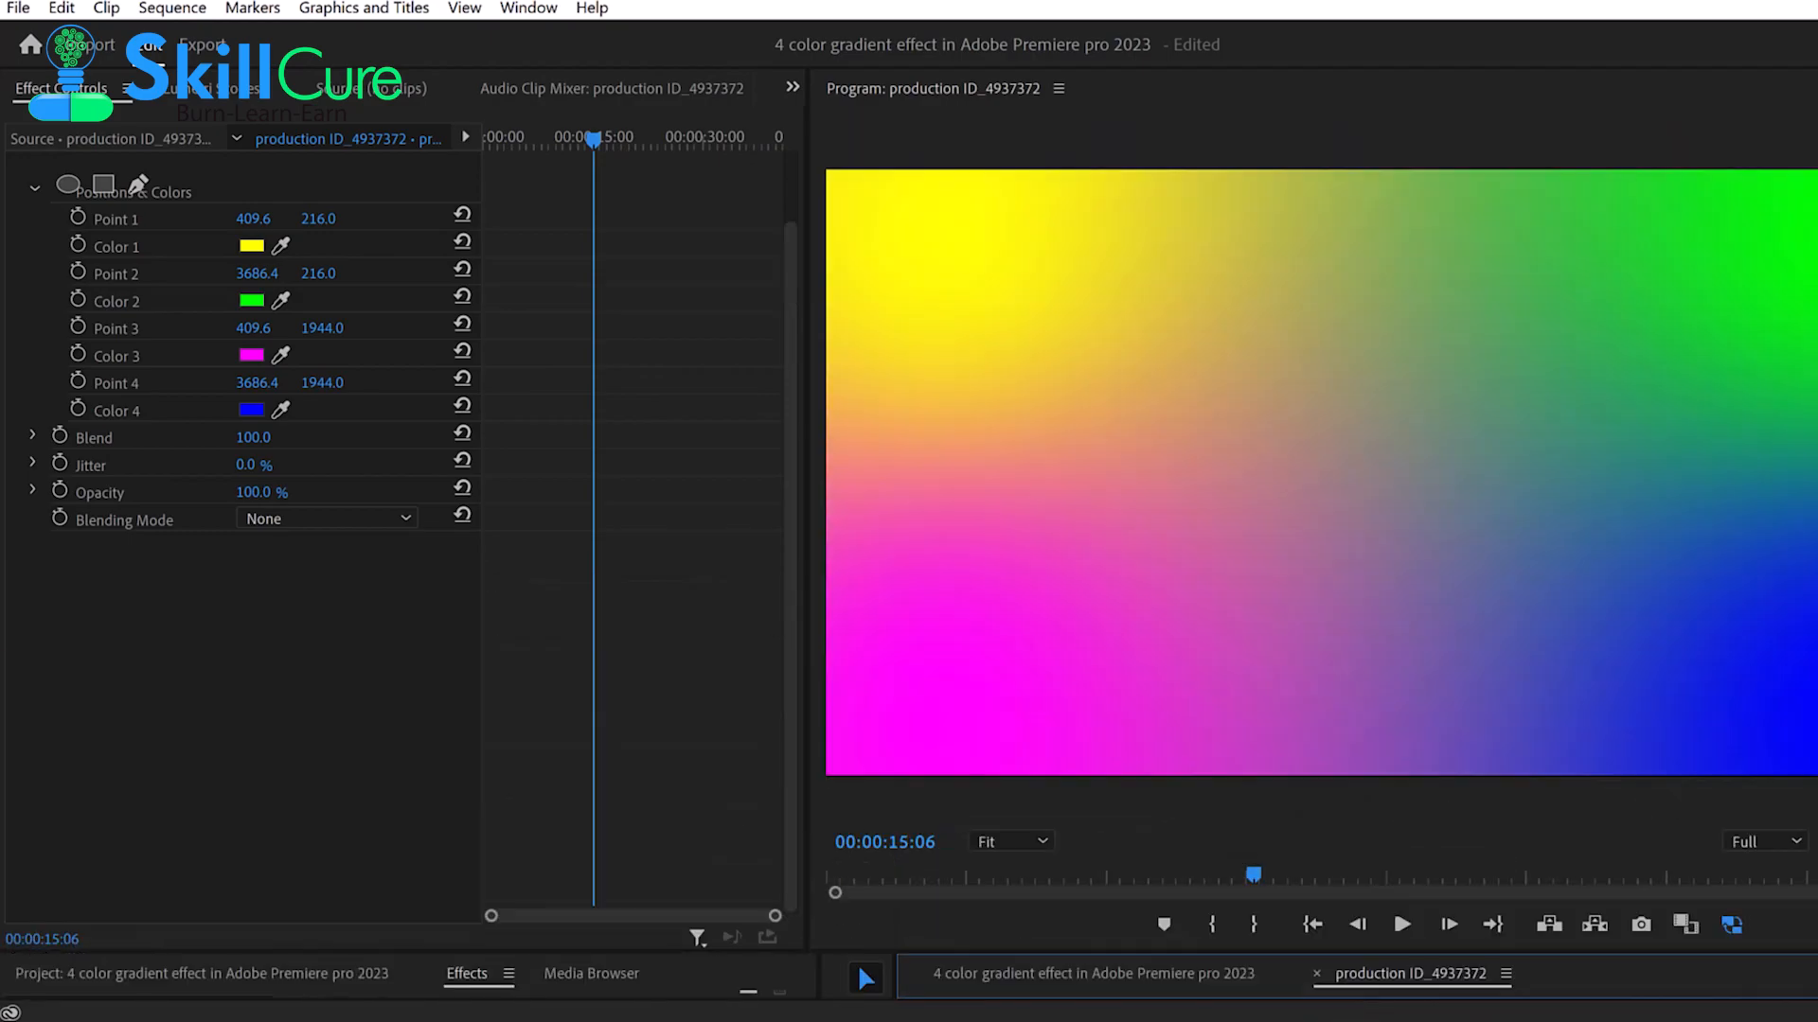
{"action": "scroll", "coordinate": [634, 396], "scroll_direction": "up", "scroll_amount": 5}
{"action": "scroll", "coordinate": [634, 396], "scroll_direction": "down", "scroll_amount": 1}
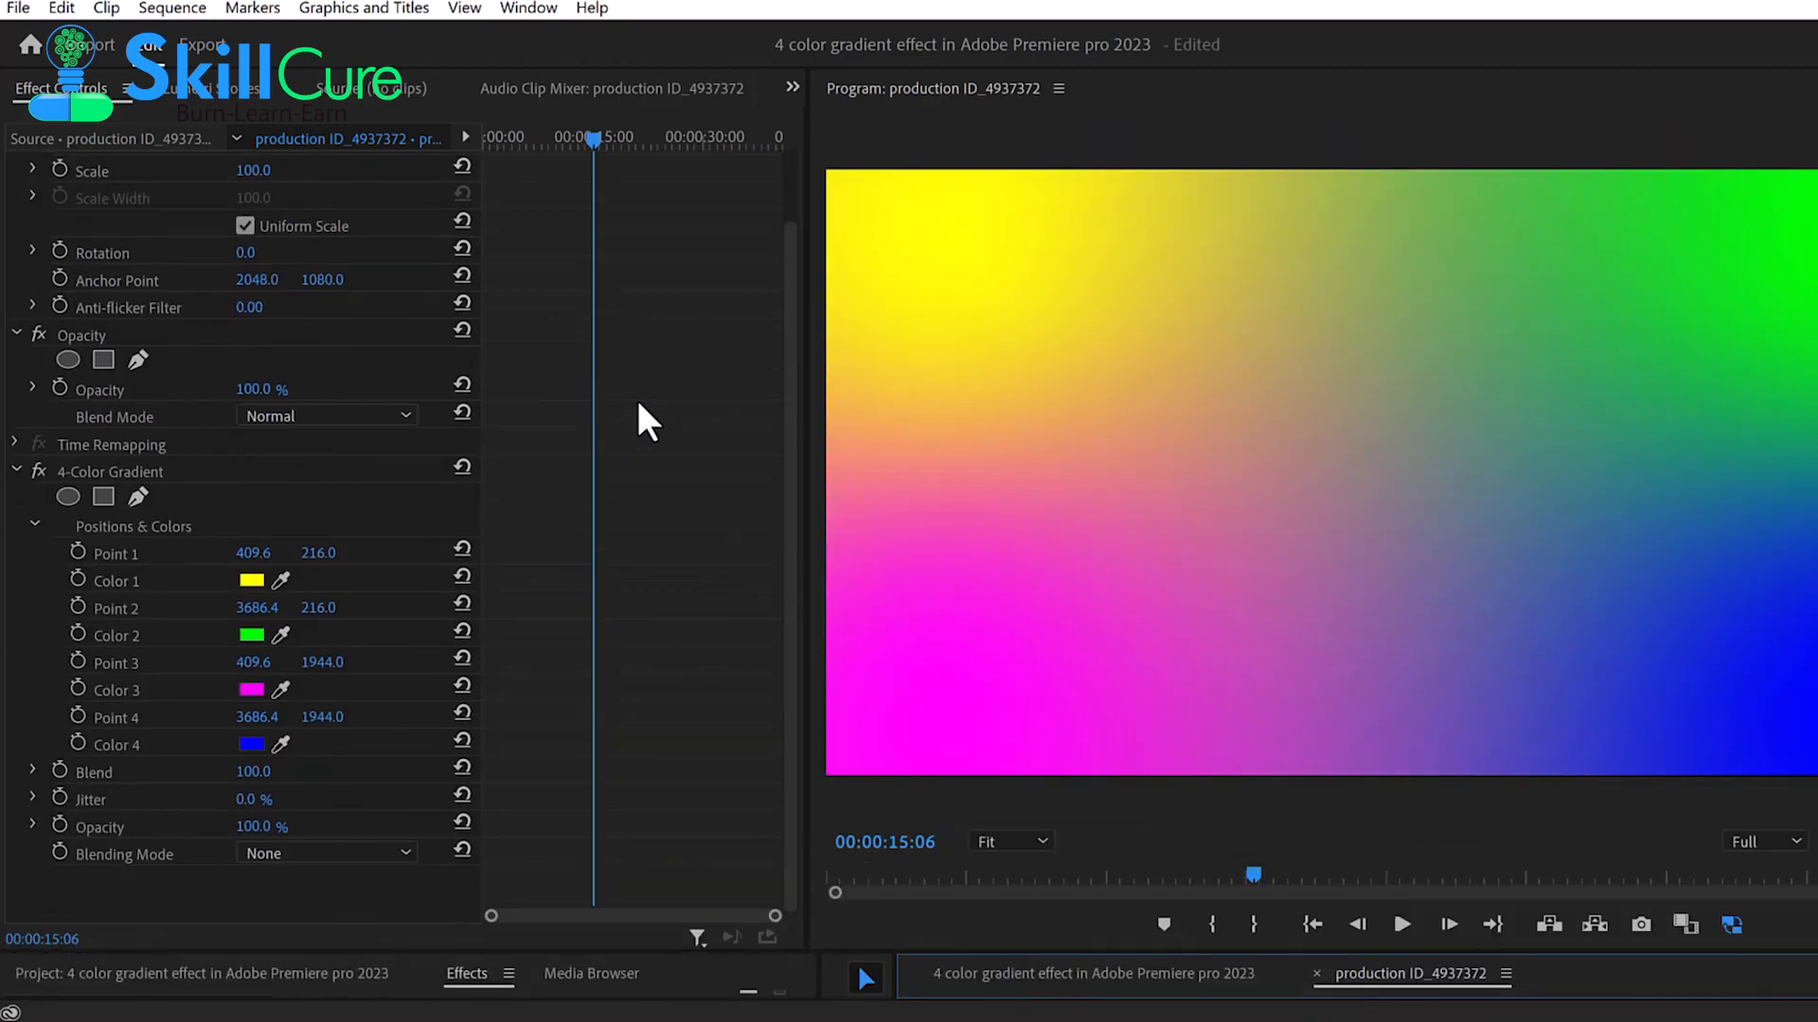
- Reposition the gradient's on-screen points: Point 1 about 548, 320; Point 2 about 2804, 533; Point 3 about 1565, 1647; Point 4 about 3026, 1550
{"action": "left_click", "coordinate": [128, 471]}
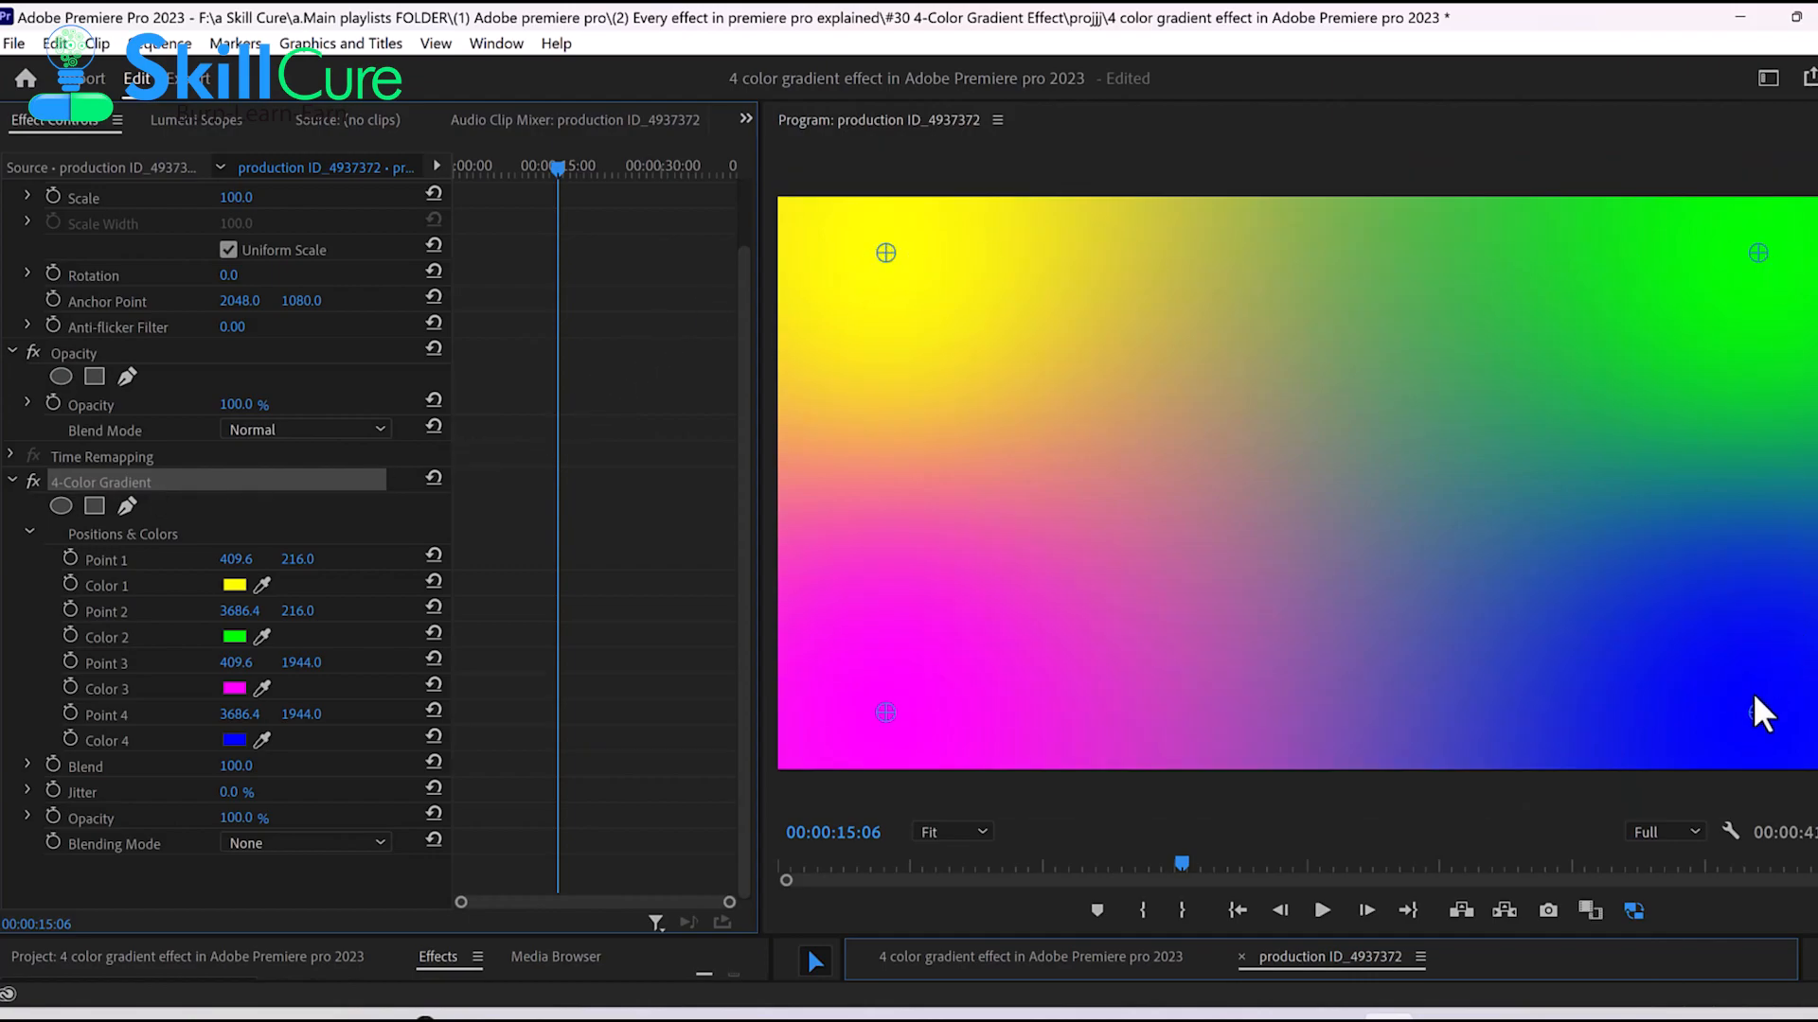
{"action": "left_click_drag", "start_coordinate": [888, 256], "coordinate": [1019, 348]}
{"action": "left_click_drag", "start_coordinate": [1751, 256], "coordinate": [1518, 339]}
{"action": "left_click_drag", "start_coordinate": [1754, 717], "coordinate": [1572, 609]}
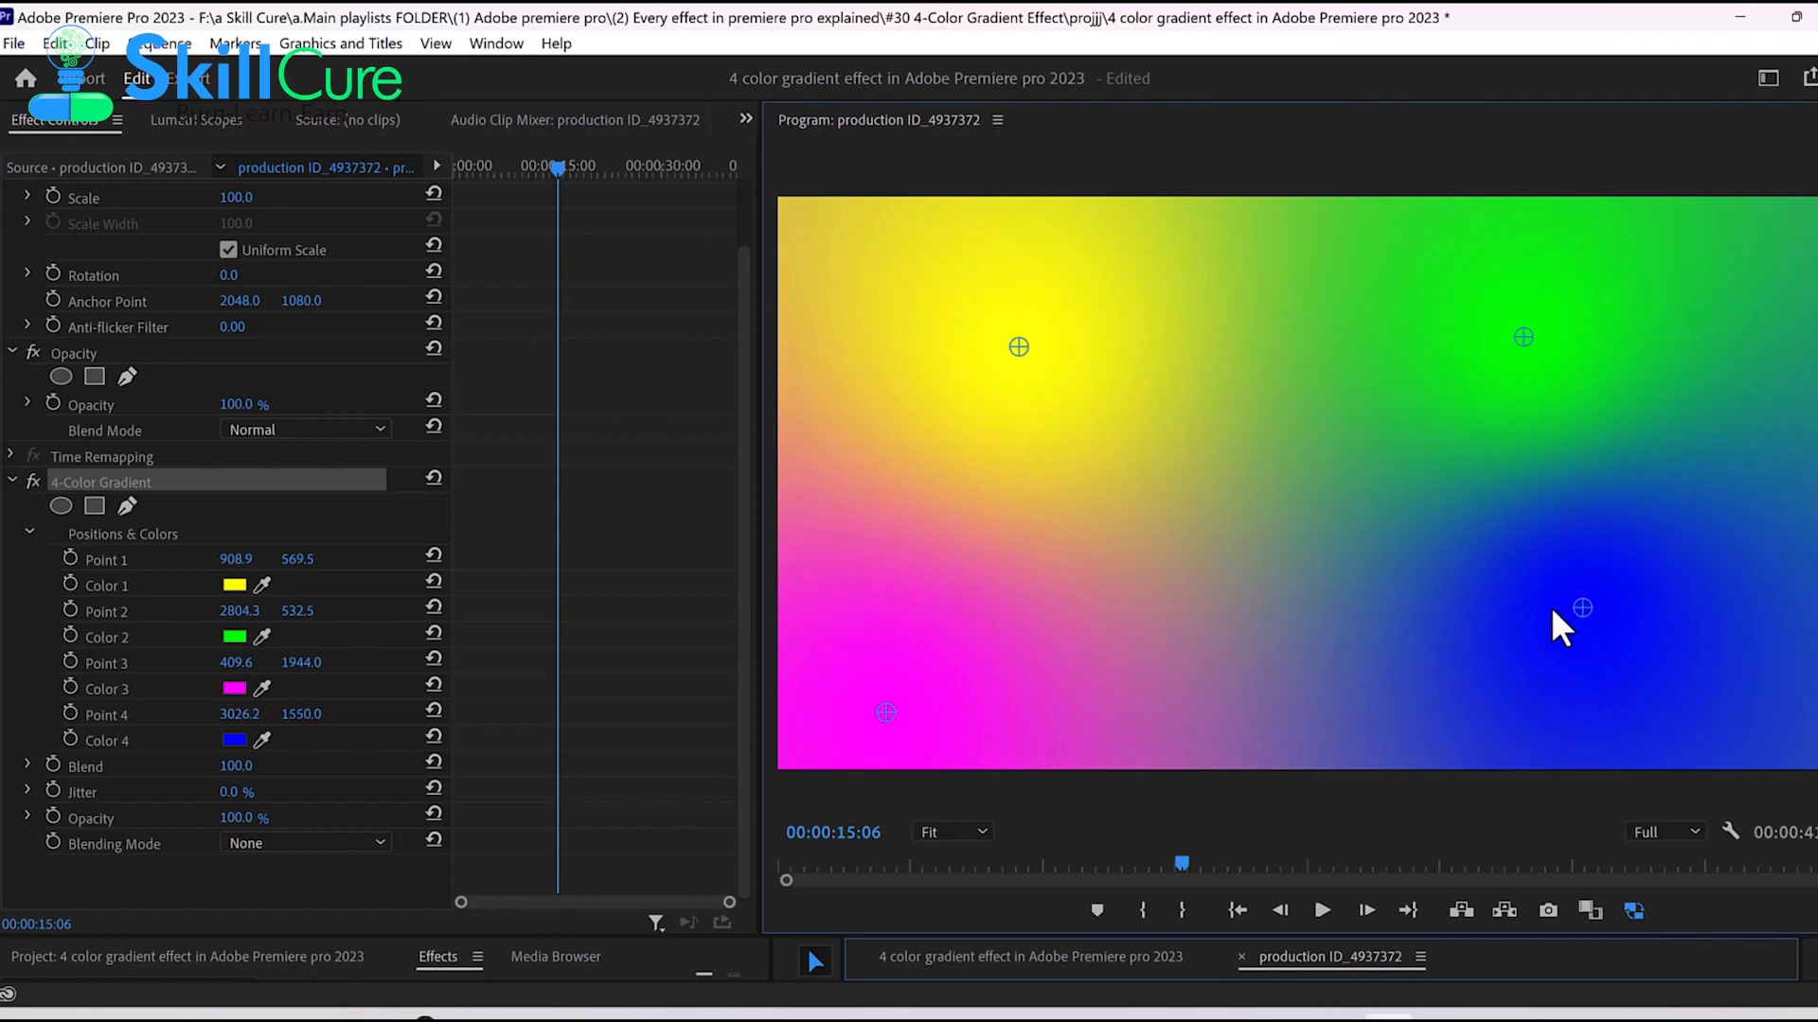
{"action": "left_click_drag", "start_coordinate": [882, 712], "coordinate": [1243, 570]}
{"action": "left_click_drag", "start_coordinate": [1175, 653], "coordinate": [1191, 635]}
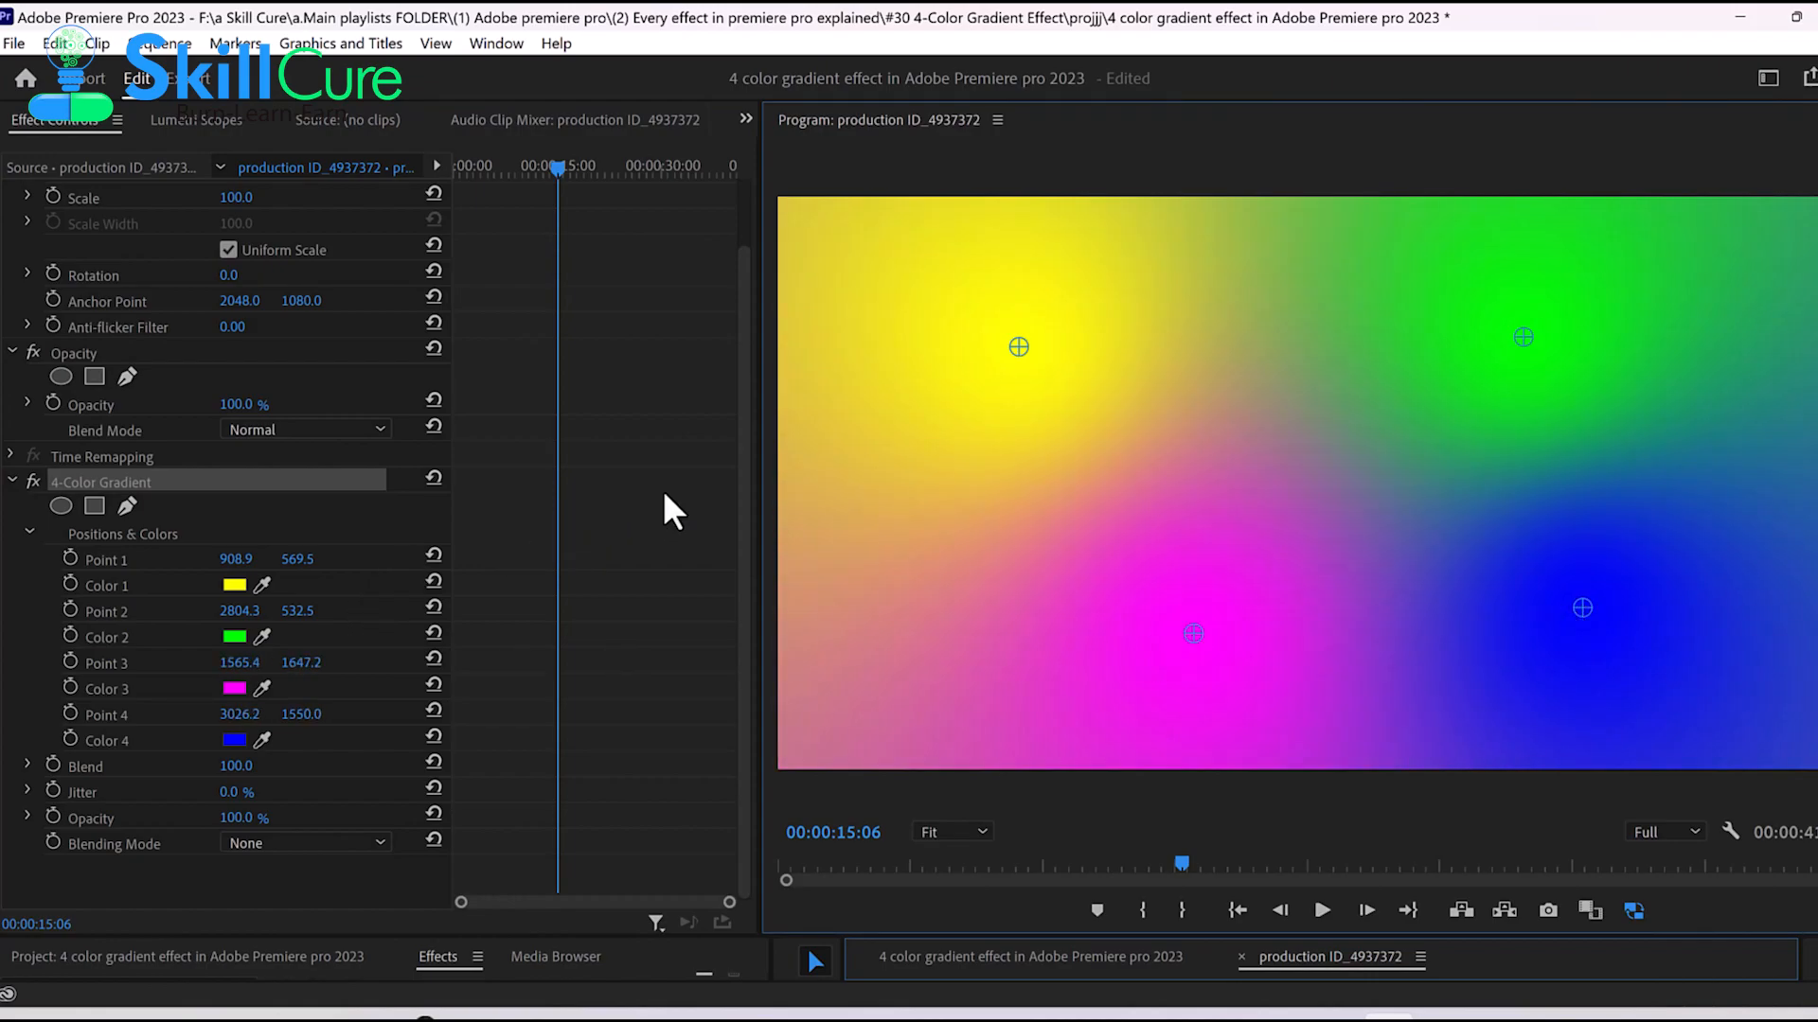
{"action": "left_click_drag", "start_coordinate": [1019, 346], "coordinate": [923, 280]}
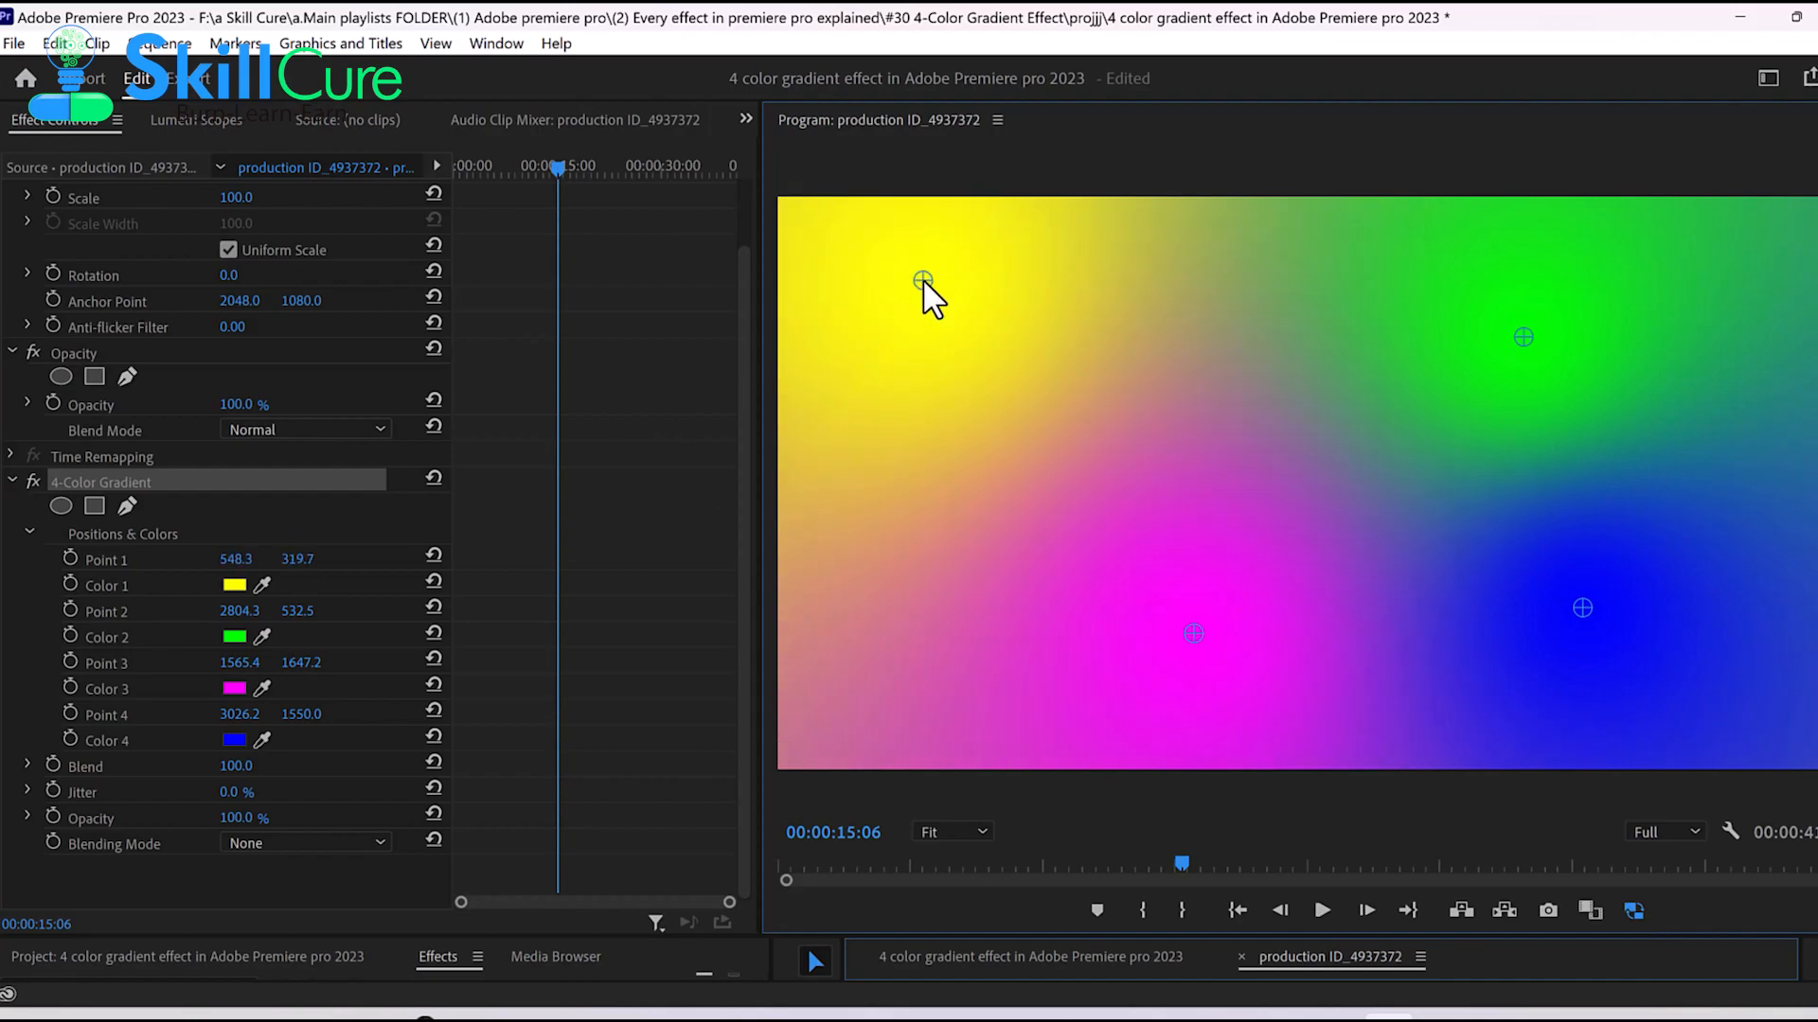
{"action": "left_click", "coordinate": [118, 559]}
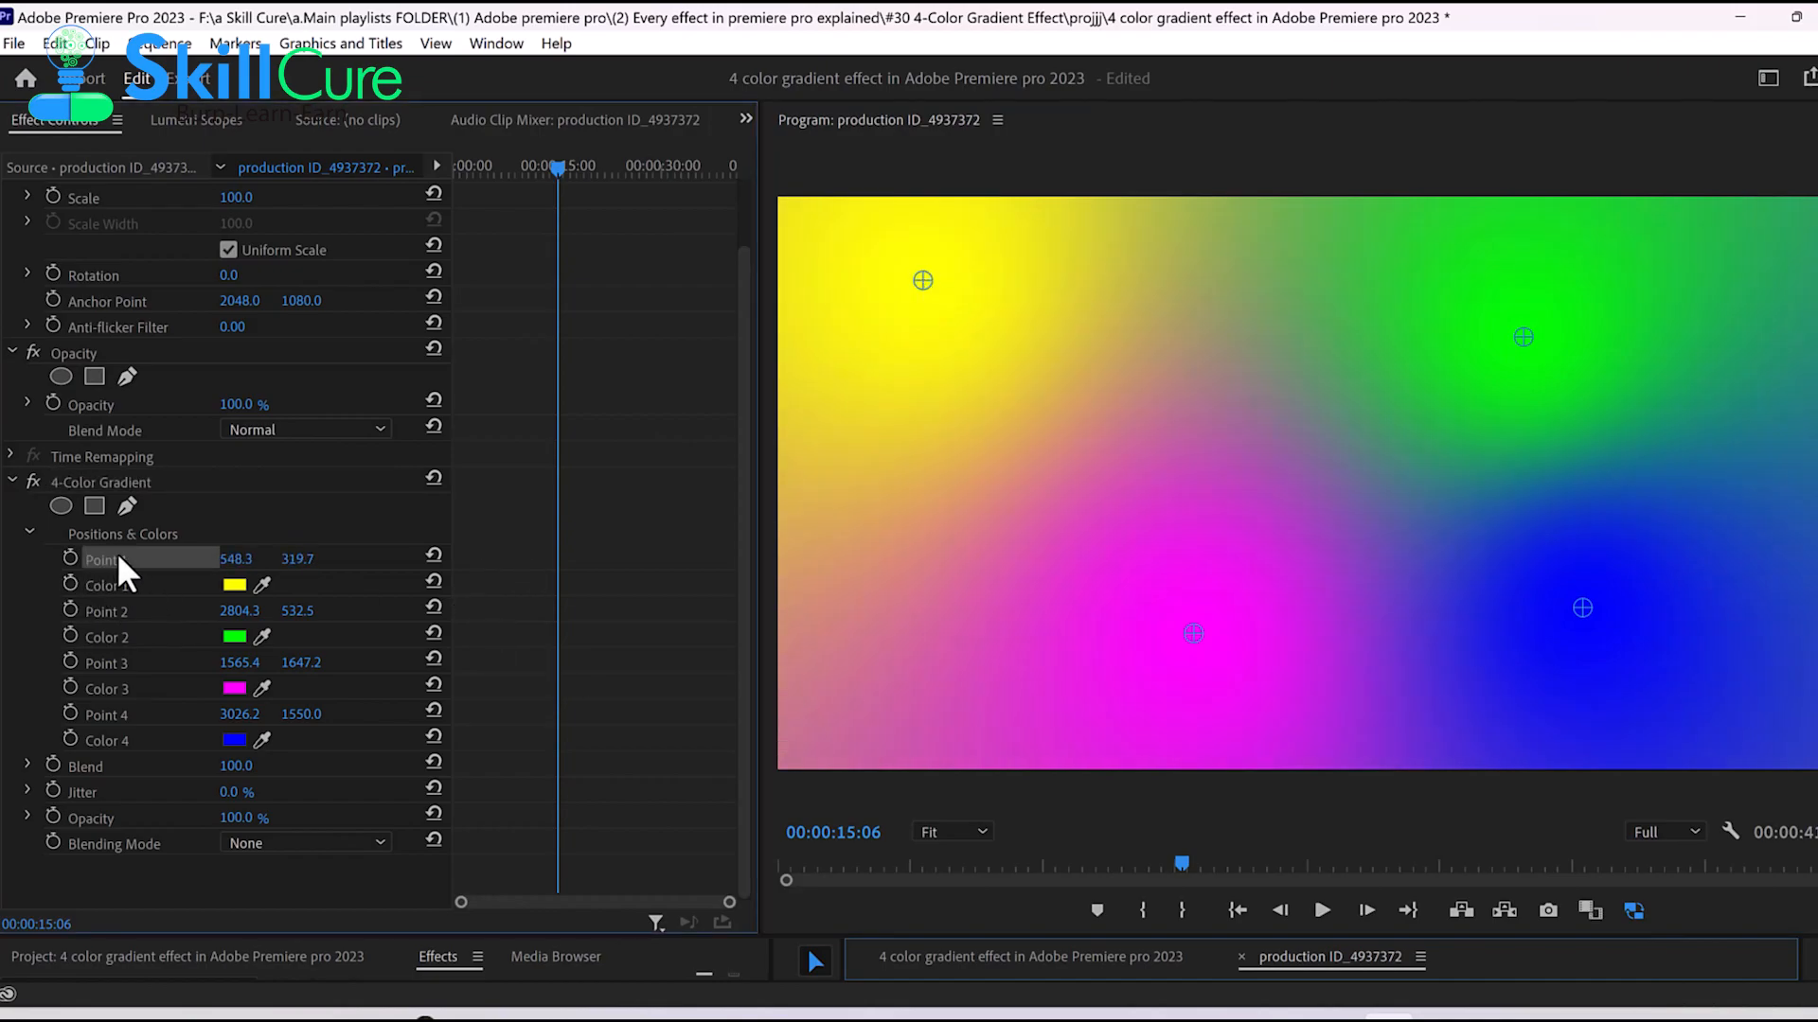
{"action": "left_click", "coordinate": [131, 640]}
{"action": "left_click", "coordinate": [120, 663]}
{"action": "left_click", "coordinate": [129, 719]}
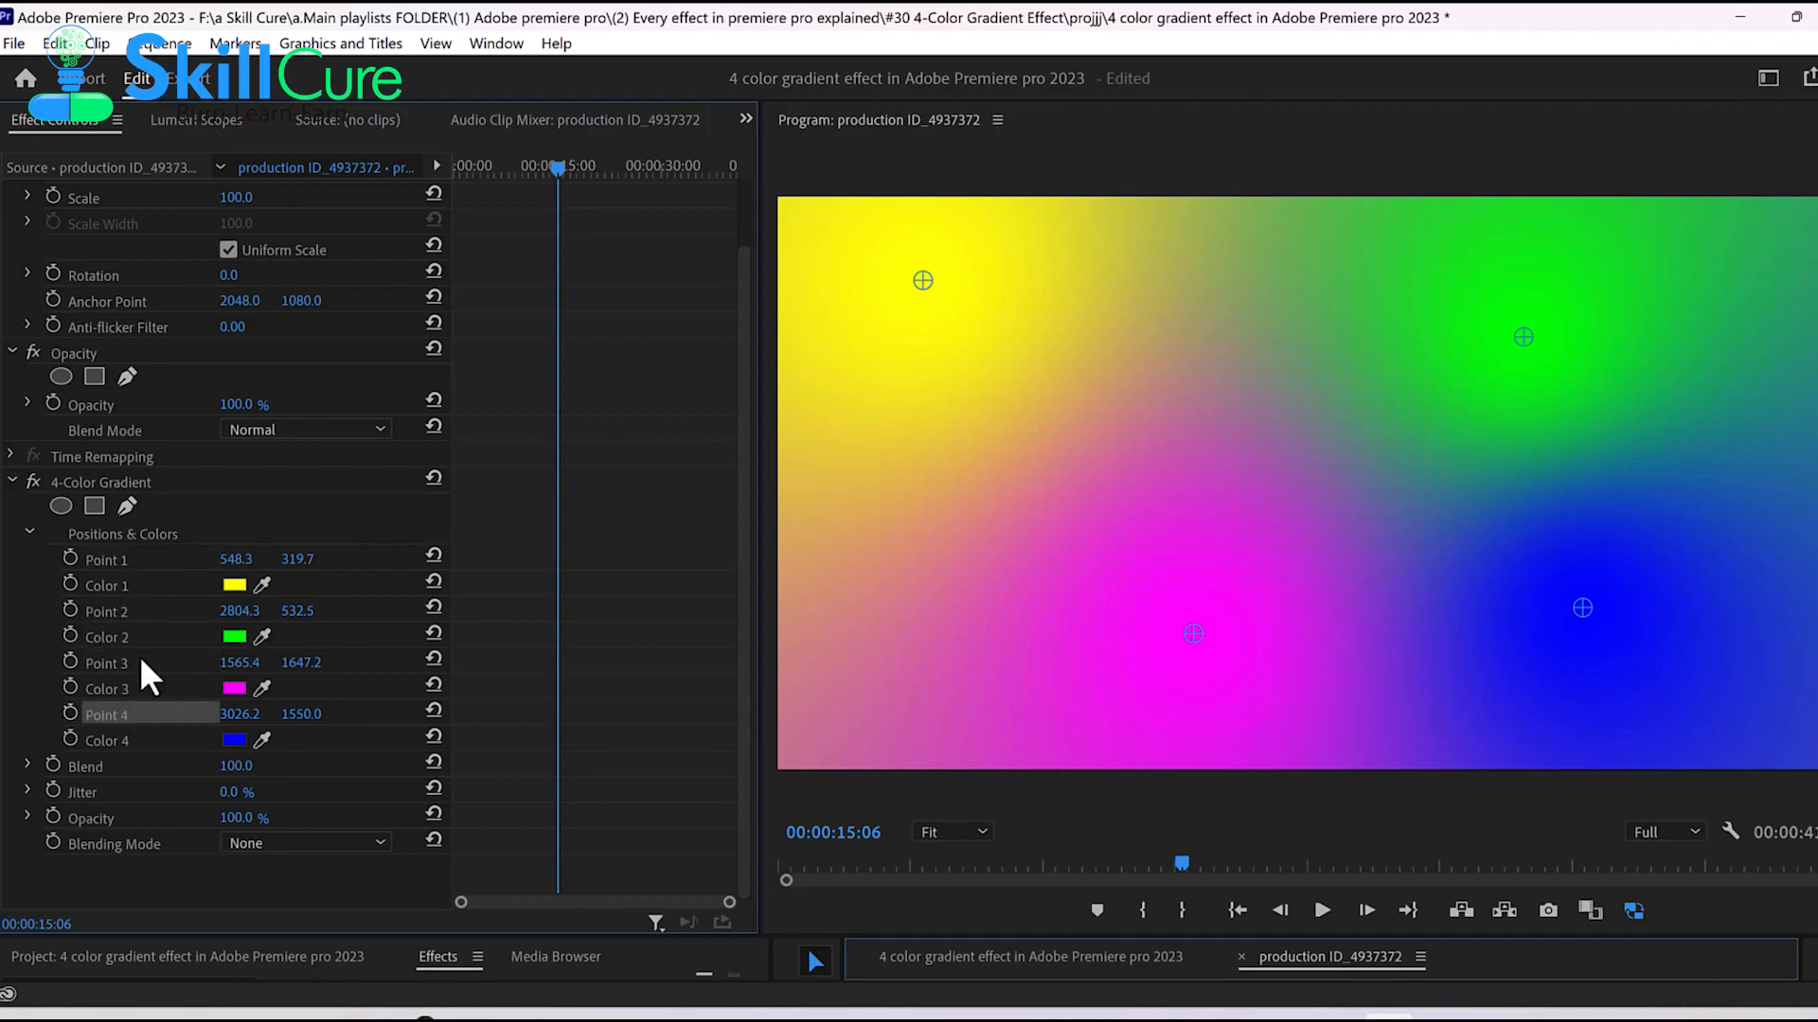
- Reposition the gradient's Point 1 to about 693, 363, Point 4 to about 3405, 1689 and Point 3 to about 696, 1754
{"action": "left_click_drag", "start_coordinate": [924, 292], "coordinate": [947, 316]}
{"action": "left_click_drag", "start_coordinate": [1575, 610], "coordinate": [1675, 648]}
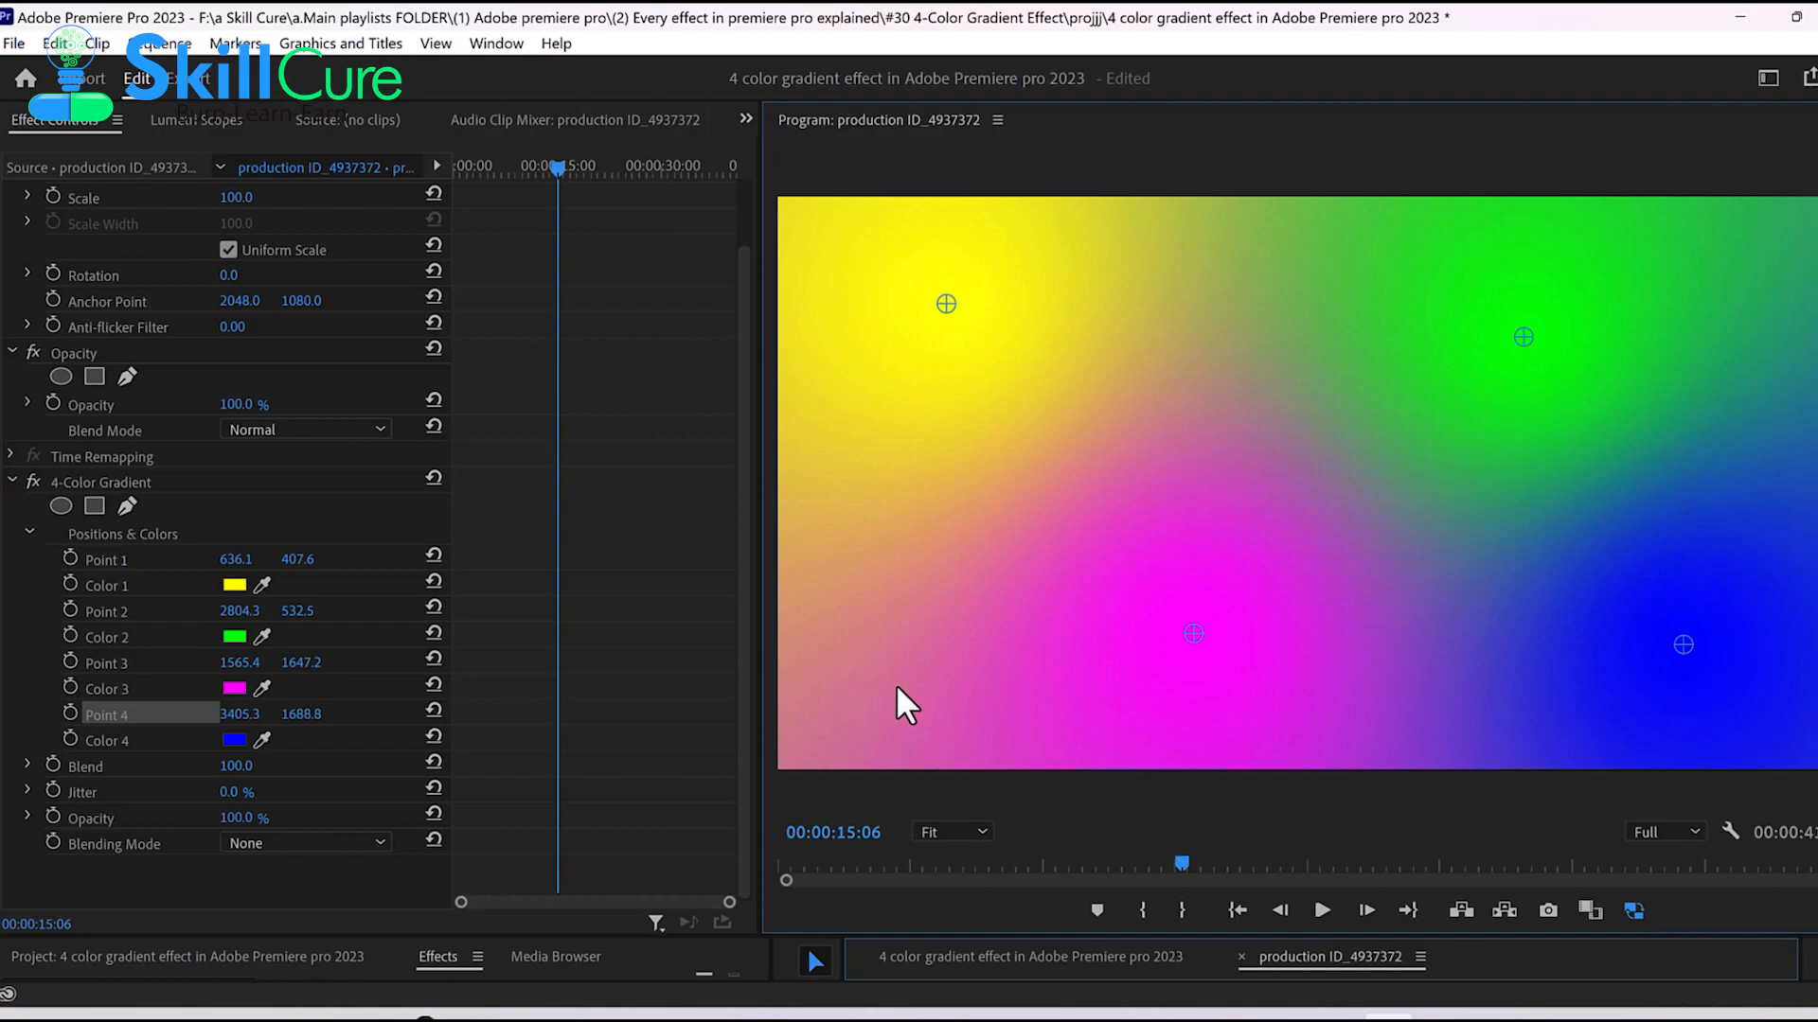
{"action": "left_click_drag", "start_coordinate": [1190, 628], "coordinate": [964, 659]}
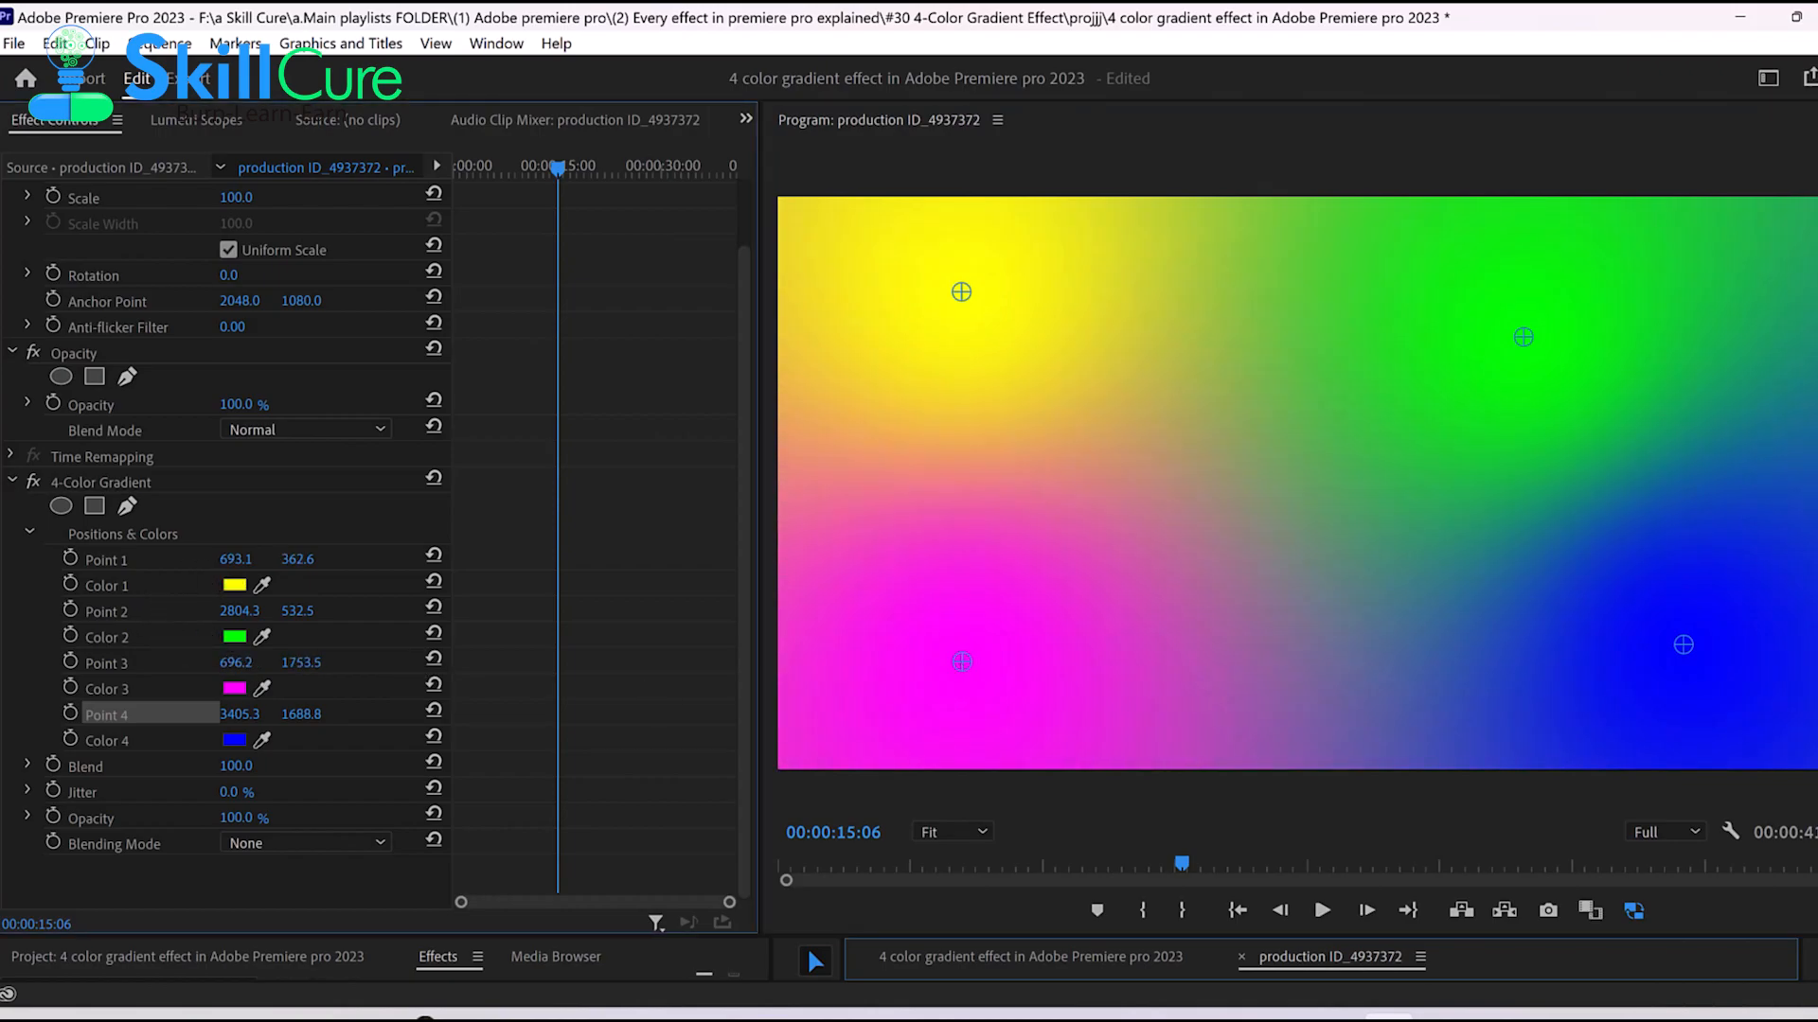
- Adjust the gradient coordinates numerically: Point 1 Y to 427.6, Point 2 to 2872.3, 1250.5 and Point 3 Y to 1876.5
{"action": "left_click_drag", "start_coordinate": [298, 559], "coordinate": [358, 560]}
{"action": "left_click_drag", "start_coordinate": [296, 614], "coordinate": [1115, 550]}
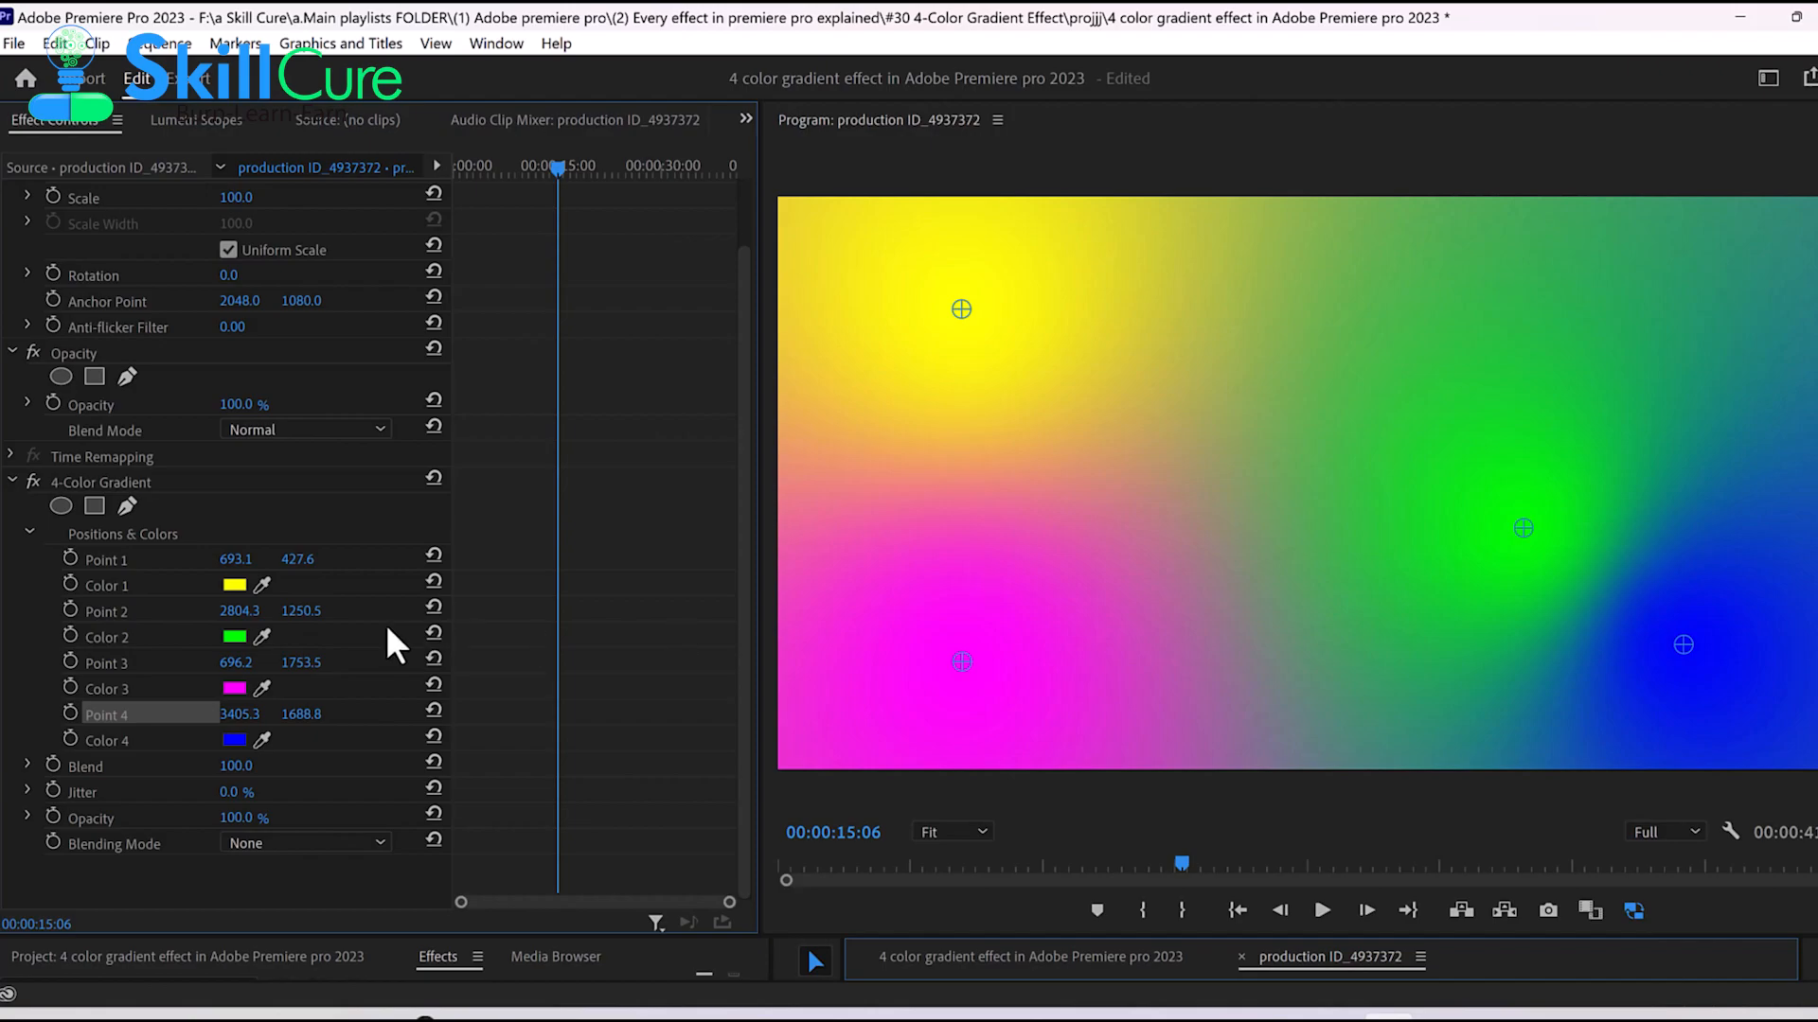
{"action": "left_click_drag", "start_coordinate": [242, 616], "coordinate": [282, 739]}
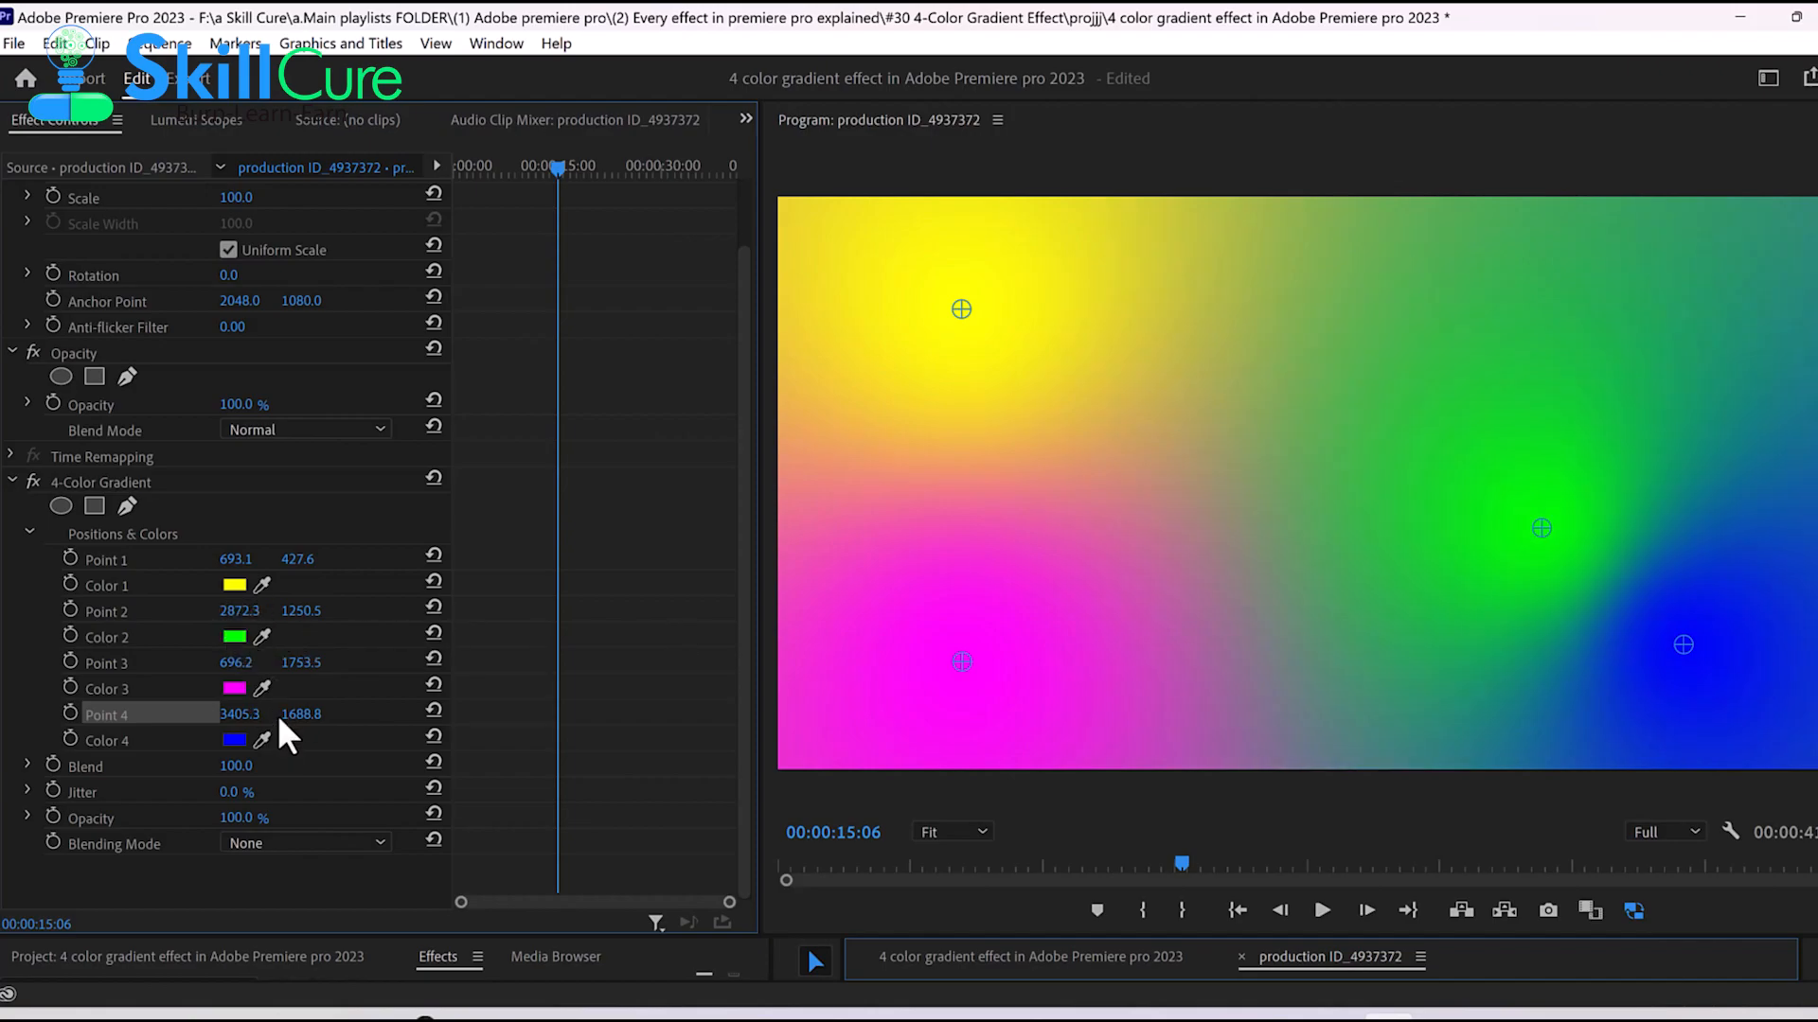
{"action": "mouse_move", "coordinate": [296, 668]}
{"action": "left_mouse_down"}
{"action": "mouse_move", "coordinate": [321, 667]}
{"action": "mouse_move", "coordinate": [303, 673]}
{"action": "left_mouse_up"}
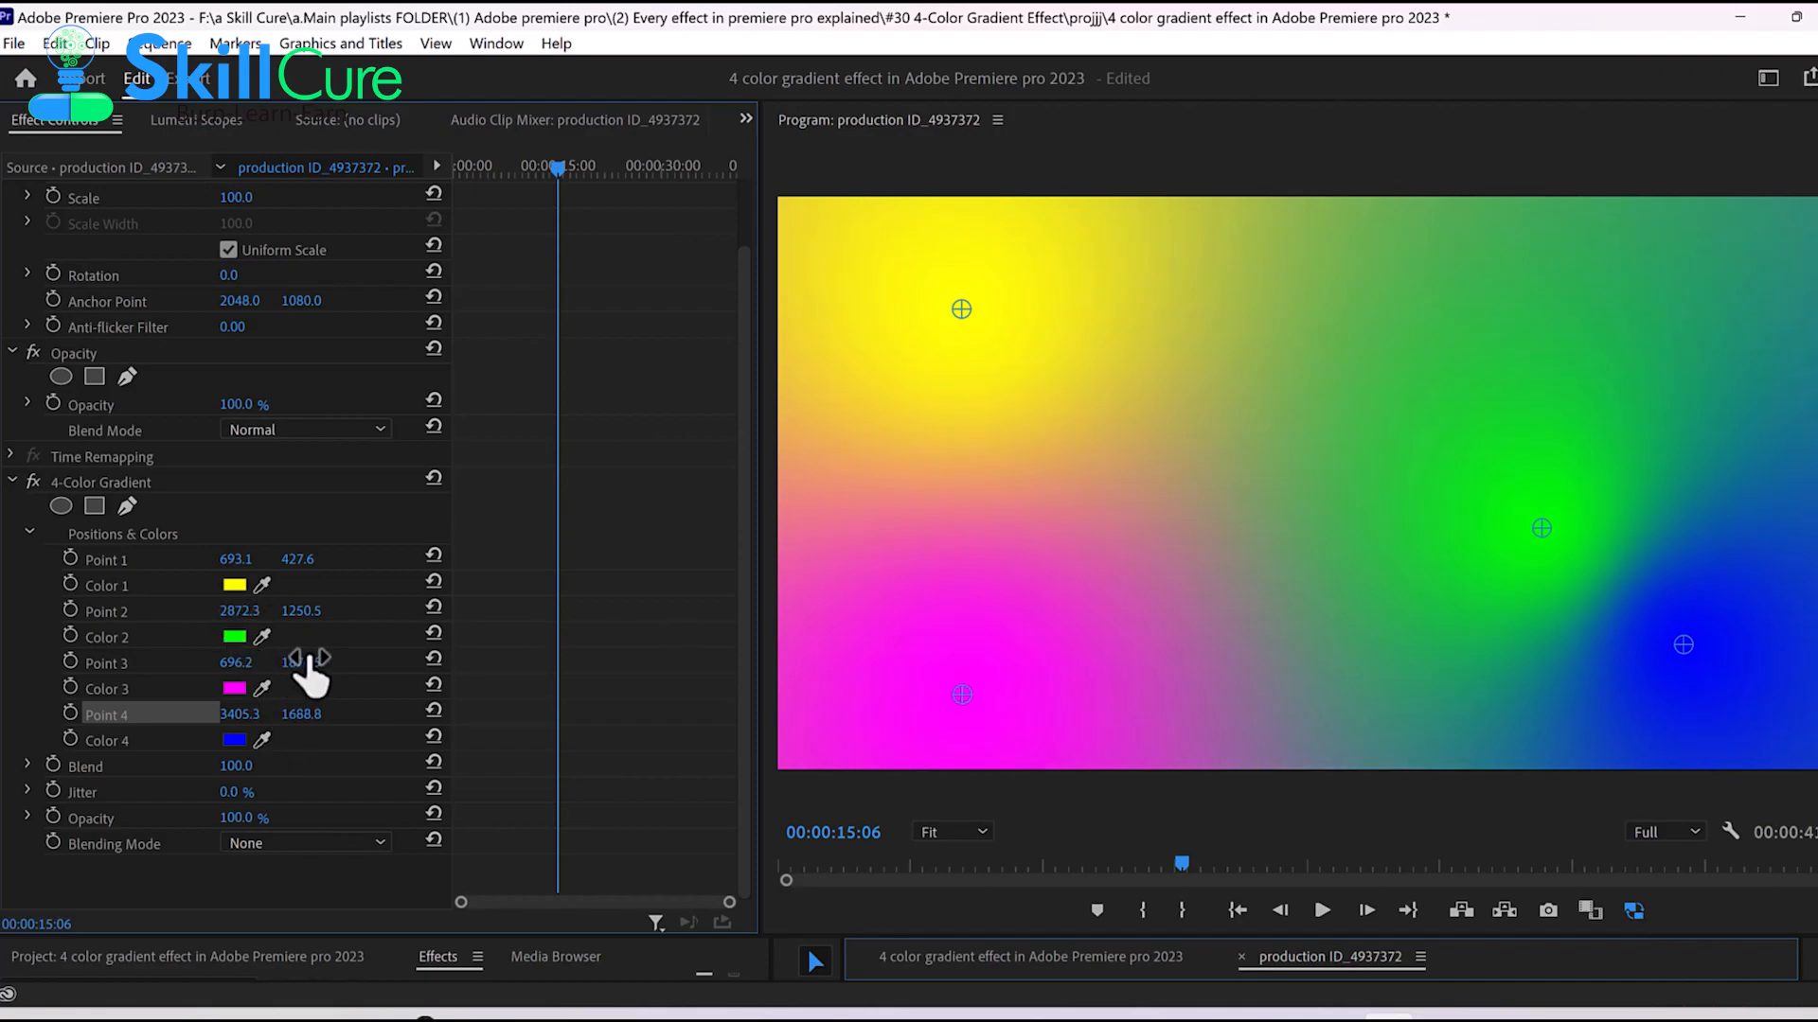
{"action": "left_click", "coordinate": [99, 581]}
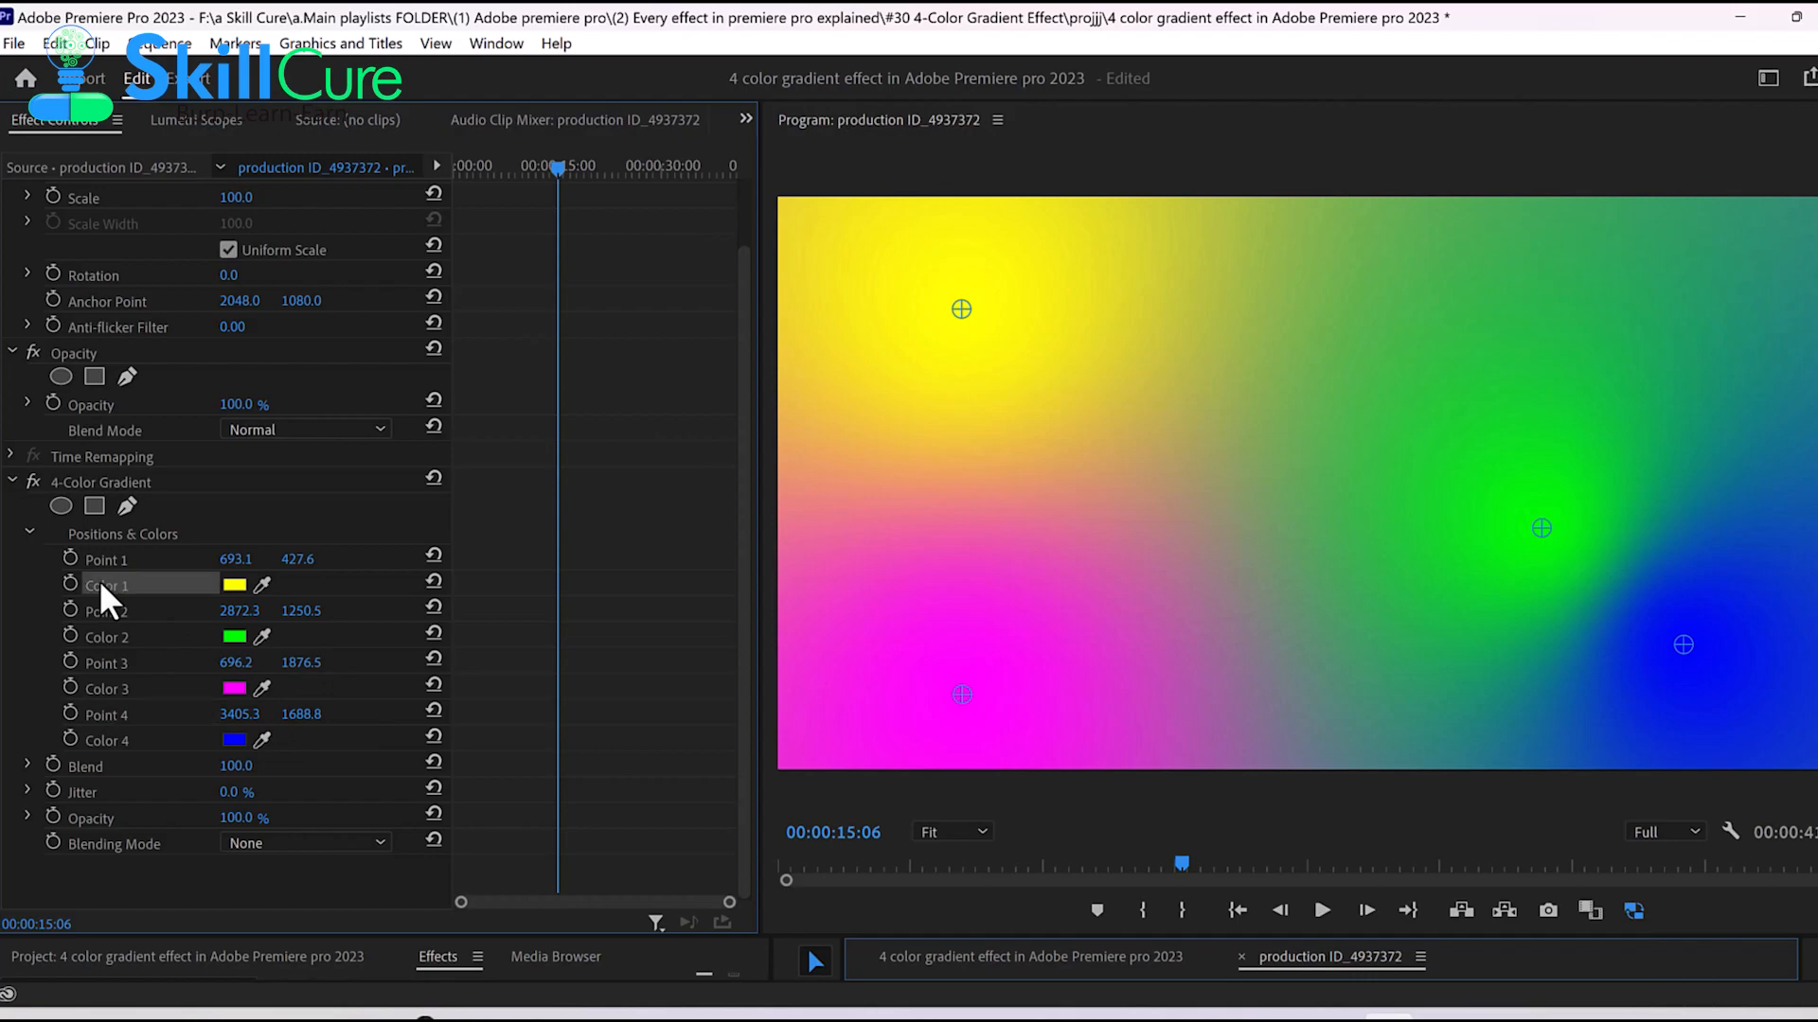
{"action": "left_click", "coordinate": [138, 638]}
{"action": "left_click", "coordinate": [135, 683]}
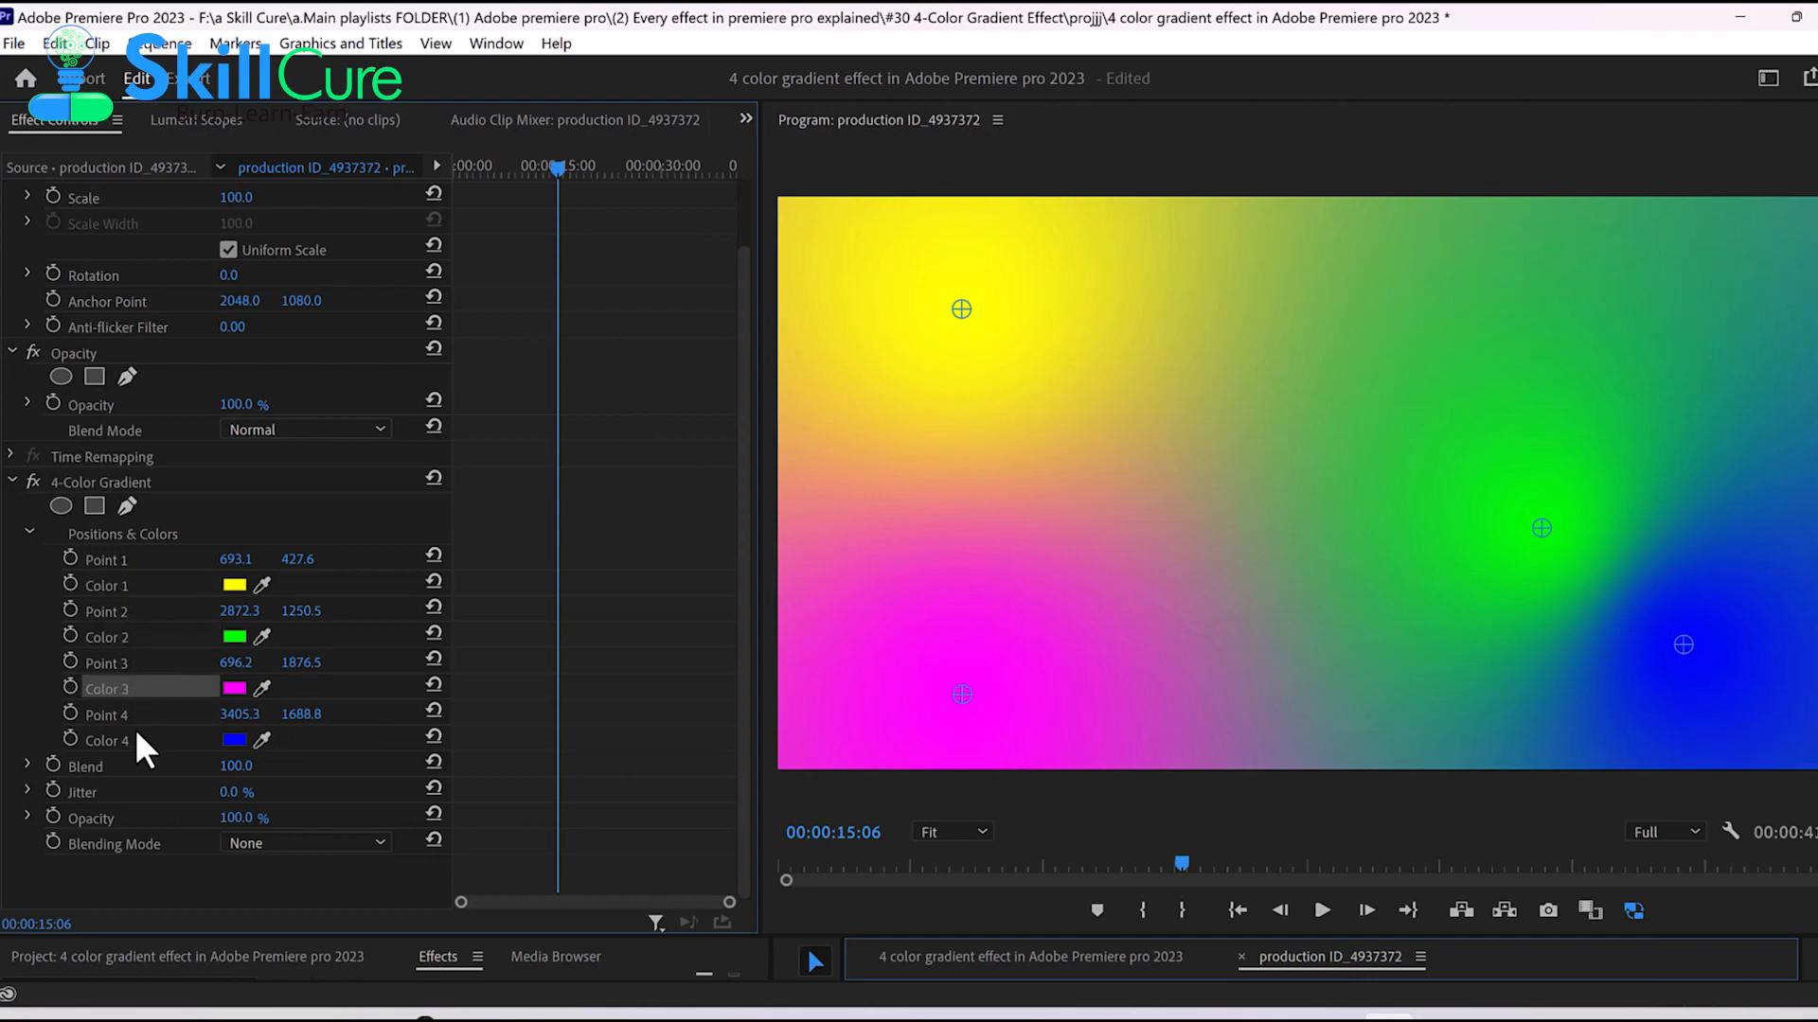
{"action": "left_click", "coordinate": [134, 739]}
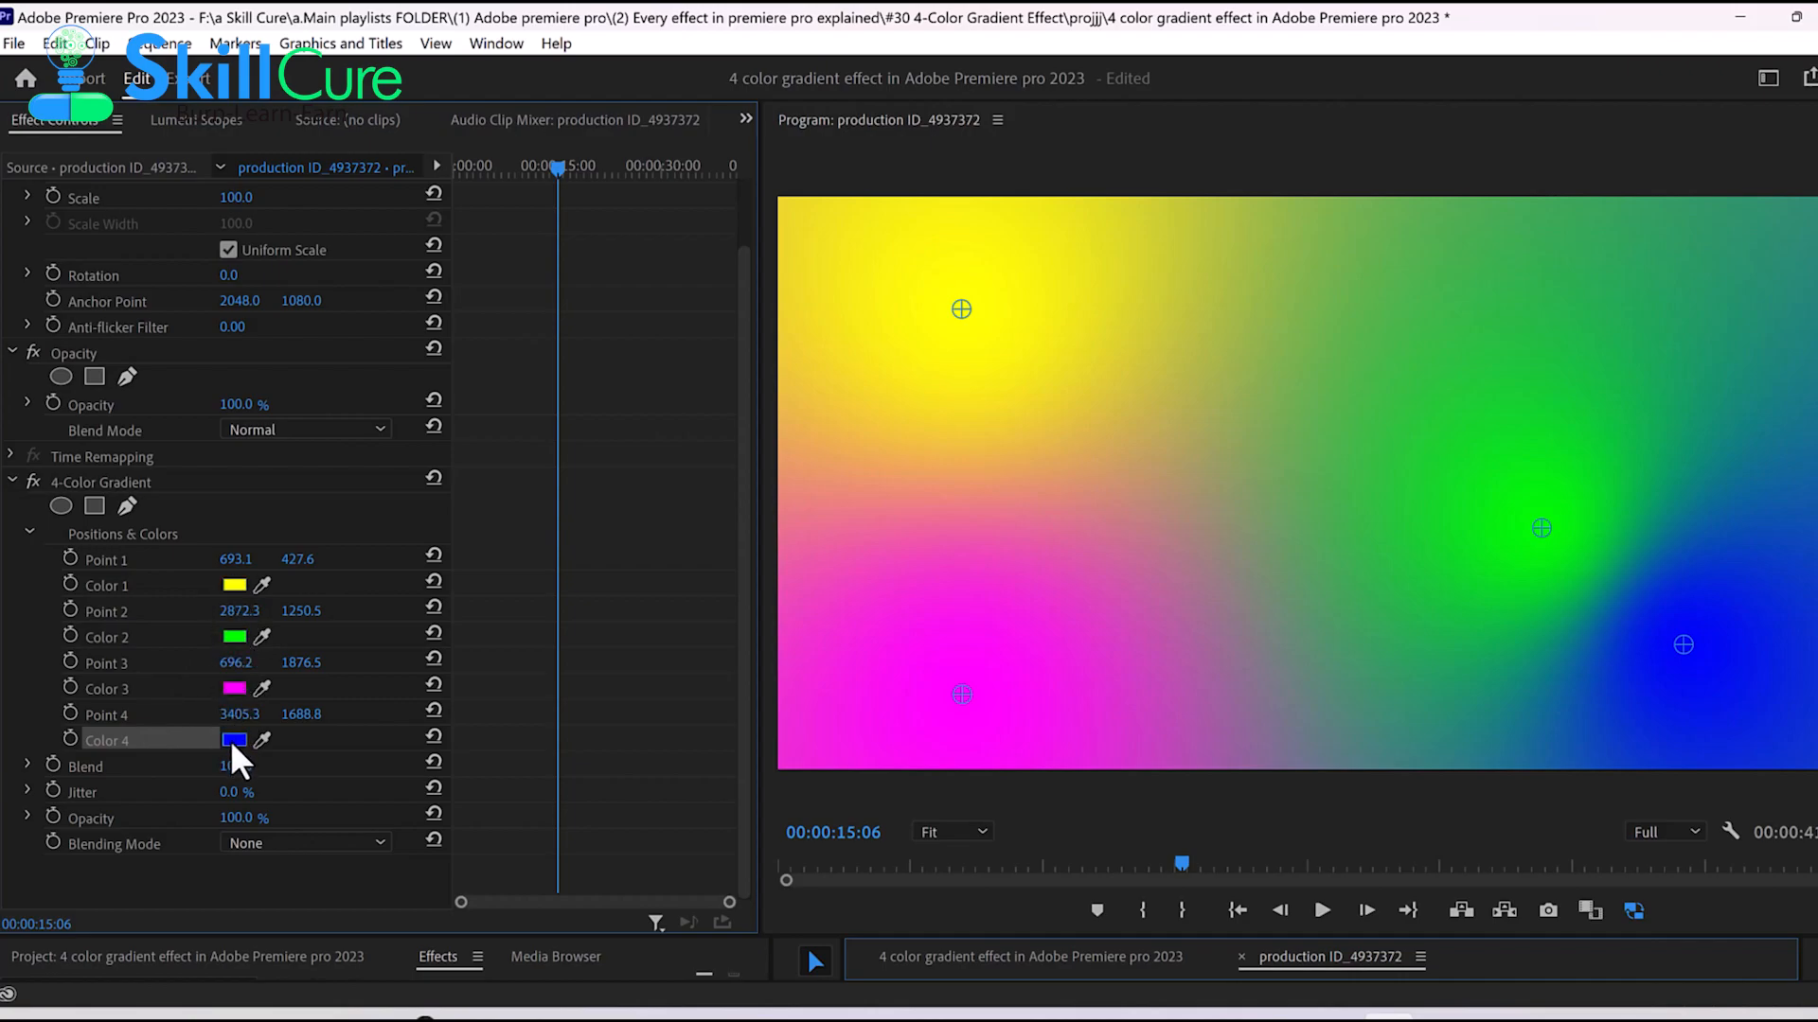
- Change Color 1 of the 4-Color Gradient to soft turquoise 66D4D2
{"action": "left_click", "coordinate": [231, 583]}
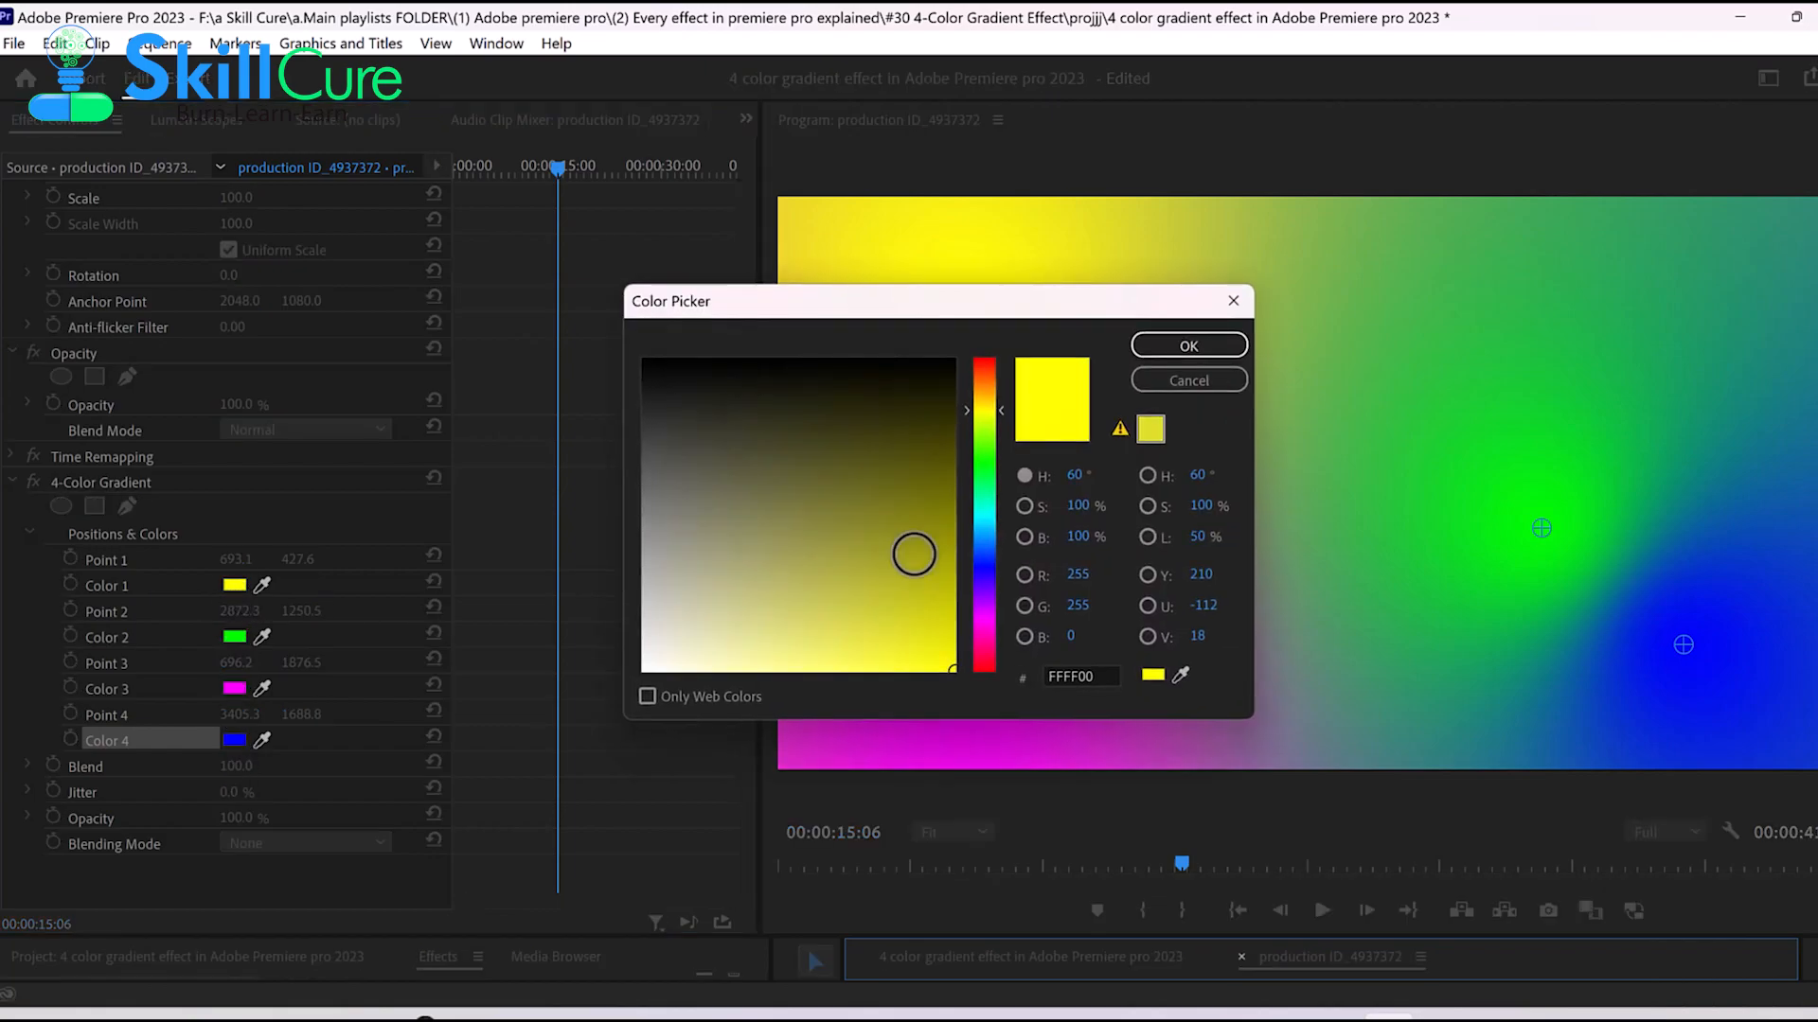
{"action": "left_click", "coordinate": [983, 452]}
{"action": "left_click", "coordinate": [824, 580]}
{"action": "left_click", "coordinate": [982, 514]}
{"action": "left_click", "coordinate": [803, 618]}
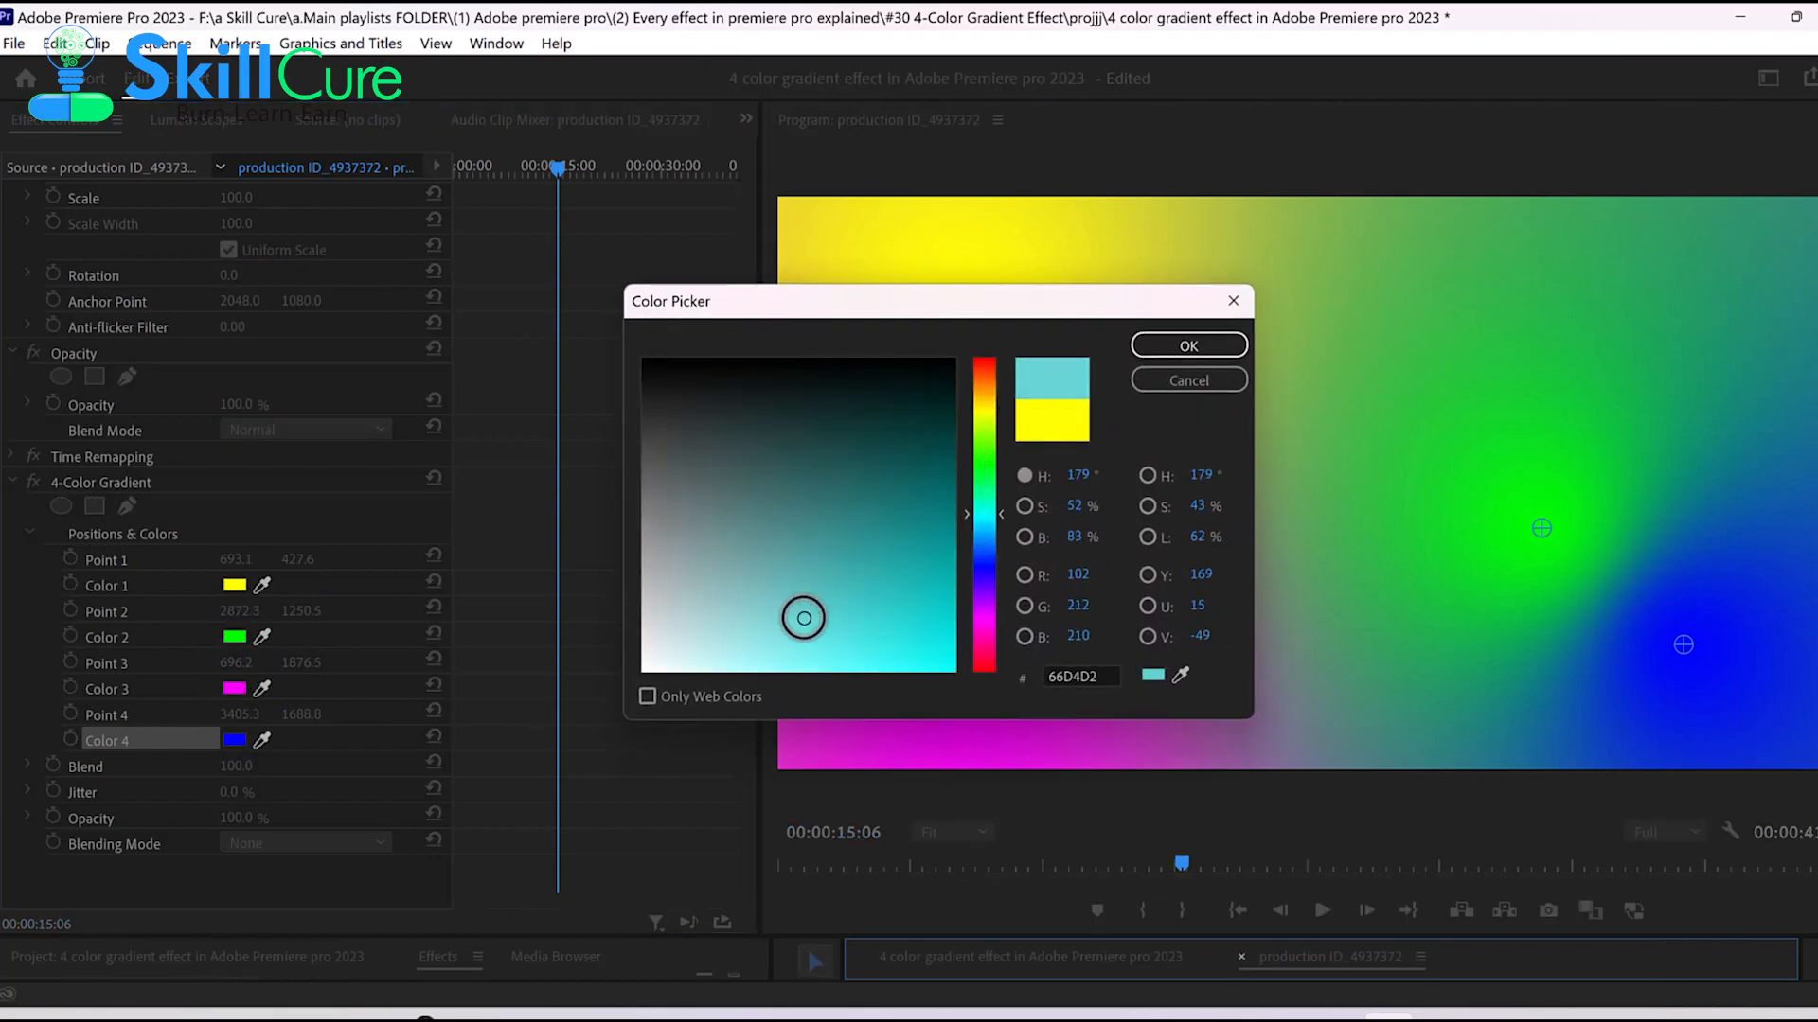
{"action": "left_click", "coordinate": [1174, 344]}
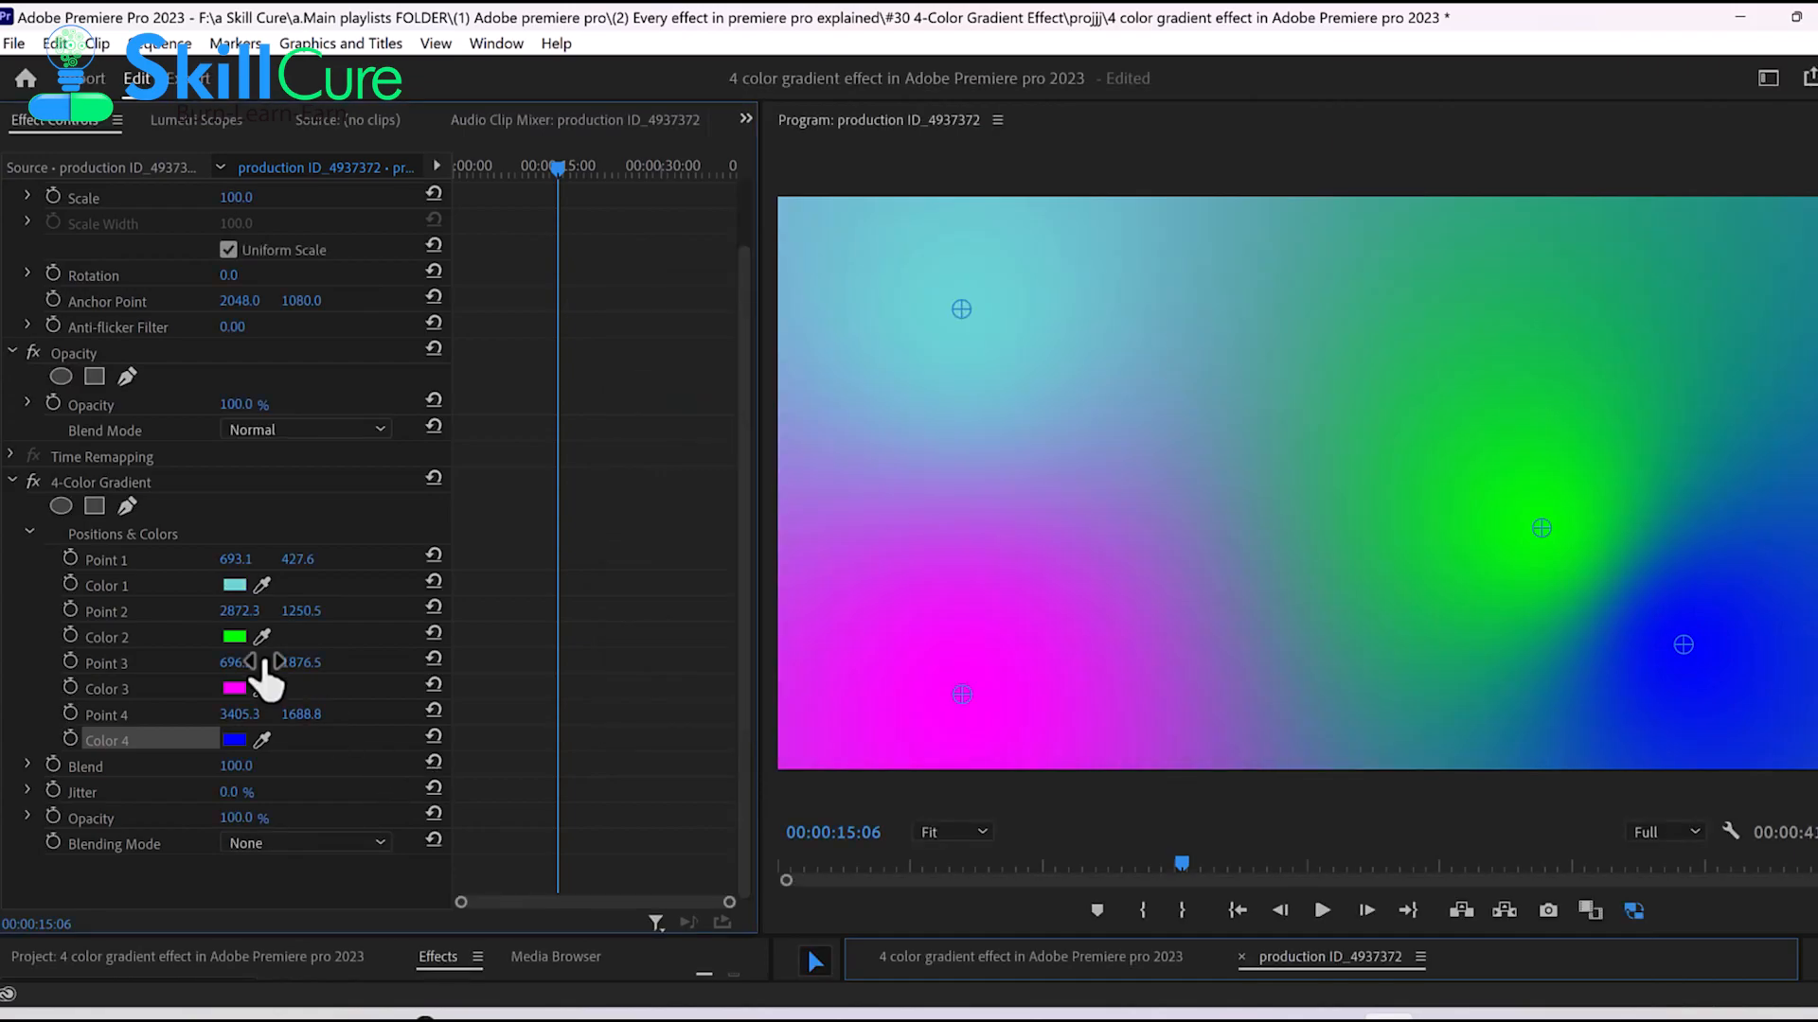
- Change Color 2 of the 4-Color Gradient to pale beige-yellow C9CA9C
{"action": "left_click", "coordinate": [235, 638]}
{"action": "left_click", "coordinate": [992, 470]}
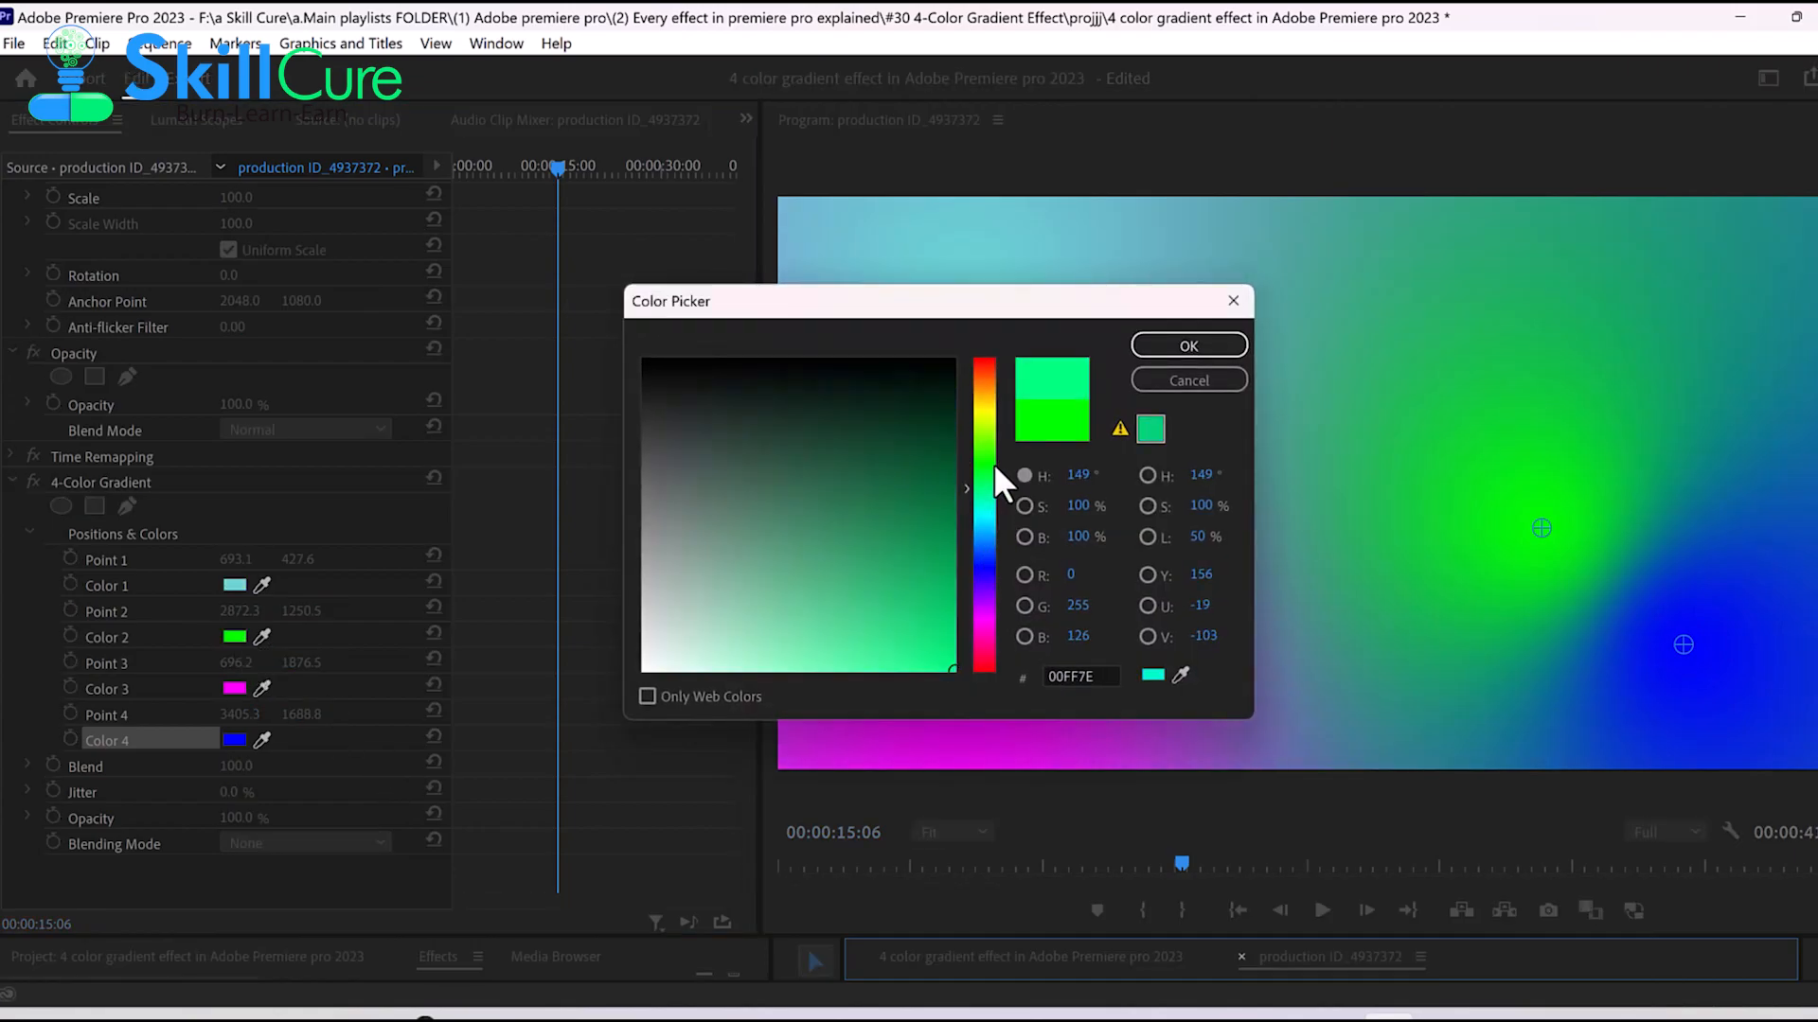
{"action": "left_click_drag", "start_coordinate": [992, 469], "coordinate": [989, 407]}
{"action": "left_click_drag", "start_coordinate": [859, 667], "coordinate": [712, 606]}
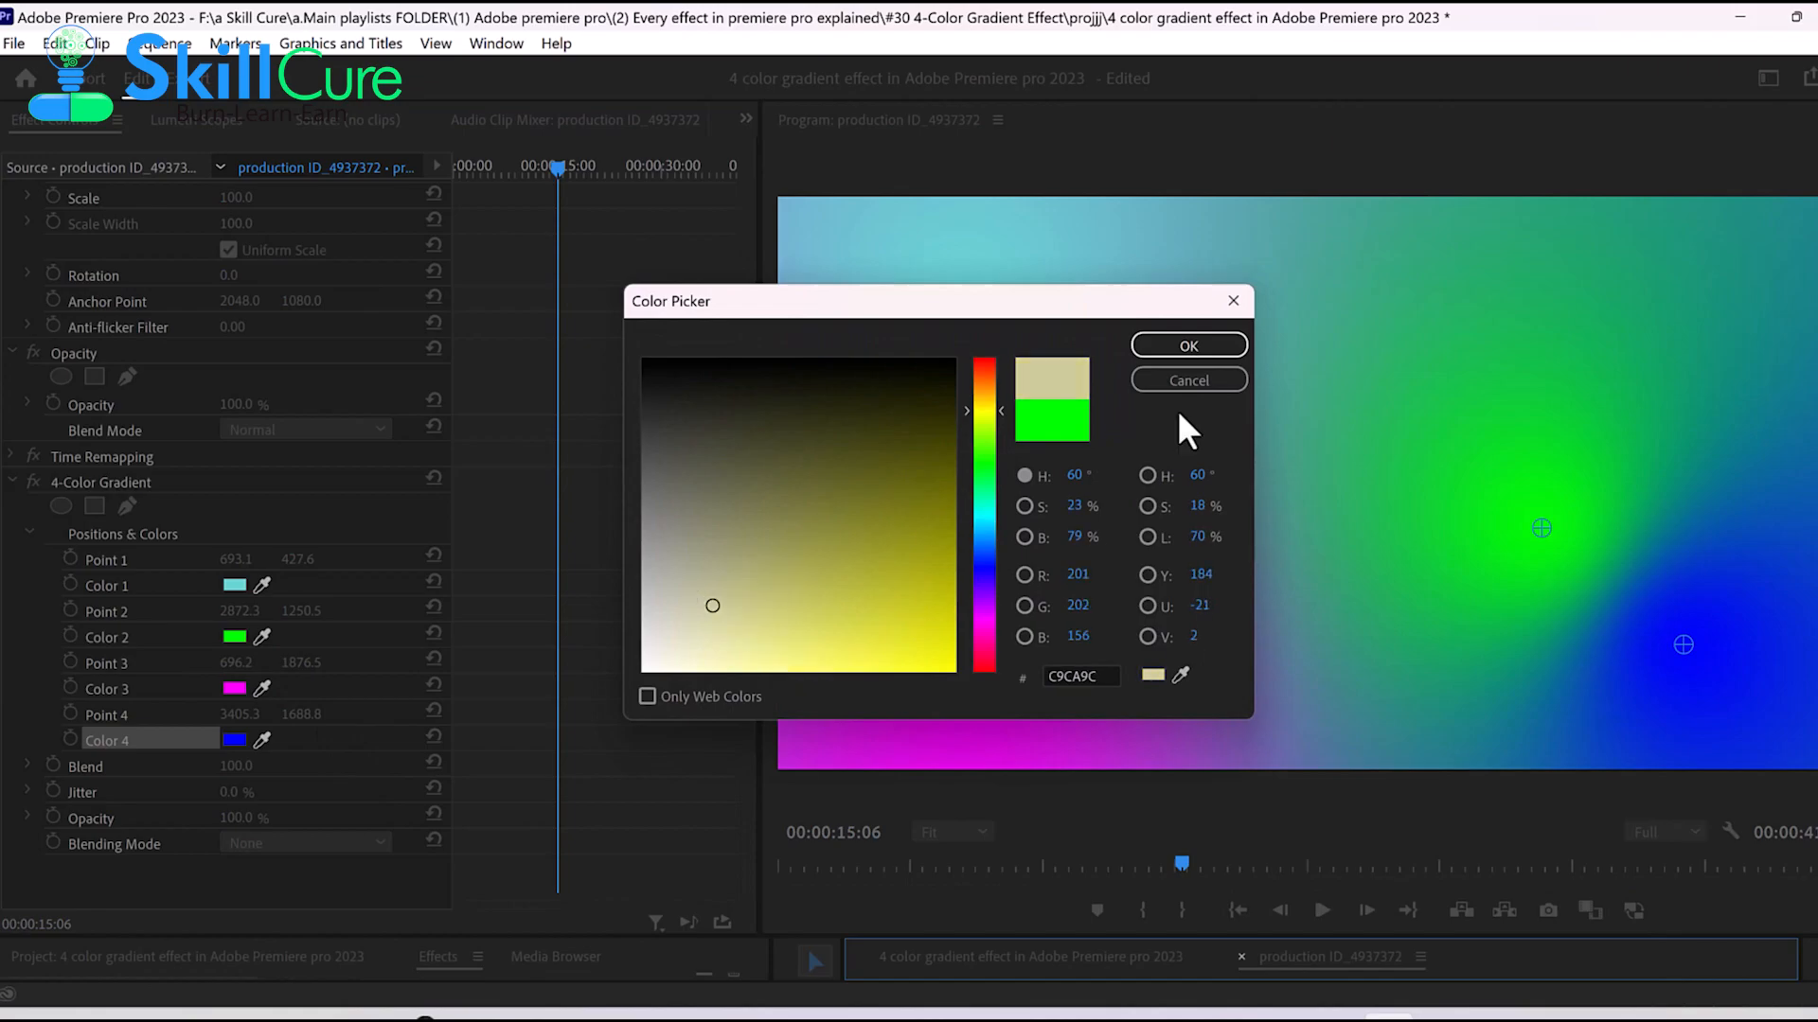
{"action": "left_click", "coordinate": [1189, 344]}
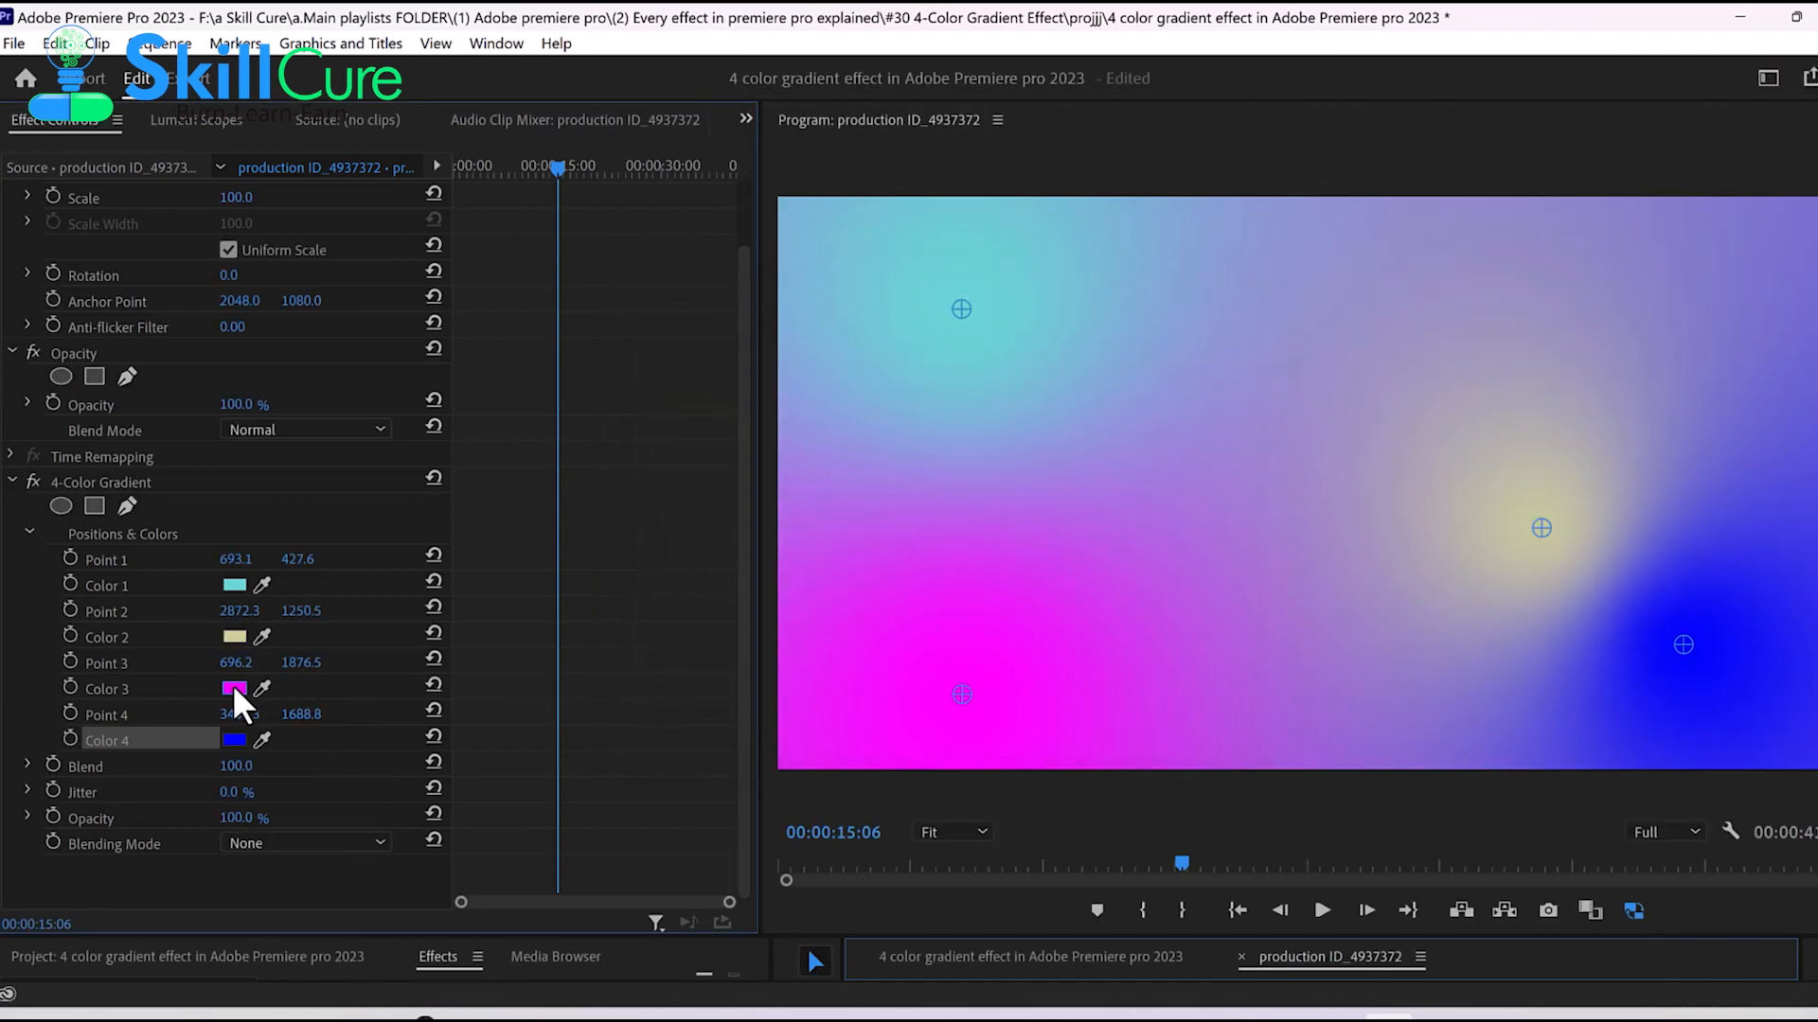
- Set the gradient's Color 3 to light pink F3A3F3 and Color 4 to a light periwinkle blue
{"action": "left_click", "coordinate": [233, 688]}
{"action": "left_click", "coordinate": [744, 656]}
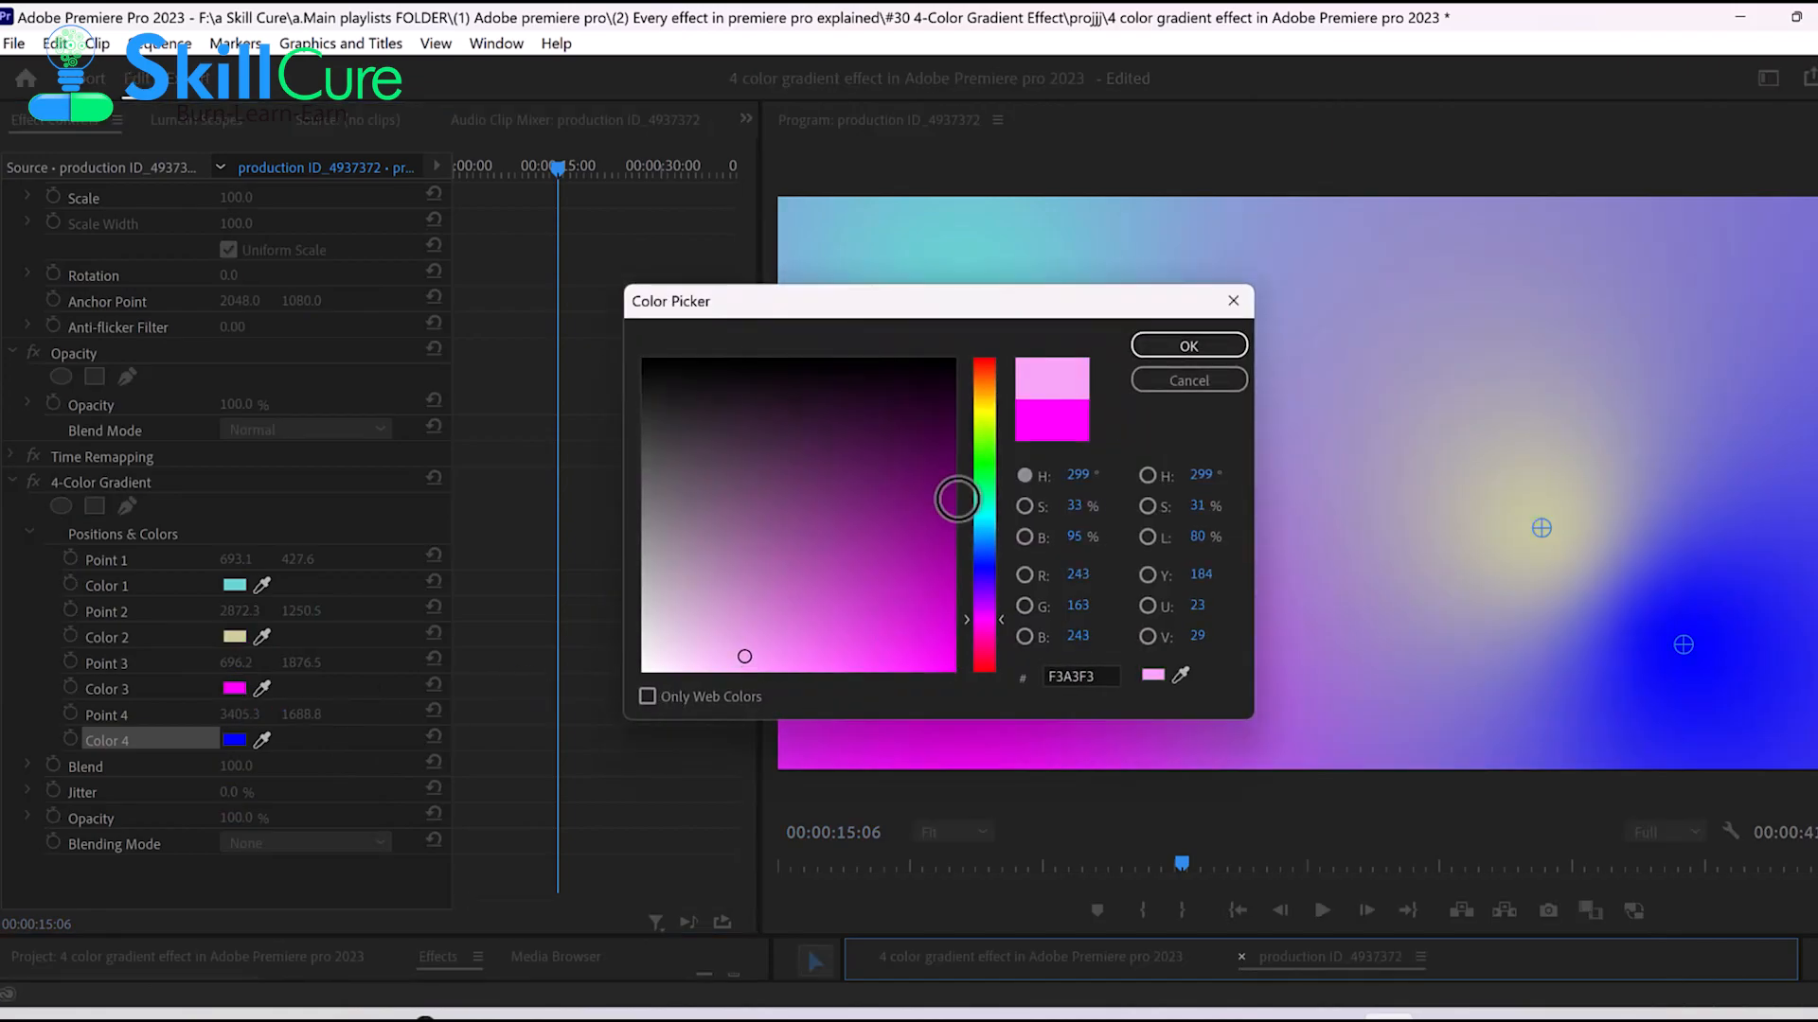
{"action": "left_click", "coordinate": [1155, 345]}
{"action": "left_click", "coordinate": [240, 735]}
{"action": "left_click", "coordinate": [791, 666]}
{"action": "left_click", "coordinate": [1150, 342]}
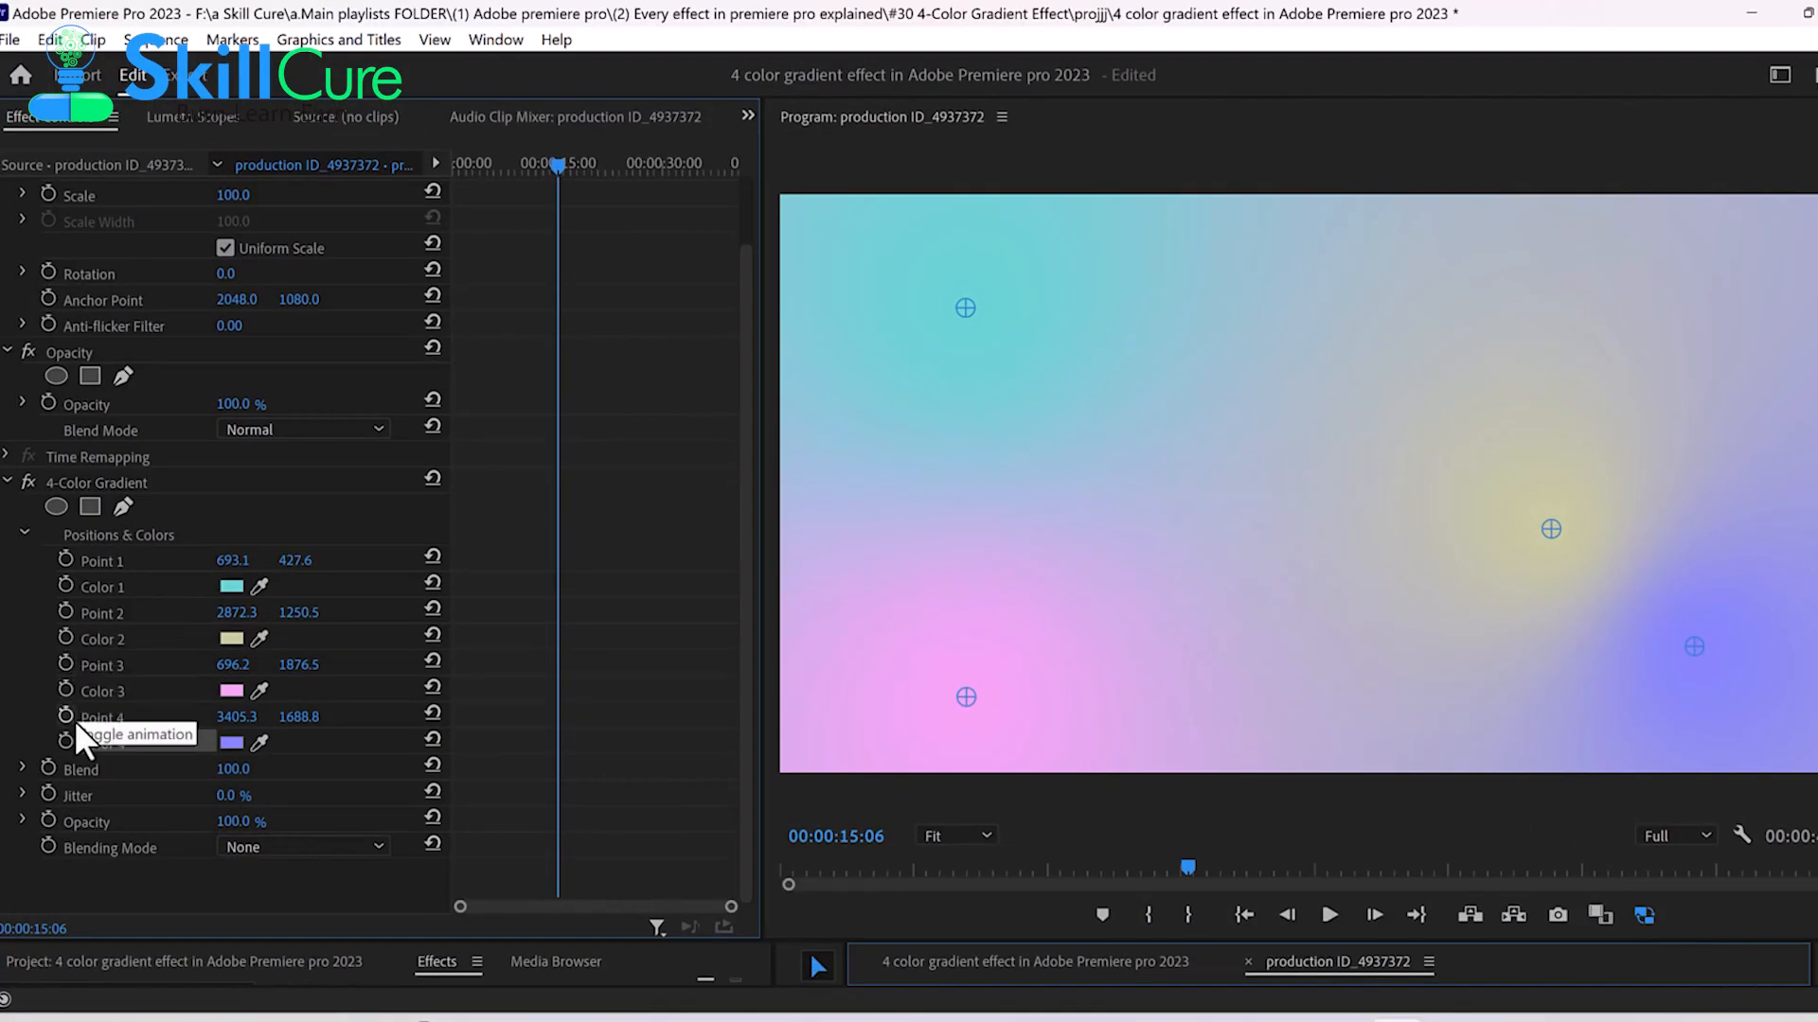
- Animate Point 1 with keyframes so it travels from its upper-left position at the clip's start to the frame's lower-right corner at the clip's end
{"action": "left_click", "coordinate": [66, 560]}
{"action": "left_click_drag", "start_coordinate": [557, 558], "coordinate": [434, 561]}
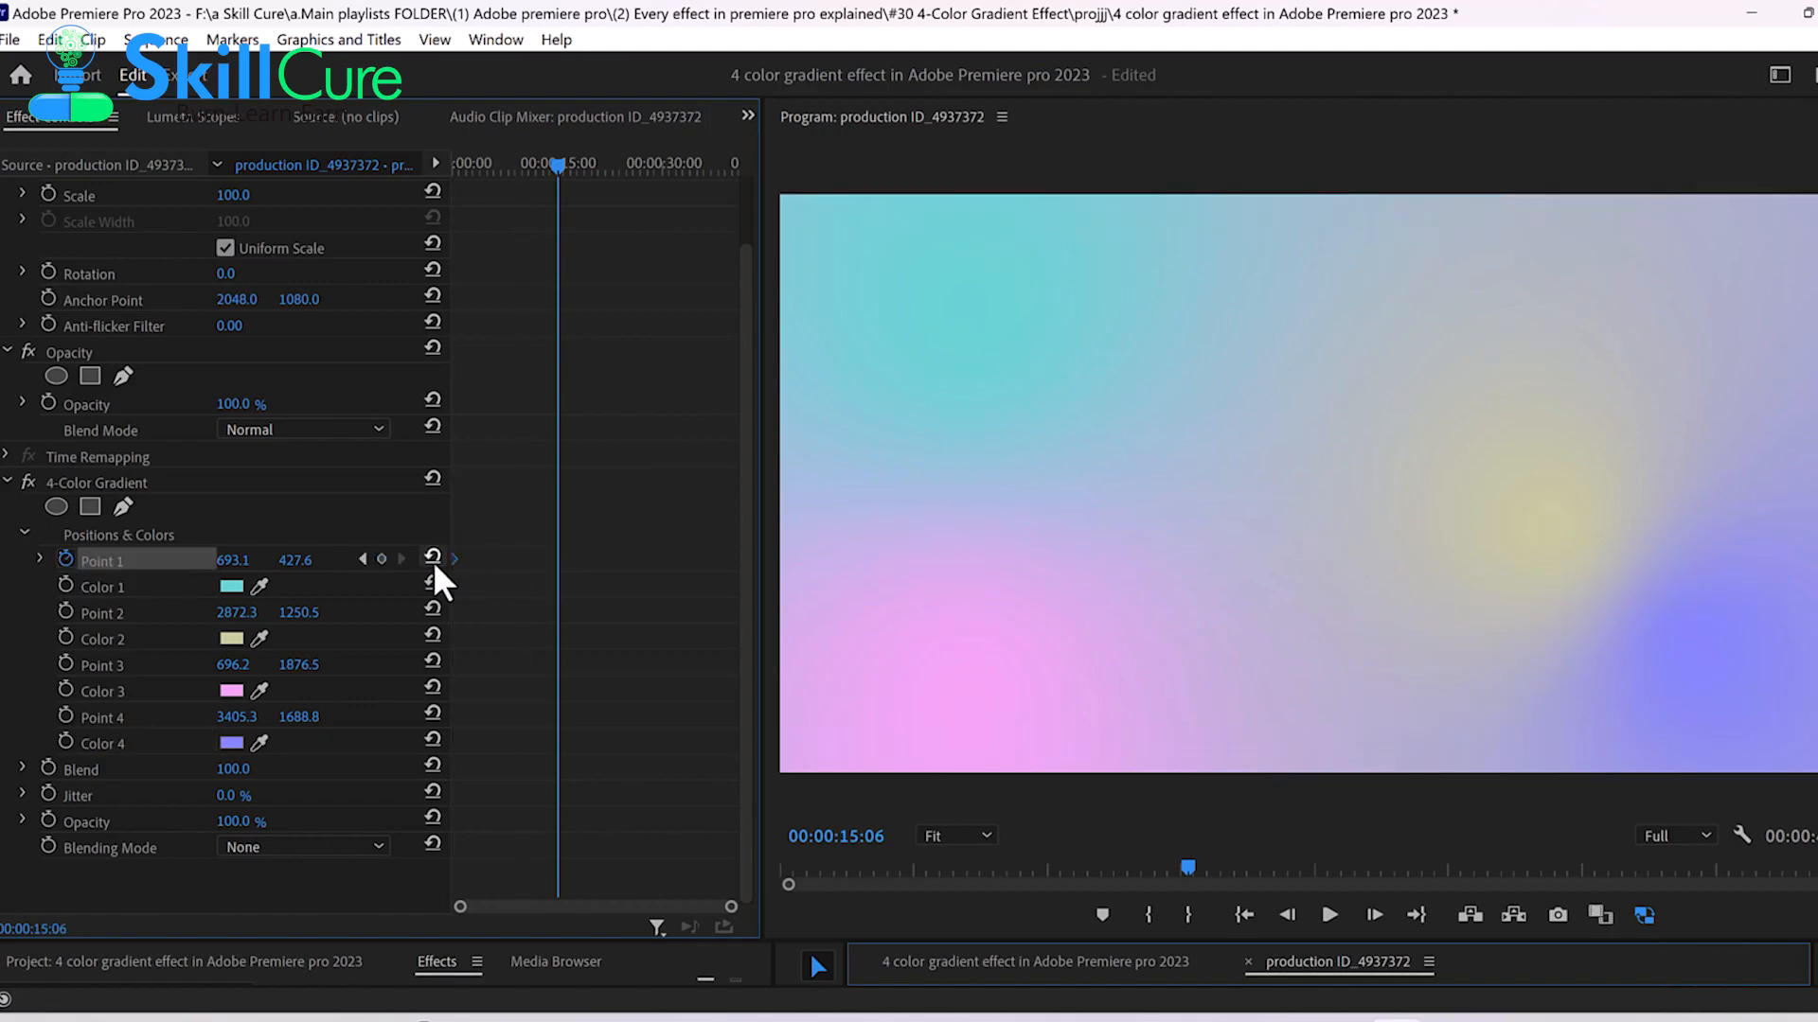
{"action": "left_click", "coordinate": [111, 483]}
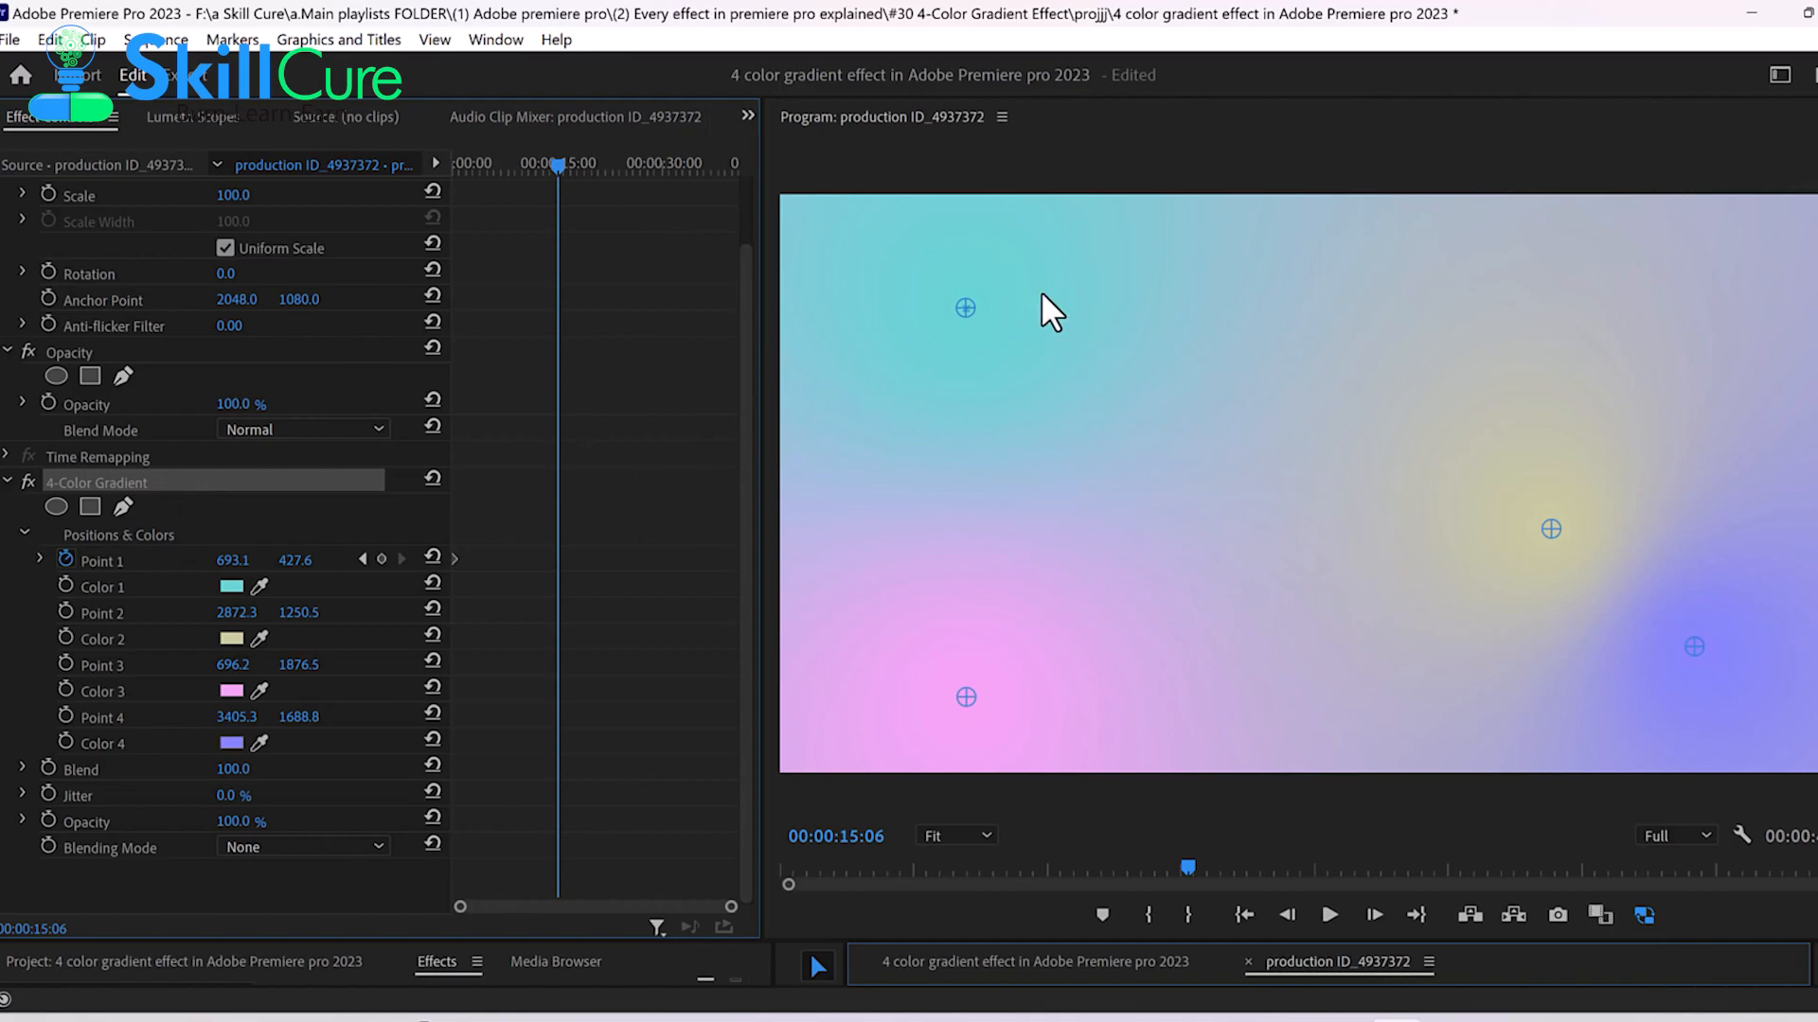
{"action": "left_click_drag", "start_coordinate": [966, 308], "coordinate": [1780, 667]}
{"action": "left_click_drag", "start_coordinate": [557, 559], "coordinate": [854, 599]}
- Animate Point 2 with keyframes from its current position at the clip's start to 2830.7, 777.2 at its end, and move Point 3 to 3104.8, 315.1
{"action": "left_click_drag", "start_coordinate": [563, 166], "coordinate": [646, 309]}
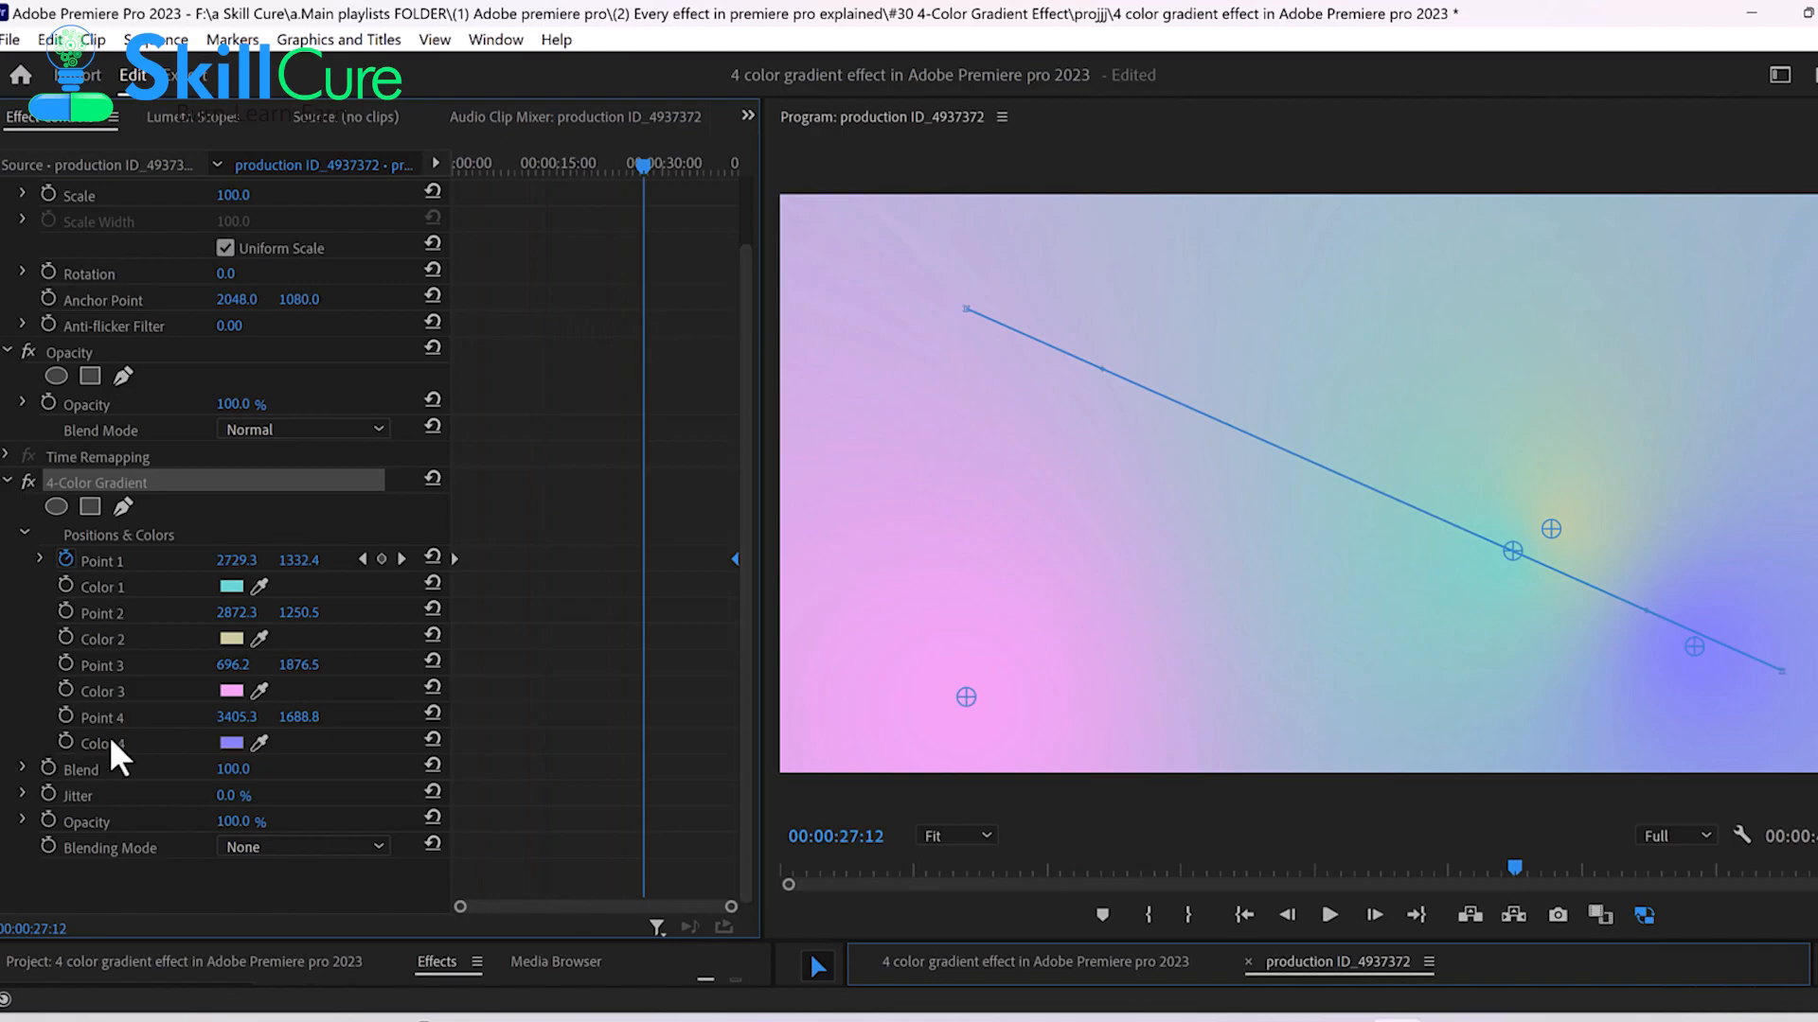
{"action": "left_click", "coordinate": [66, 610]}
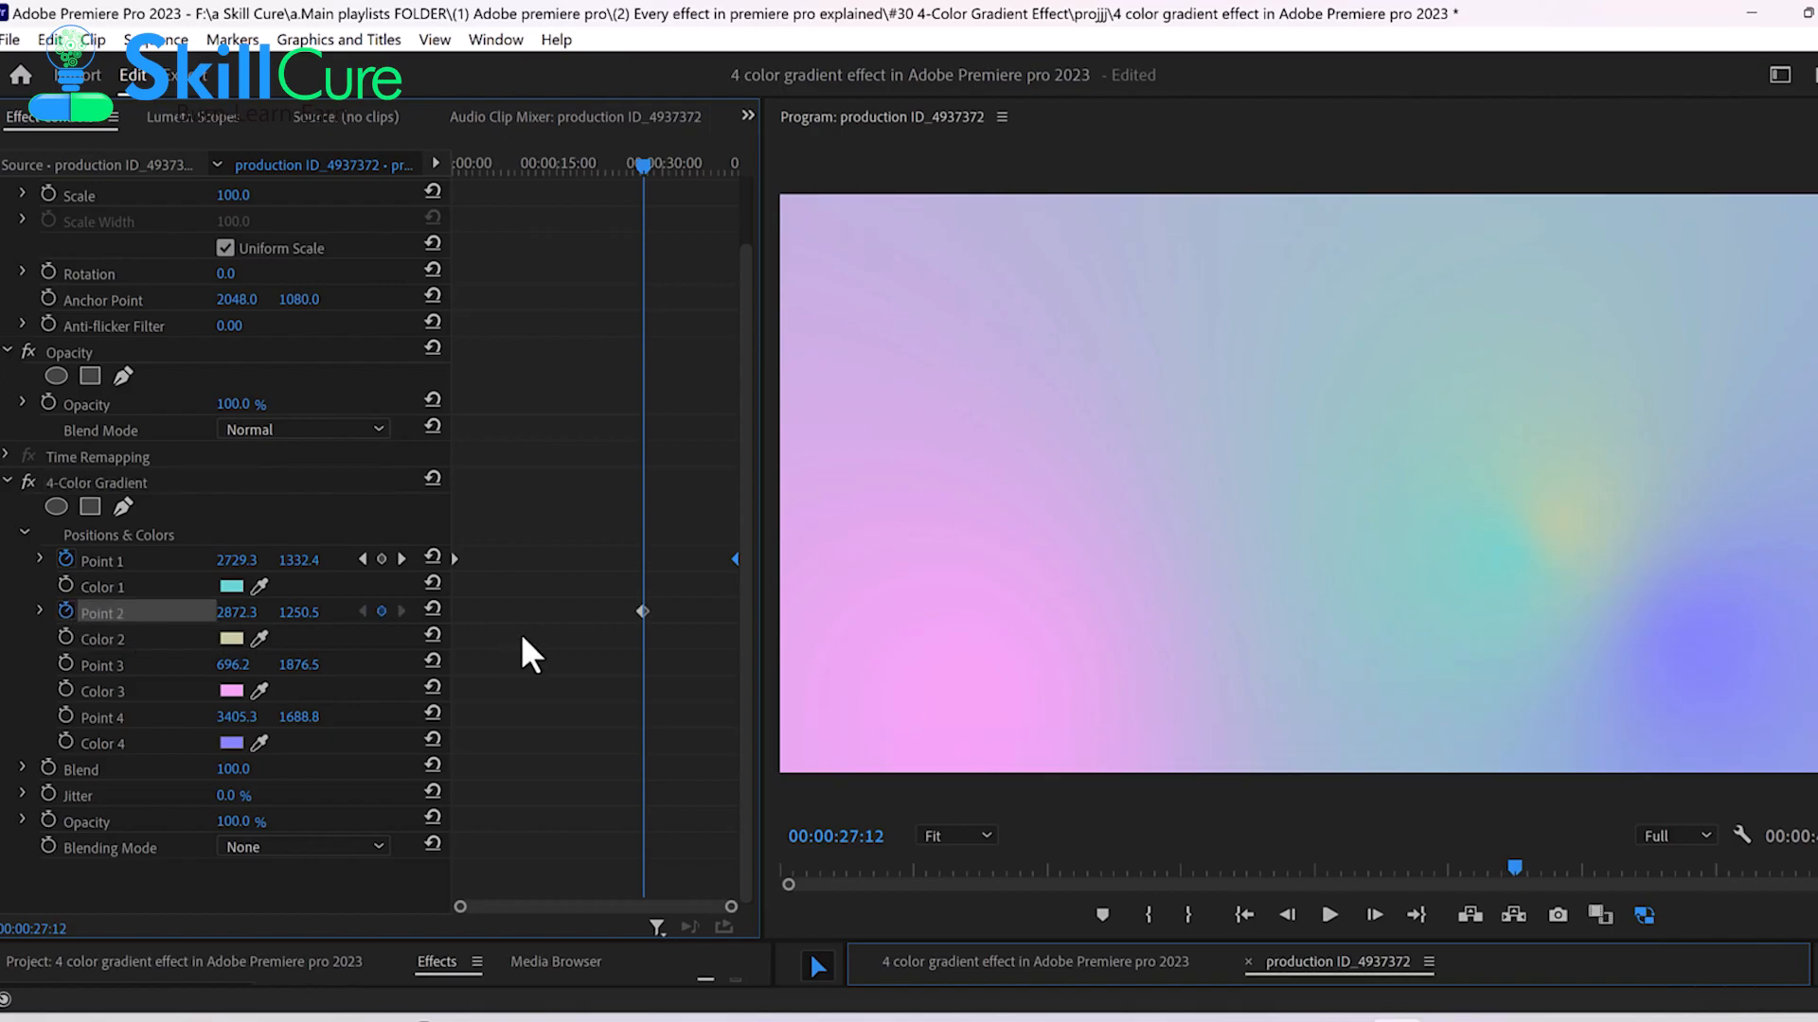
{"action": "left_click", "coordinate": [178, 481]}
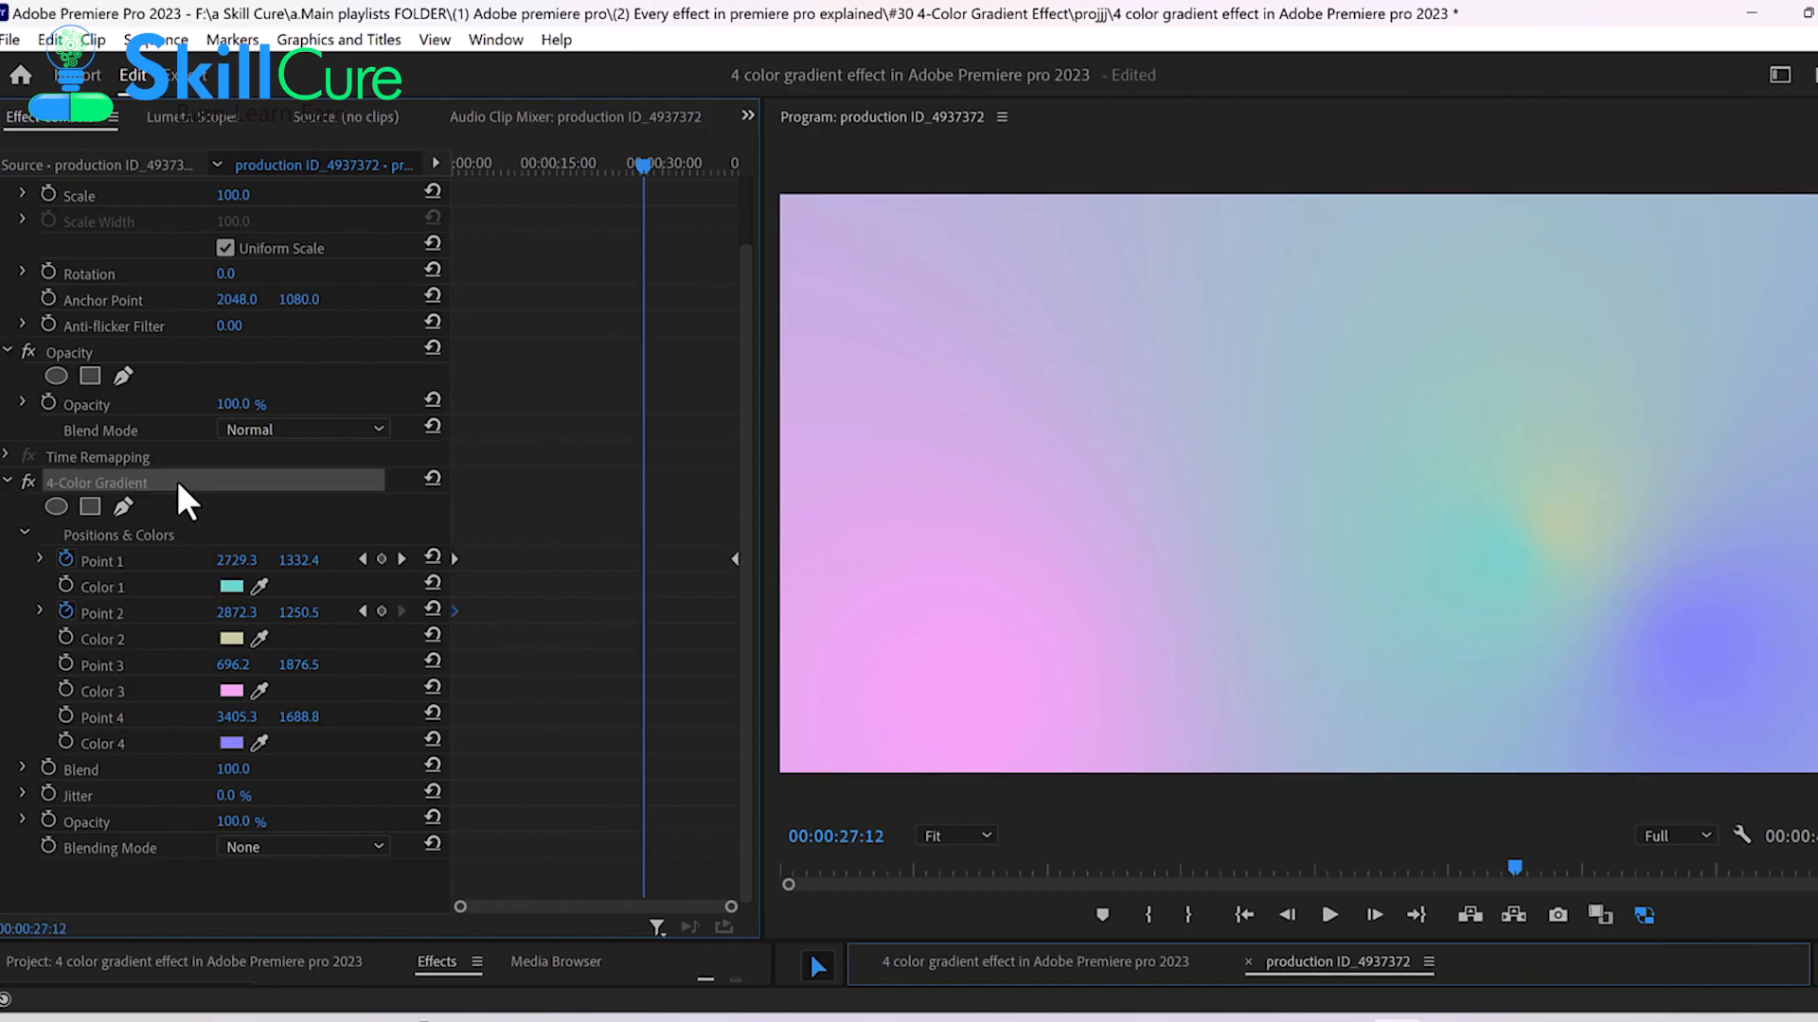
{"action": "left_click_drag", "start_coordinate": [1552, 528], "coordinate": [1539, 392]}
{"action": "left_click_drag", "start_coordinate": [966, 698], "coordinate": [1613, 278]}
{"action": "left_click_drag", "start_coordinate": [643, 612], "coordinate": [769, 613]}
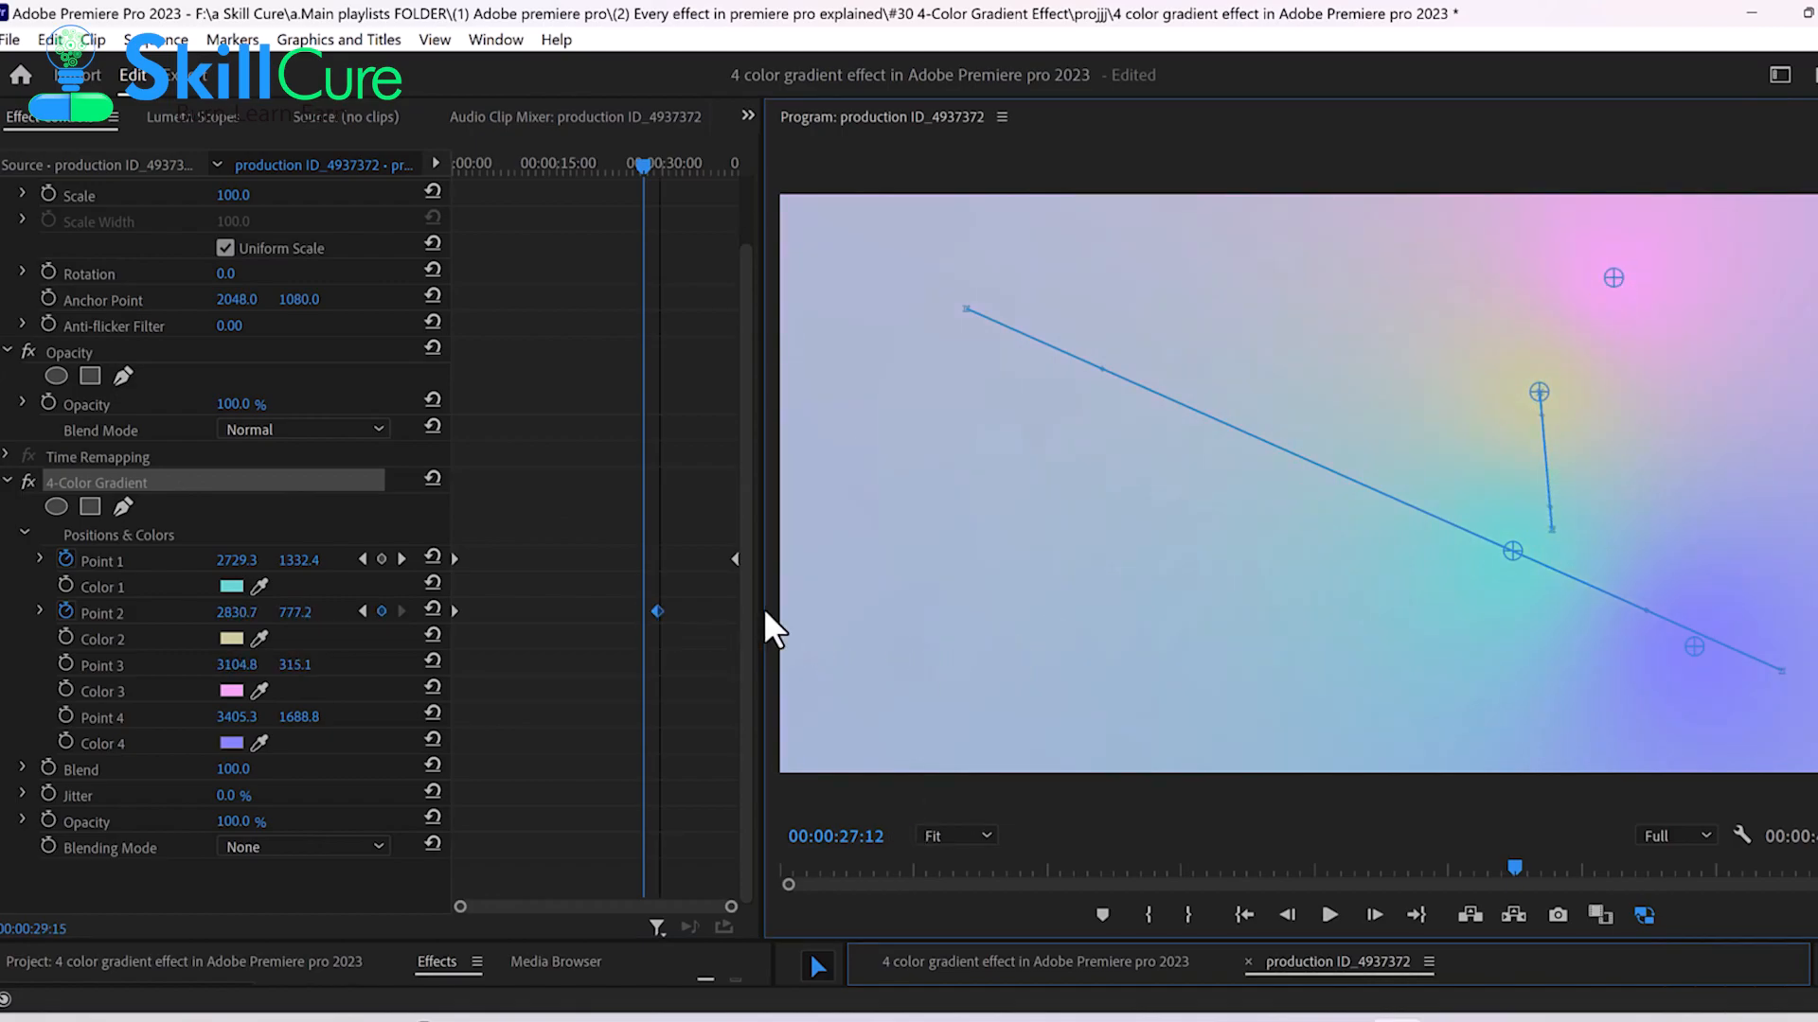
- Animate Point 3 with keyframes so it travels from 3104.8, 315.1 at the clip's start to 1265.8, 870.1 at the clip's end
{"action": "left_click", "coordinate": [49, 662]}
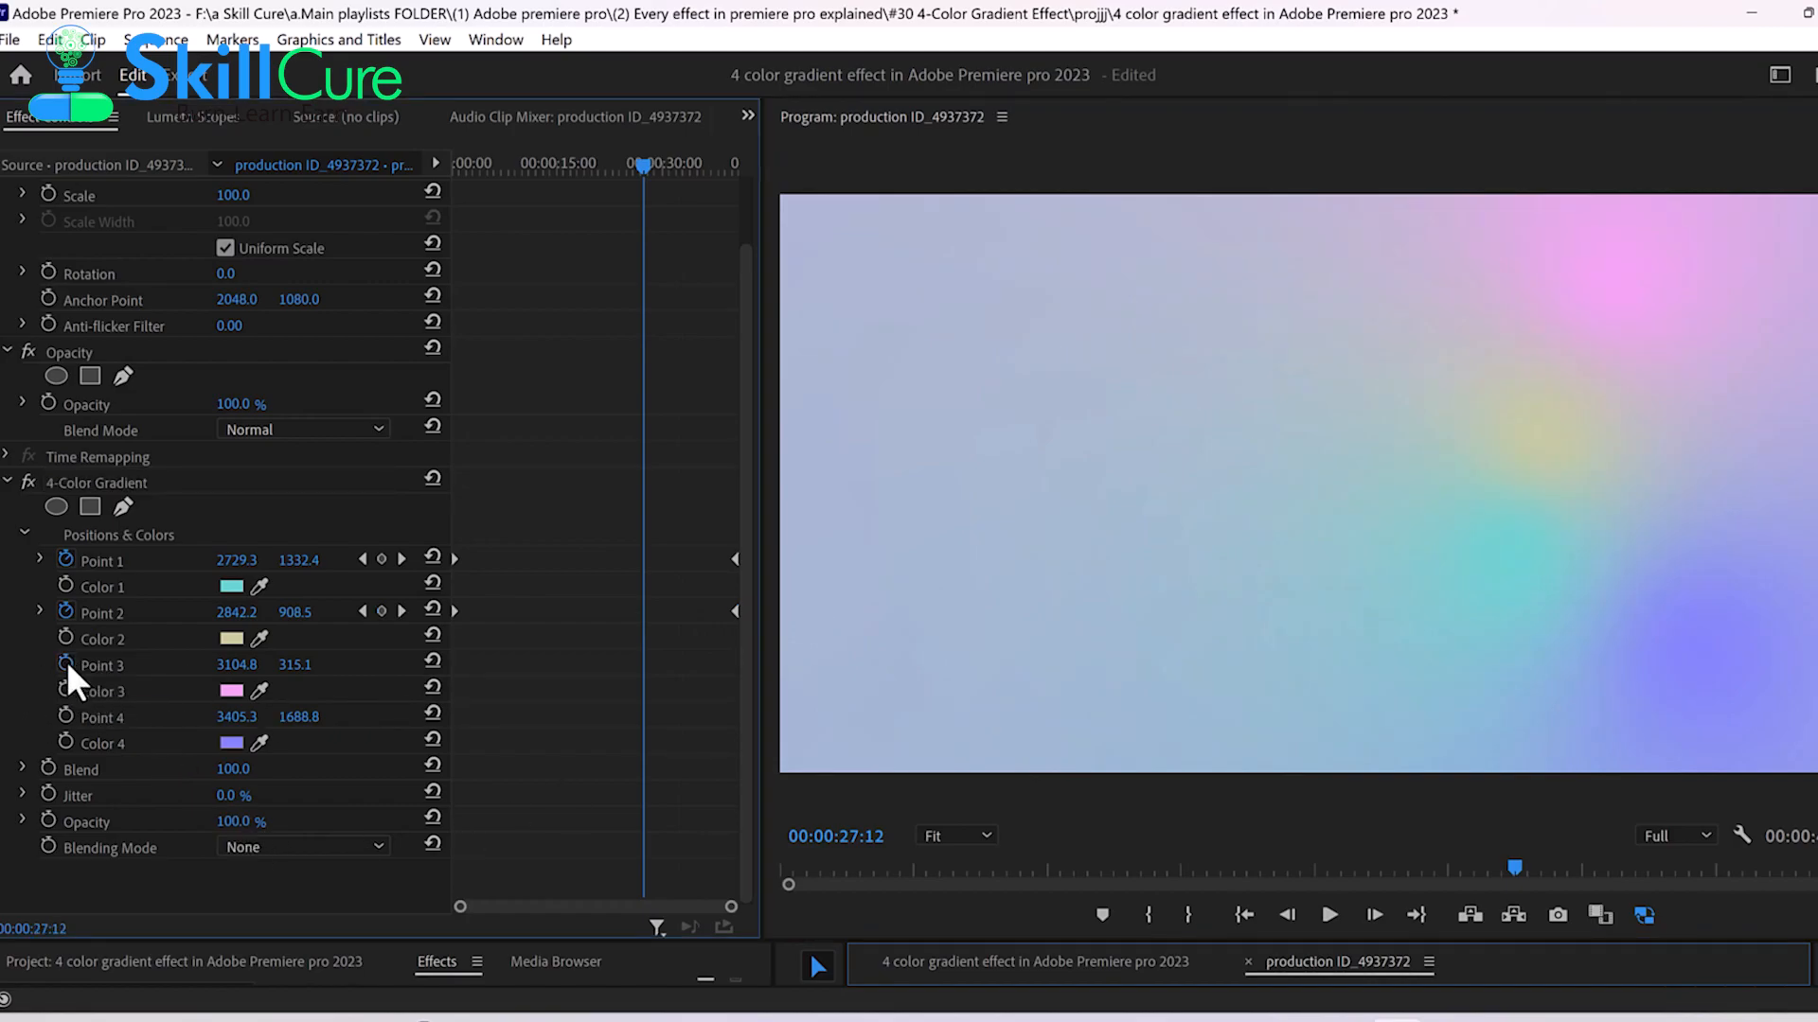
{"action": "left_click", "coordinate": [66, 662]}
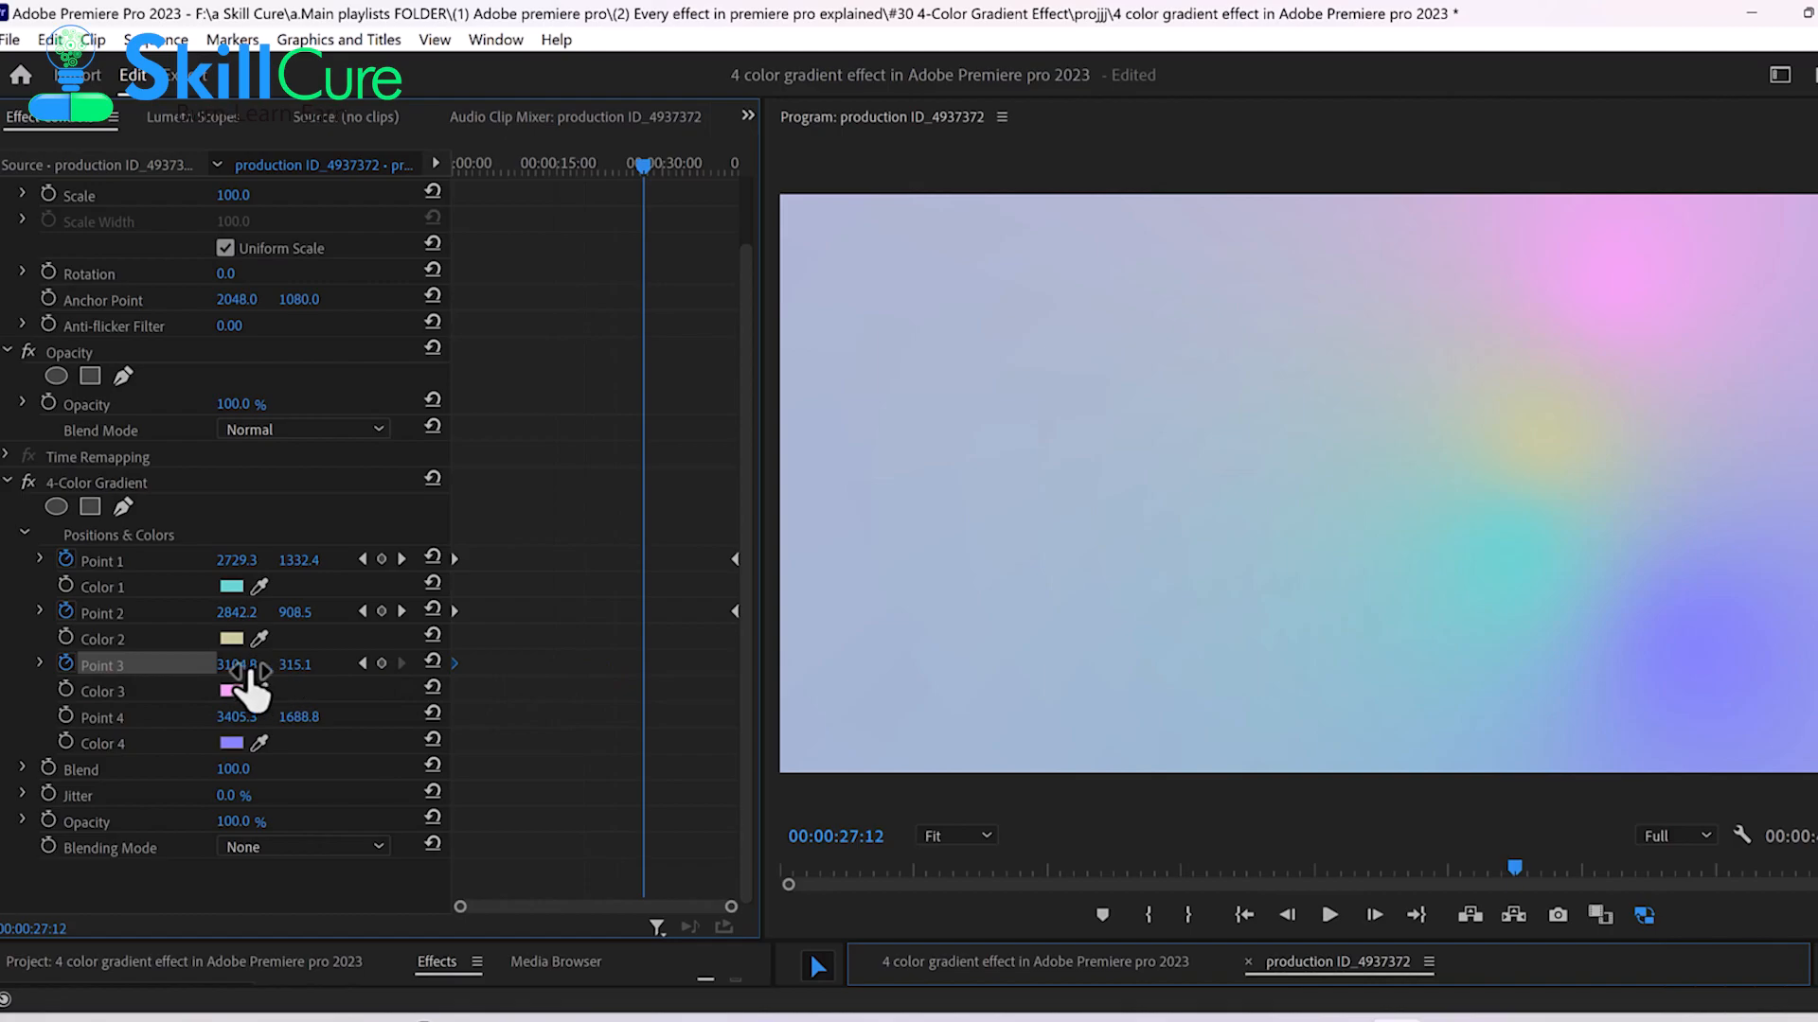
{"action": "left_click_drag", "start_coordinate": [291, 665], "coordinate": [13, 665]}
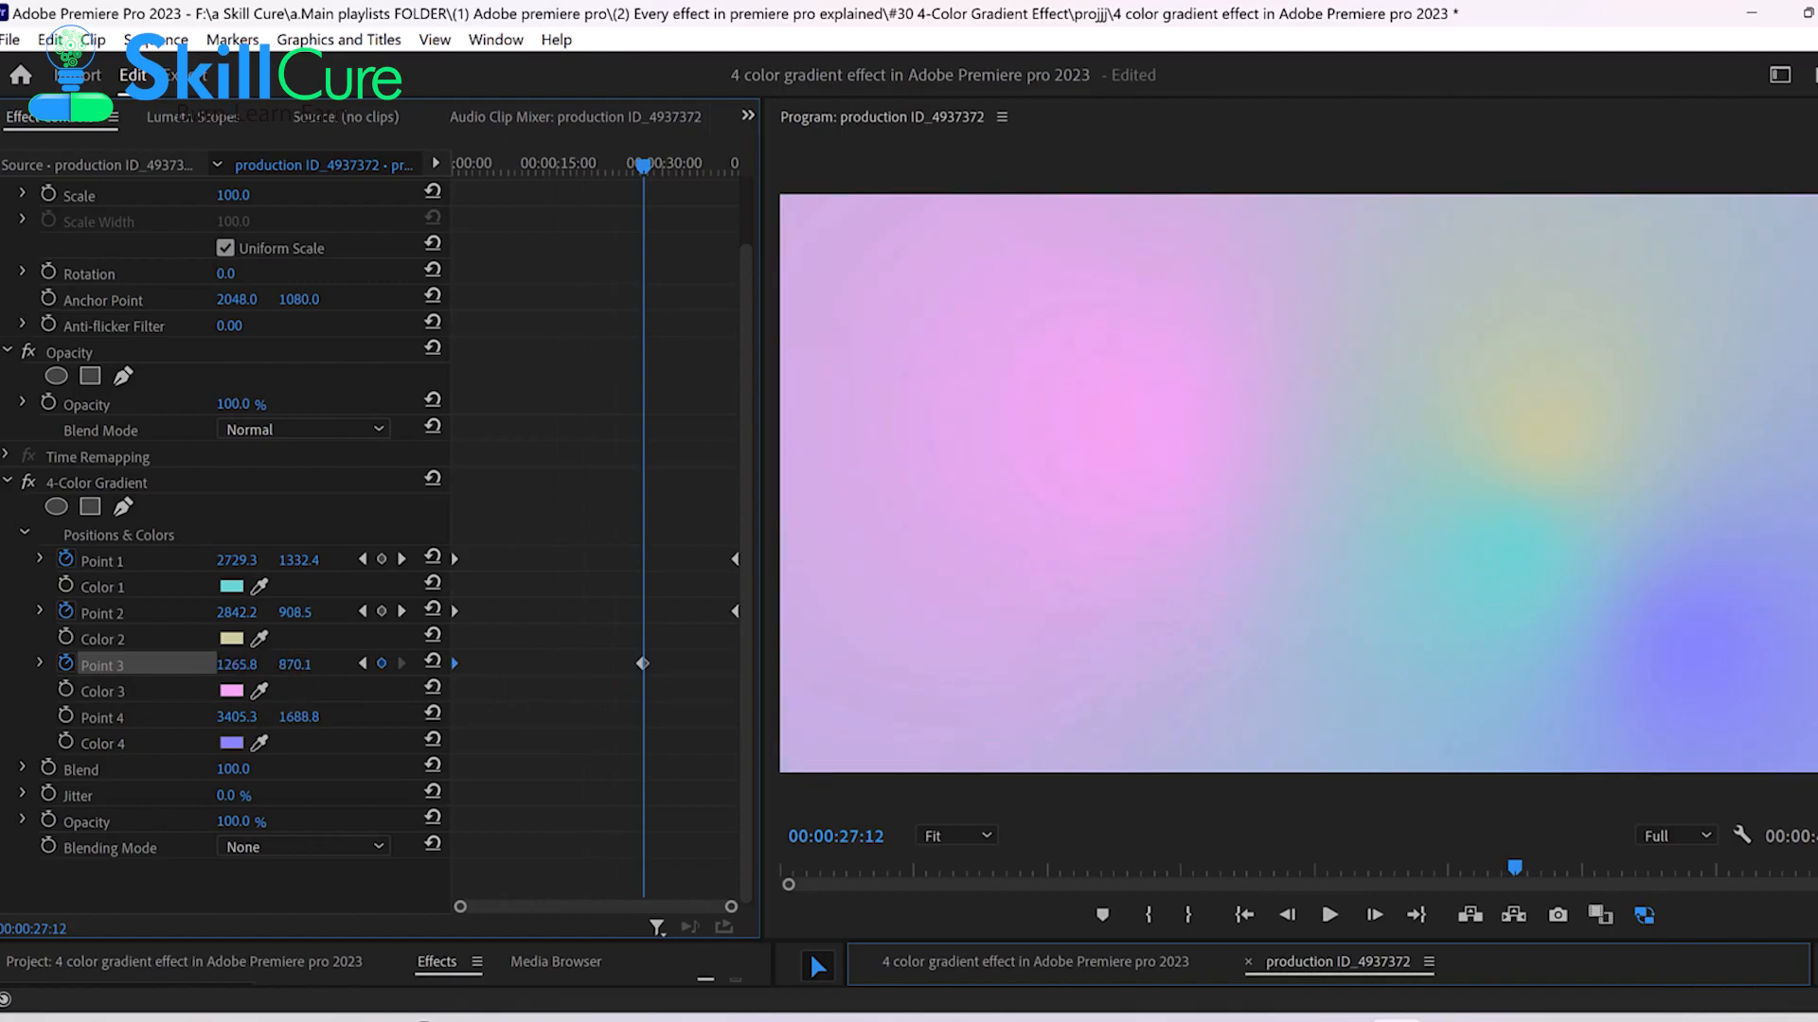
{"action": "key", "text": "Delete"}
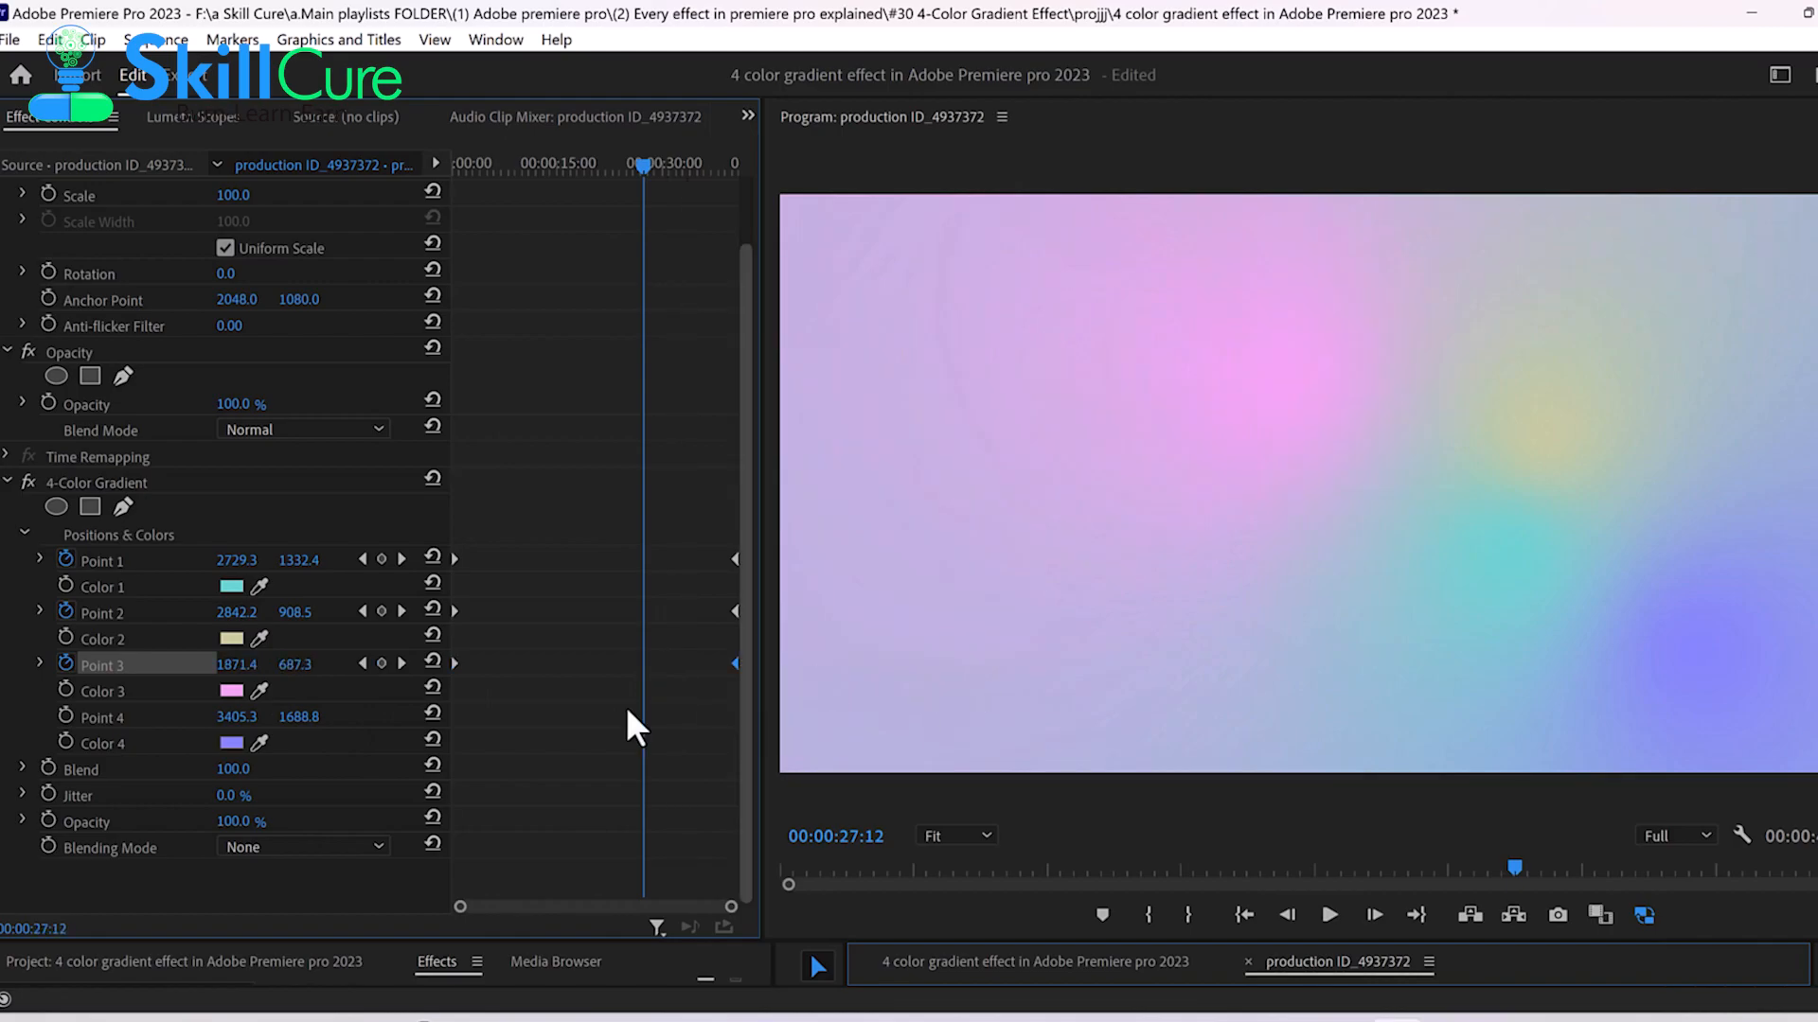
- Animate Point 4 with keyframes so it rises vertically from its lower position at the clip's start to above the frame at the clip's end
{"action": "left_click", "coordinate": [62, 718]}
{"action": "left_click_drag", "start_coordinate": [641, 715], "coordinate": [326, 716]}
{"action": "left_click_drag", "start_coordinate": [641, 716], "coordinate": [782, 727]}
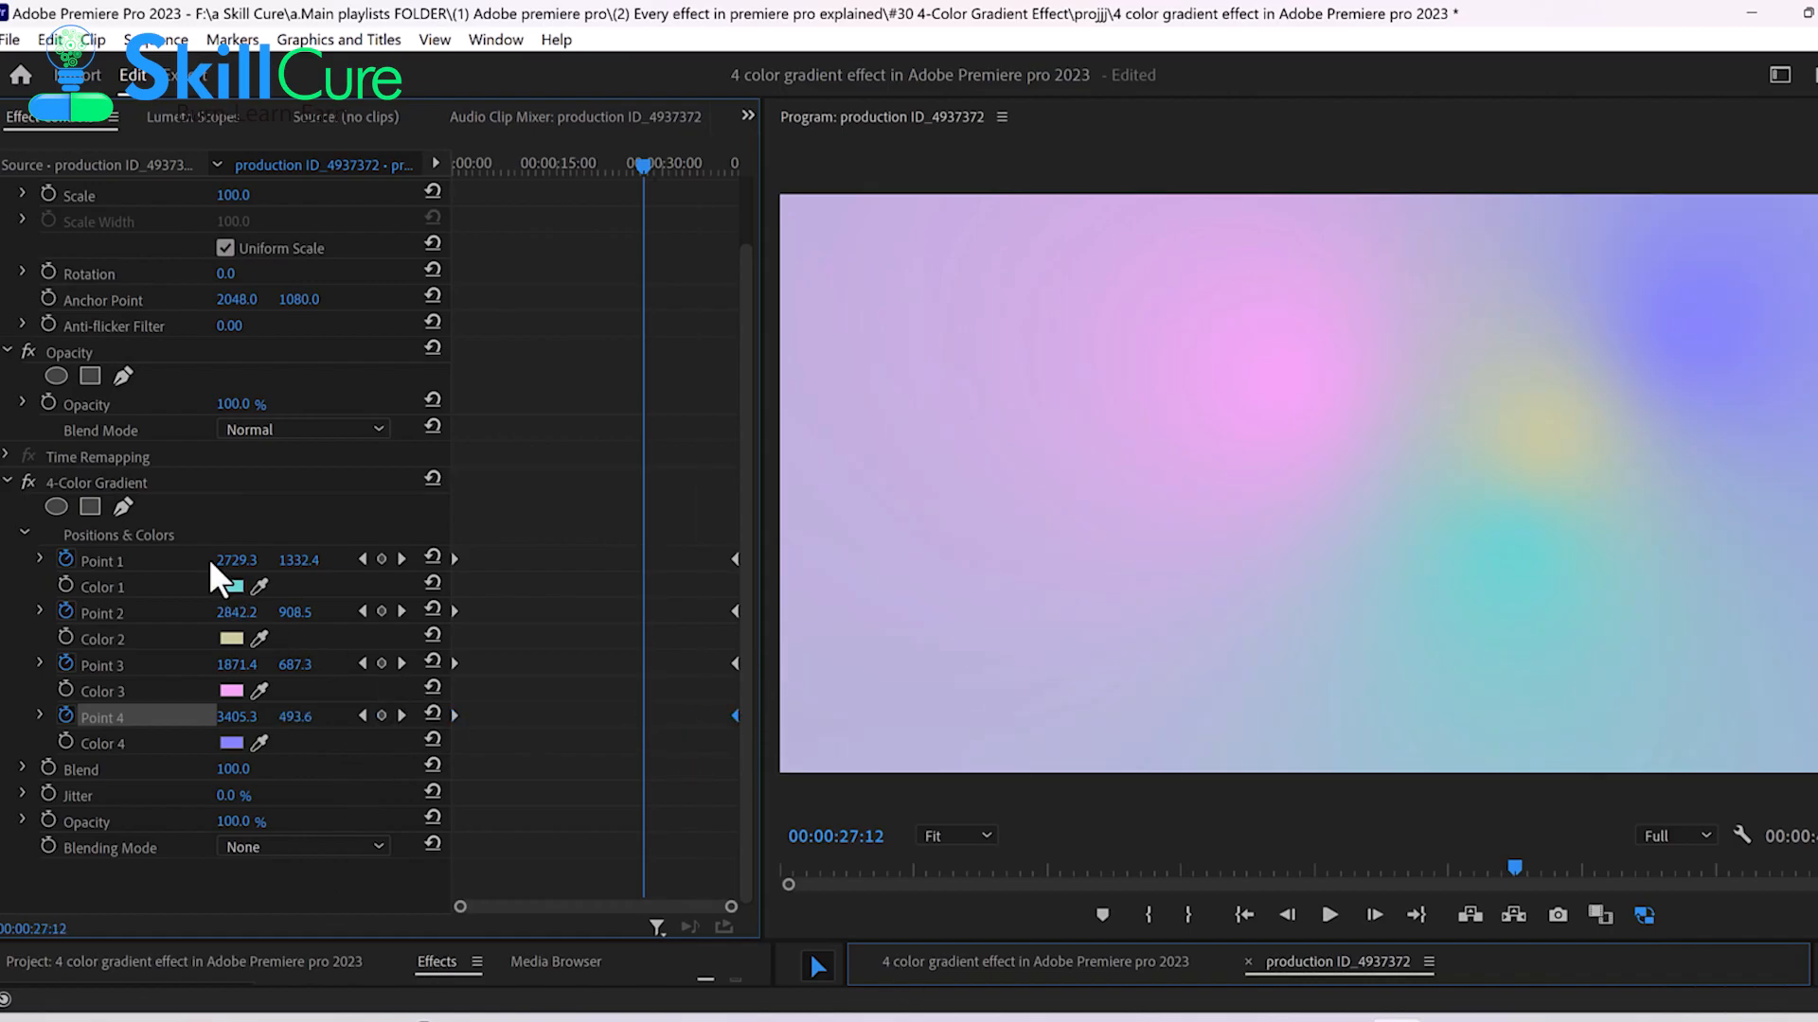
- Reset Color 1, Color 2, Color 3 and Color 4 of the gradient to their default yellow, green, magenta and blue
{"action": "left_click", "coordinate": [431, 580]}
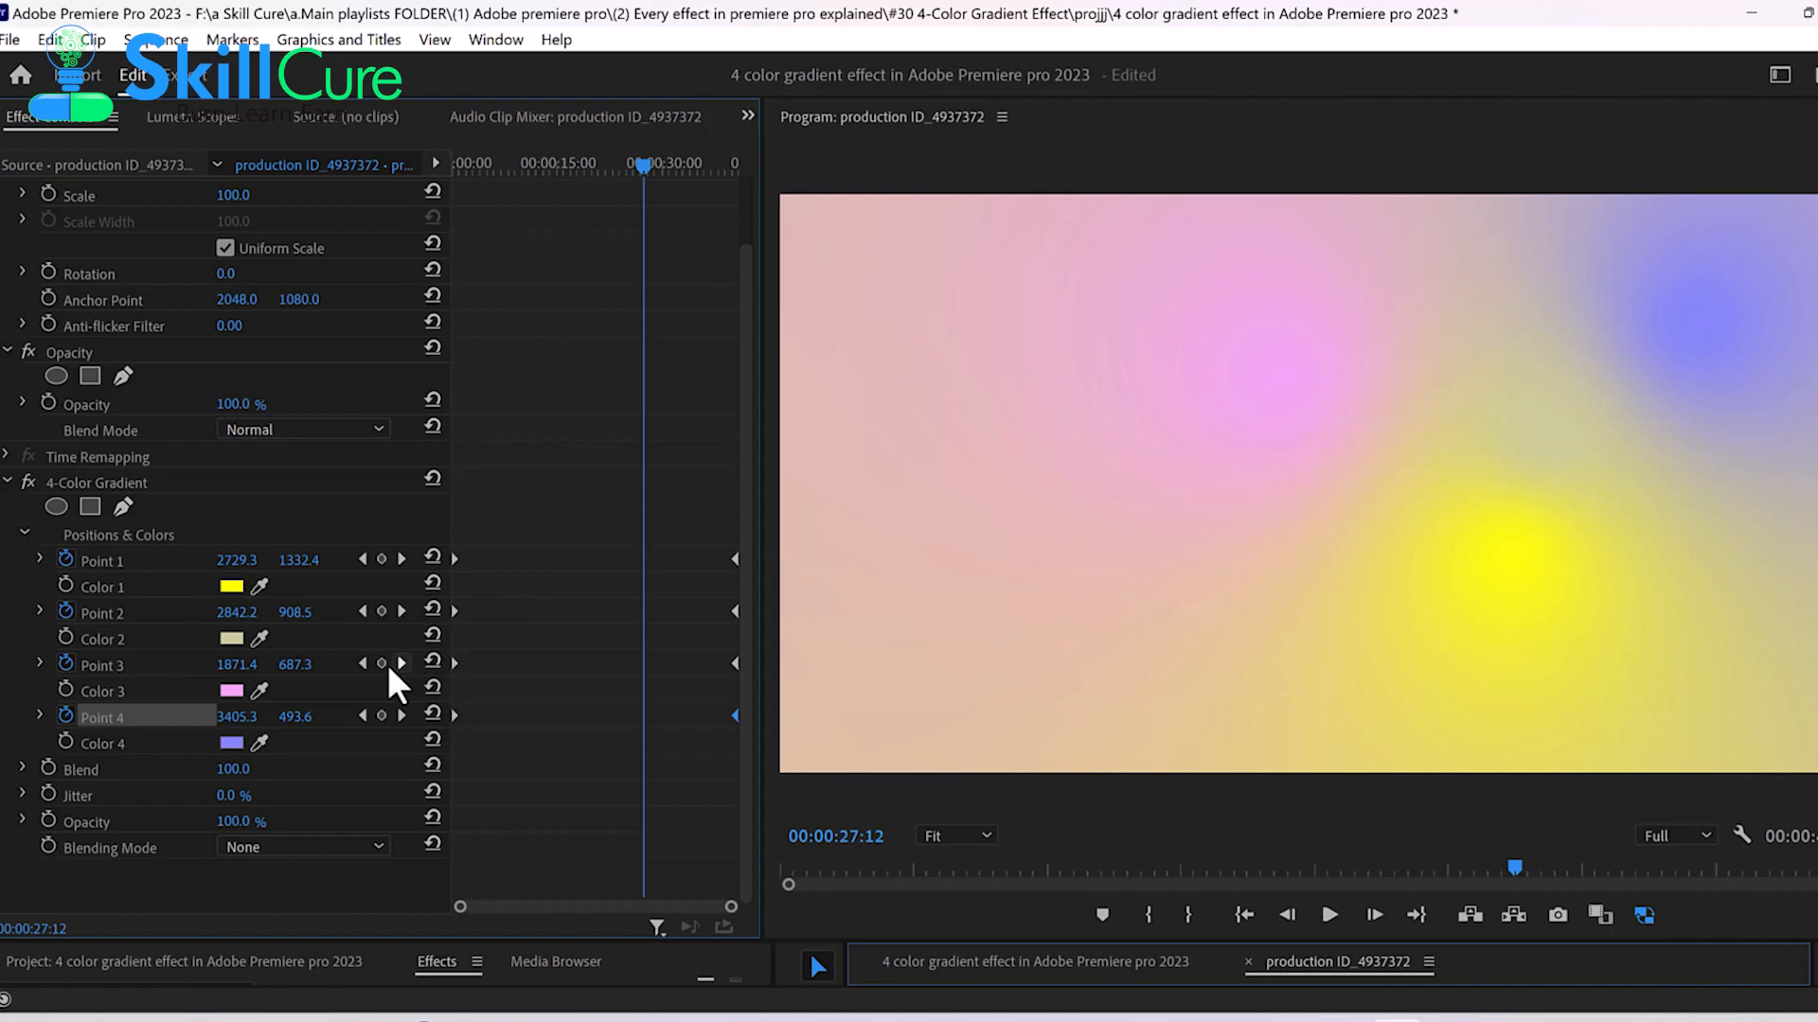
{"action": "left_click", "coordinate": [432, 634]}
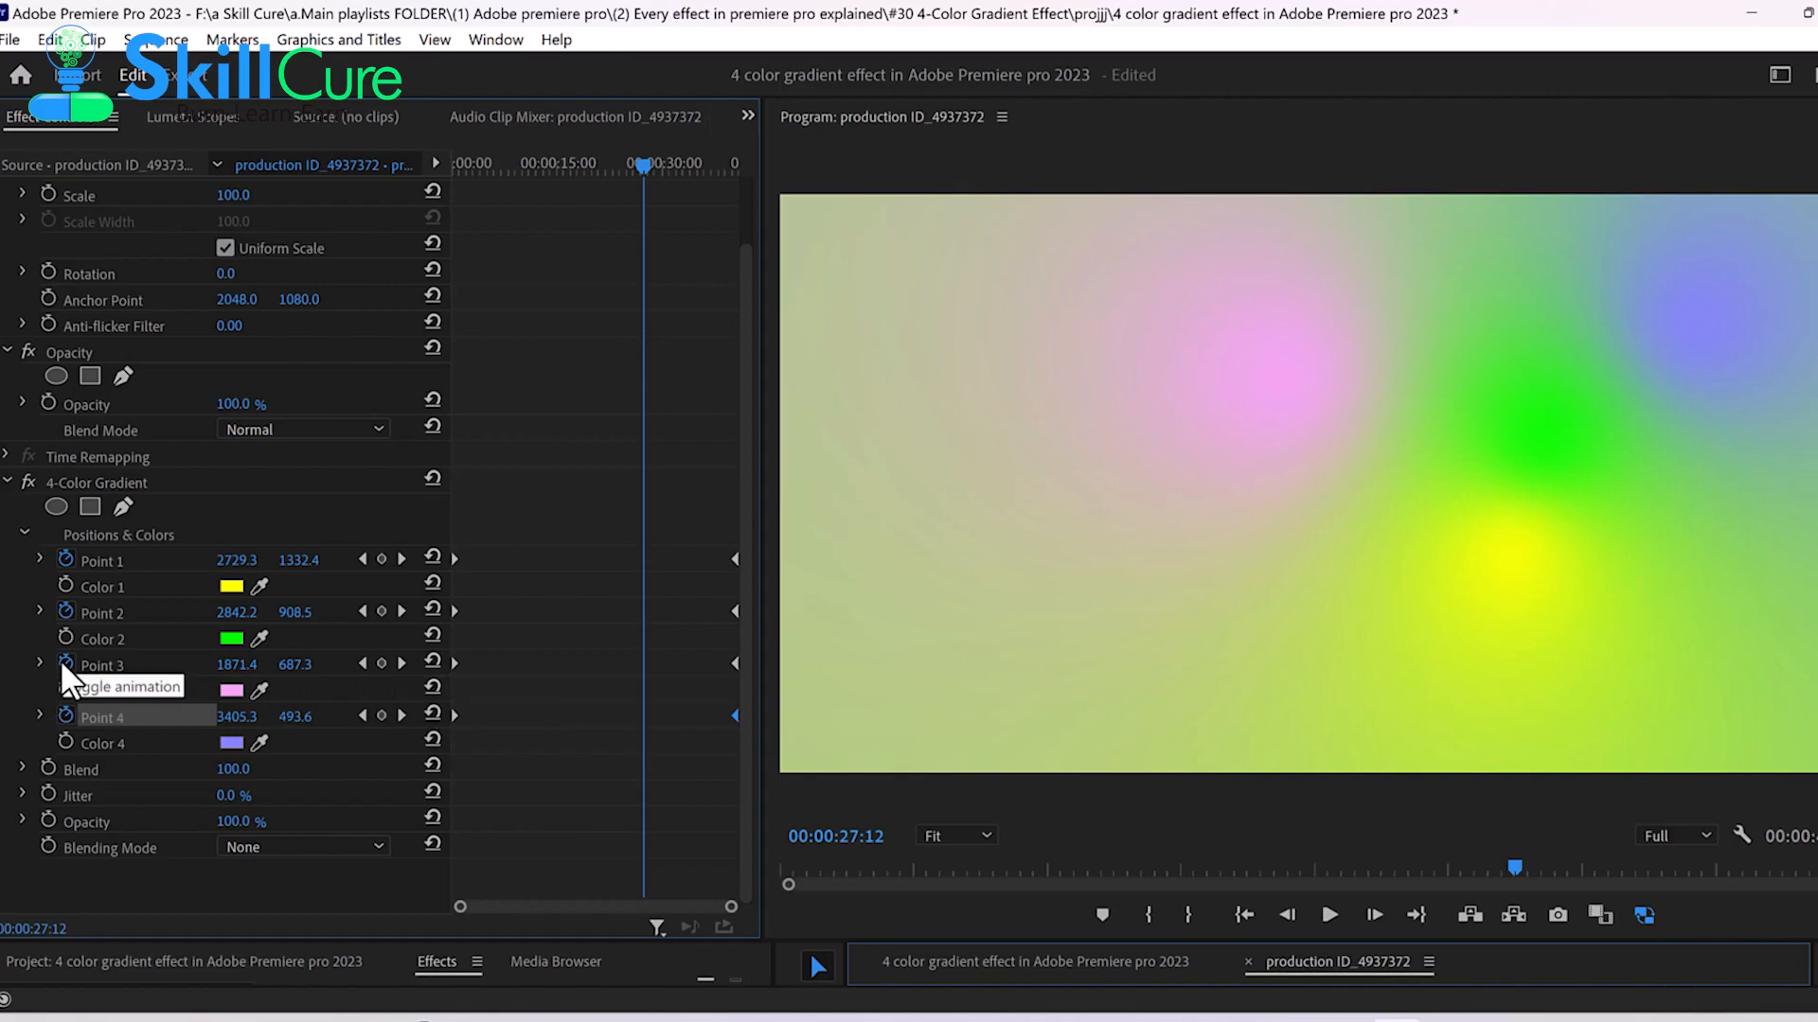
{"action": "left_click", "coordinate": [431, 686]}
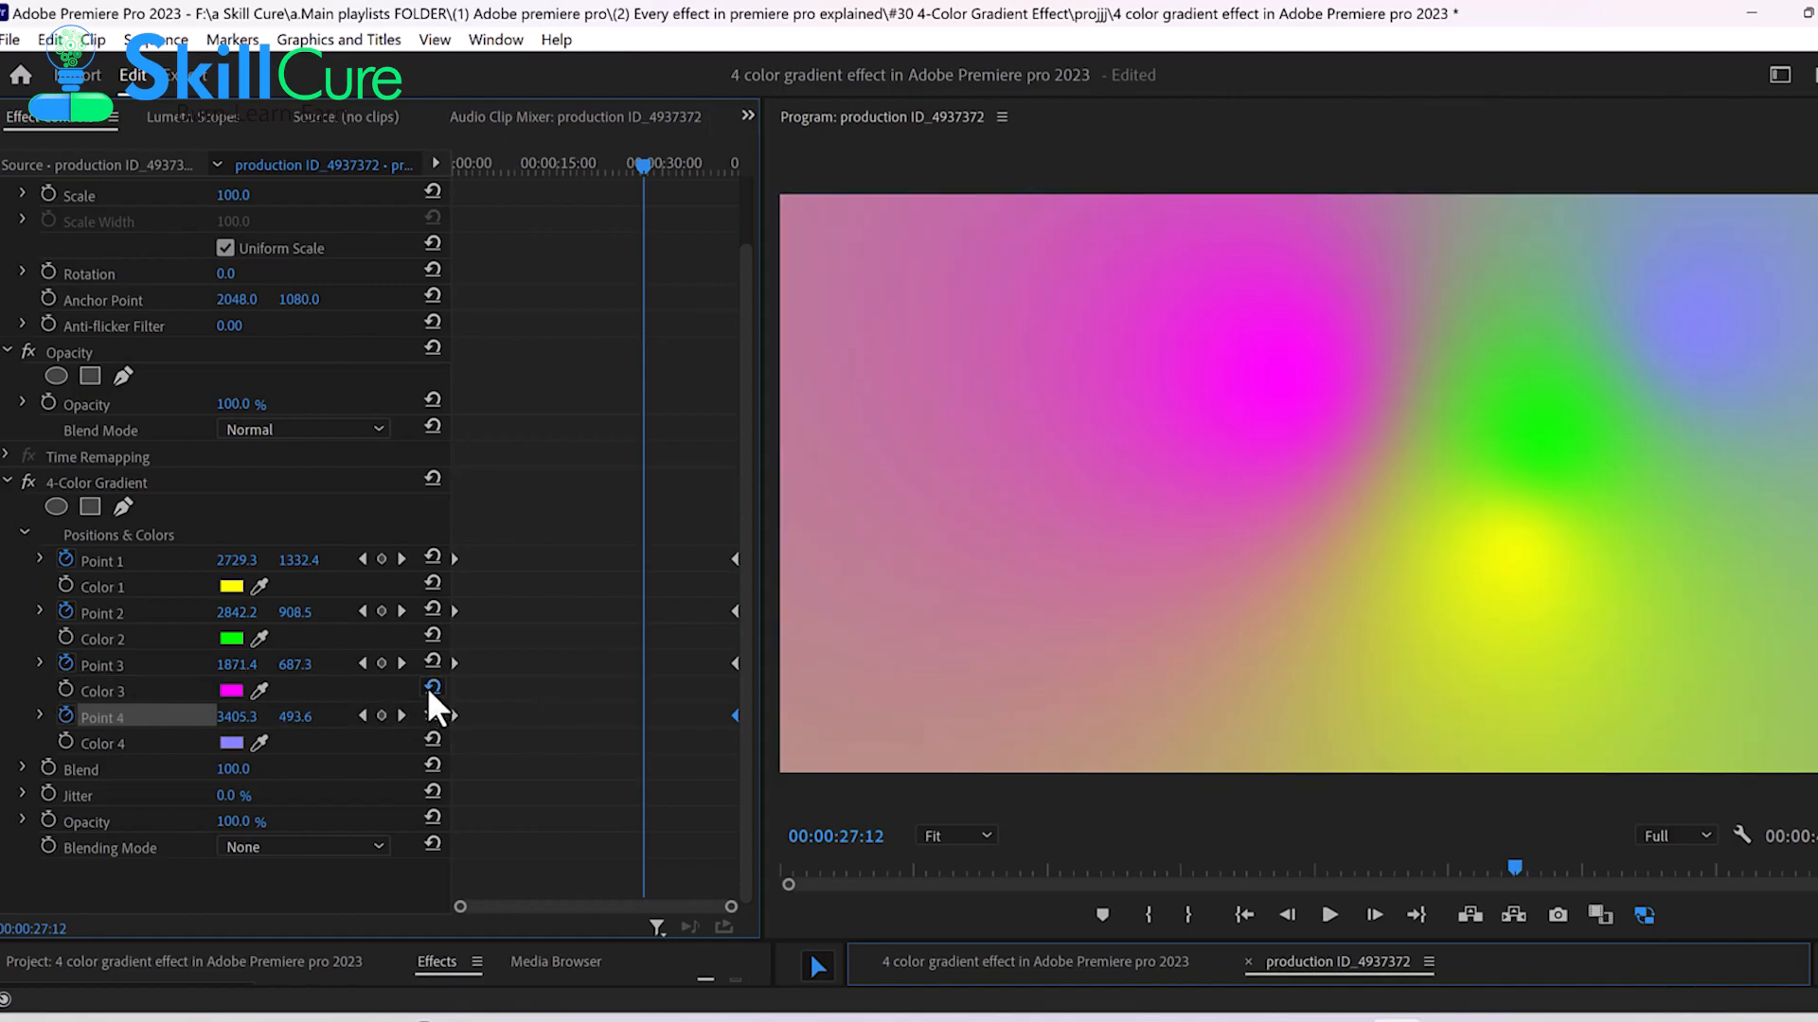
{"action": "left_click", "coordinate": [431, 739]}
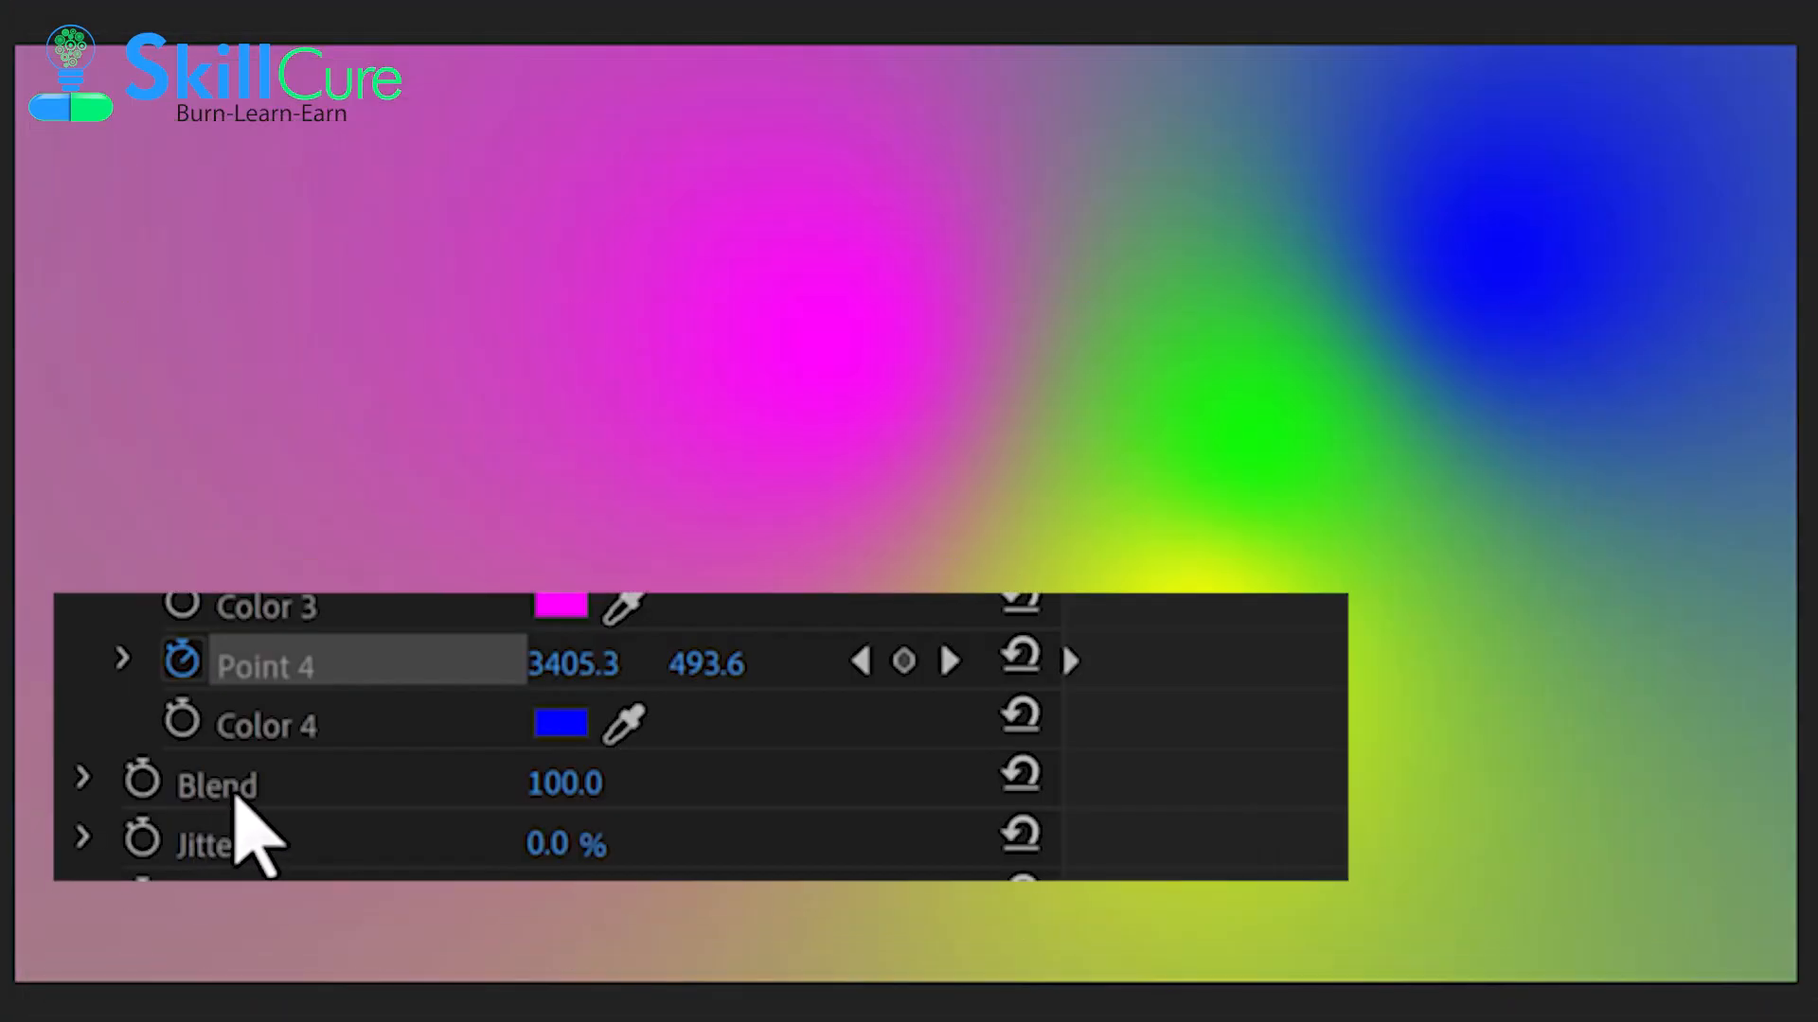
- Try a low Blend of 5.0 on the gradient, and raise Blend to 898.0 for much softer color transitions
{"action": "left_click", "coordinate": [88, 773]}
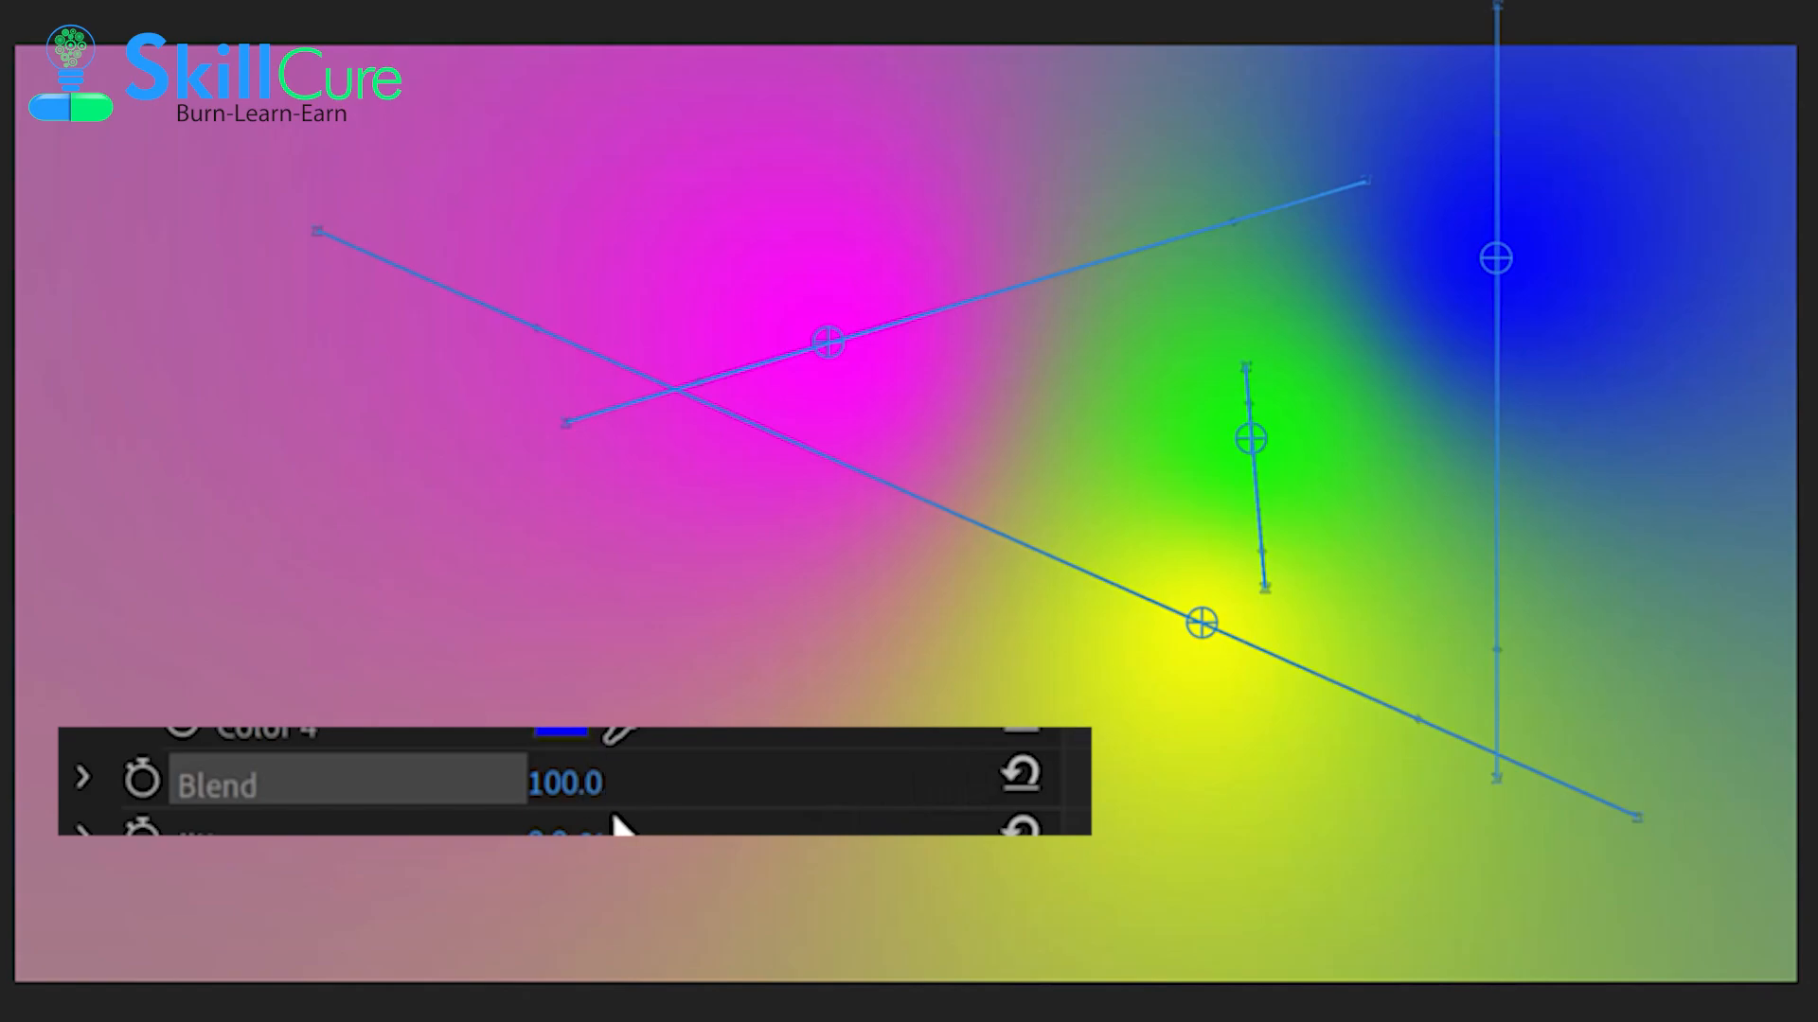
{"action": "left_click_drag", "start_coordinate": [573, 786], "coordinate": [483, 786]}
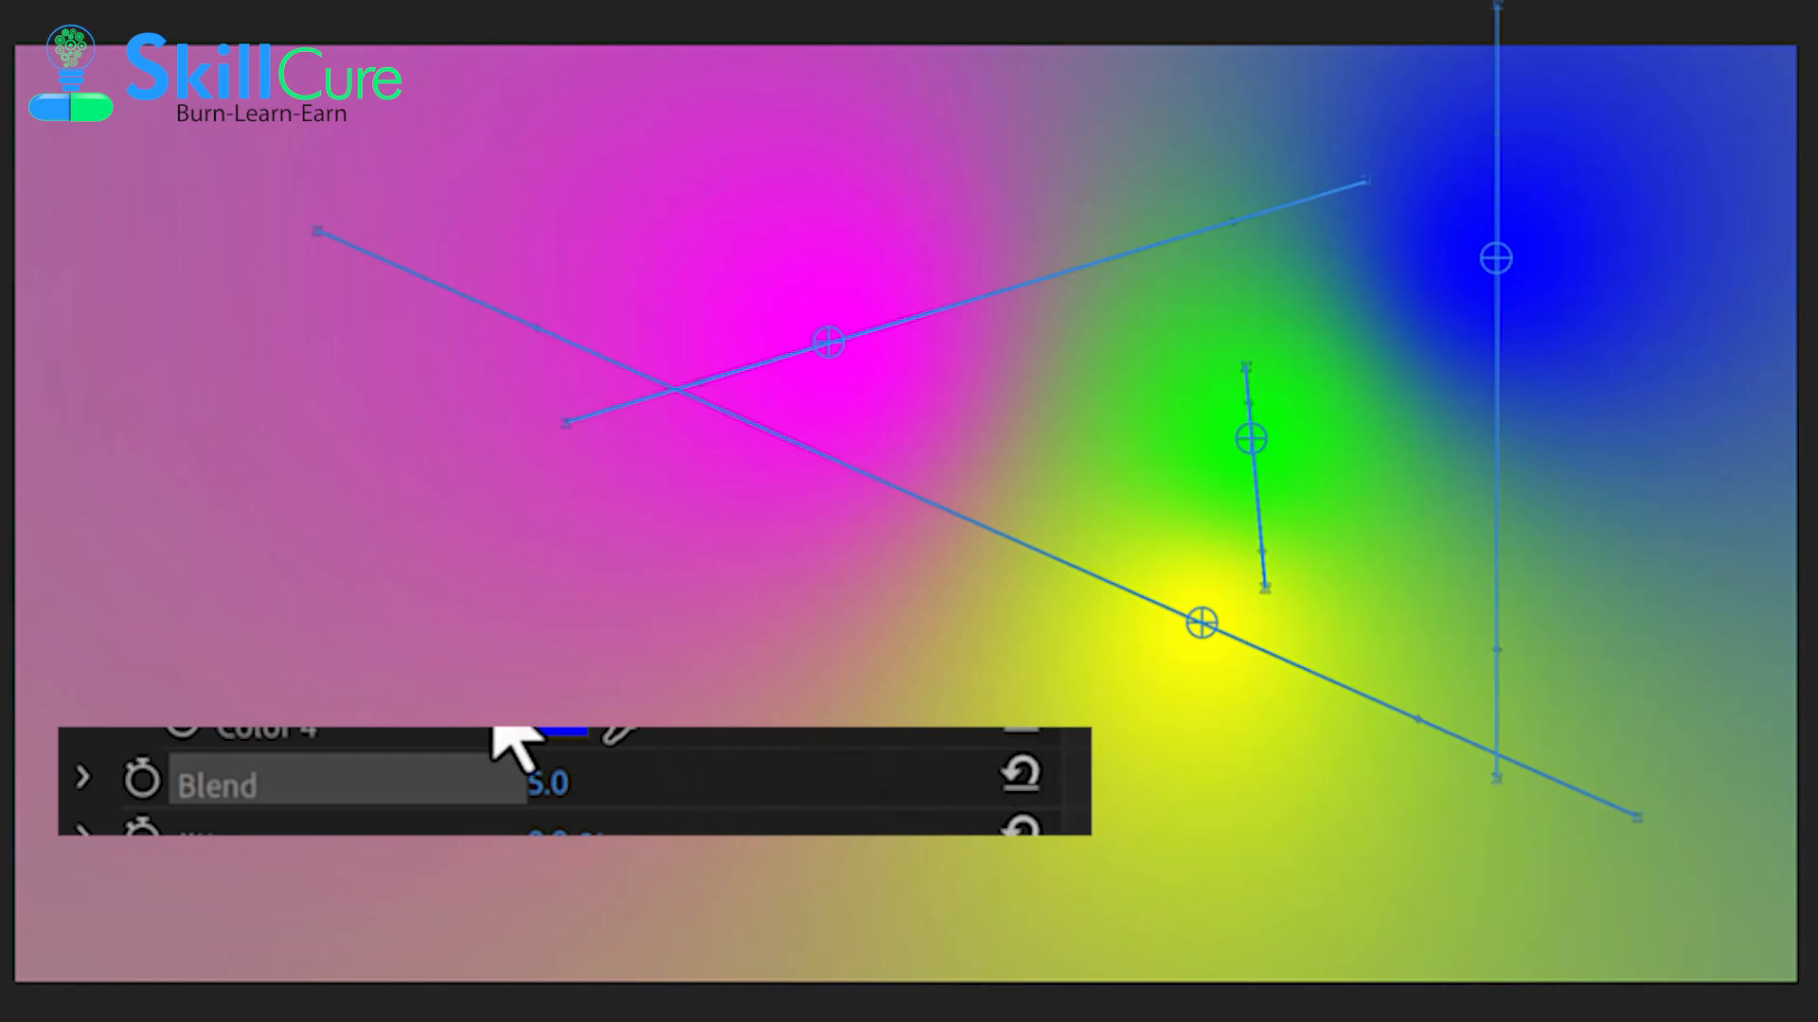
{"action": "left_click_drag", "start_coordinate": [554, 800], "coordinate": [1399, 800]}
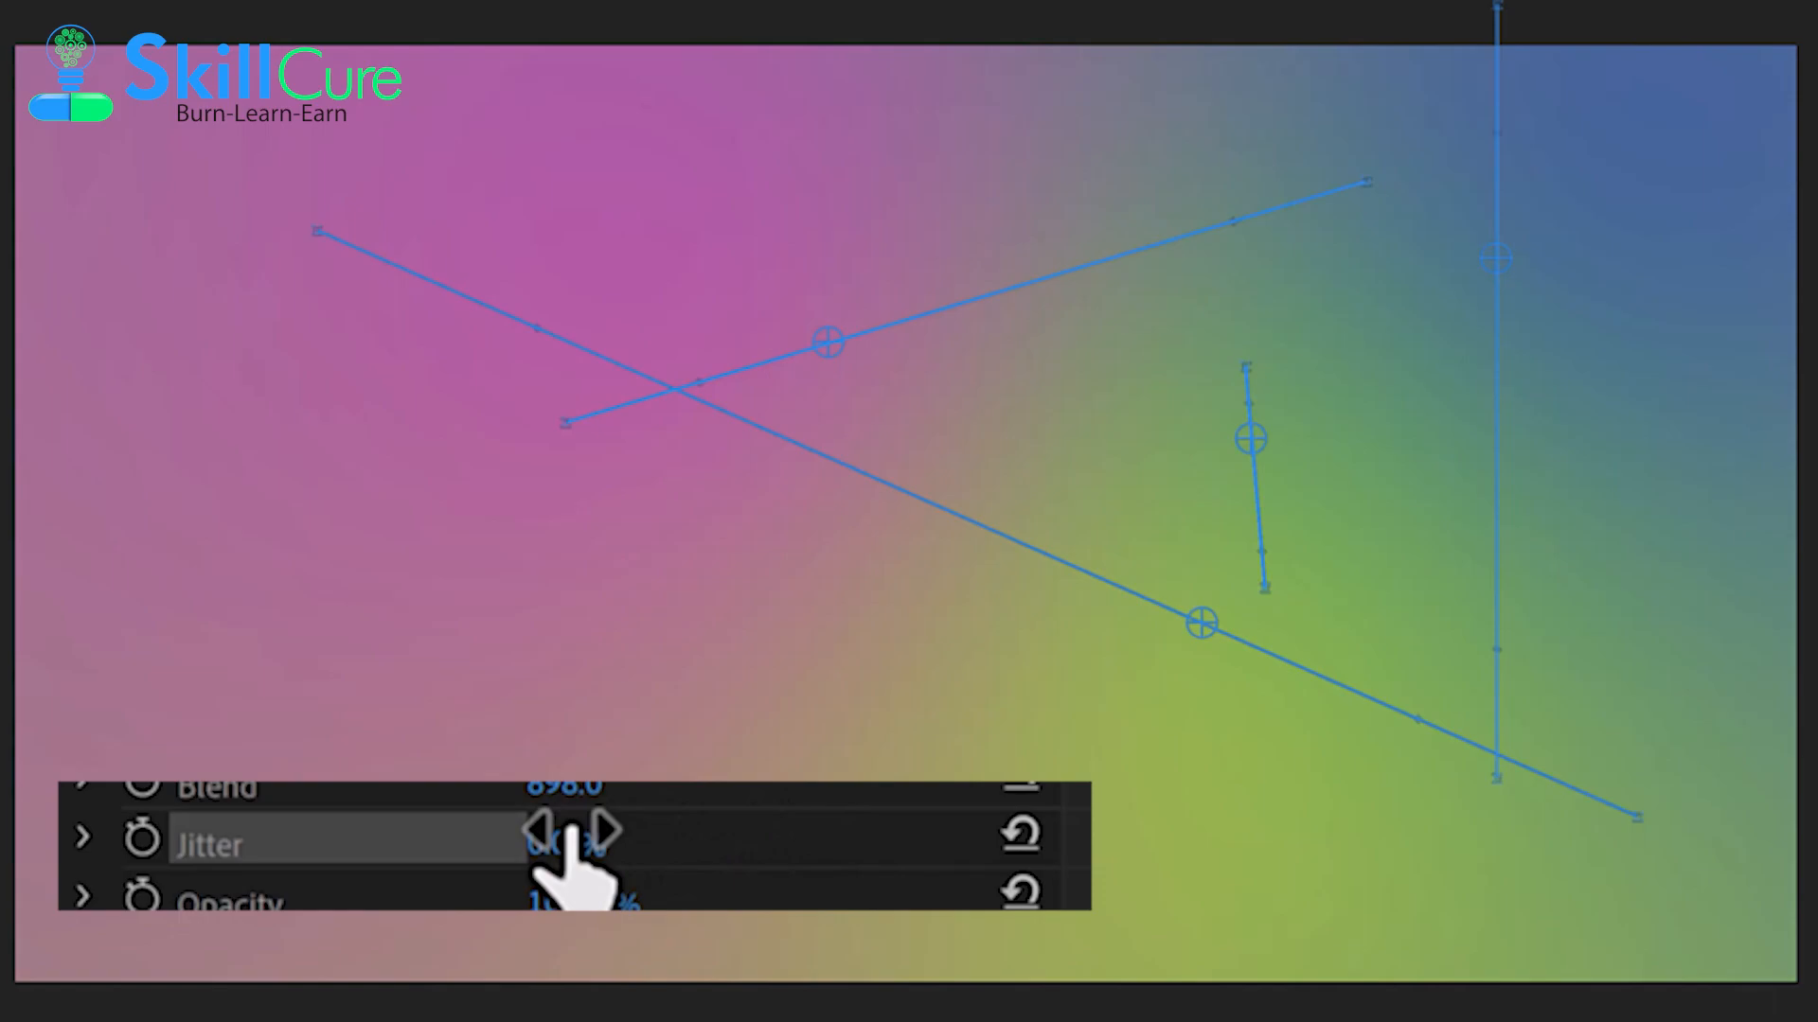
- Raise the gradient's Jitter to 100% and, after testing its Opacity at 0%, set the Opacity to 99%
{"action": "left_click_drag", "start_coordinate": [568, 842], "coordinate": [606, 857]}
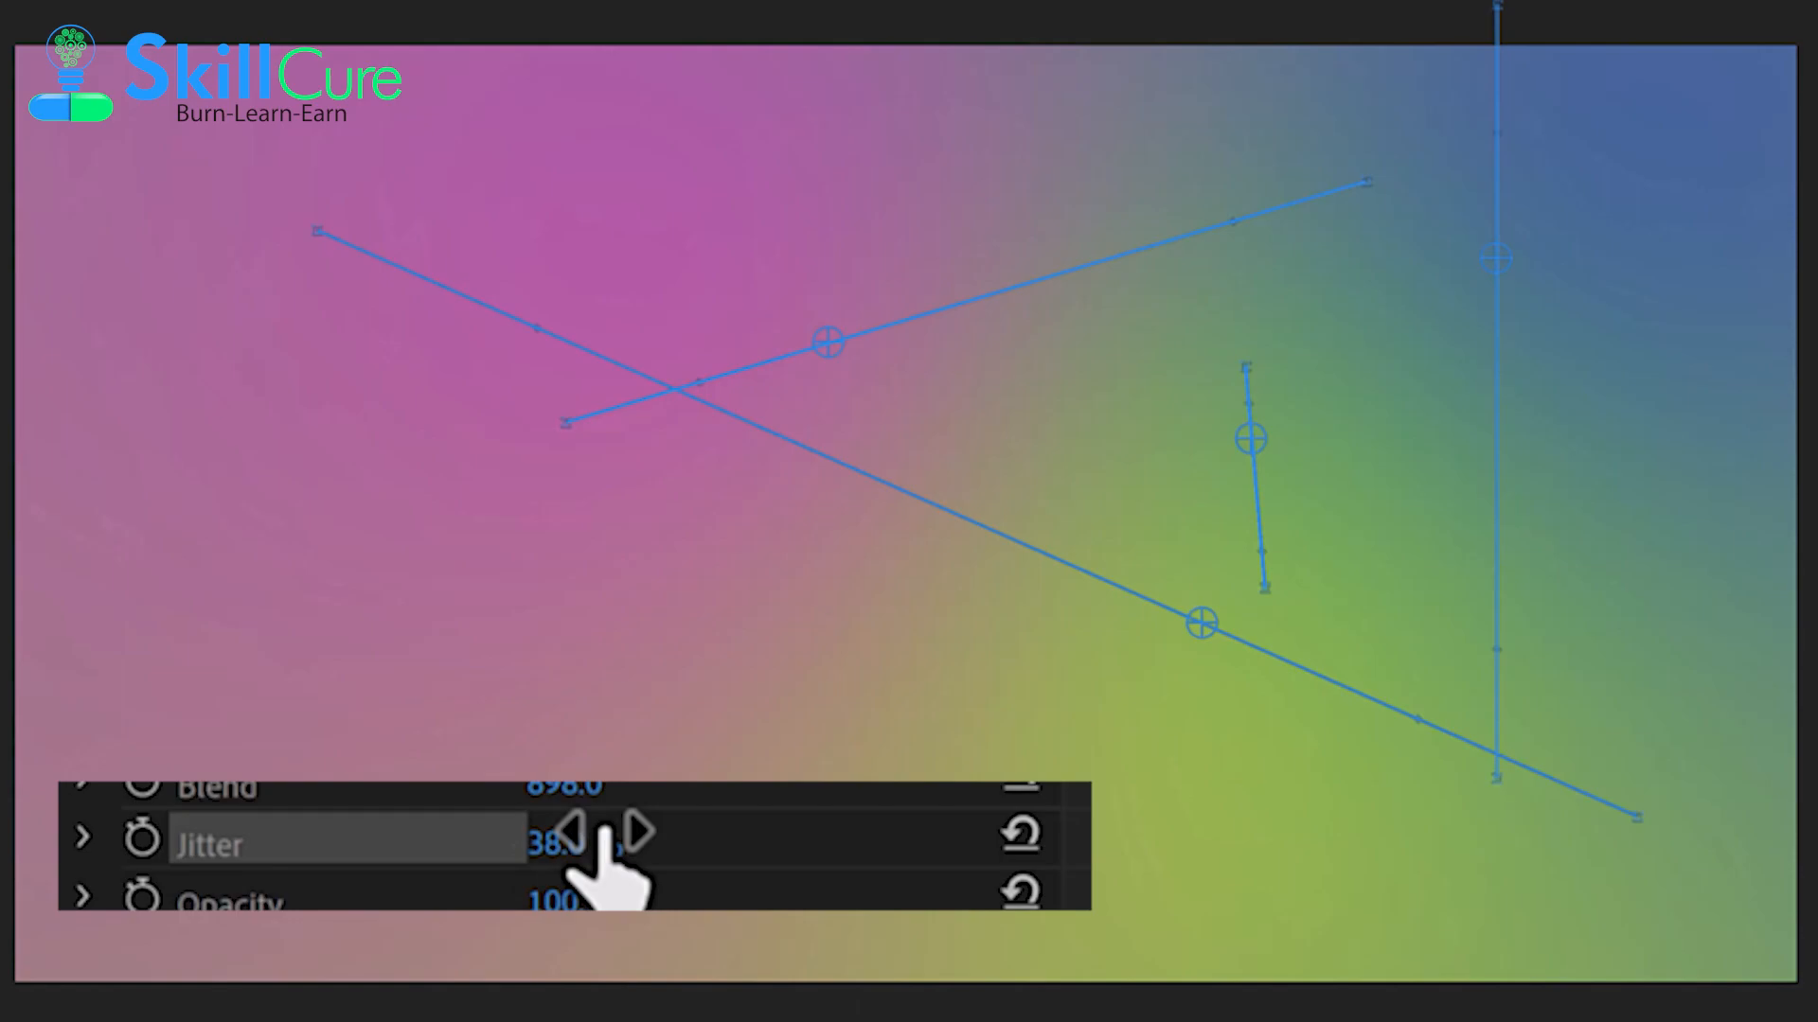
{"action": "left_click_drag", "start_coordinate": [605, 857], "coordinate": [682, 857]}
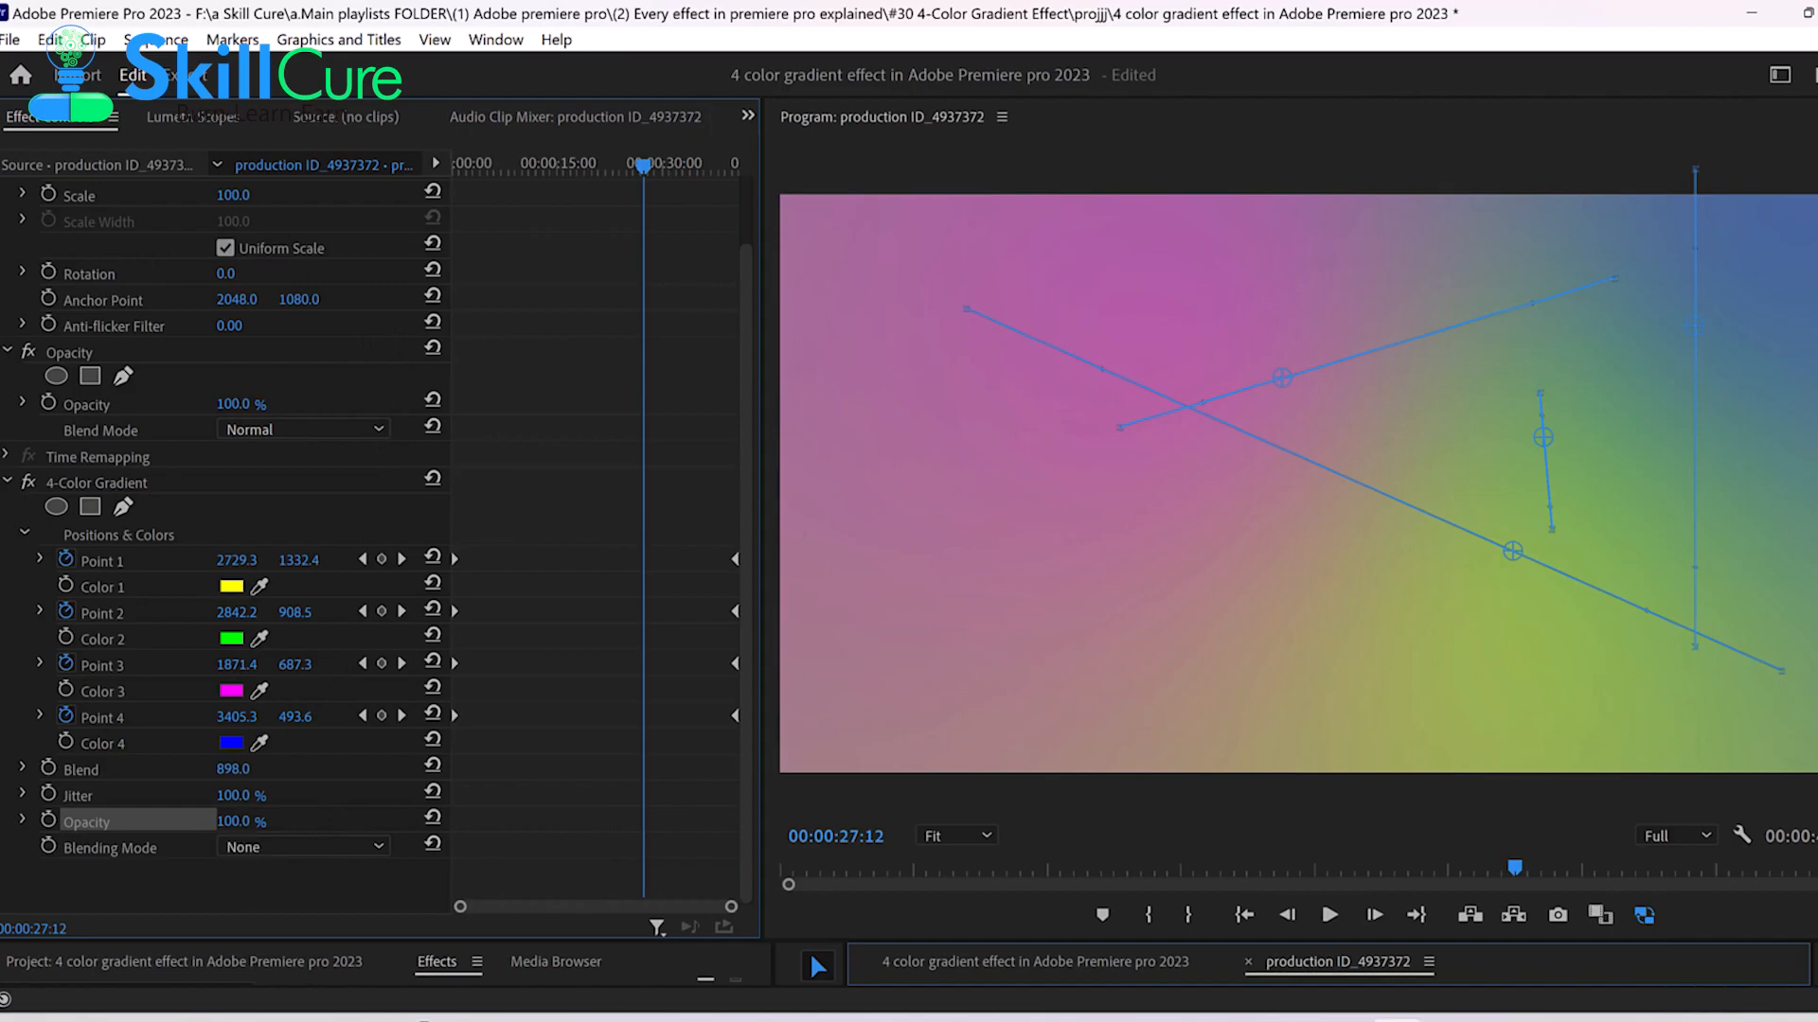
{"action": "left_click_drag", "start_coordinate": [234, 821], "coordinate": [139, 821]}
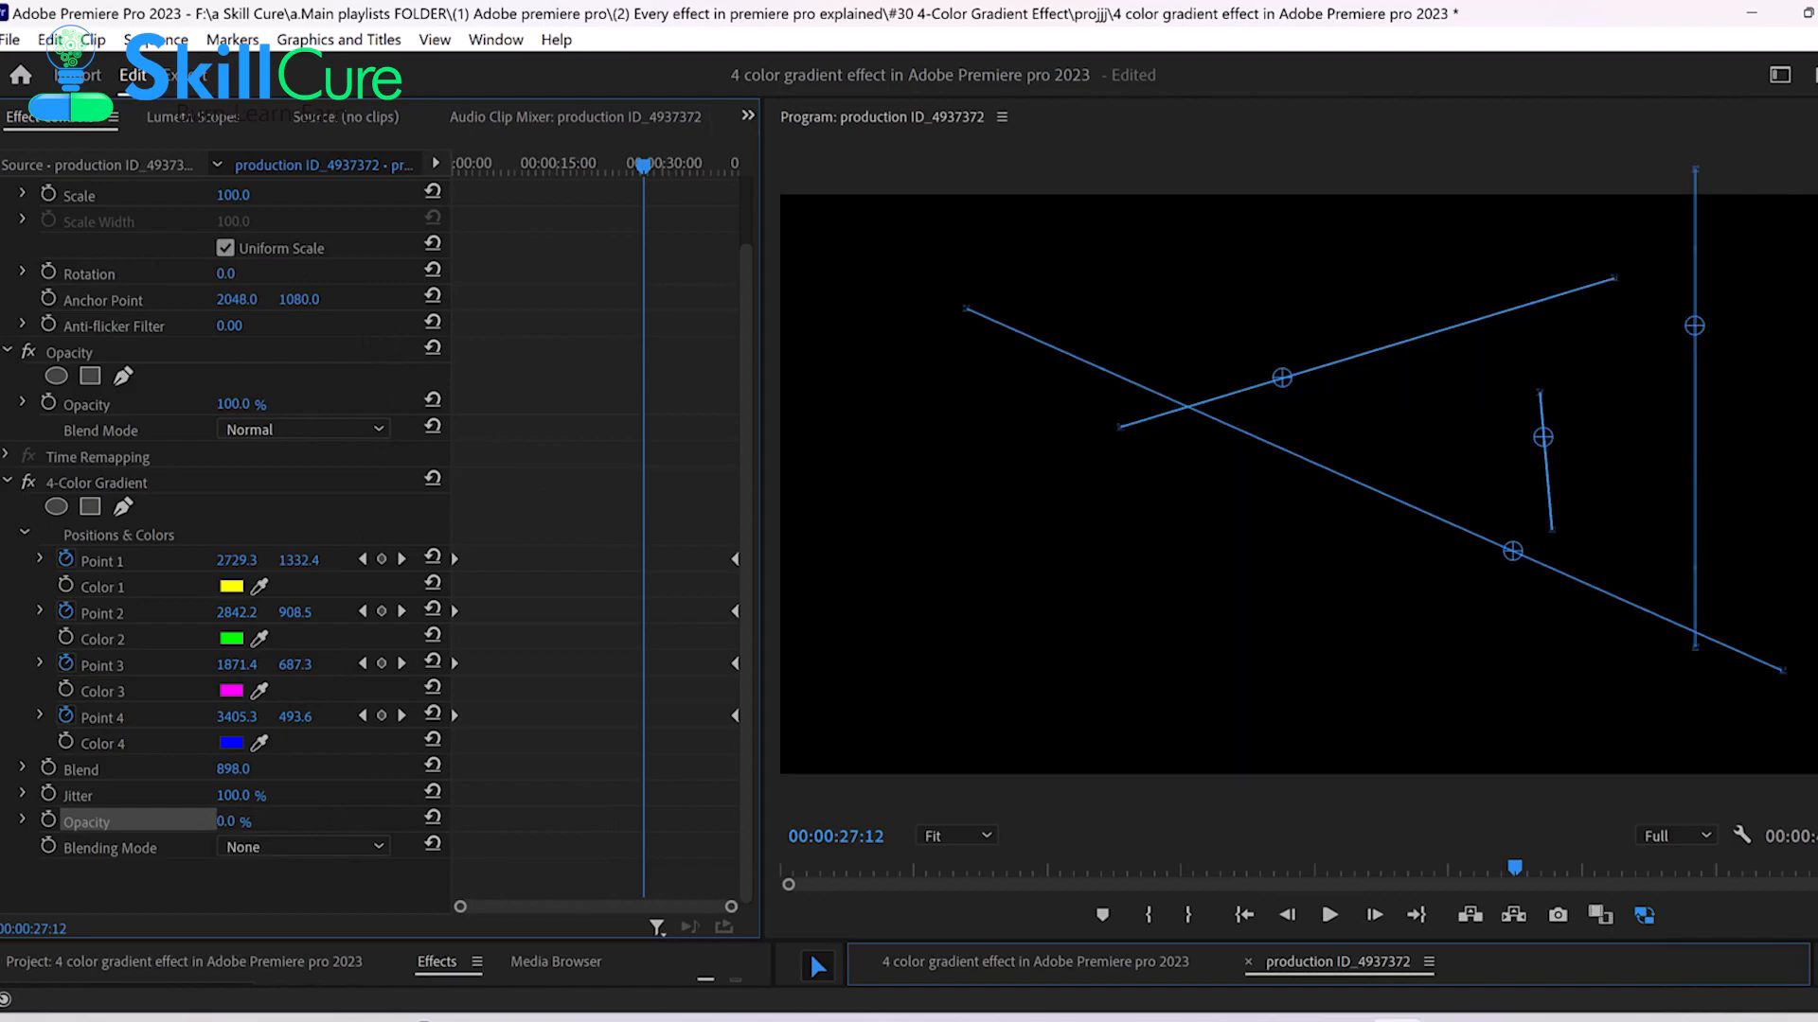
{"action": "mouse_move", "coordinate": [228, 821]}
{"action": "left_mouse_down"}
{"action": "mouse_move", "coordinate": [300, 822]}
{"action": "mouse_move", "coordinate": [257, 822]}
{"action": "left_mouse_up"}
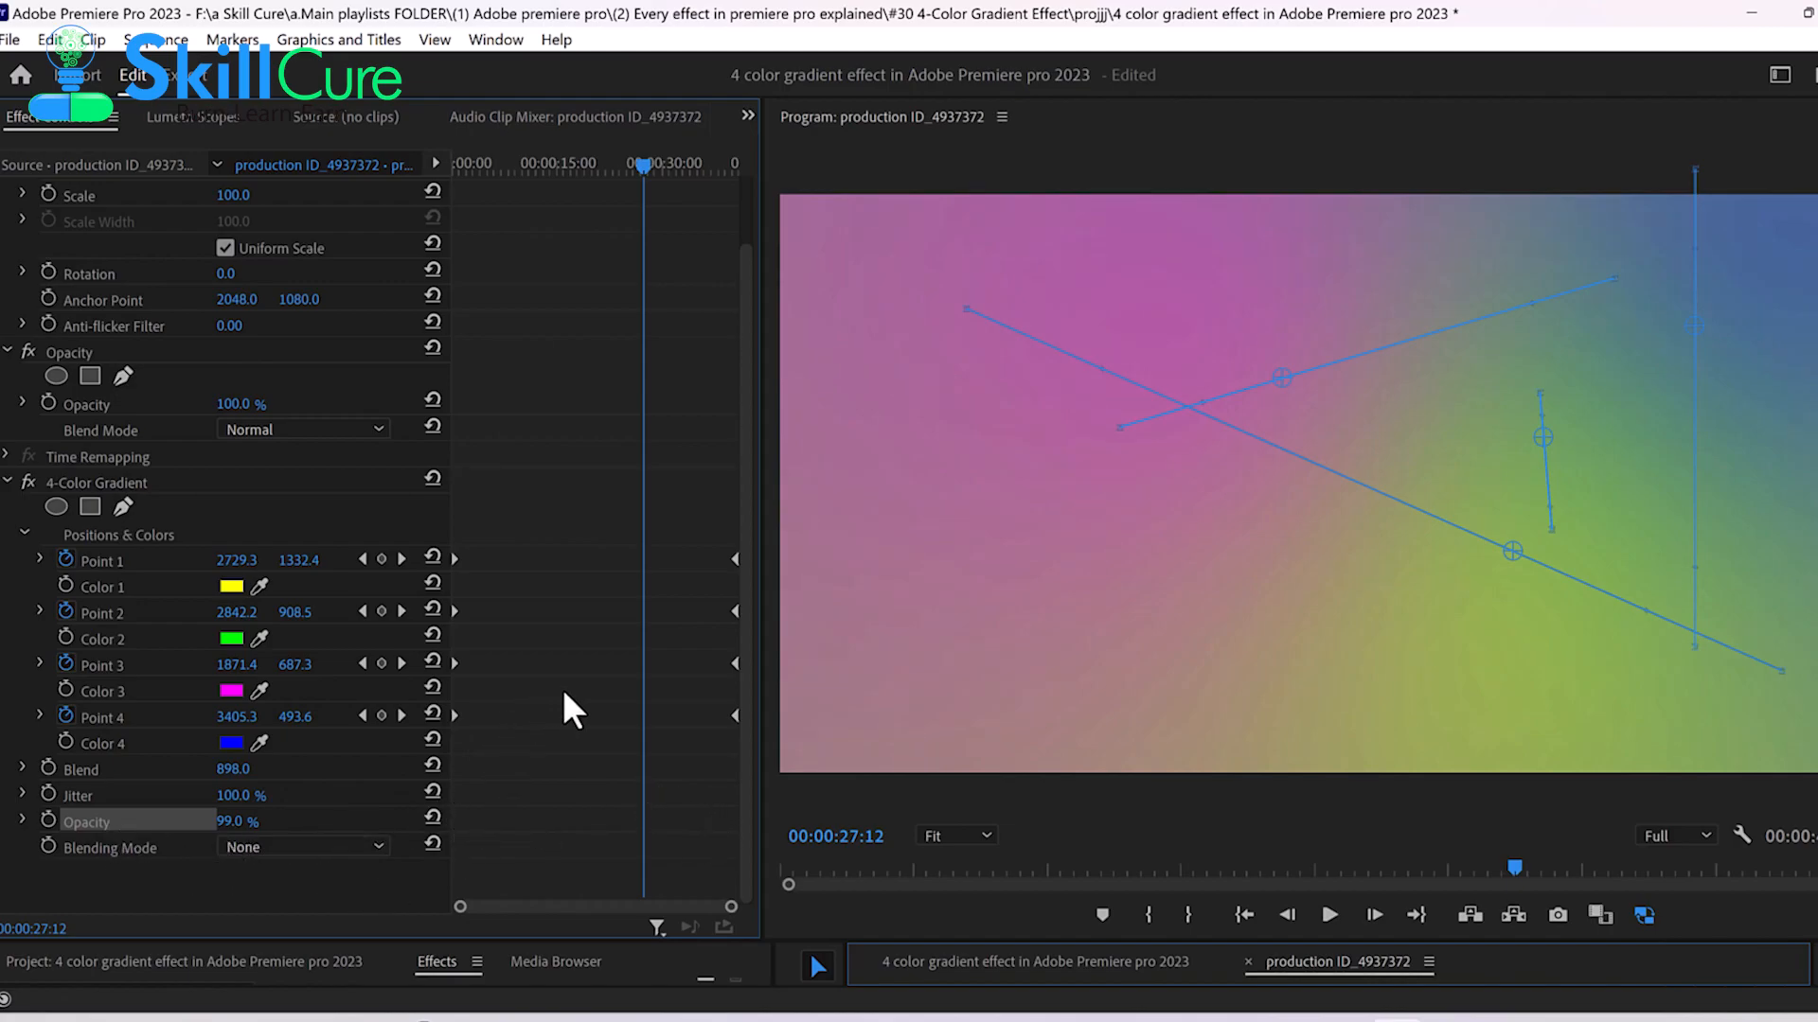
- Try several blending modes for the gradient over the footage, including Add, Screen, Hue, Color, Multiply and Color Dodge
{"action": "left_click", "coordinate": [340, 845]}
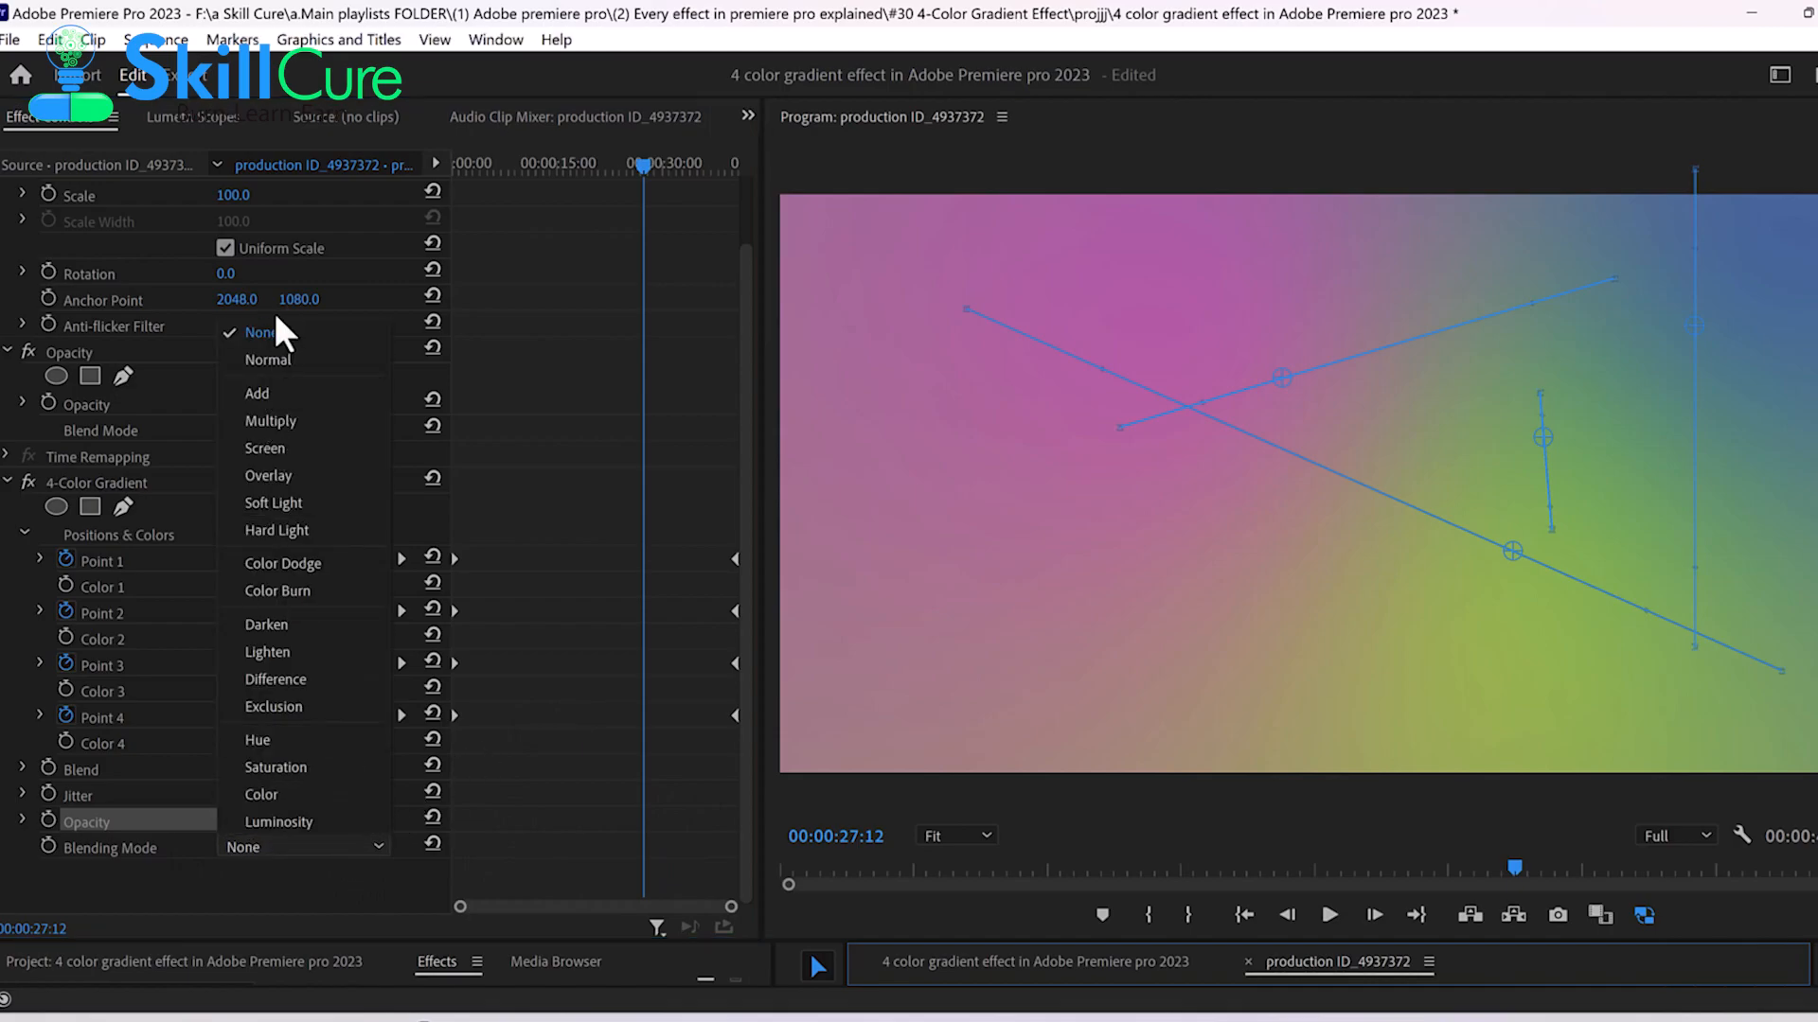
{"action": "left_click", "coordinate": [287, 393]}
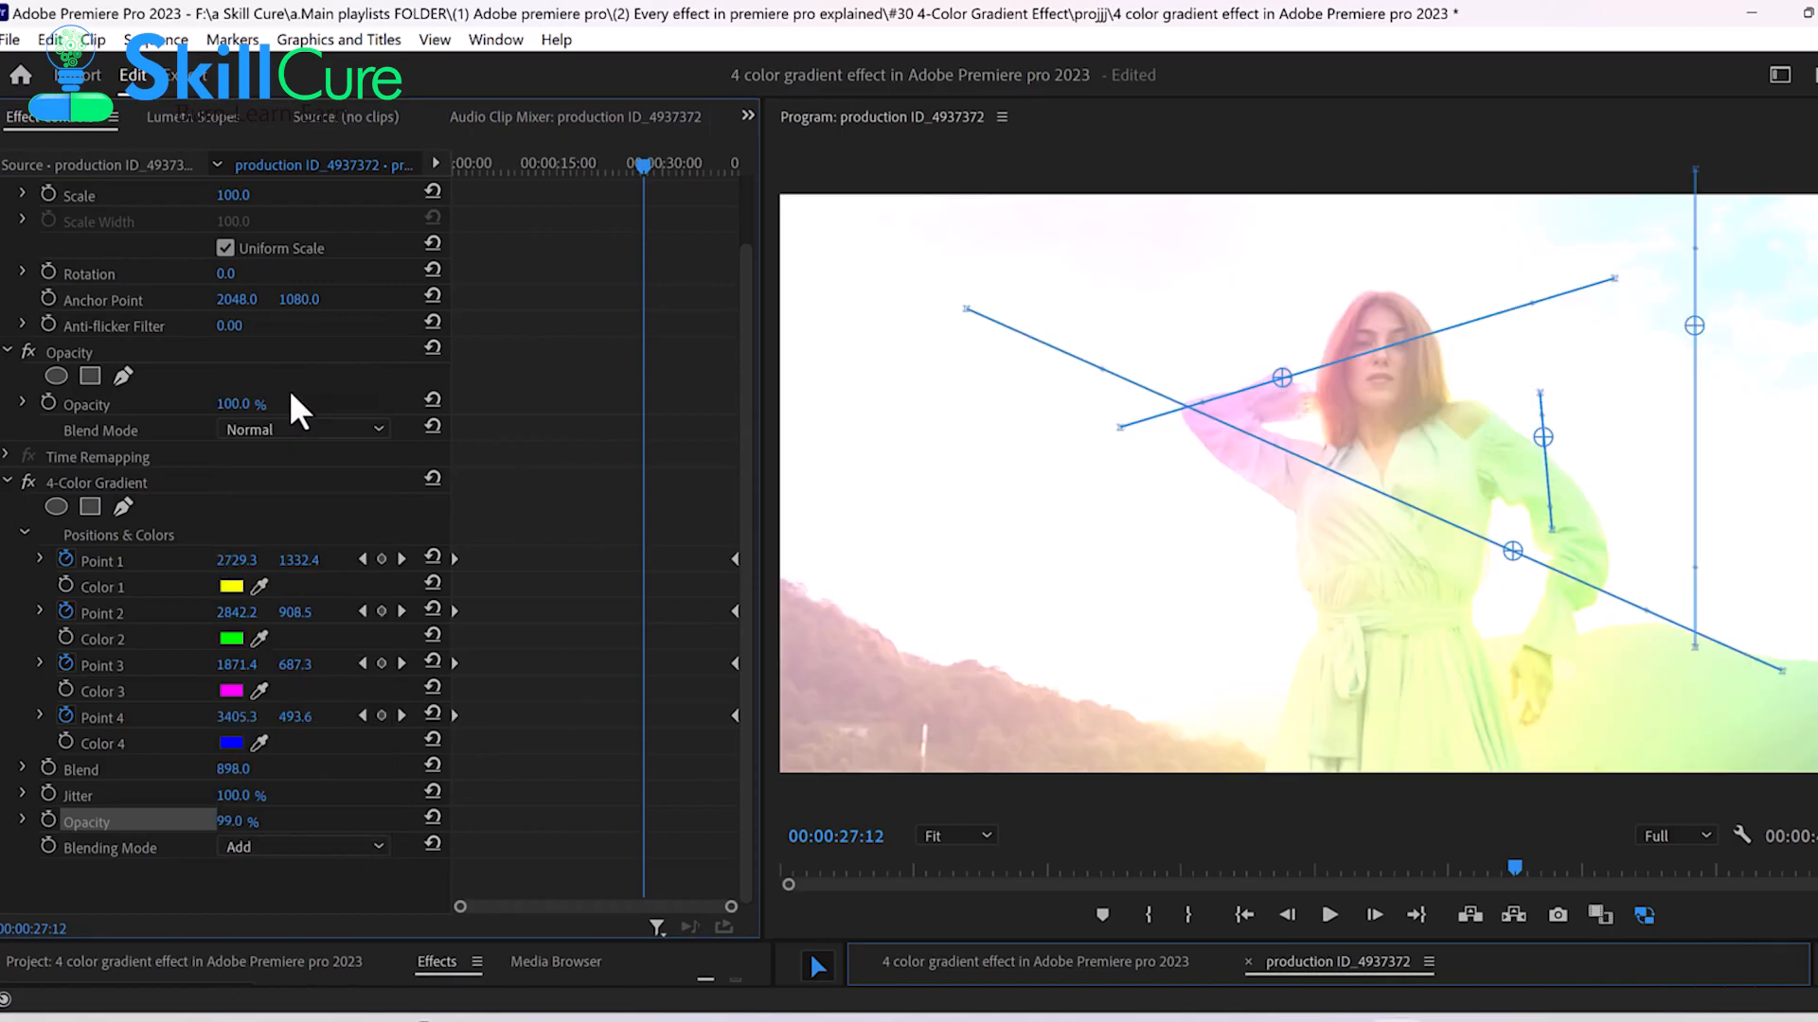
{"action": "left_click", "coordinate": [339, 850]}
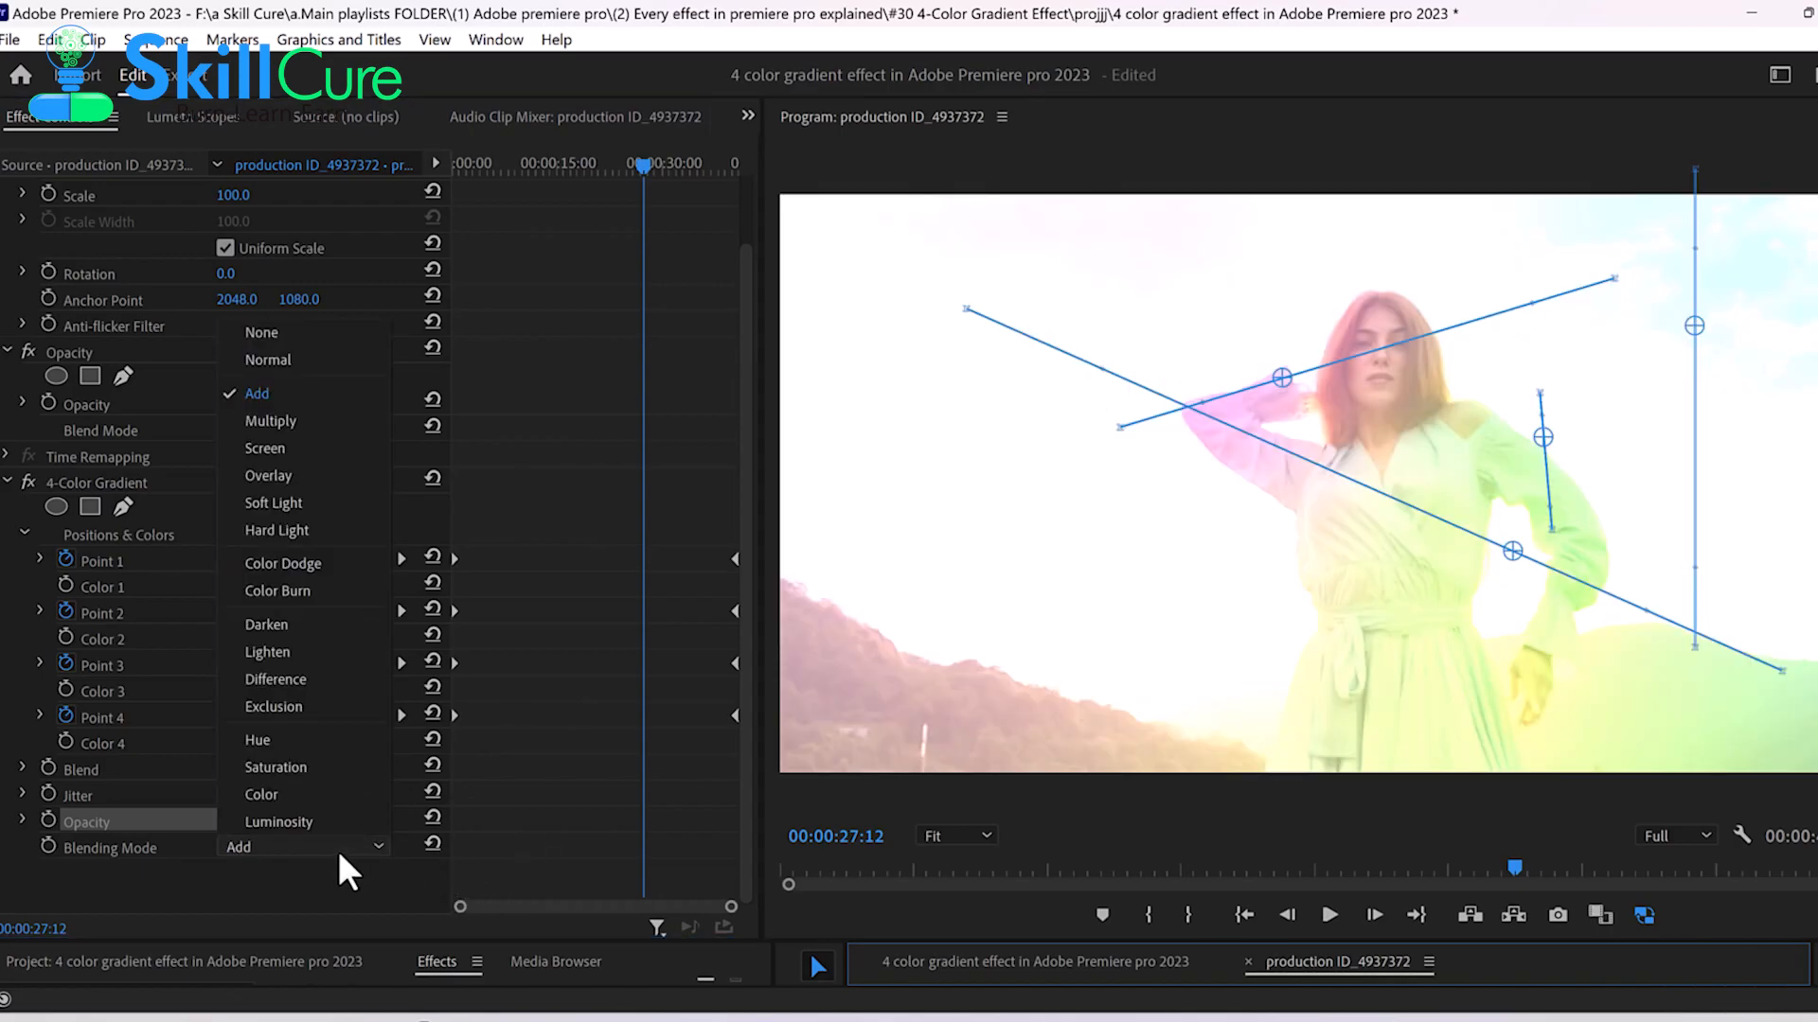
{"action": "left_click", "coordinate": [277, 447]}
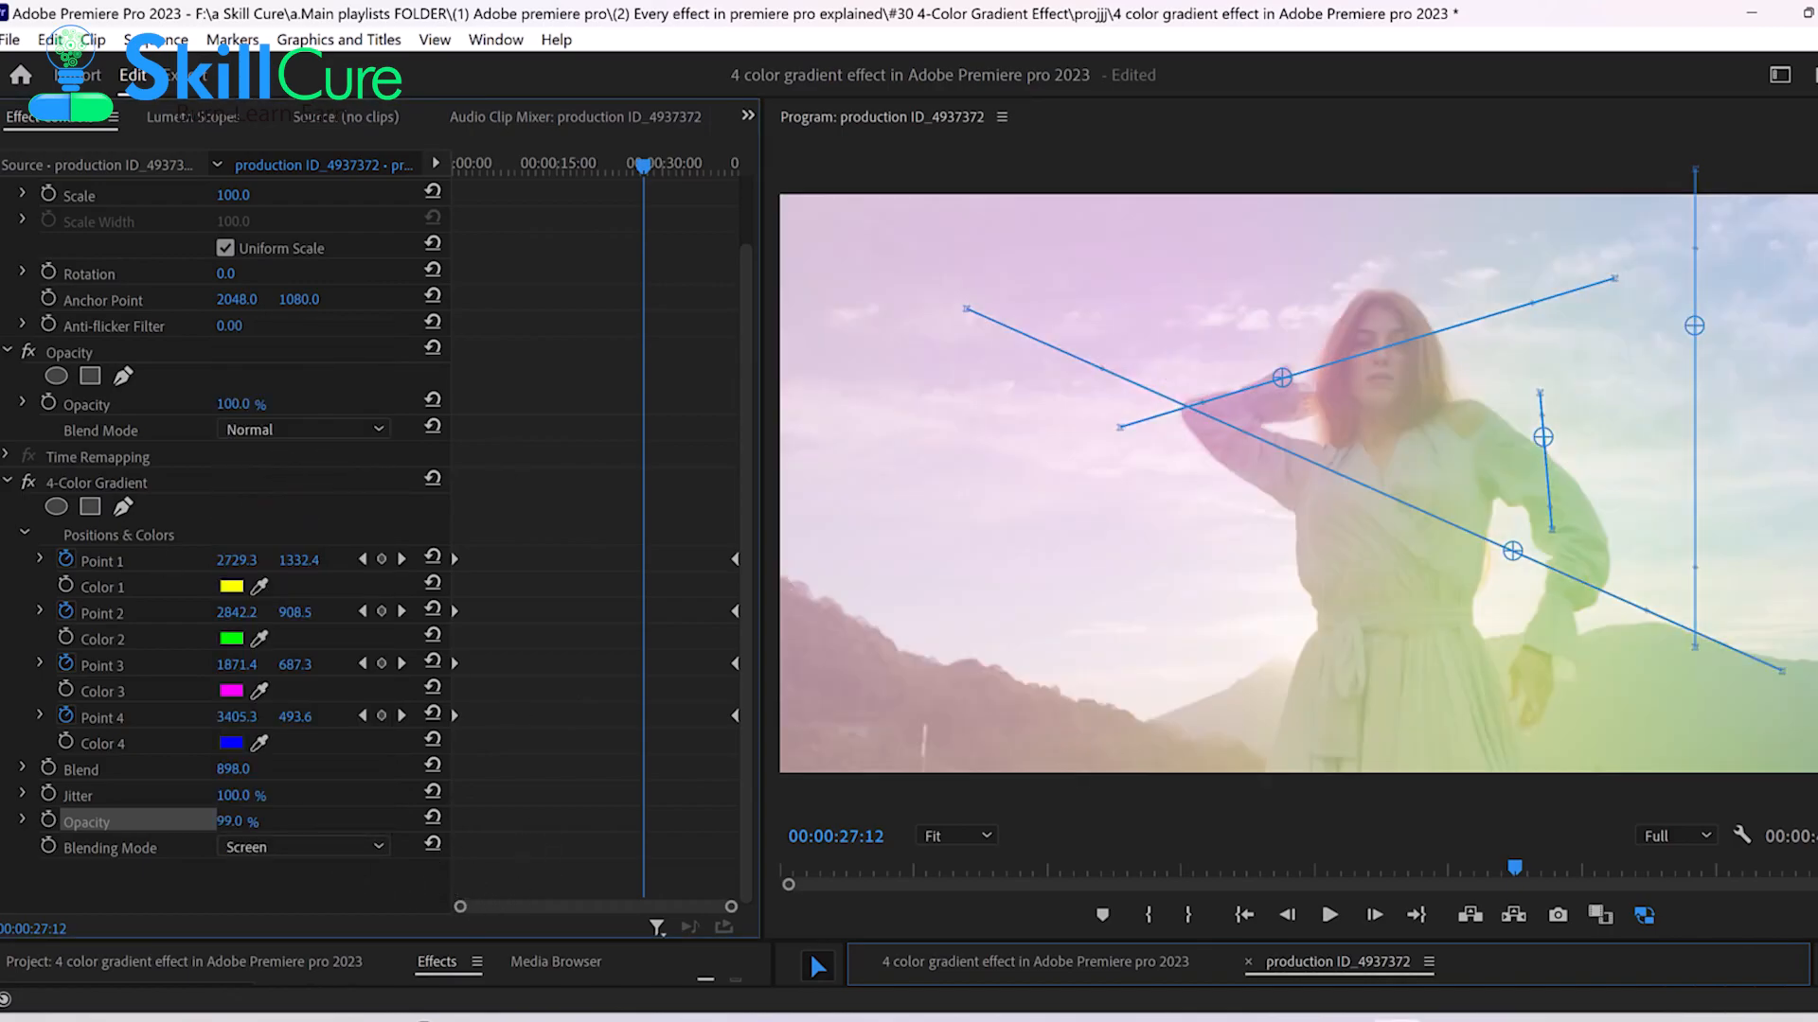
{"action": "left_click", "coordinate": [252, 849]}
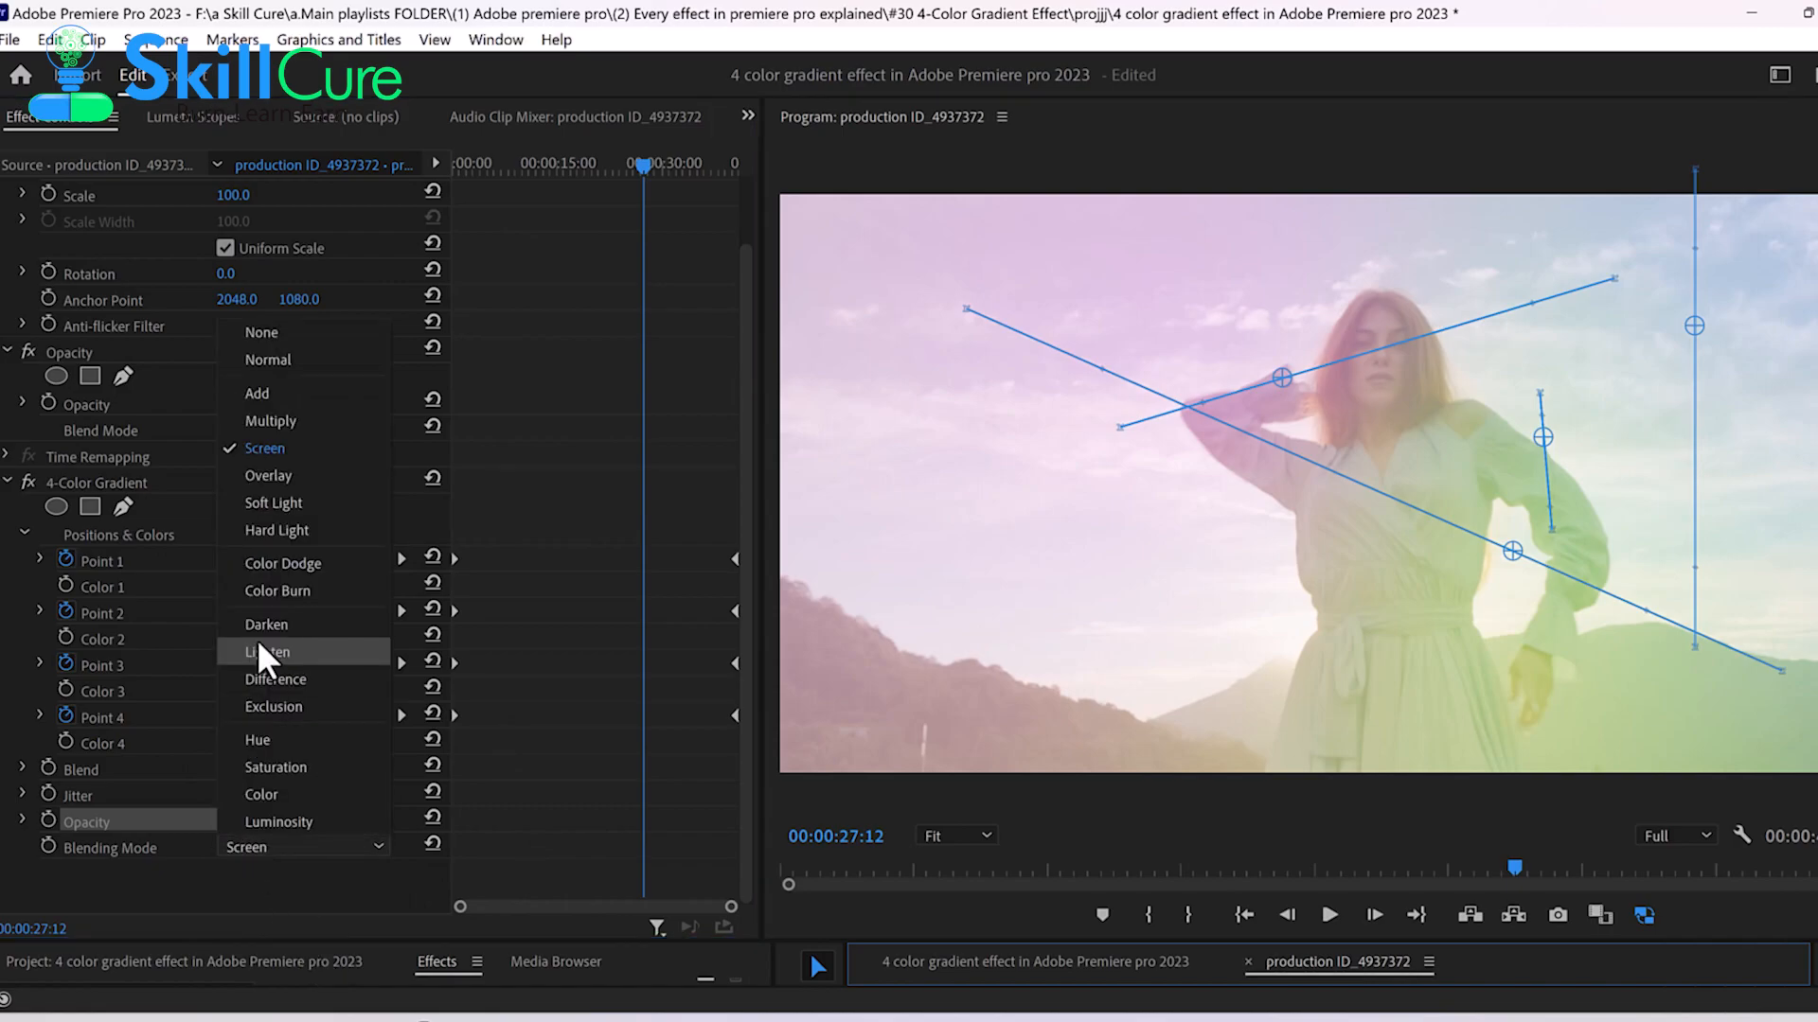
{"action": "left_click", "coordinate": [269, 638]}
{"action": "left_click", "coordinate": [280, 846]}
{"action": "left_click", "coordinate": [281, 730]}
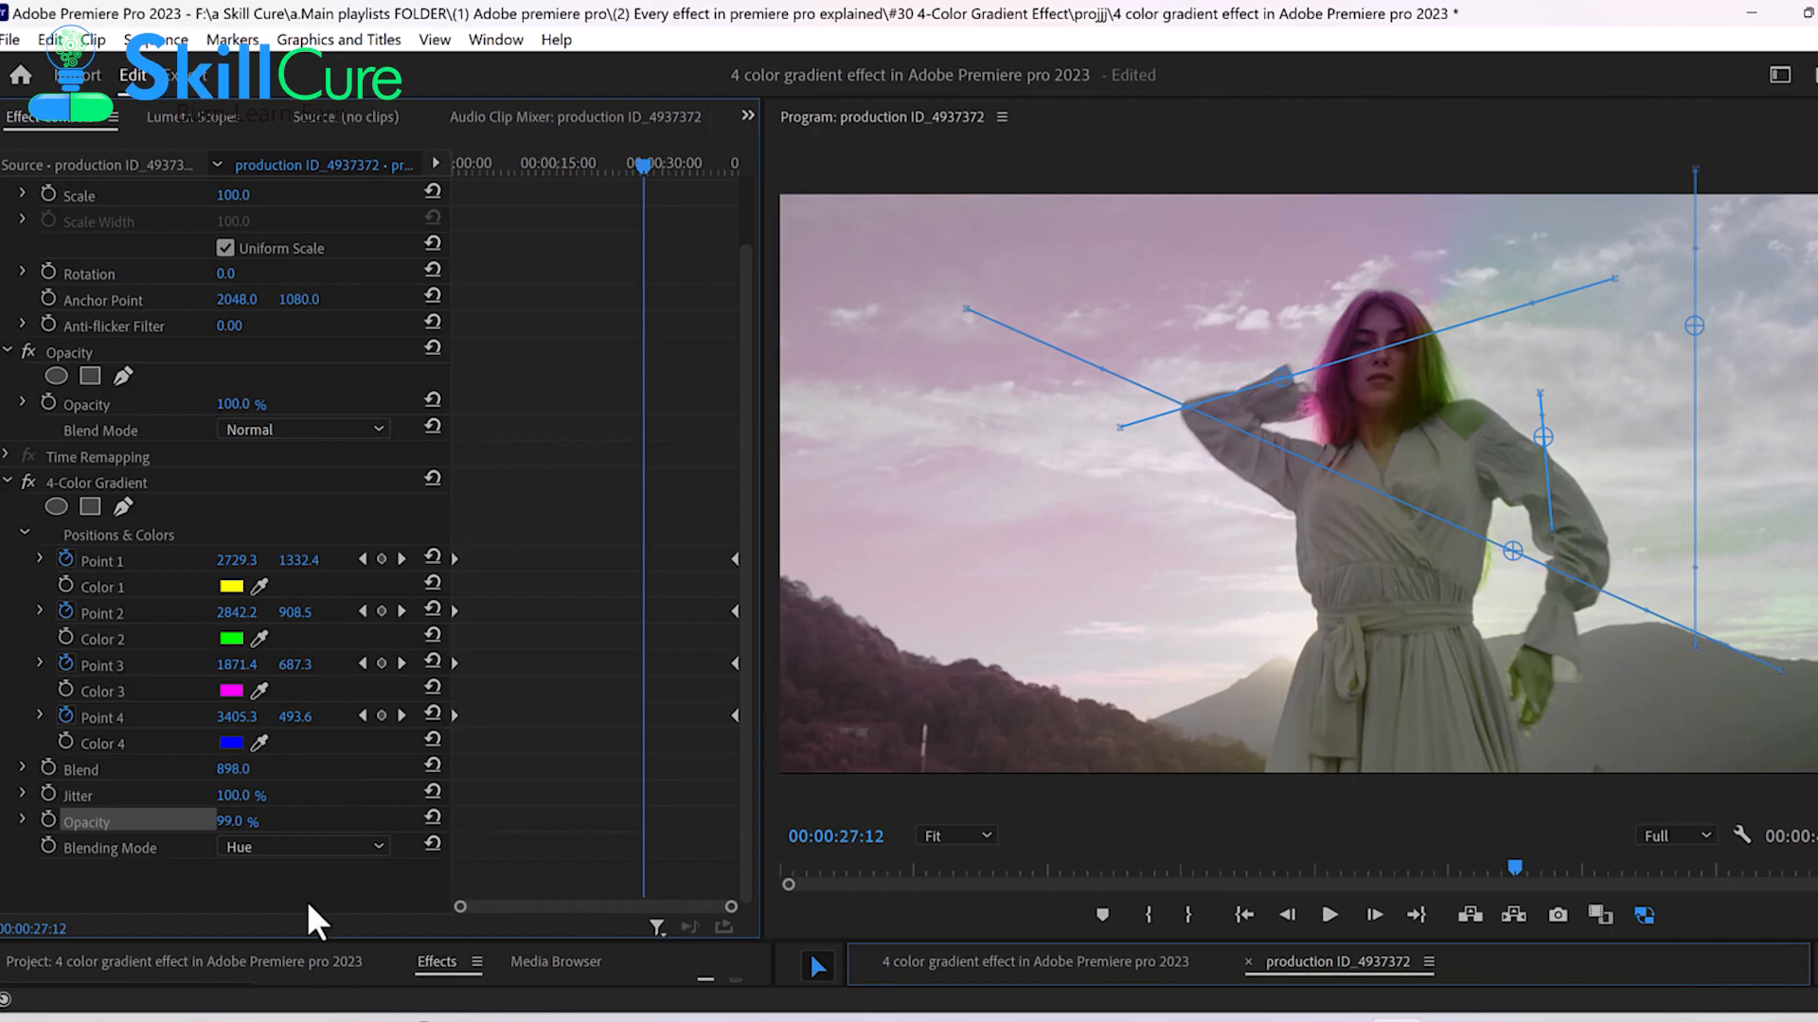
{"action": "left_click", "coordinate": [292, 845]}
{"action": "left_click", "coordinate": [282, 792]}
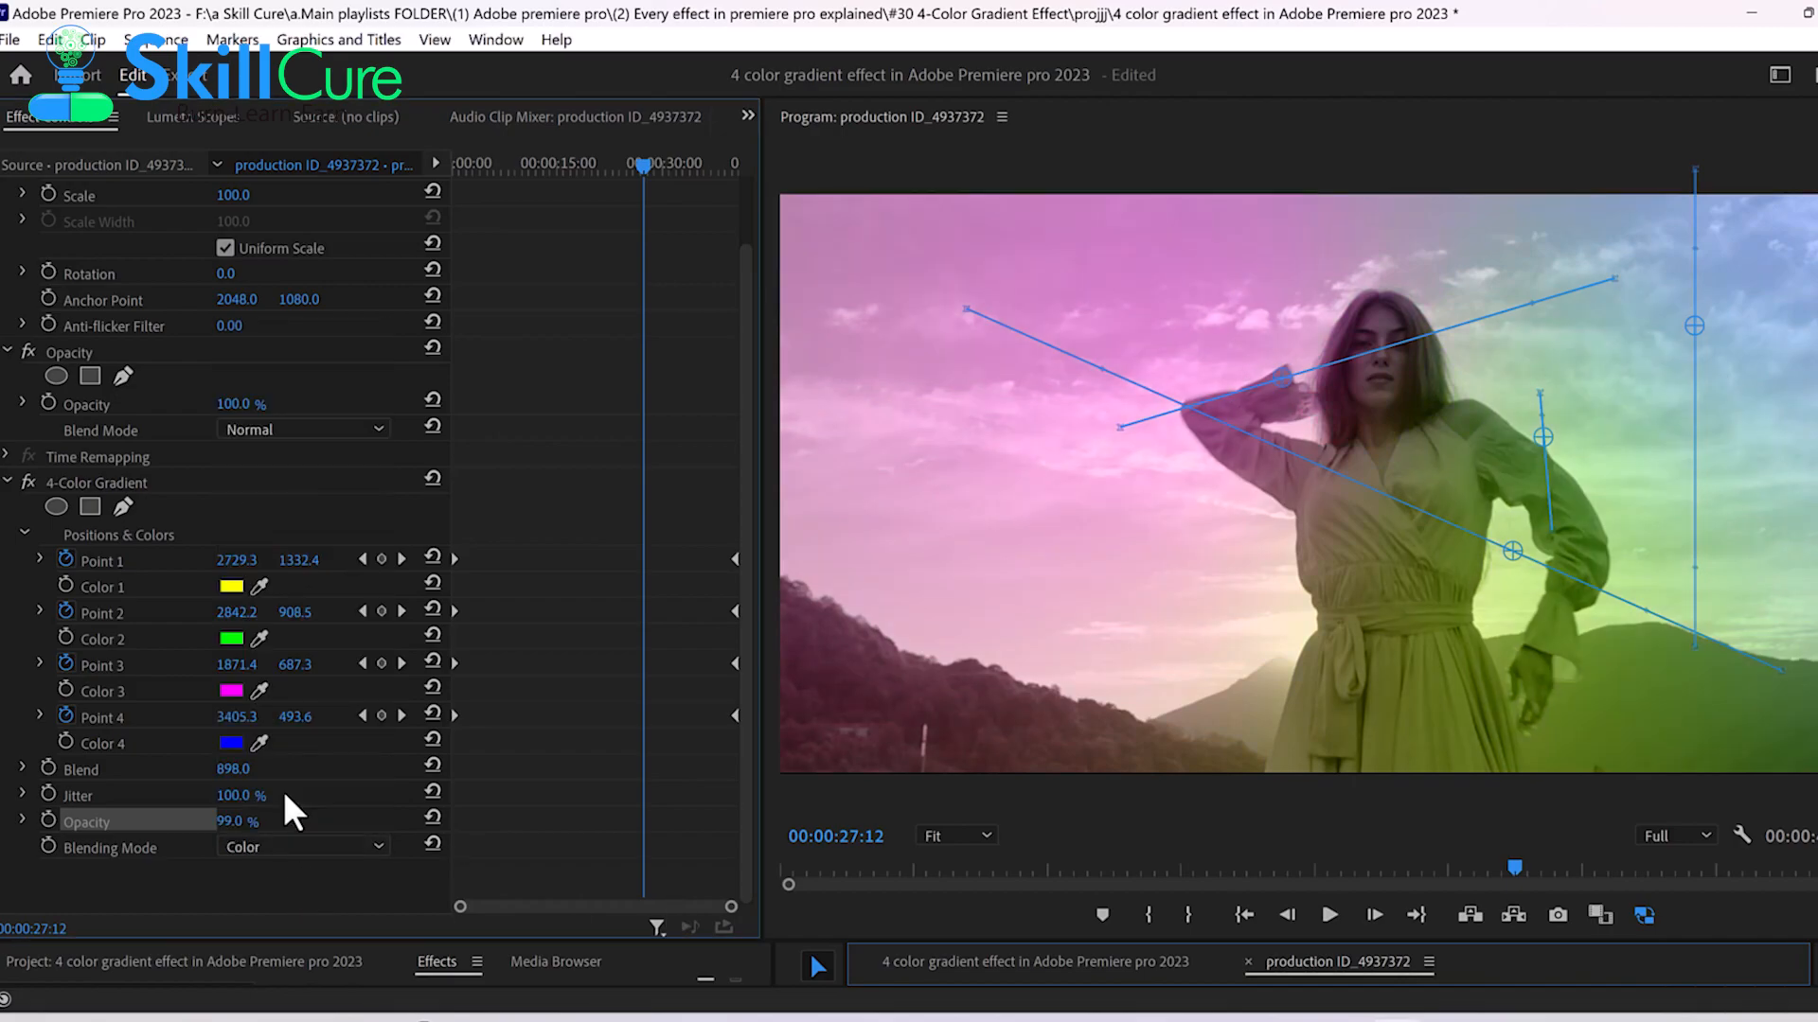
{"action": "left_click", "coordinate": [309, 848]}
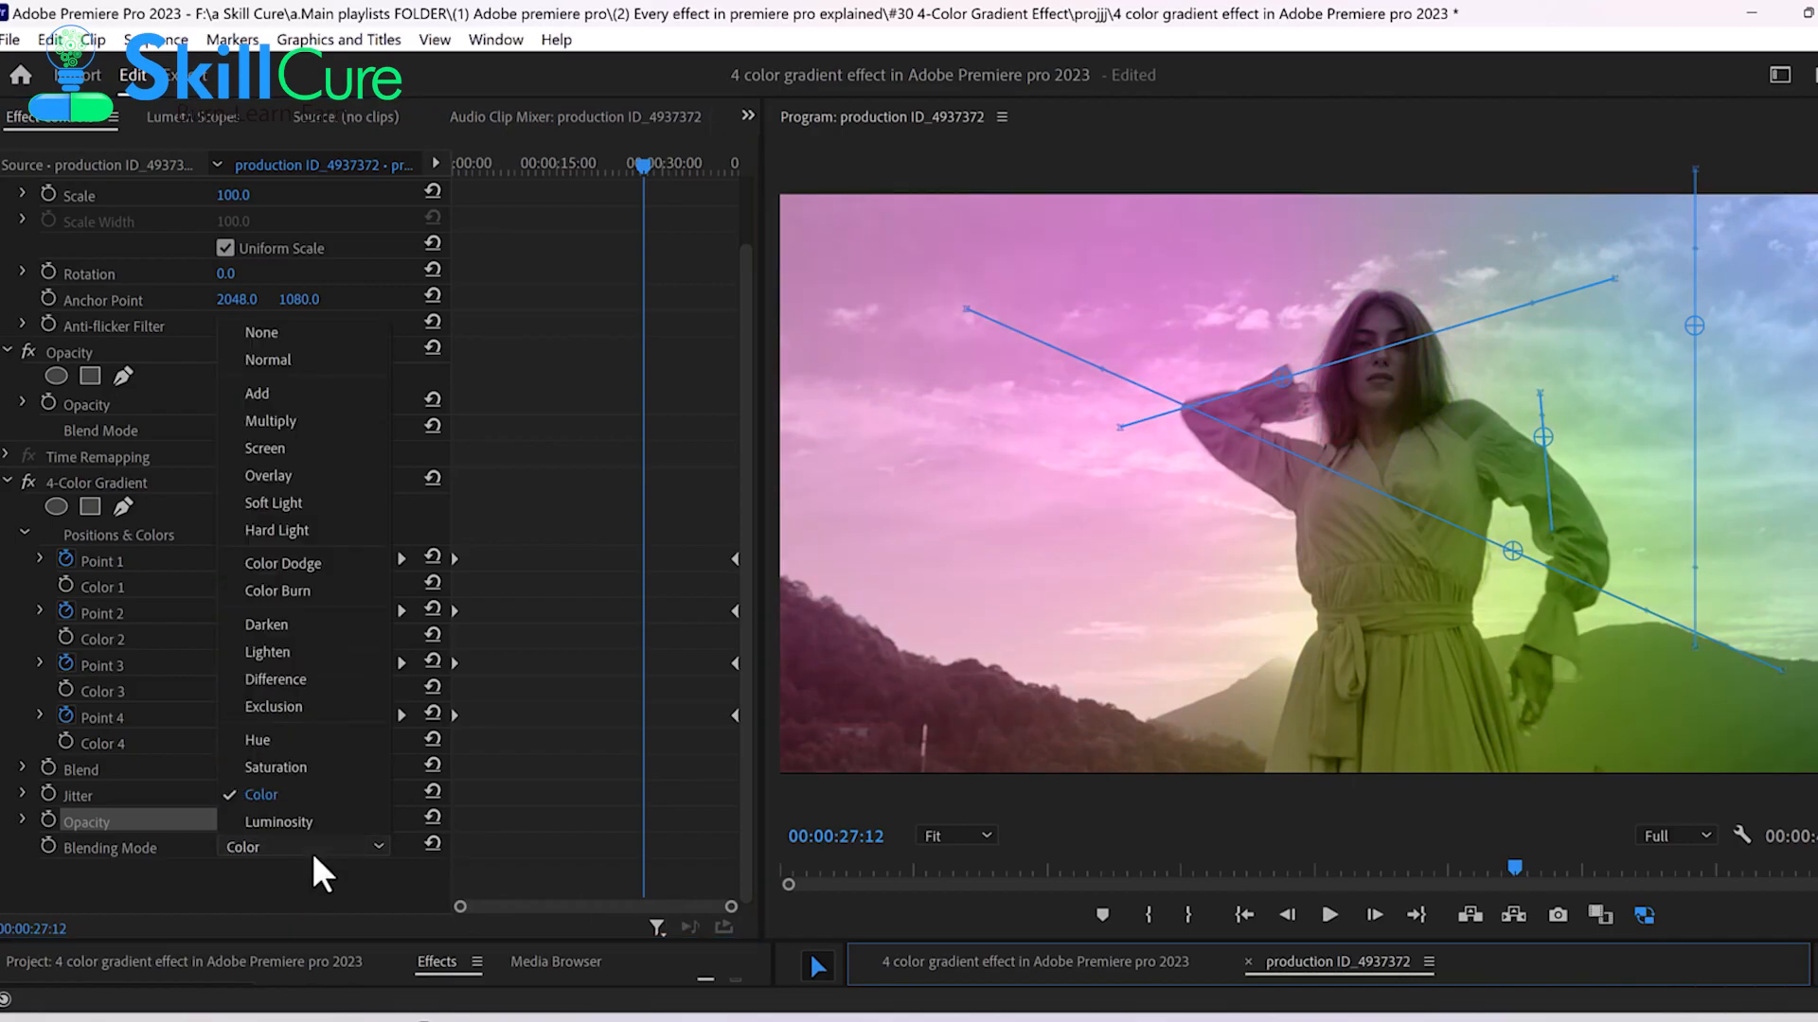
{"action": "left_click", "coordinate": [270, 422]}
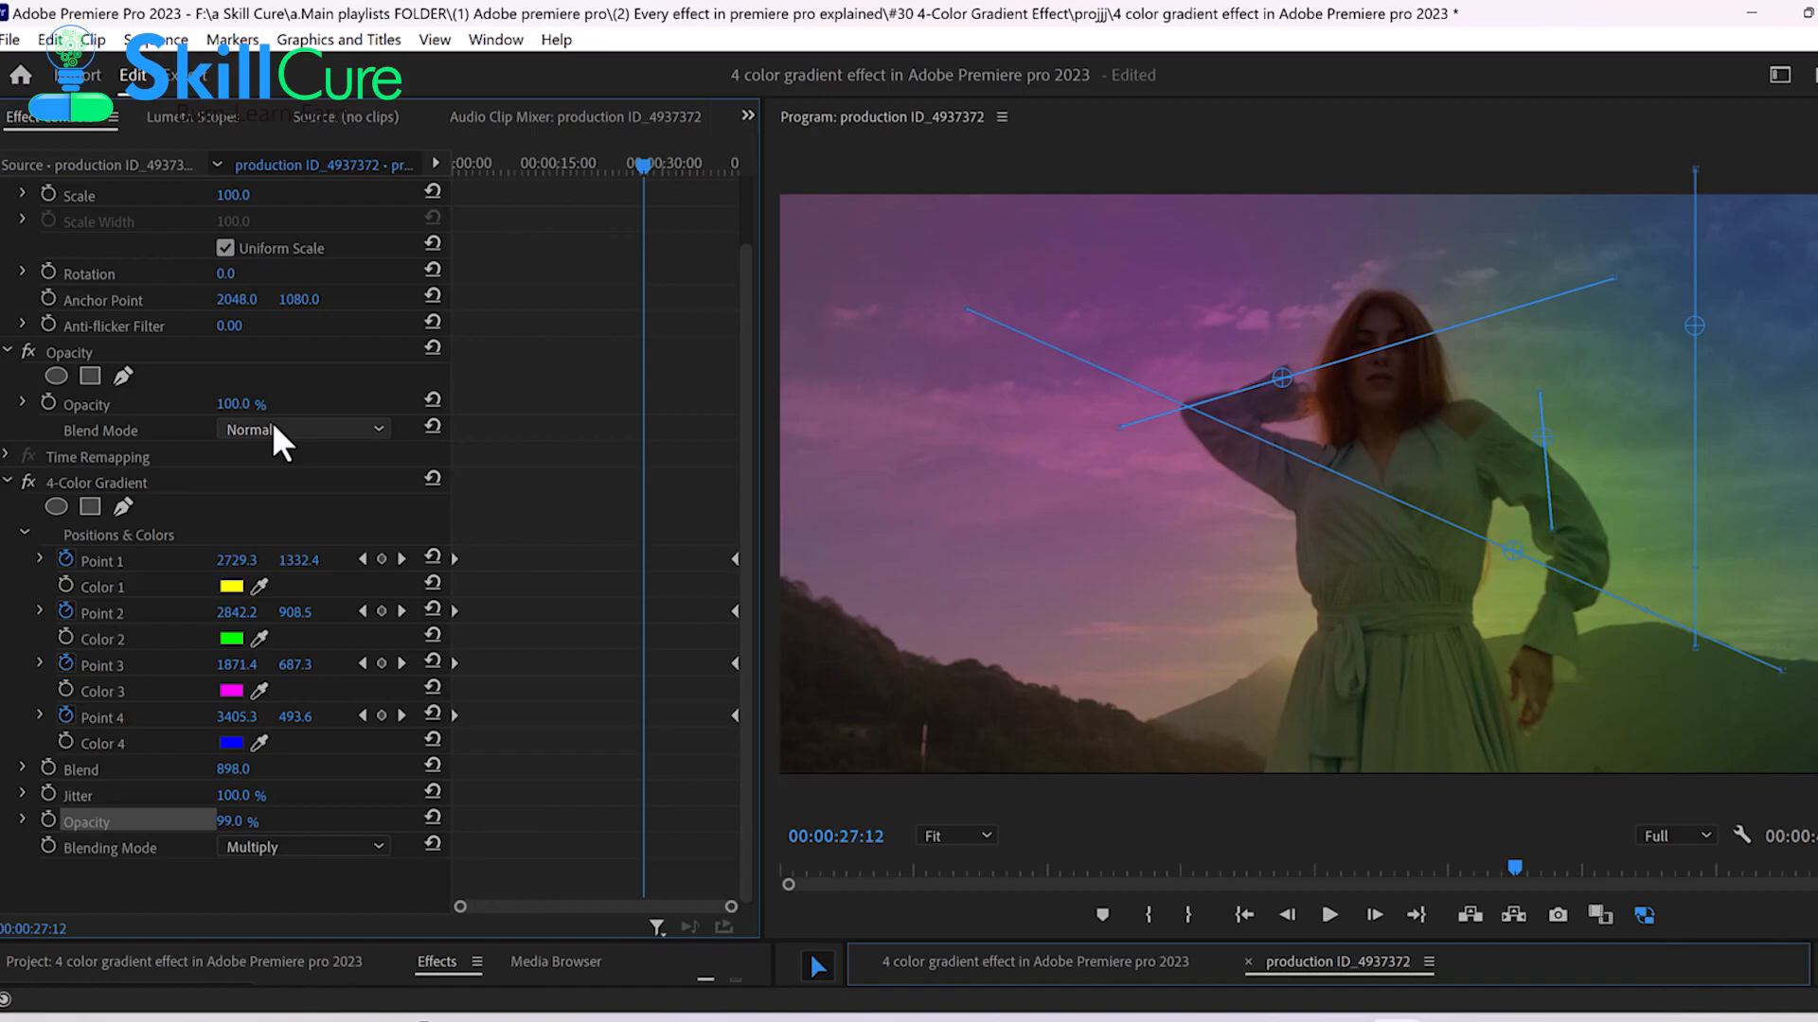
{"action": "left_click", "coordinate": [284, 842]}
{"action": "left_click", "coordinate": [271, 562]}
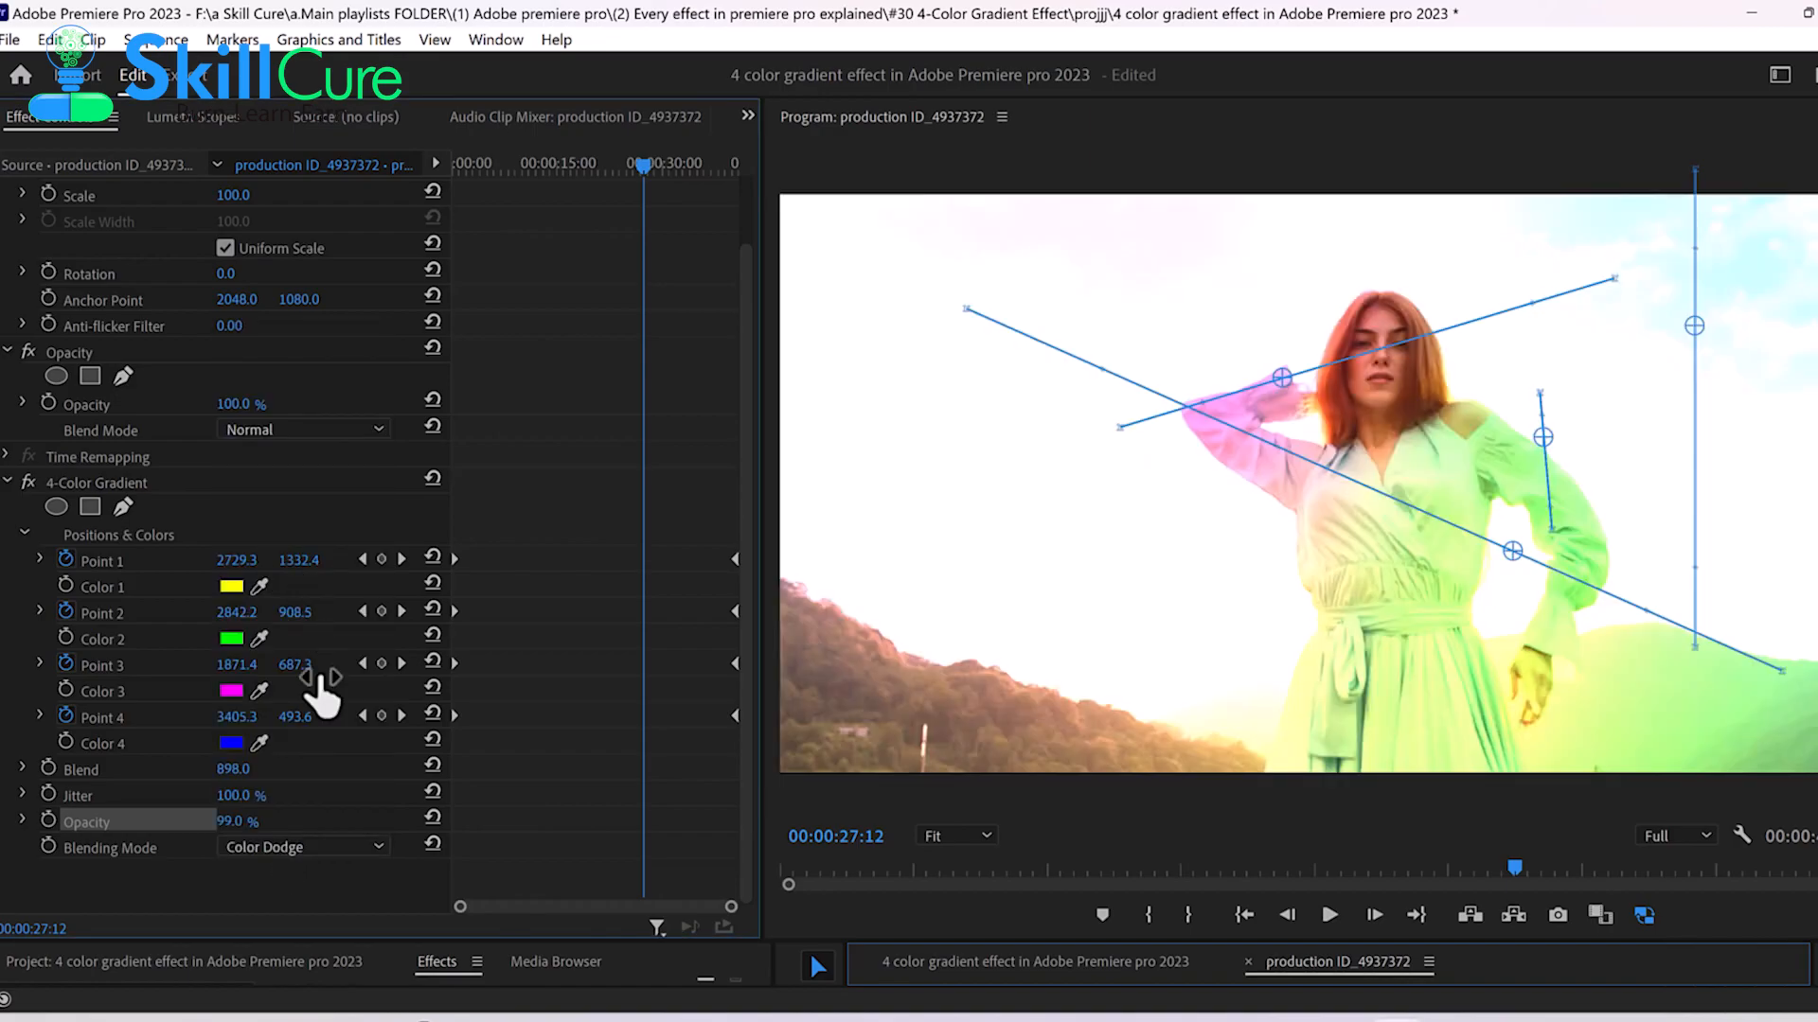
- Set the gradient's Blending Mode to Darken and play the clip from the beginning to preview the animated colors
{"action": "left_click", "coordinate": [303, 848]}
{"action": "left_click", "coordinate": [270, 626]}
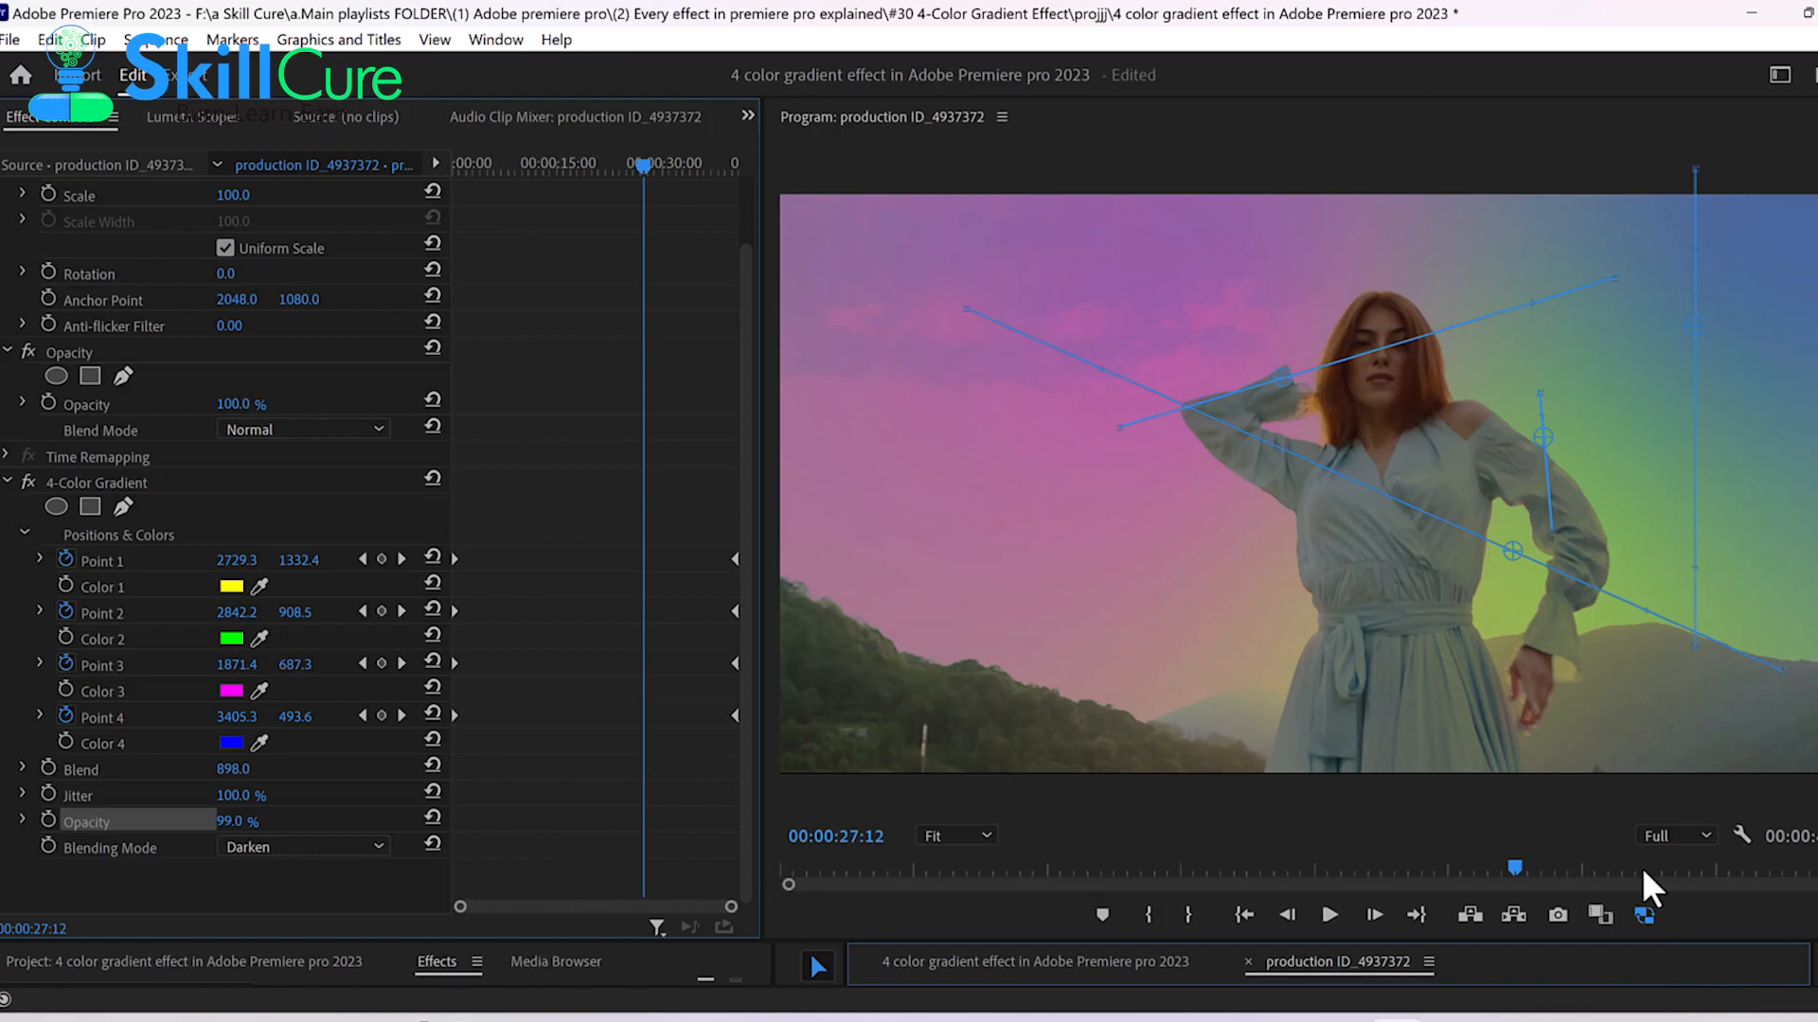
{"action": "left_click_drag", "start_coordinate": [1470, 869], "coordinate": [759, 883]}
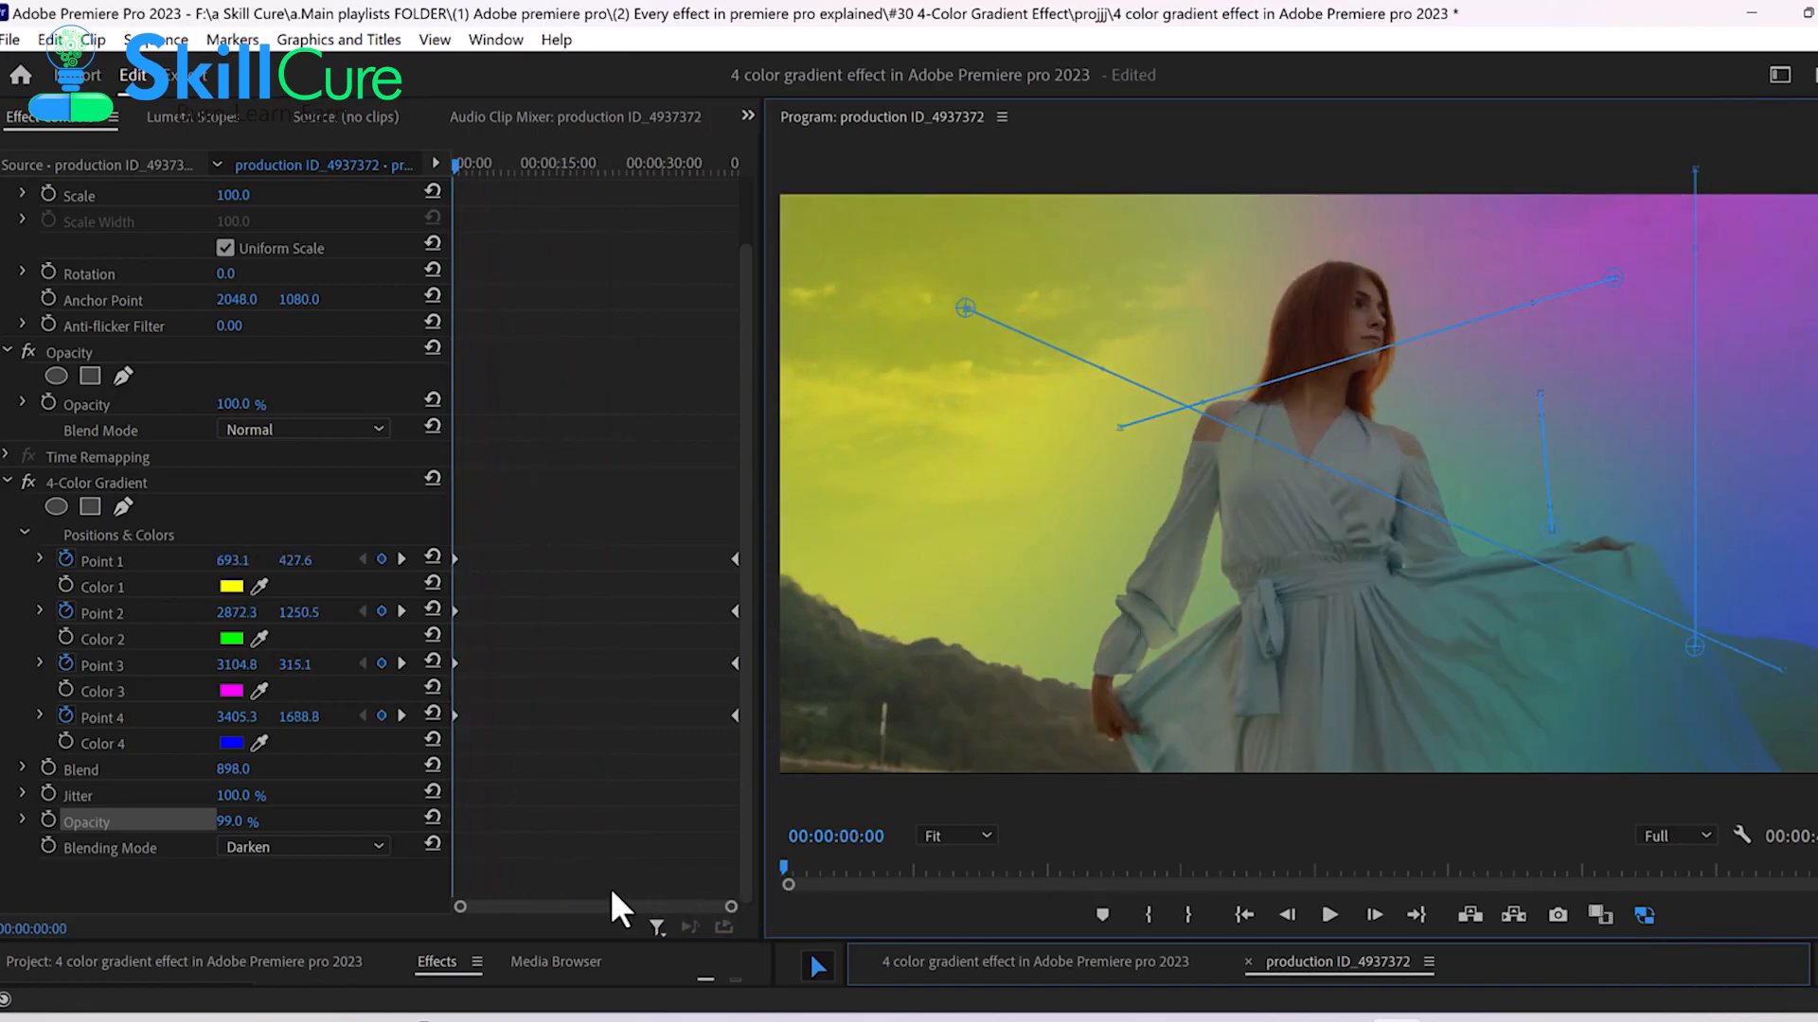
{"action": "left_click", "coordinate": [1328, 915]}
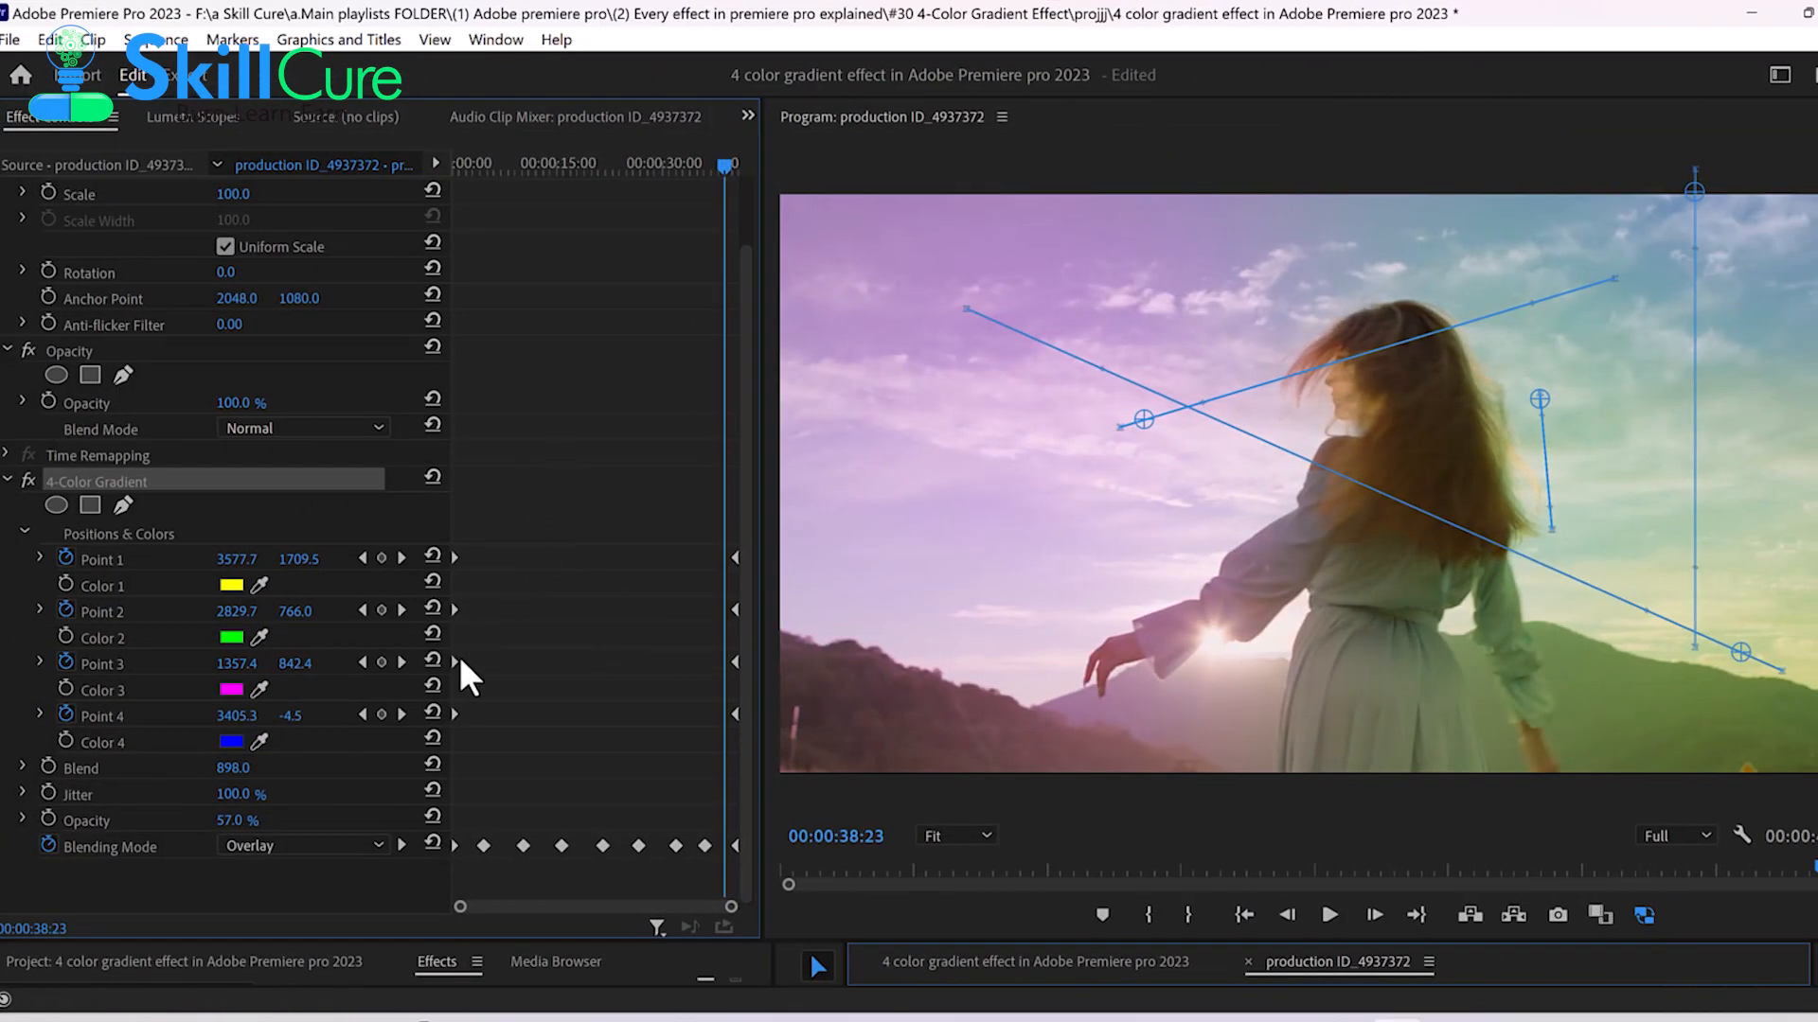
- Sample Color 1 of the gradient from the woman's dark hair in the footage, and resample it from the pale sky
{"action": "left_click_drag", "start_coordinate": [259, 584], "coordinate": [1435, 482]}
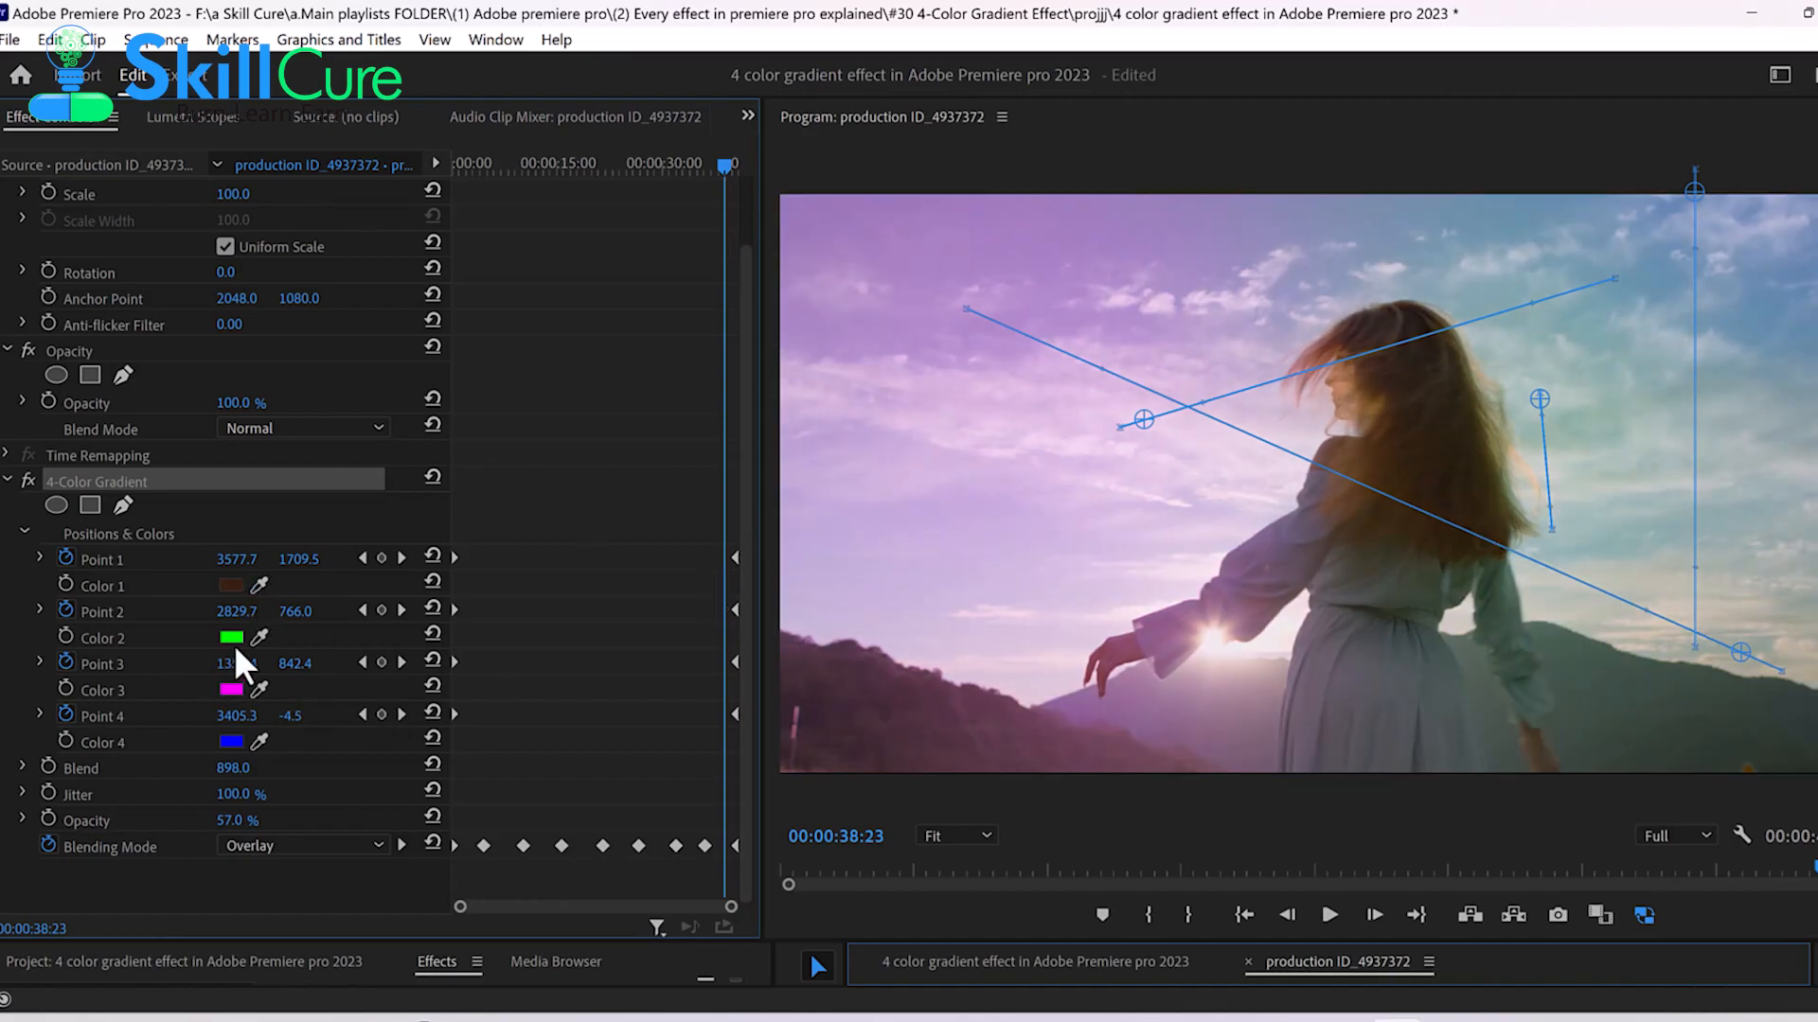
{"action": "left_click_drag", "start_coordinate": [258, 584], "coordinate": [971, 396]}
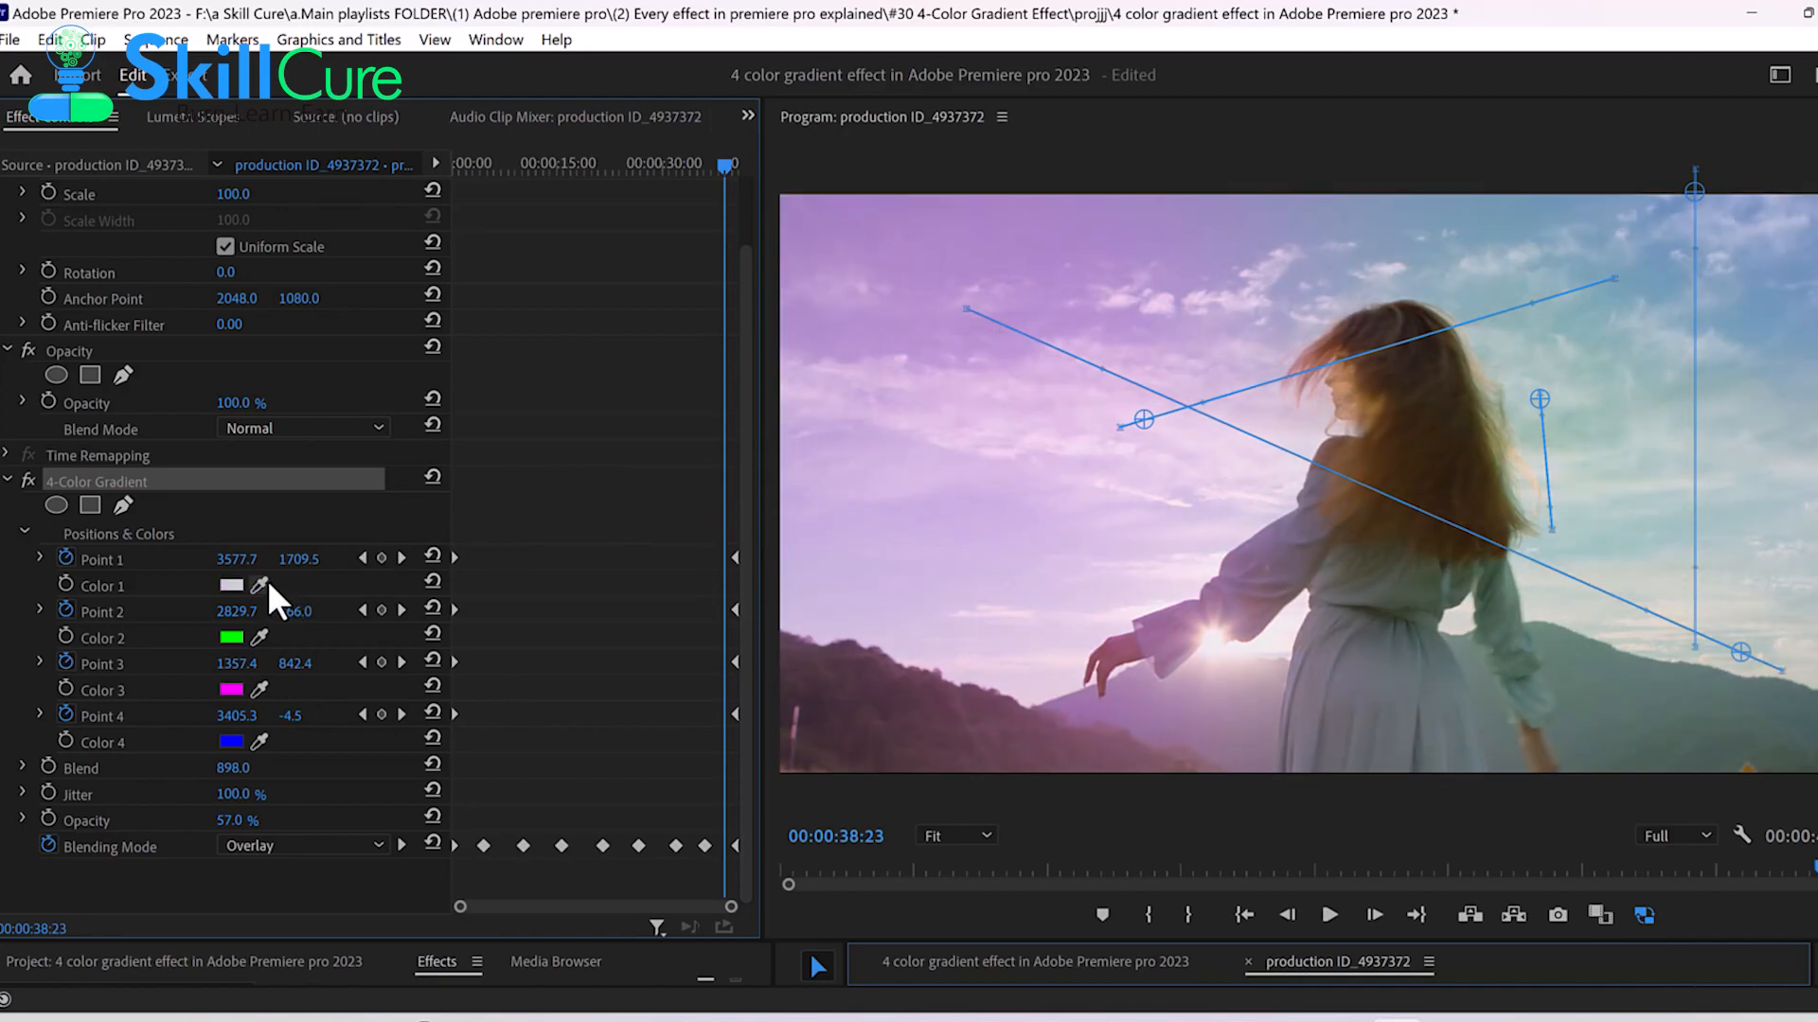
- Sample Color 1 of the 4-Color Gradient again, from the bluish sky beside the woman
{"action": "left_click_drag", "start_coordinate": [258, 584], "coordinate": [1590, 345]}
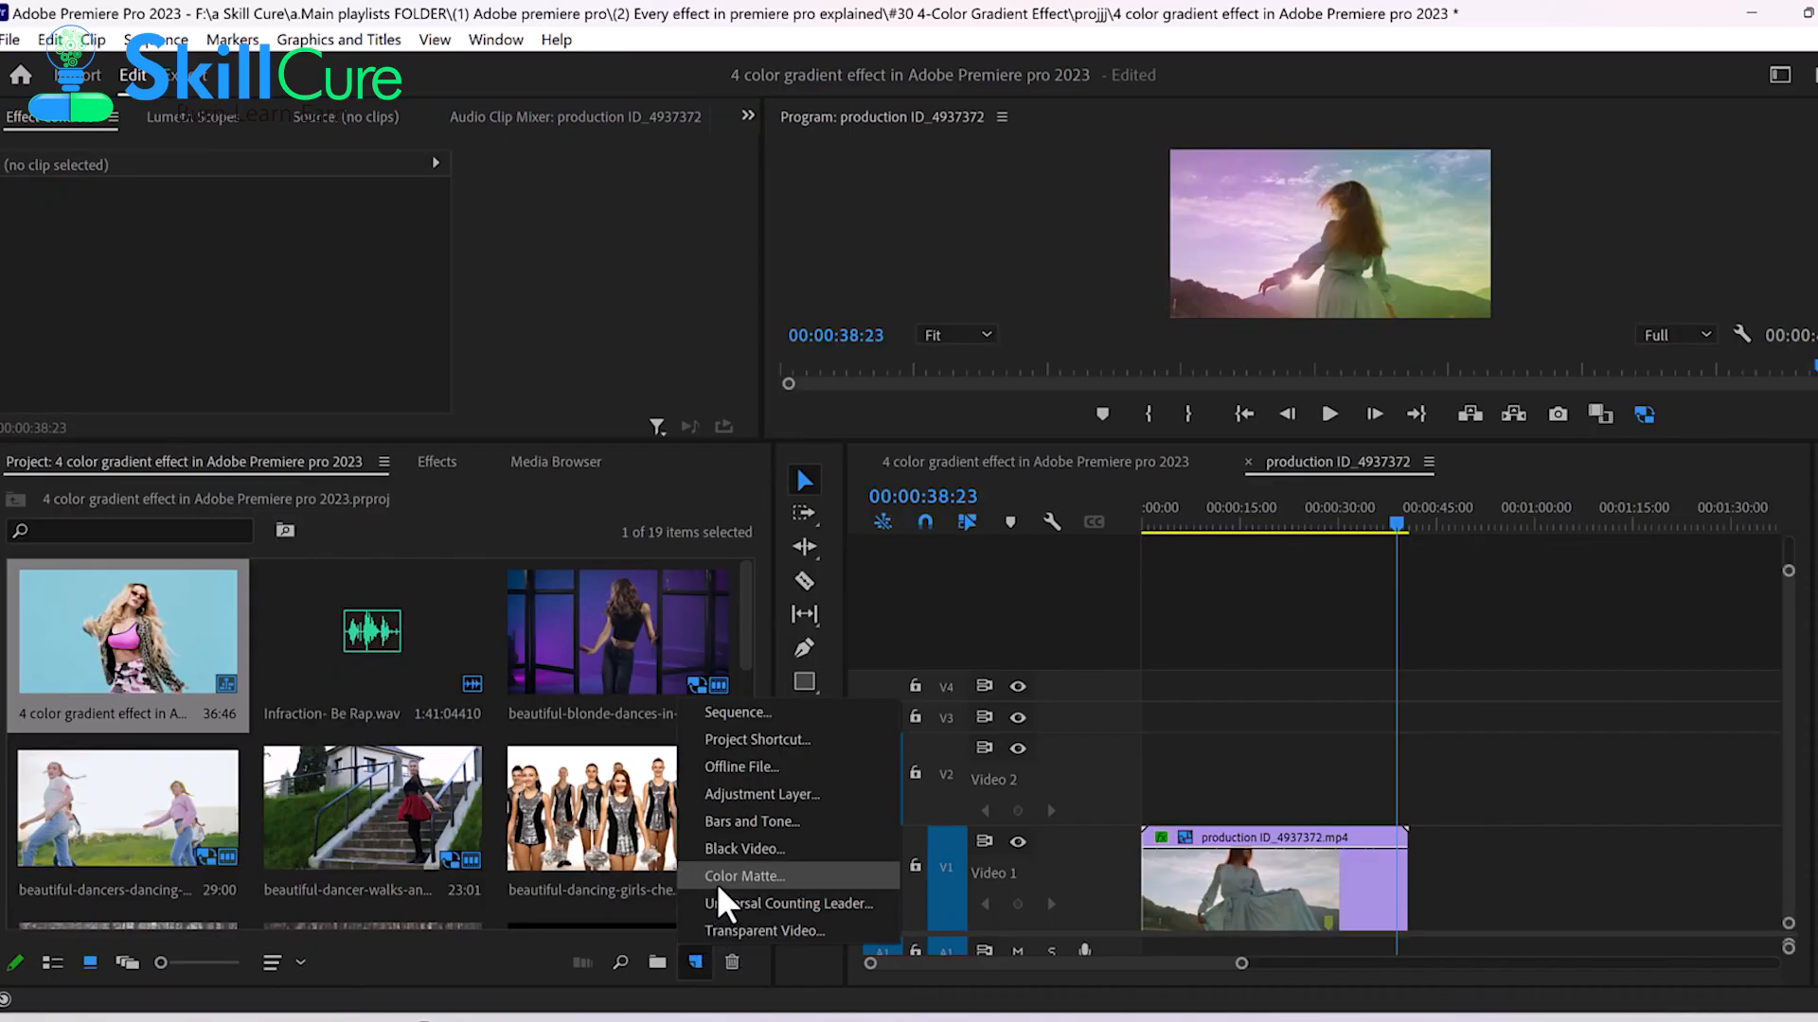
- Create a black color matte at 4096 x 2160 and 24.00 fps with the name Color Matte
{"action": "left_click", "coordinate": [718, 884]}
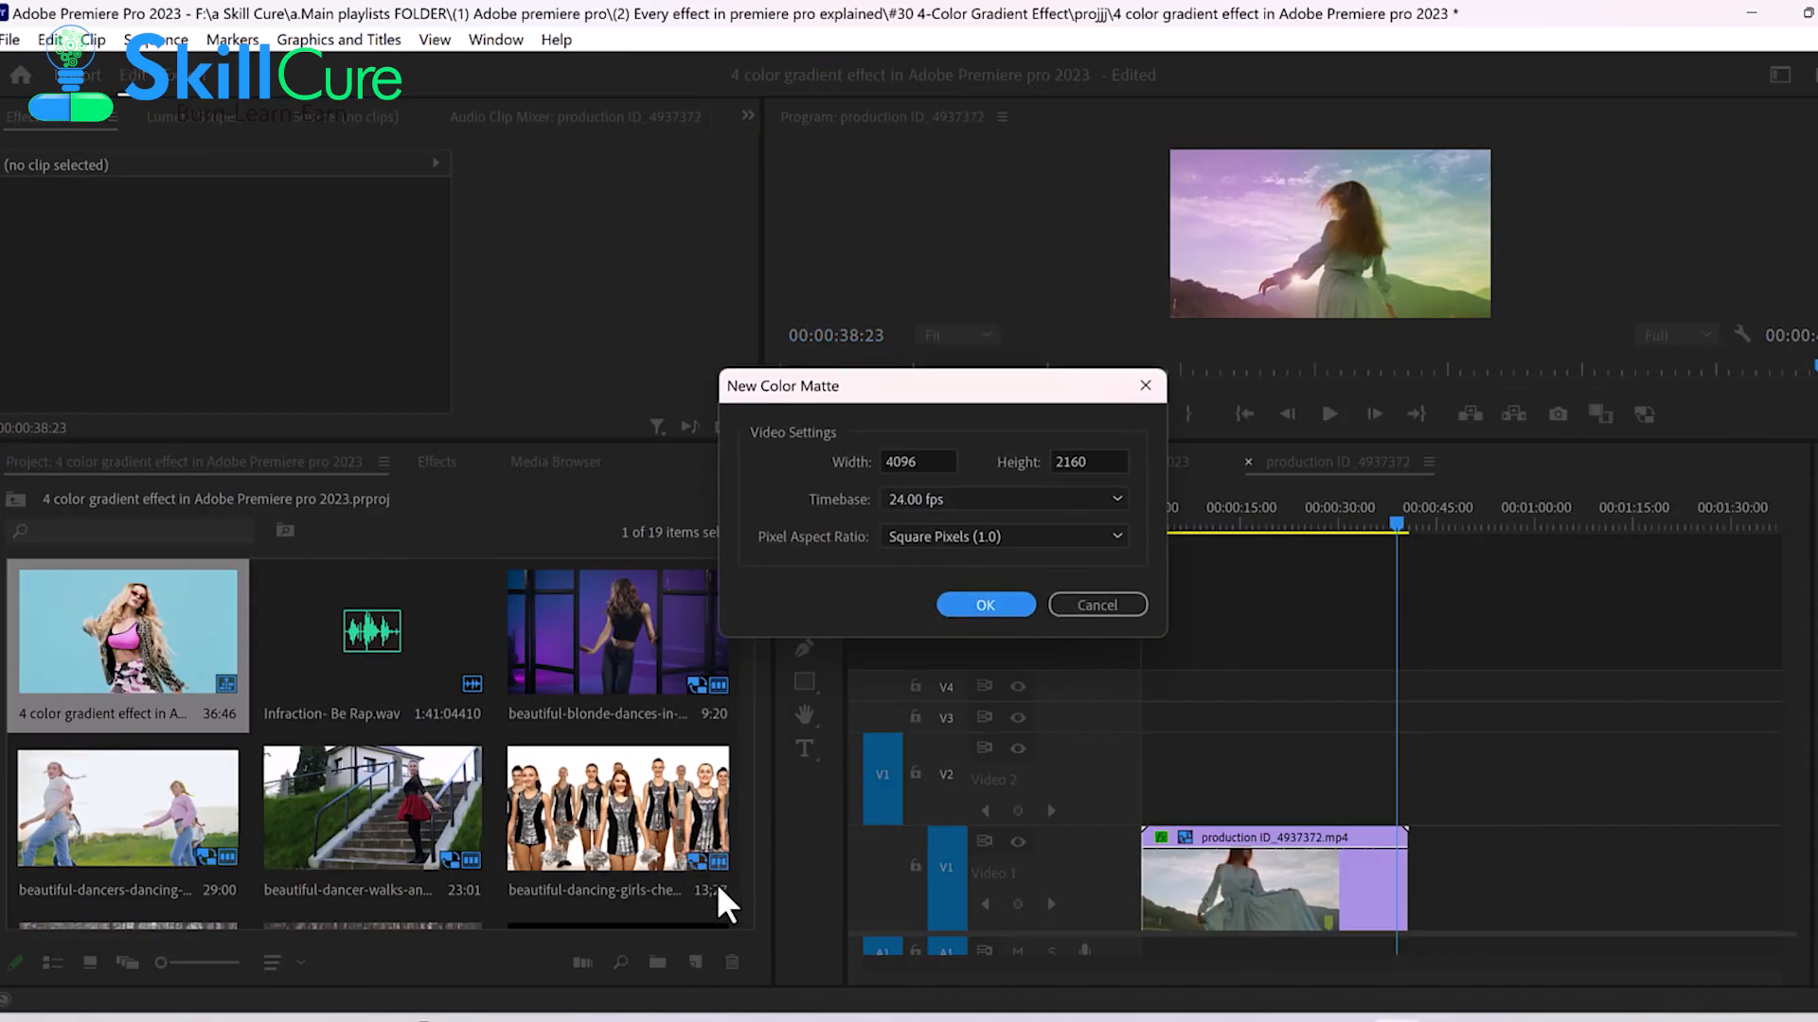
{"action": "left_click", "coordinate": [1011, 613]}
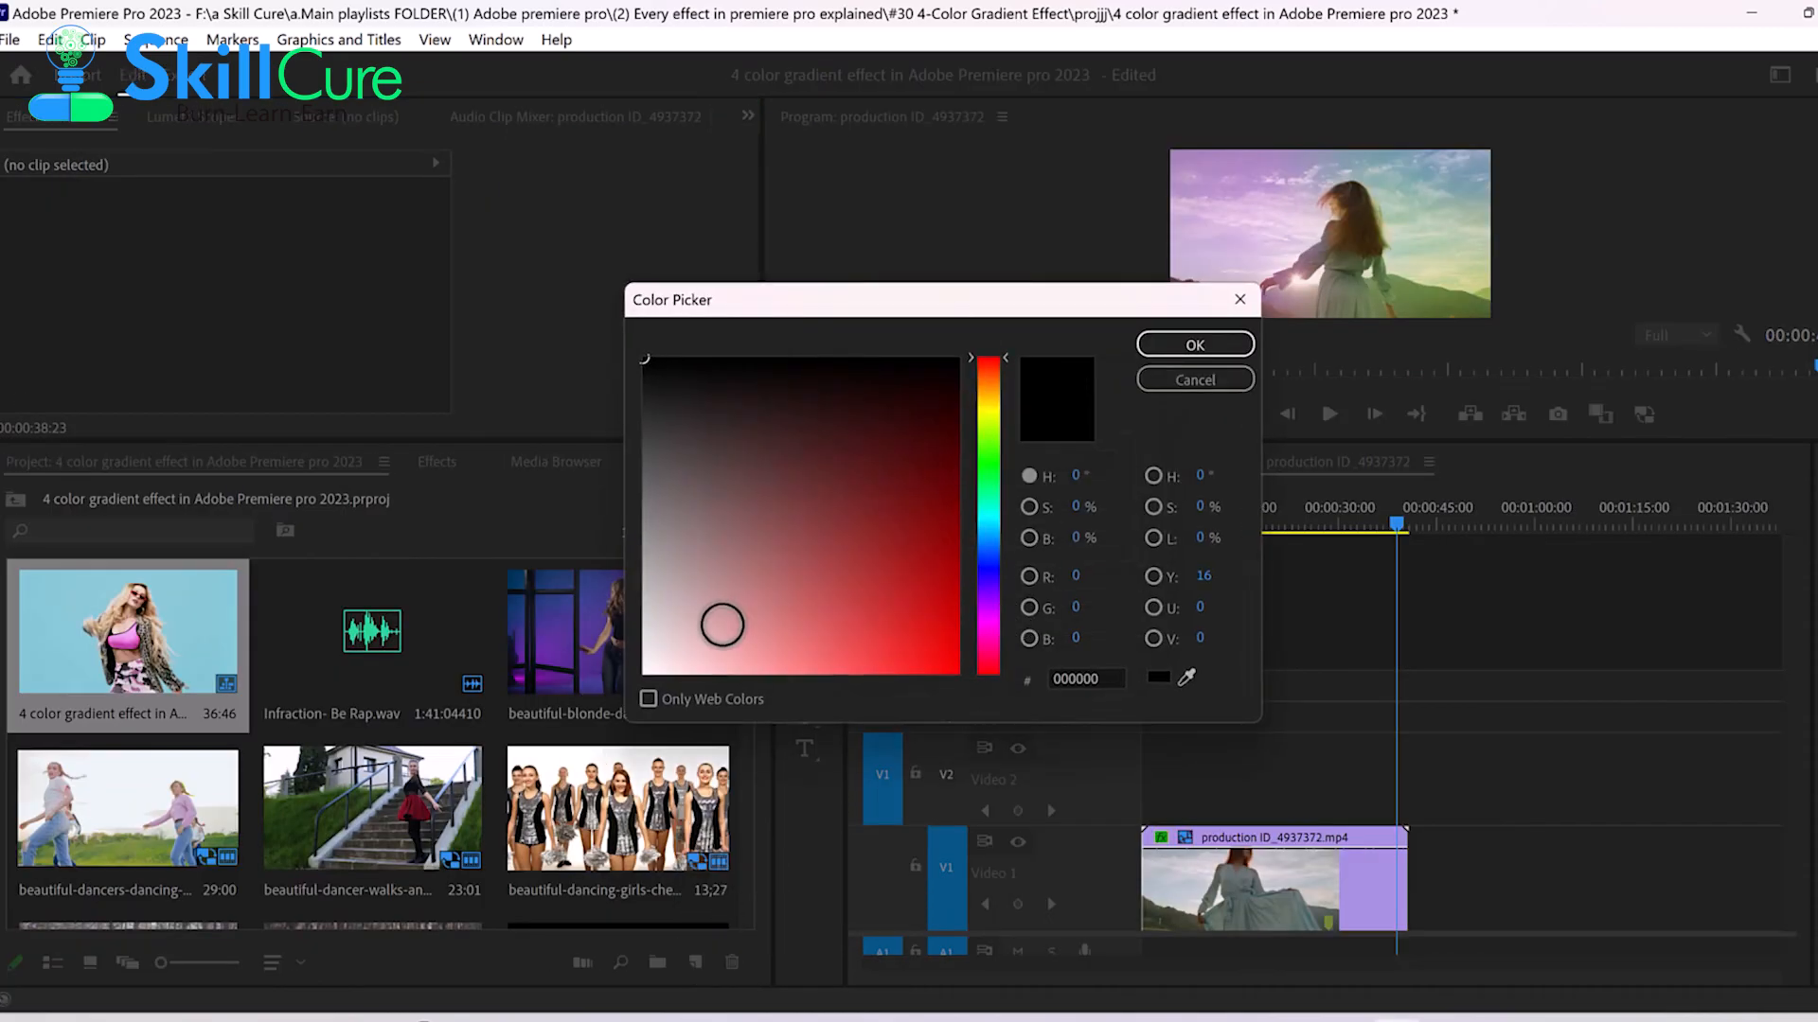
{"action": "left_click", "coordinate": [1188, 343]}
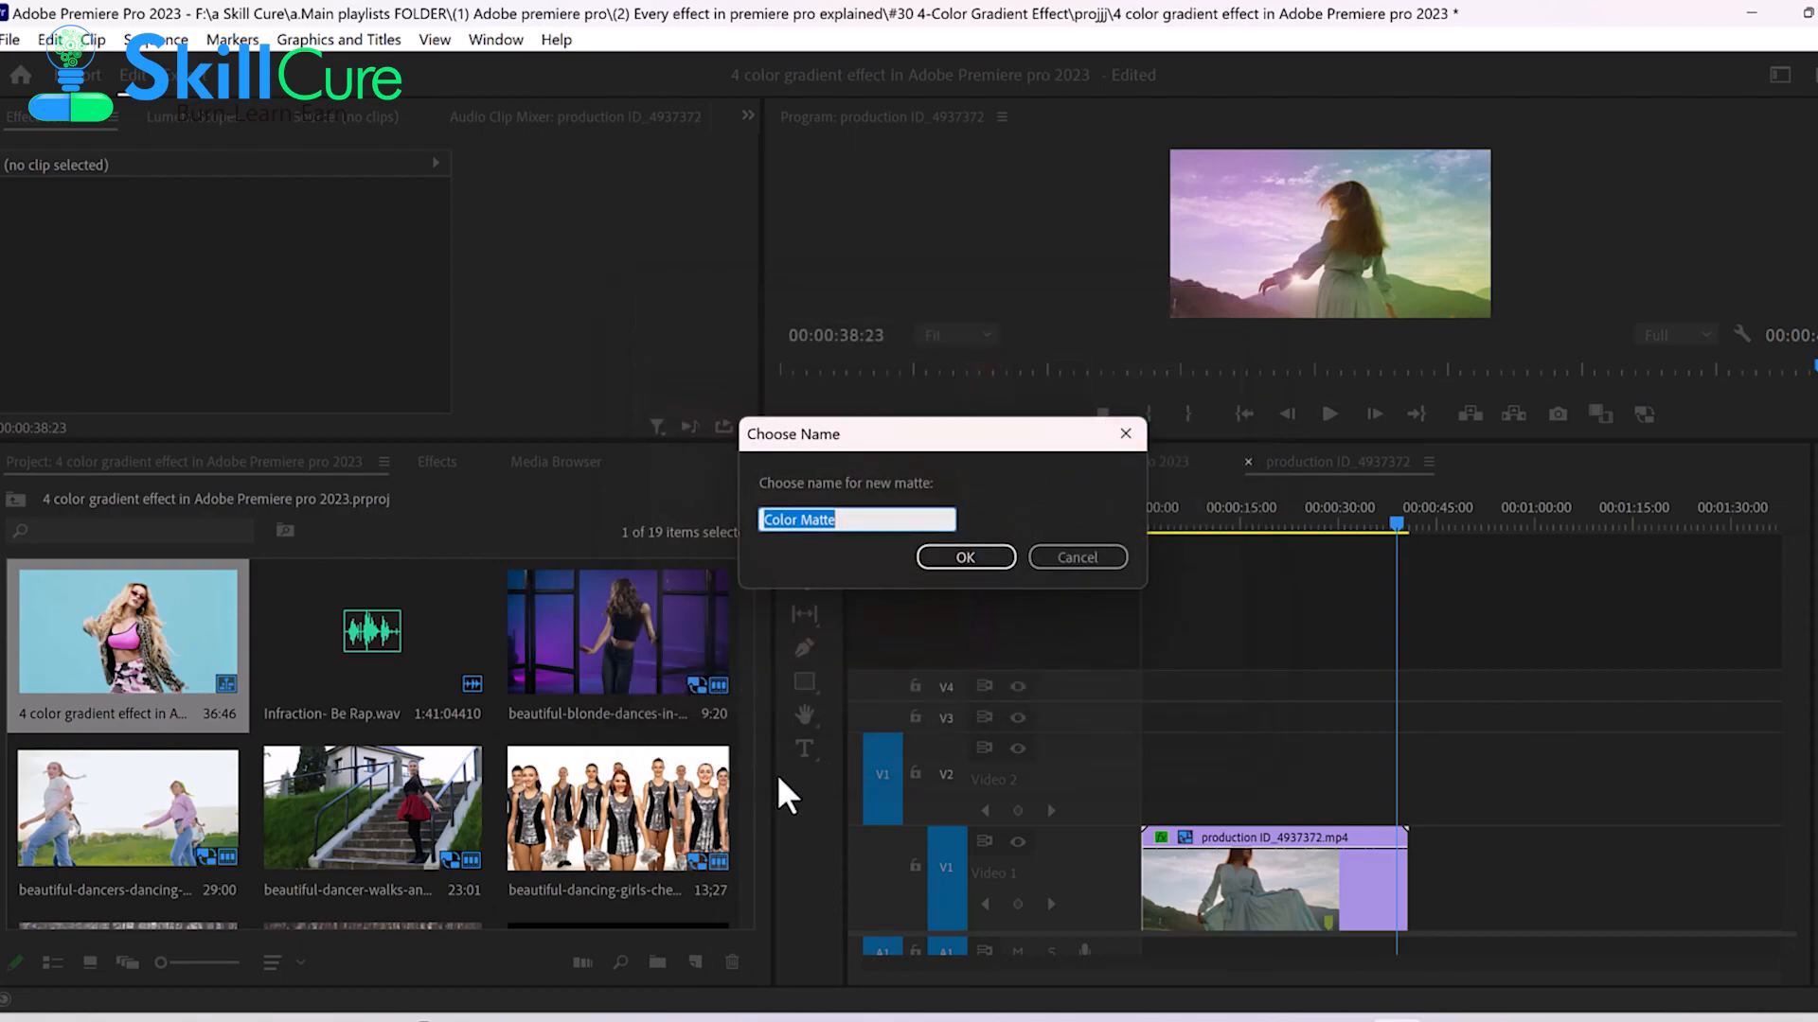
{"action": "left_click", "coordinate": [961, 557]}
- Place the Color Matte on V2 at the sequence start and extend it to the end of the footage clip
{"action": "left_click_drag", "start_coordinate": [397, 826], "coordinate": [1098, 788]}
{"action": "left_click", "coordinate": [1229, 797]}
{"action": "left_click_drag", "start_coordinate": [1240, 777], "coordinate": [1396, 779]}
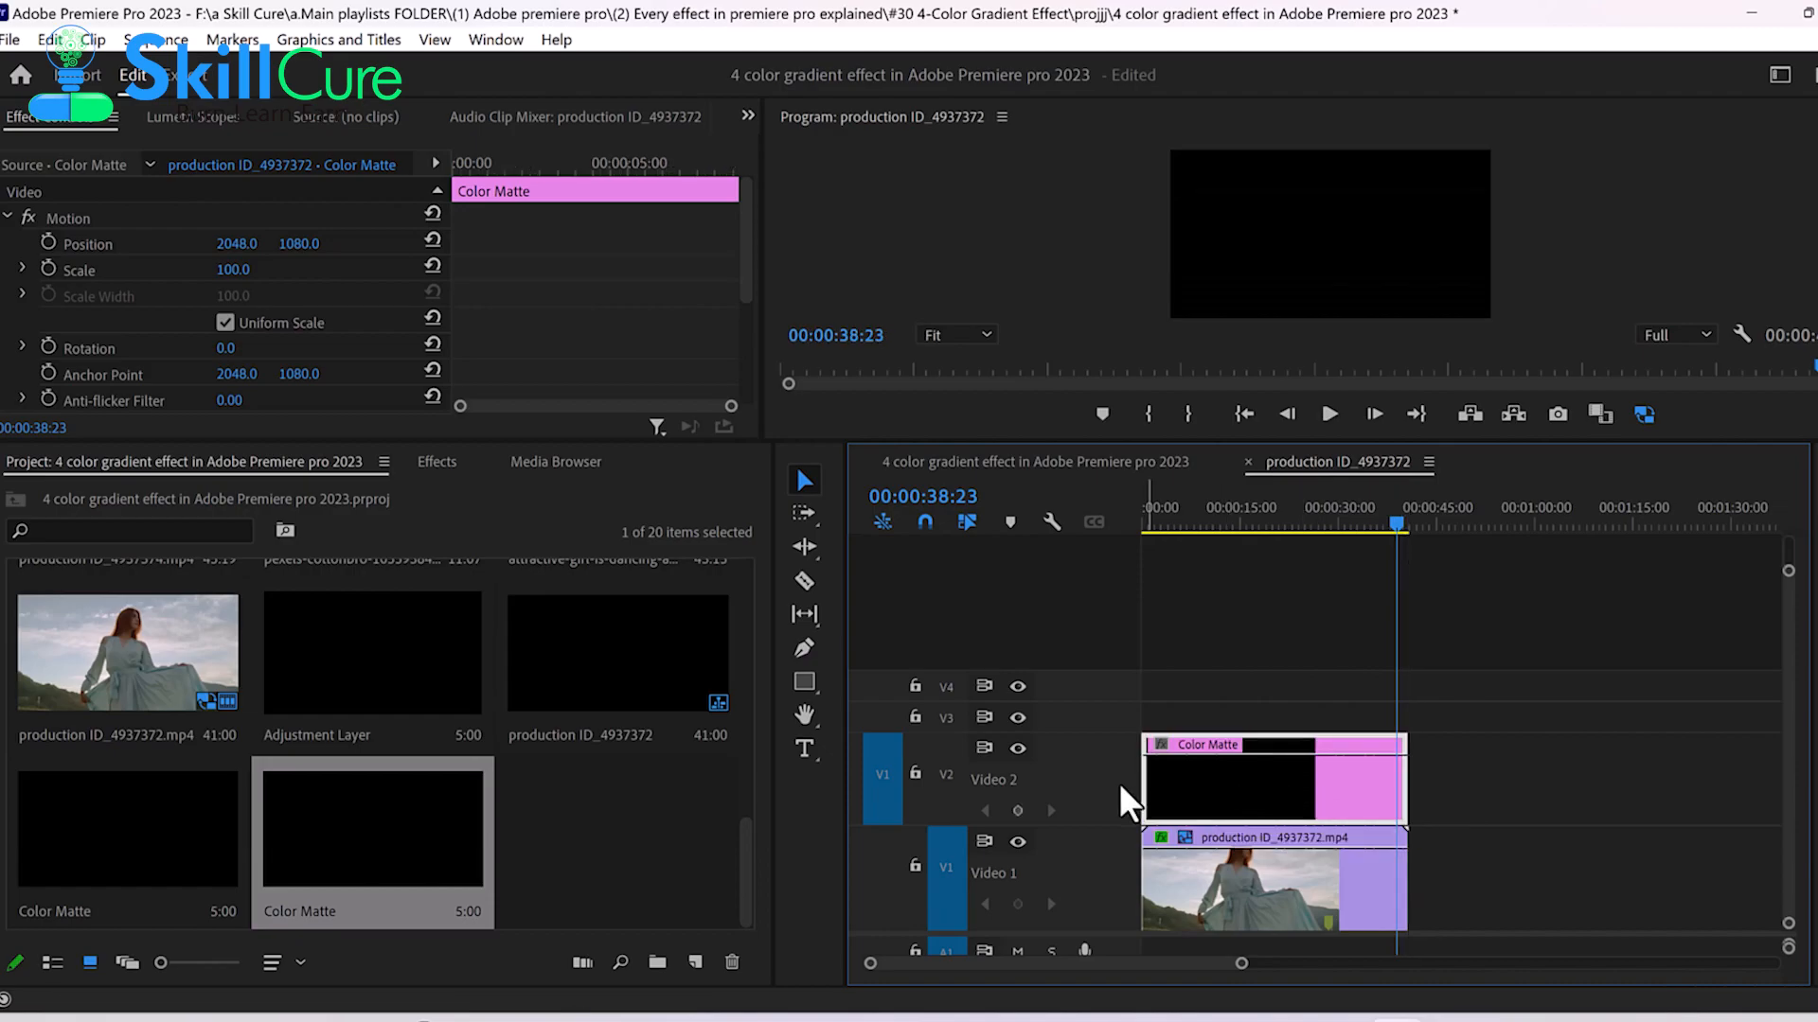
{"action": "left_click_drag", "start_coordinate": [1386, 782], "coordinate": [1399, 782]}
{"action": "left_click_drag", "start_coordinate": [1388, 780], "coordinate": [1390, 780]}
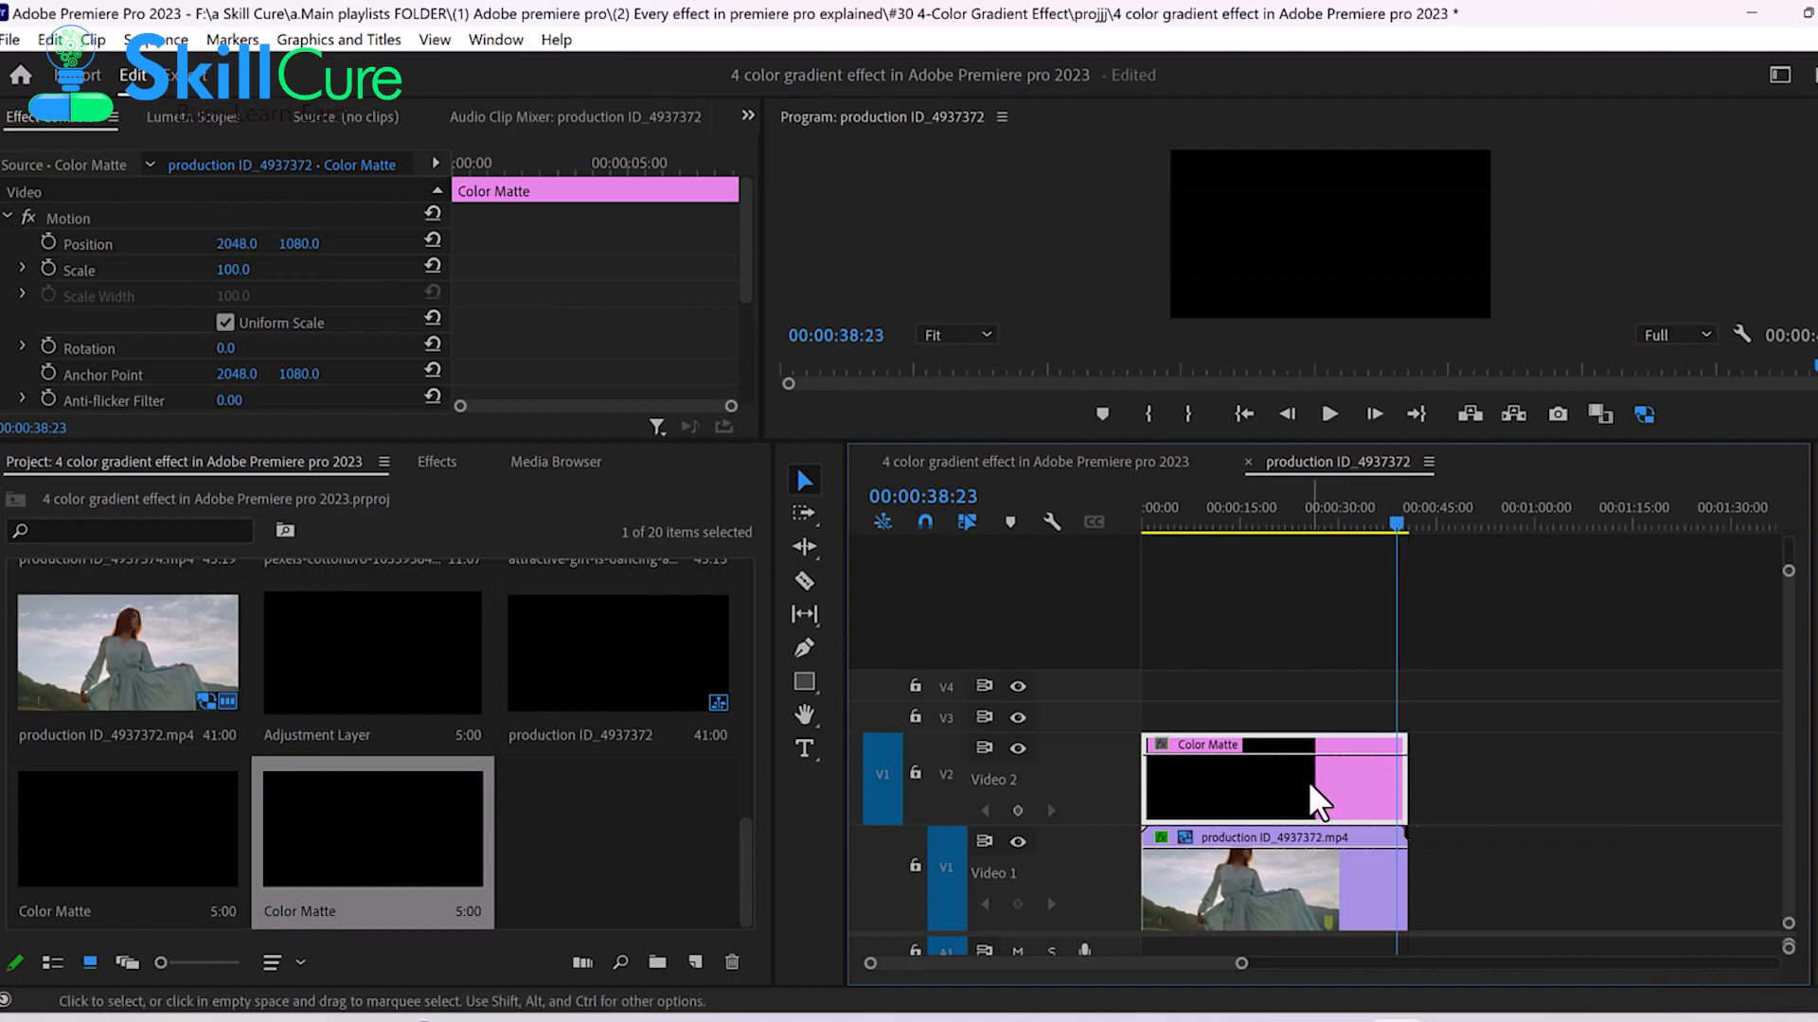
- Copy the 4-Color Gradient effect from the footage clip on V1
{"action": "left_click_drag", "start_coordinate": [1235, 524], "coordinate": [1241, 650]}
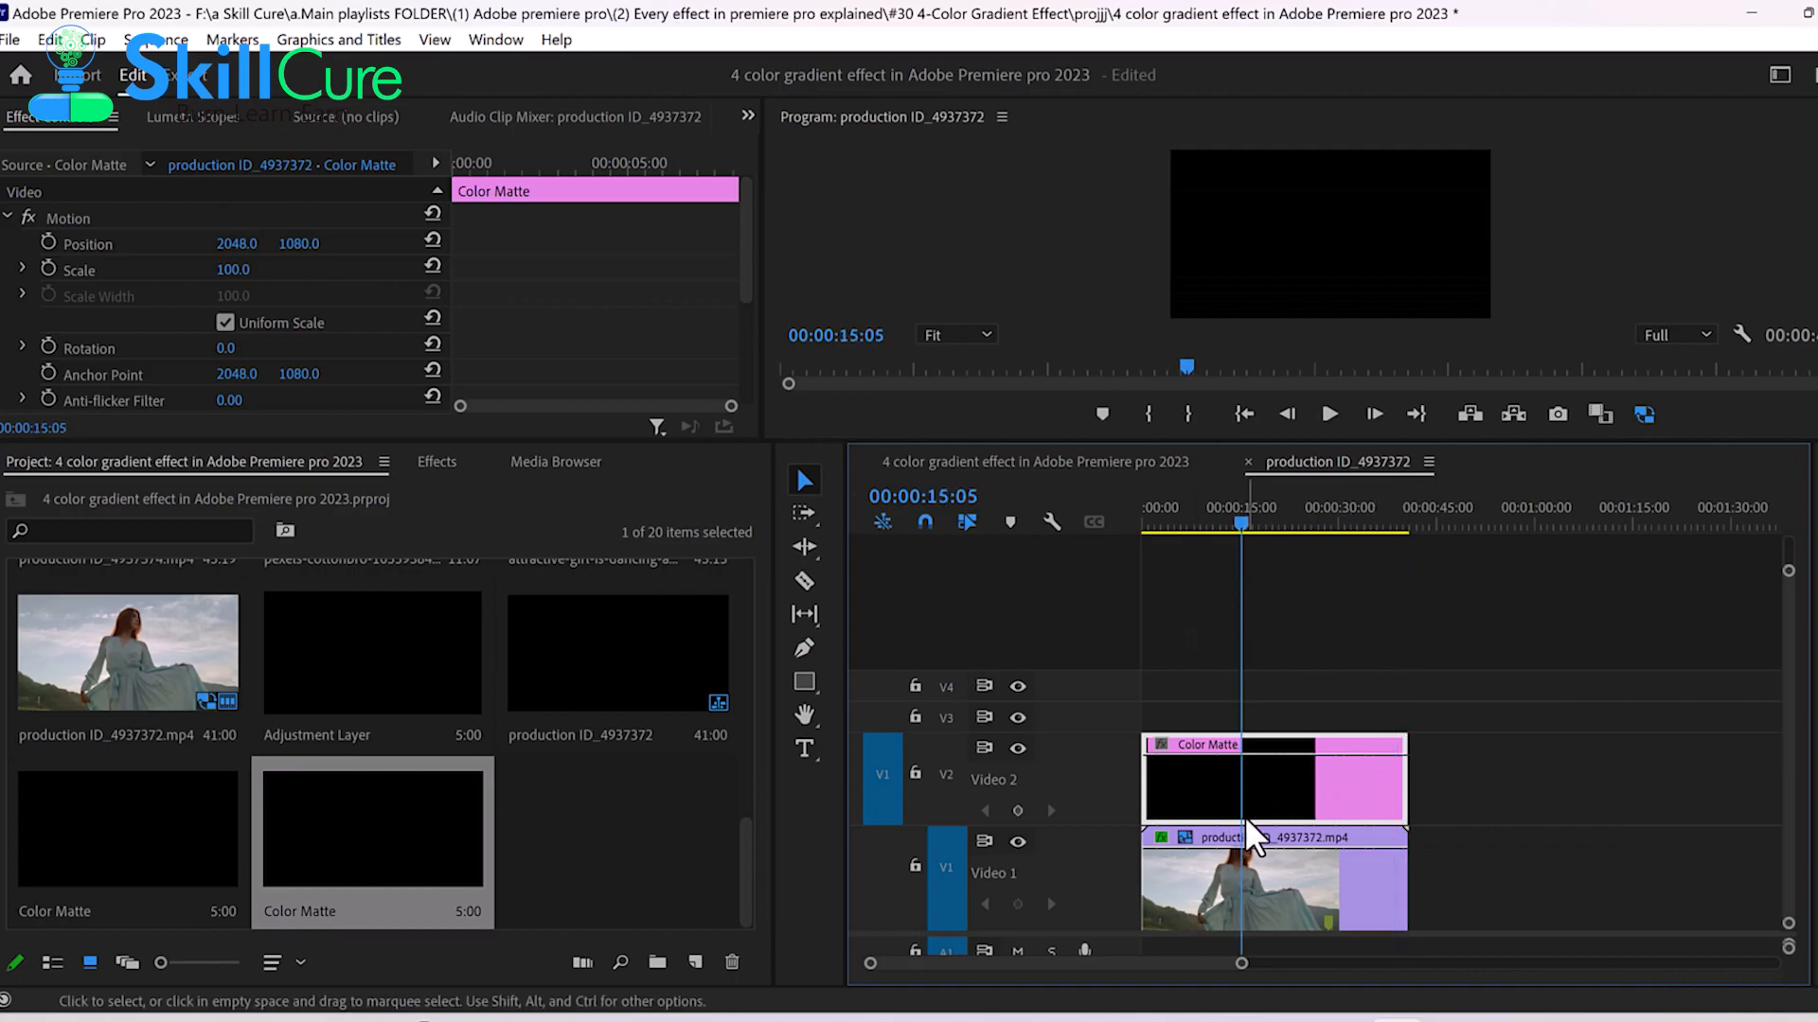
{"action": "left_click", "coordinate": [1258, 925]}
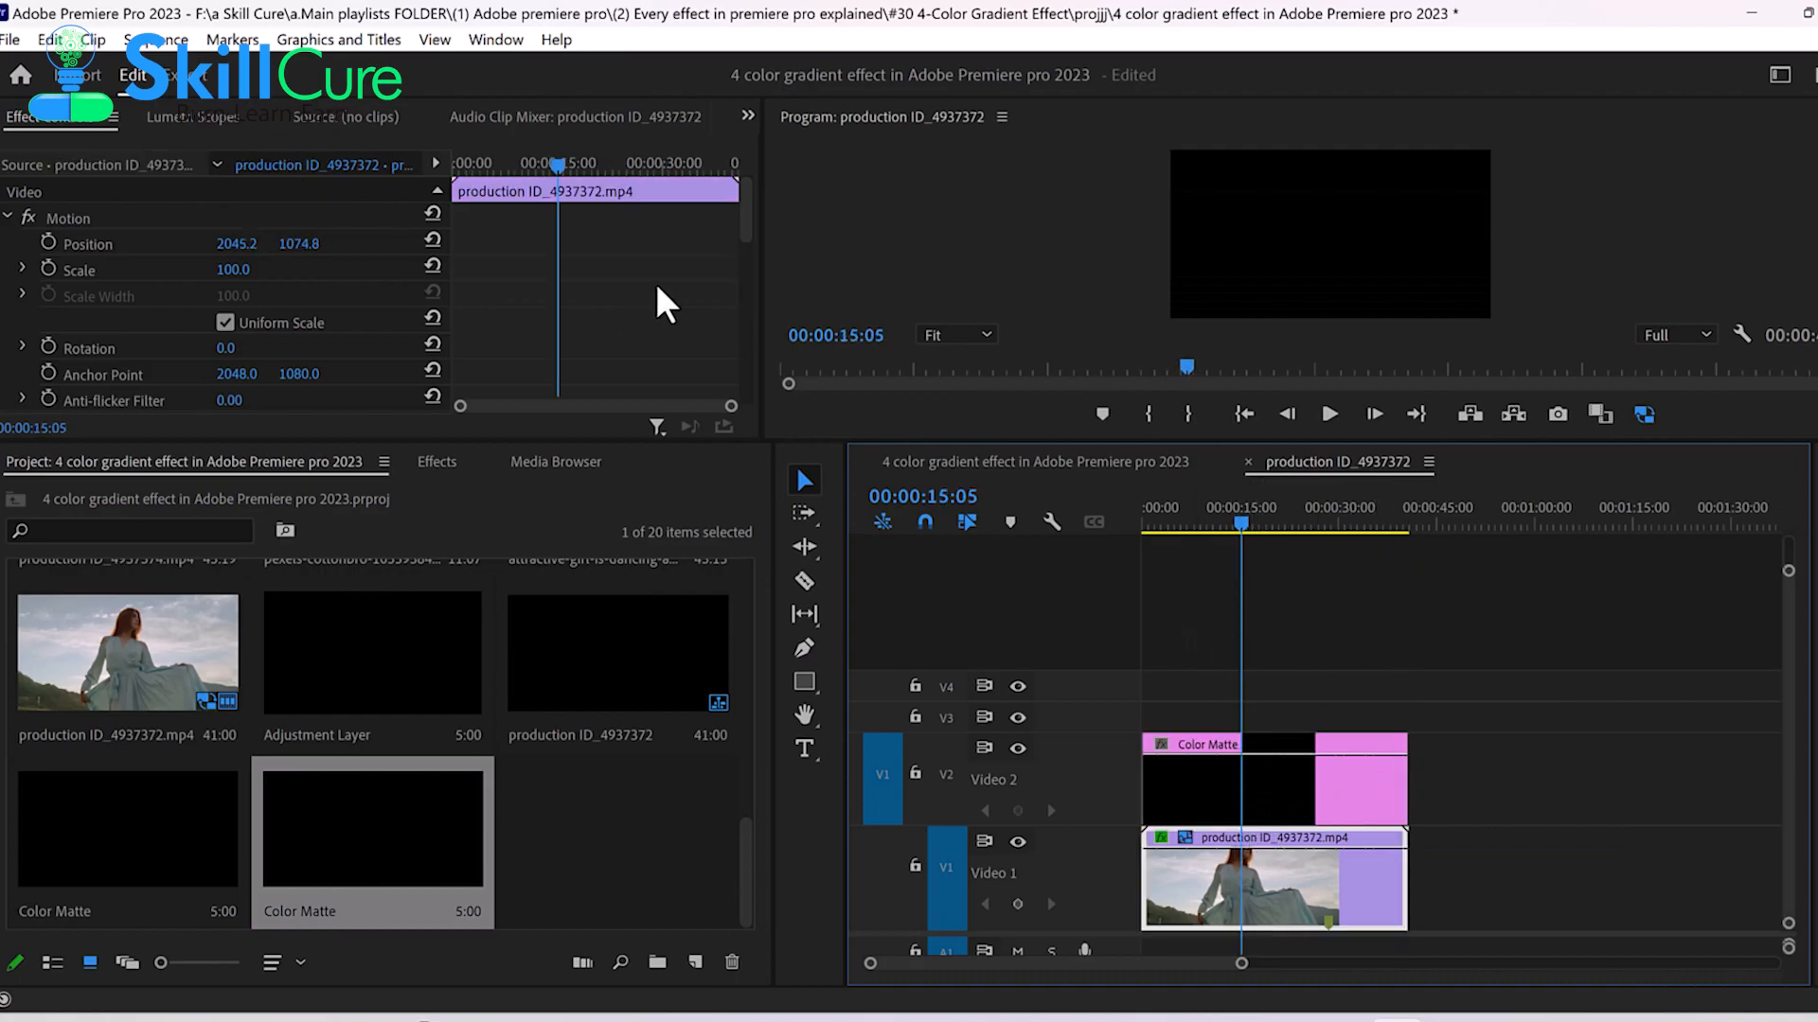
{"action": "scroll", "coordinate": [660, 296], "scroll_direction": "down", "scroll_amount": 3}
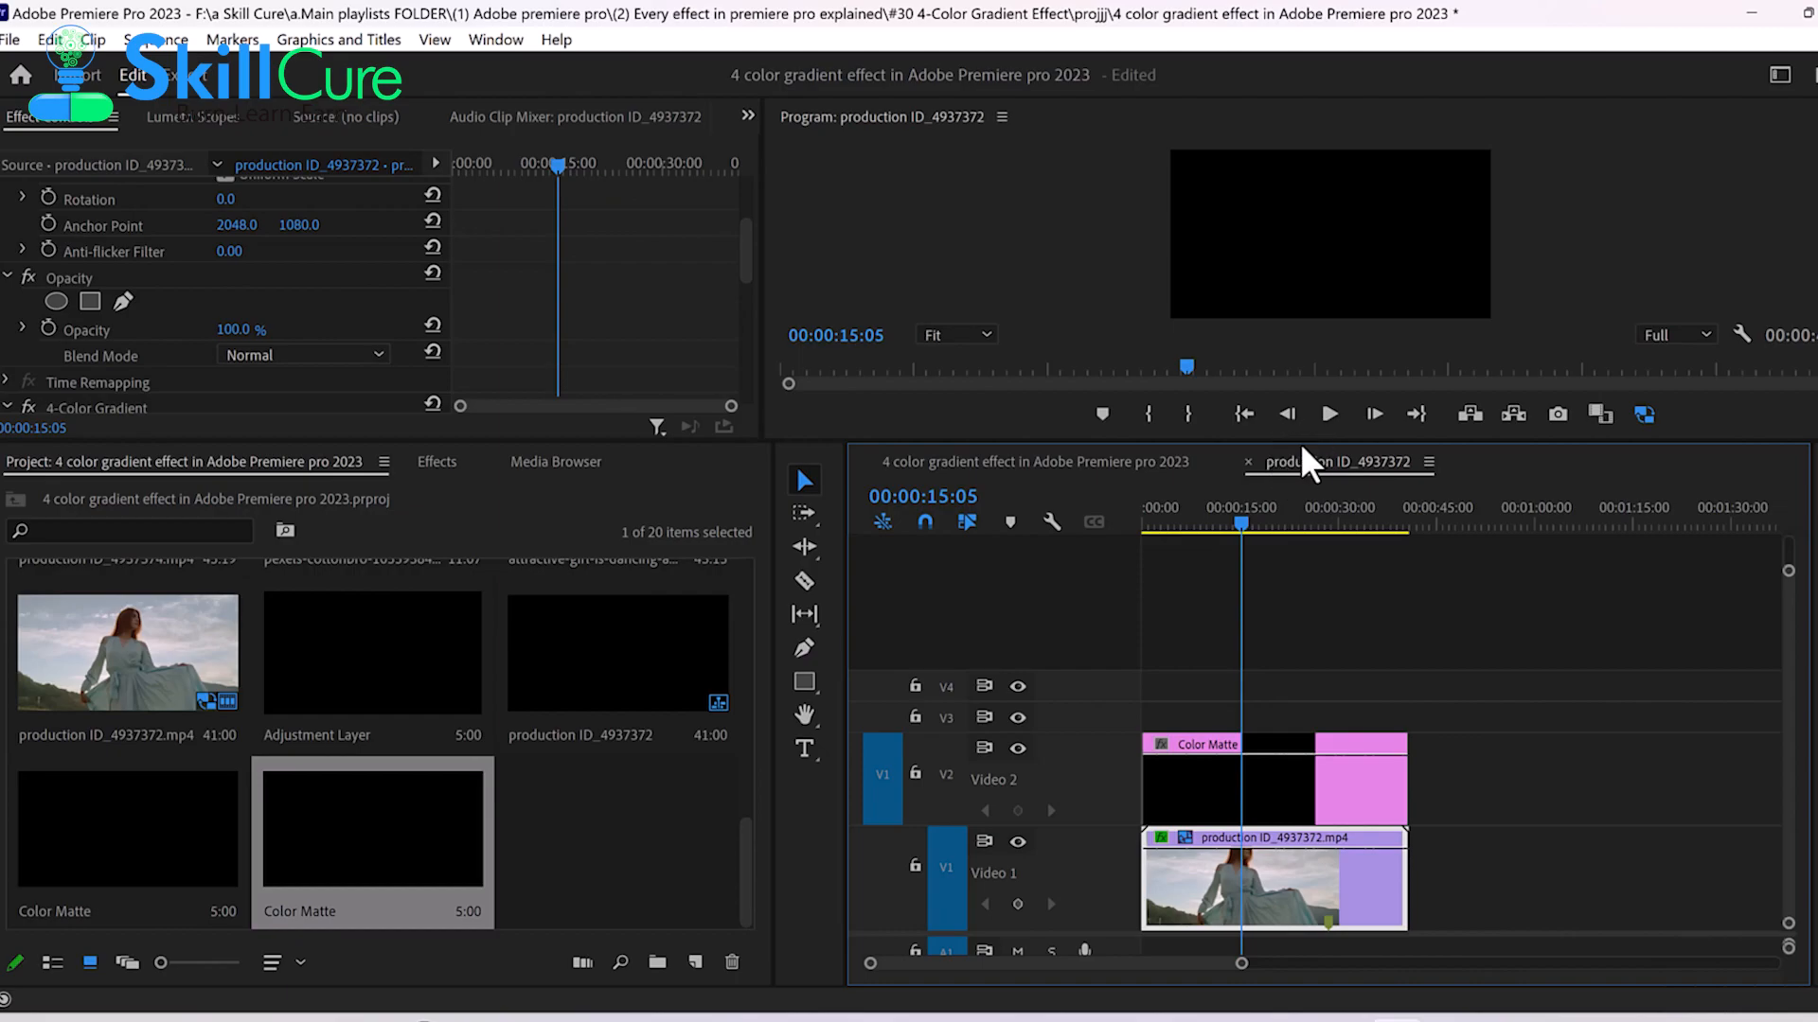
{"action": "left_click_drag", "start_coordinate": [1230, 443], "coordinate": [1231, 641]}
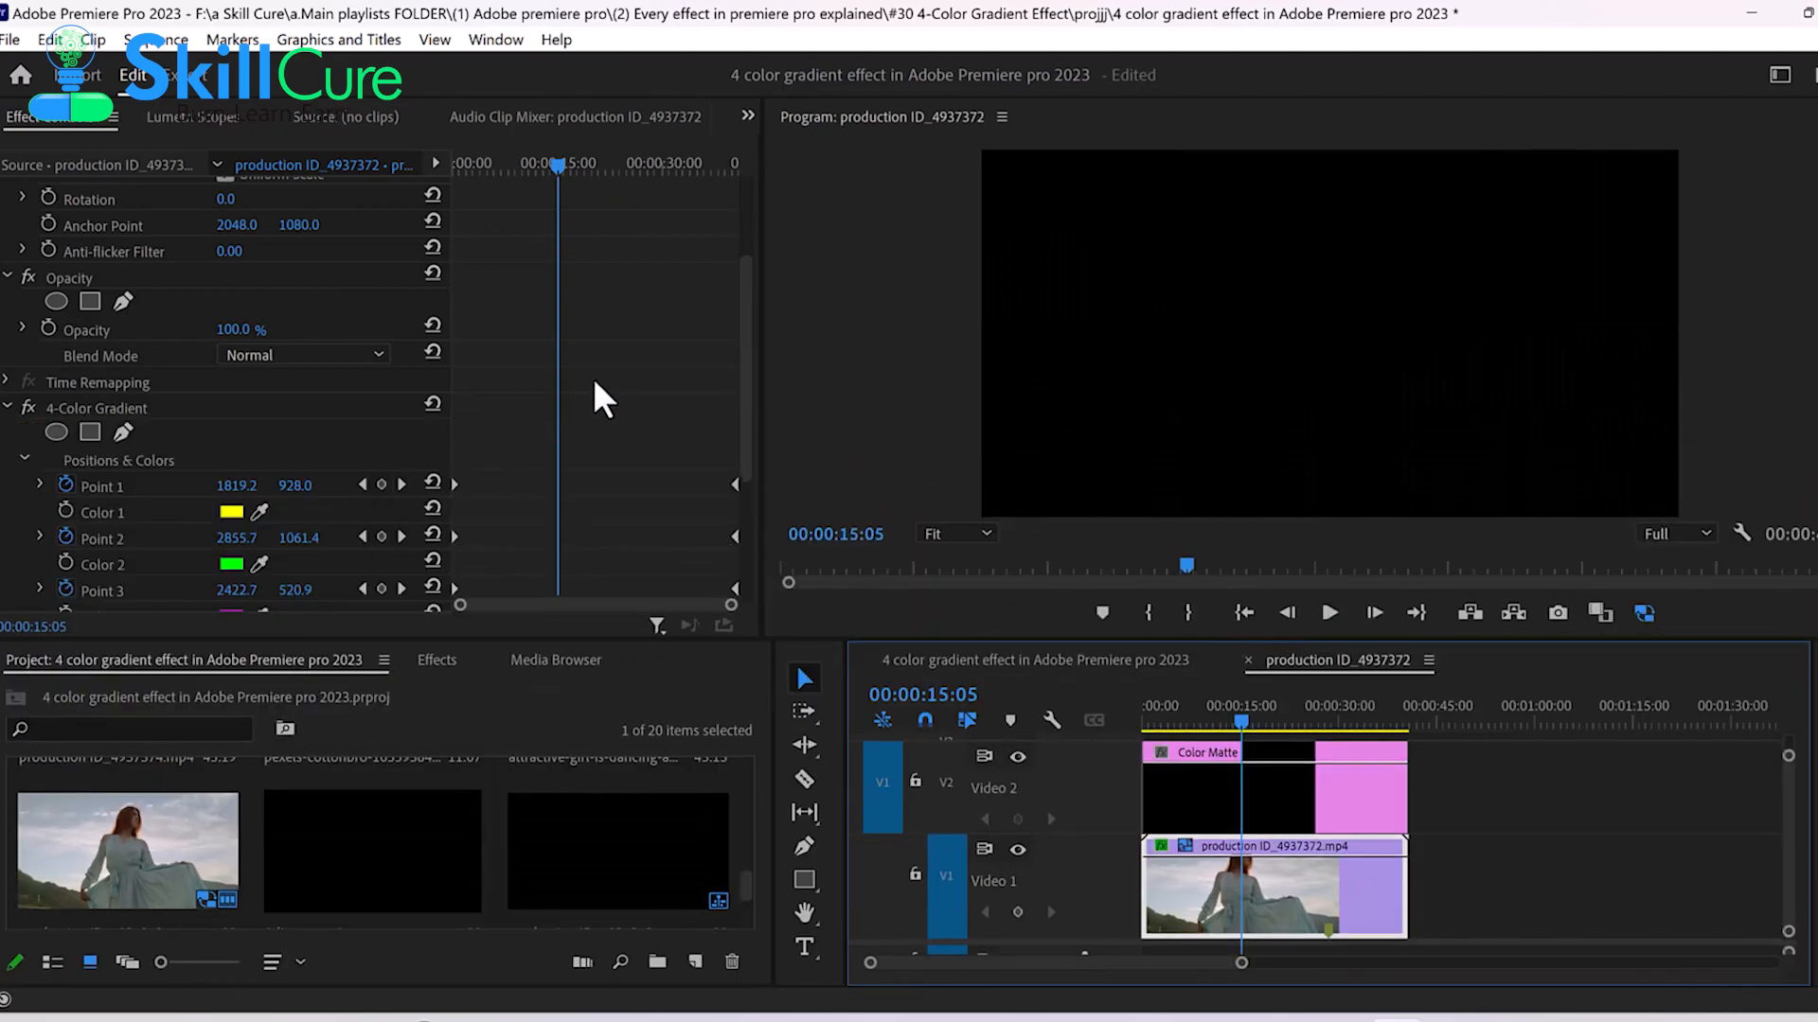
{"action": "scroll", "coordinate": [592, 402], "scroll_direction": "down", "scroll_amount": 2}
{"action": "left_click", "coordinate": [140, 311]}
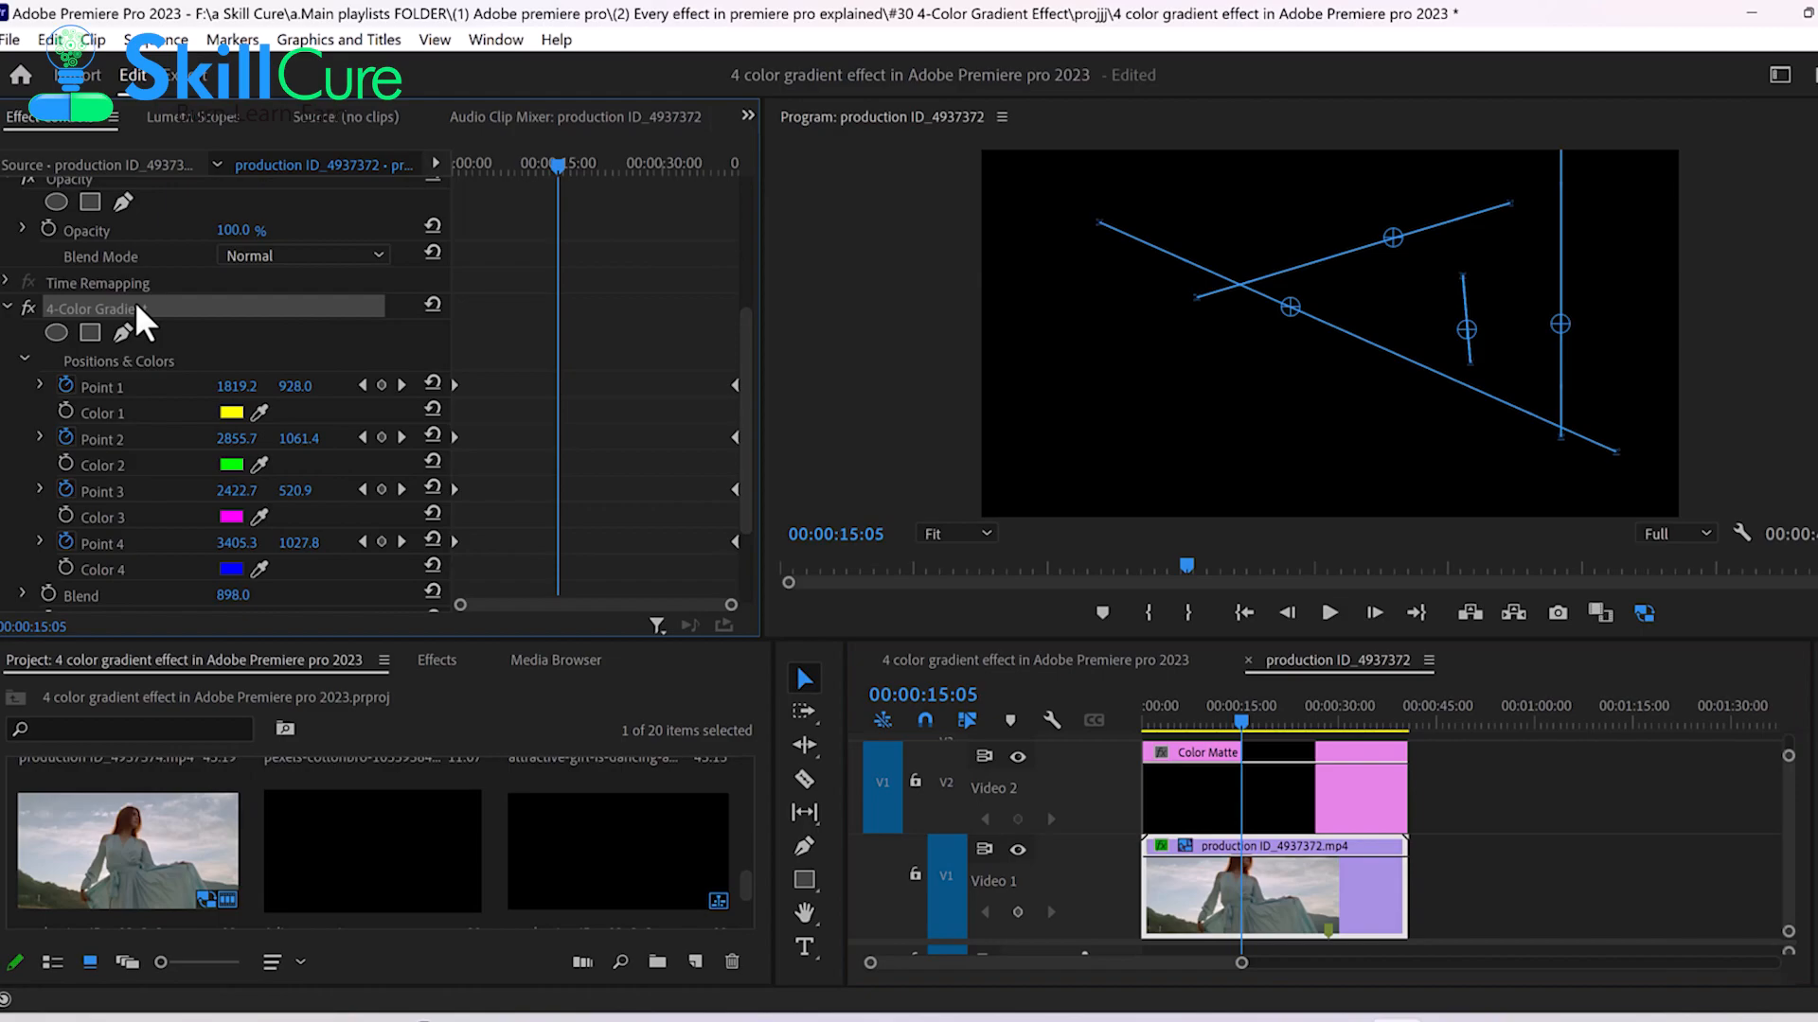
{"action": "right_click", "coordinate": [151, 320]}
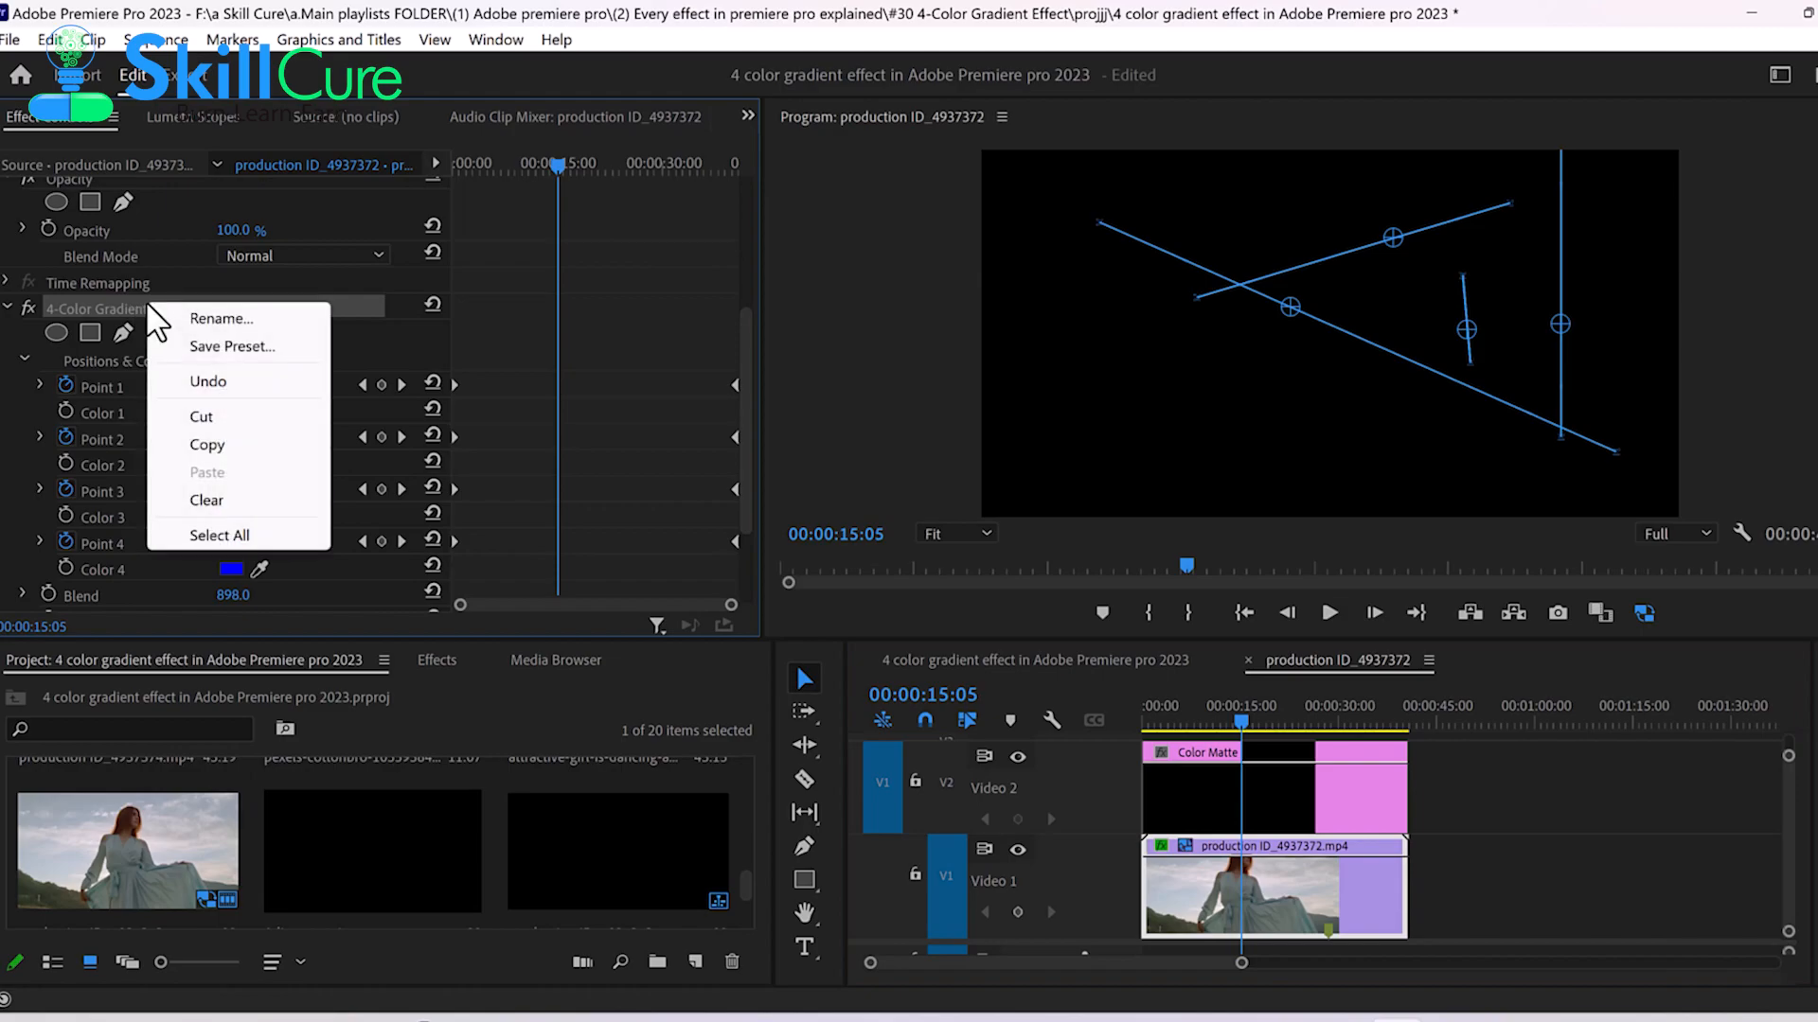
{"action": "left_click", "coordinate": [207, 445]}
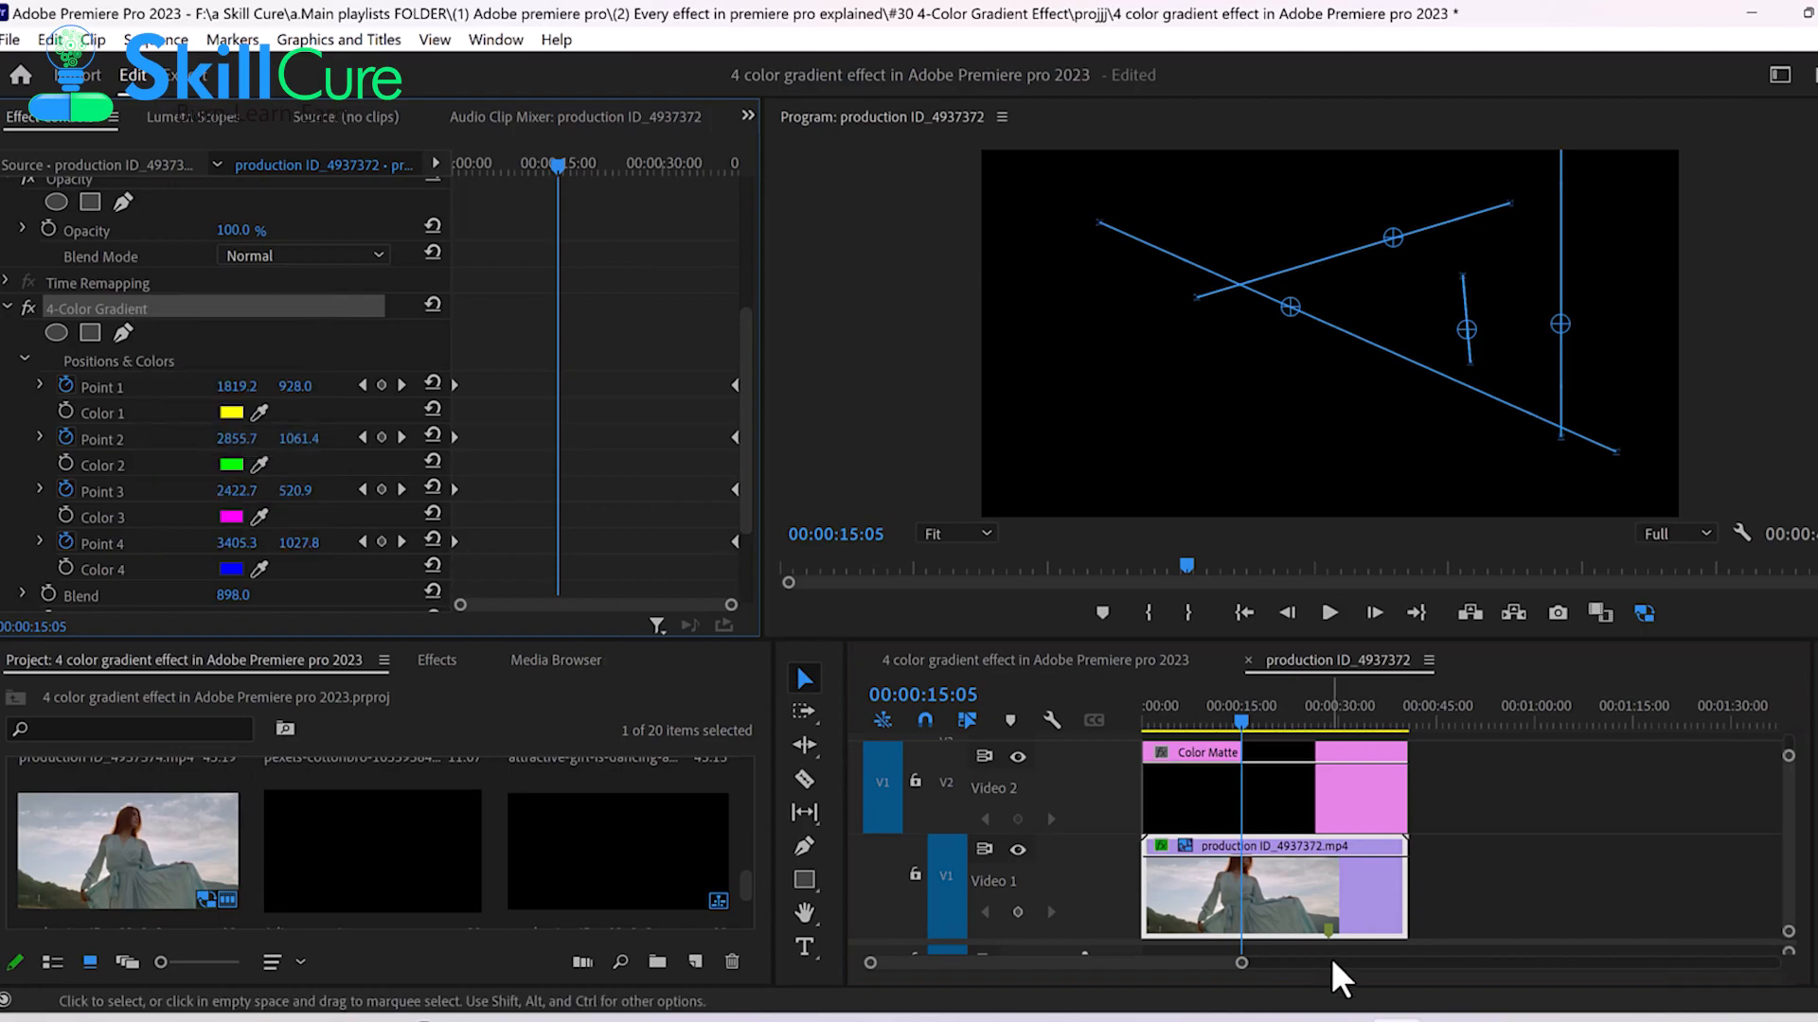
- Paste the copied 4-Color Gradient onto the Color Matte clip on V2 and move the playhead to 00:00:21:11
{"action": "left_click", "coordinate": [1303, 806]}
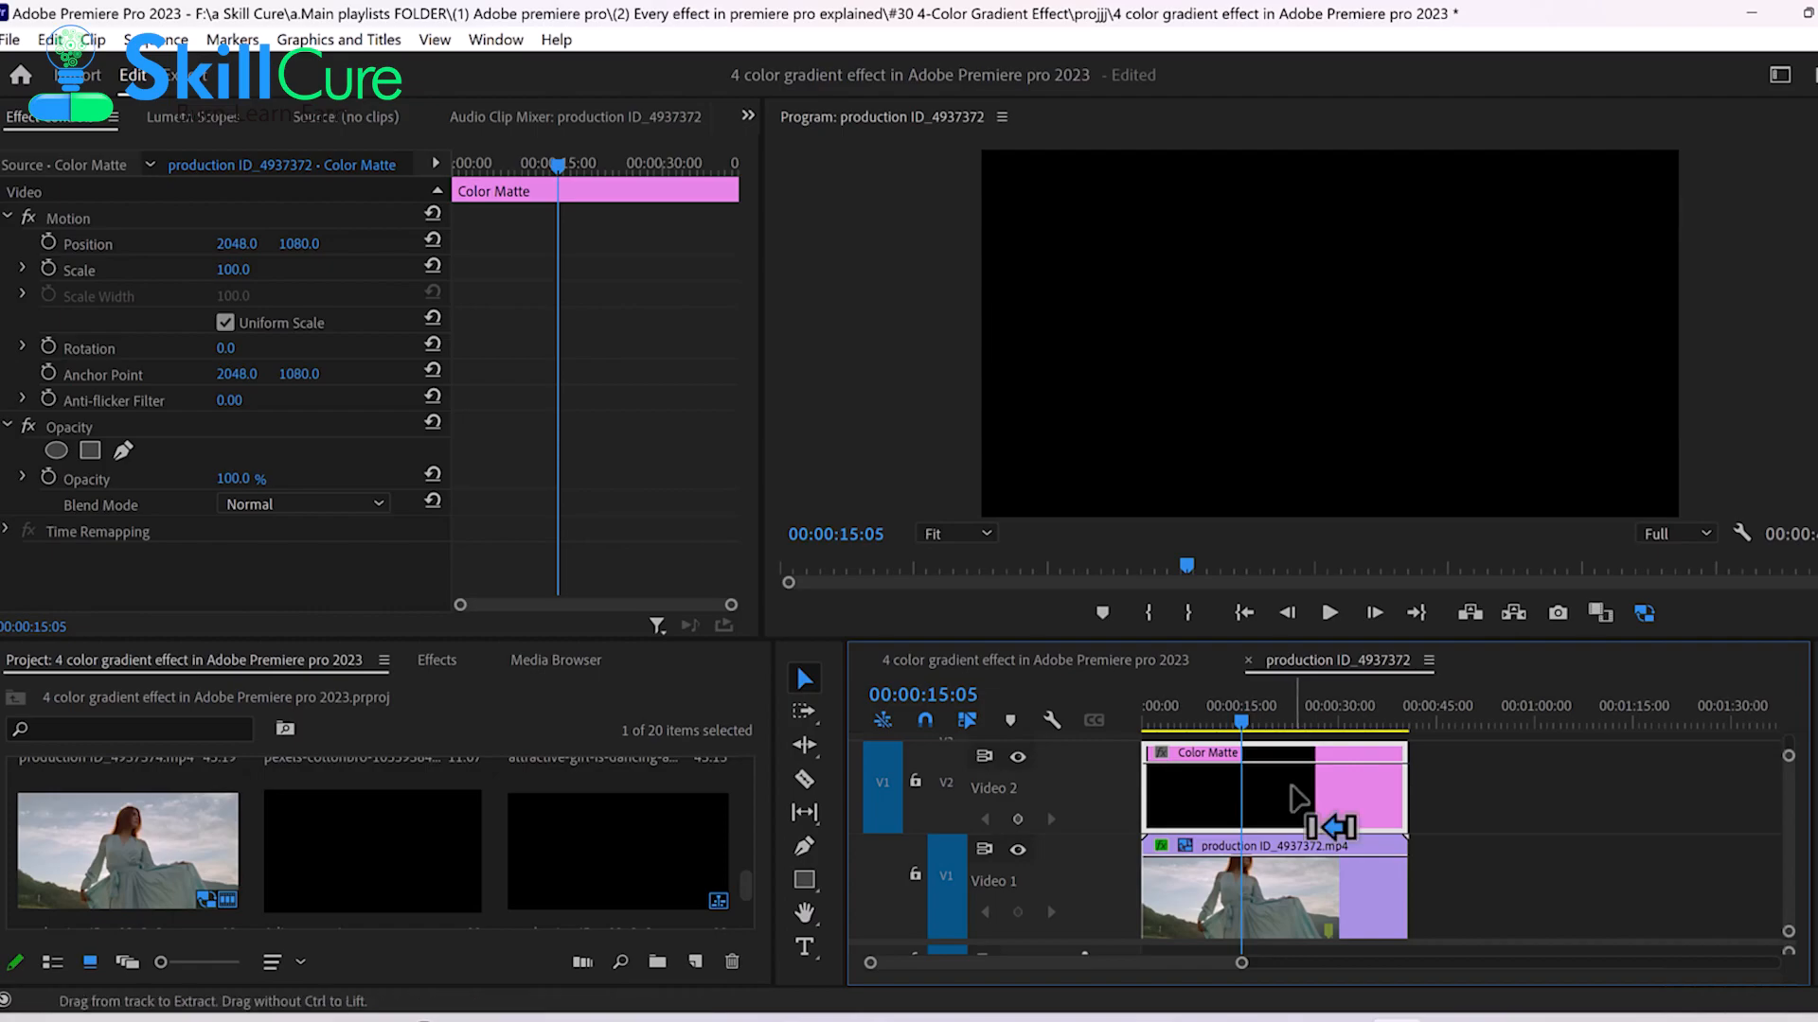
{"action": "key", "text": "ctrl+v"}
{"action": "left_click", "coordinate": [1286, 708]}
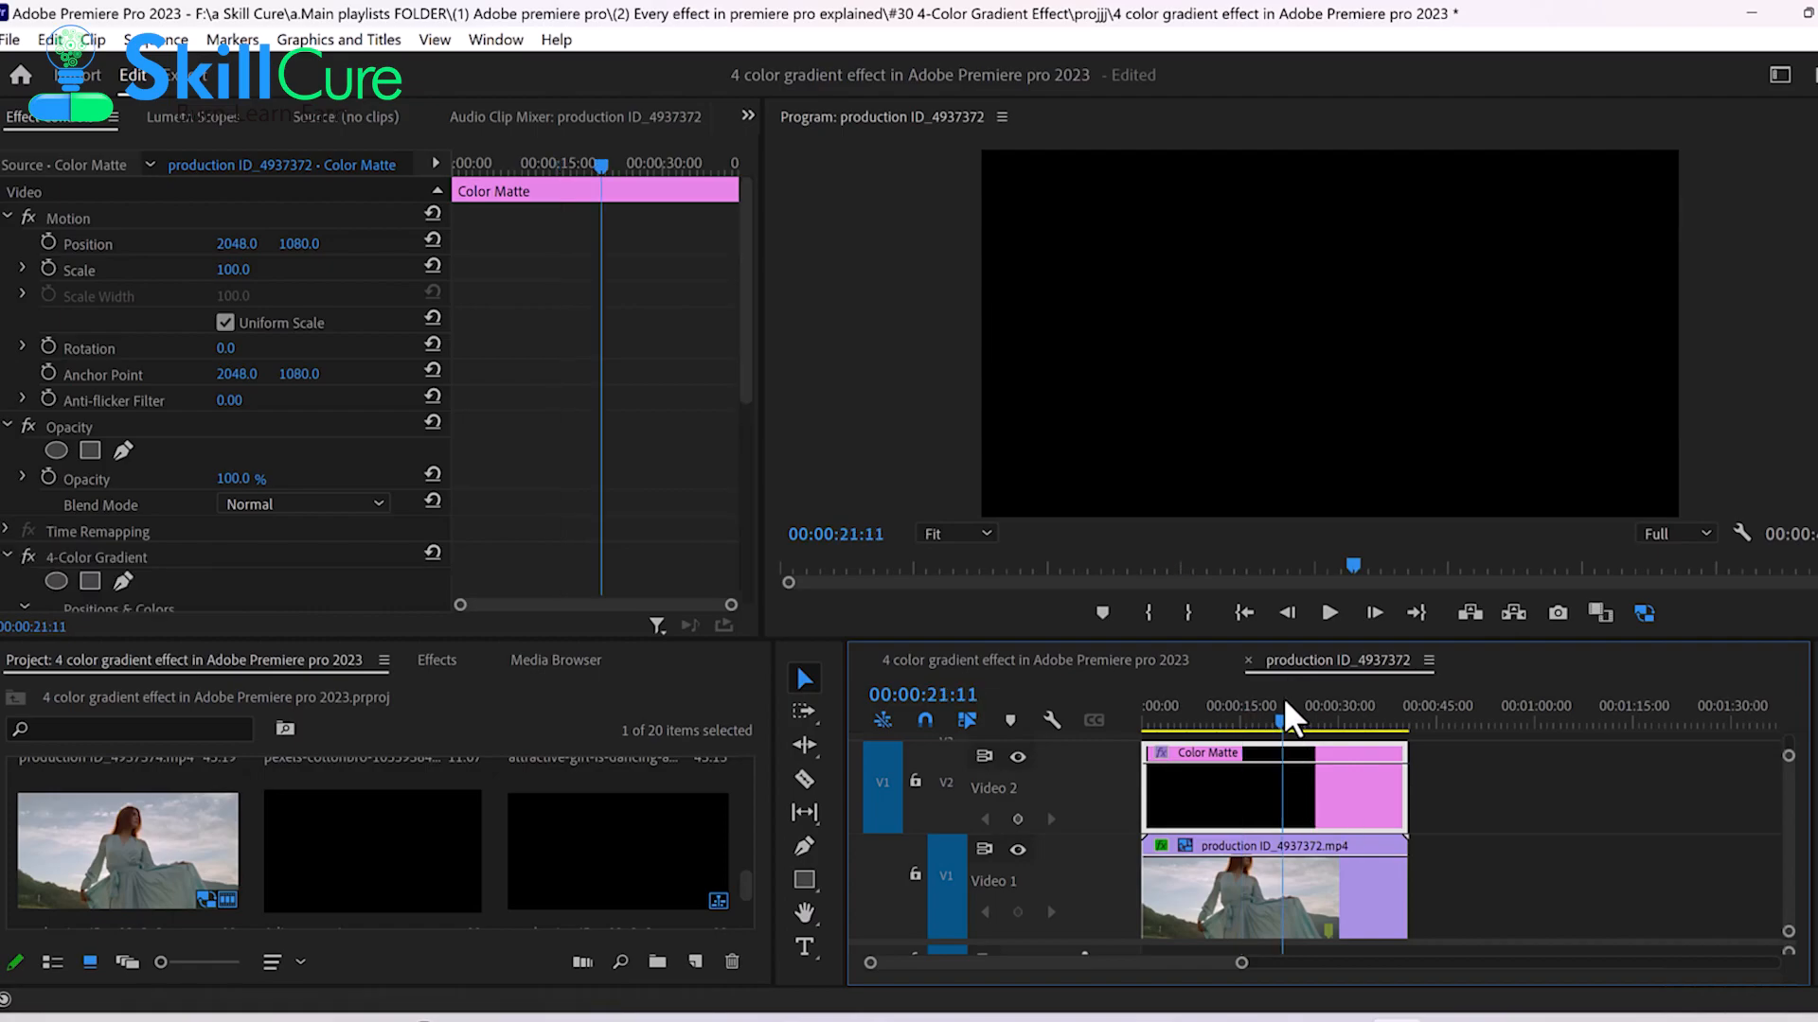
- Move the footage clip past the end of the Color Matte to preview the gradient alone, and bring it back to the sequence start
{"action": "left_click", "coordinate": [1266, 883]}
{"action": "left_click", "coordinate": [1267, 793]}
{"action": "left_click_drag", "start_coordinate": [1256, 862], "coordinate": [1529, 909]}
{"action": "left_click", "coordinate": [1264, 812]}
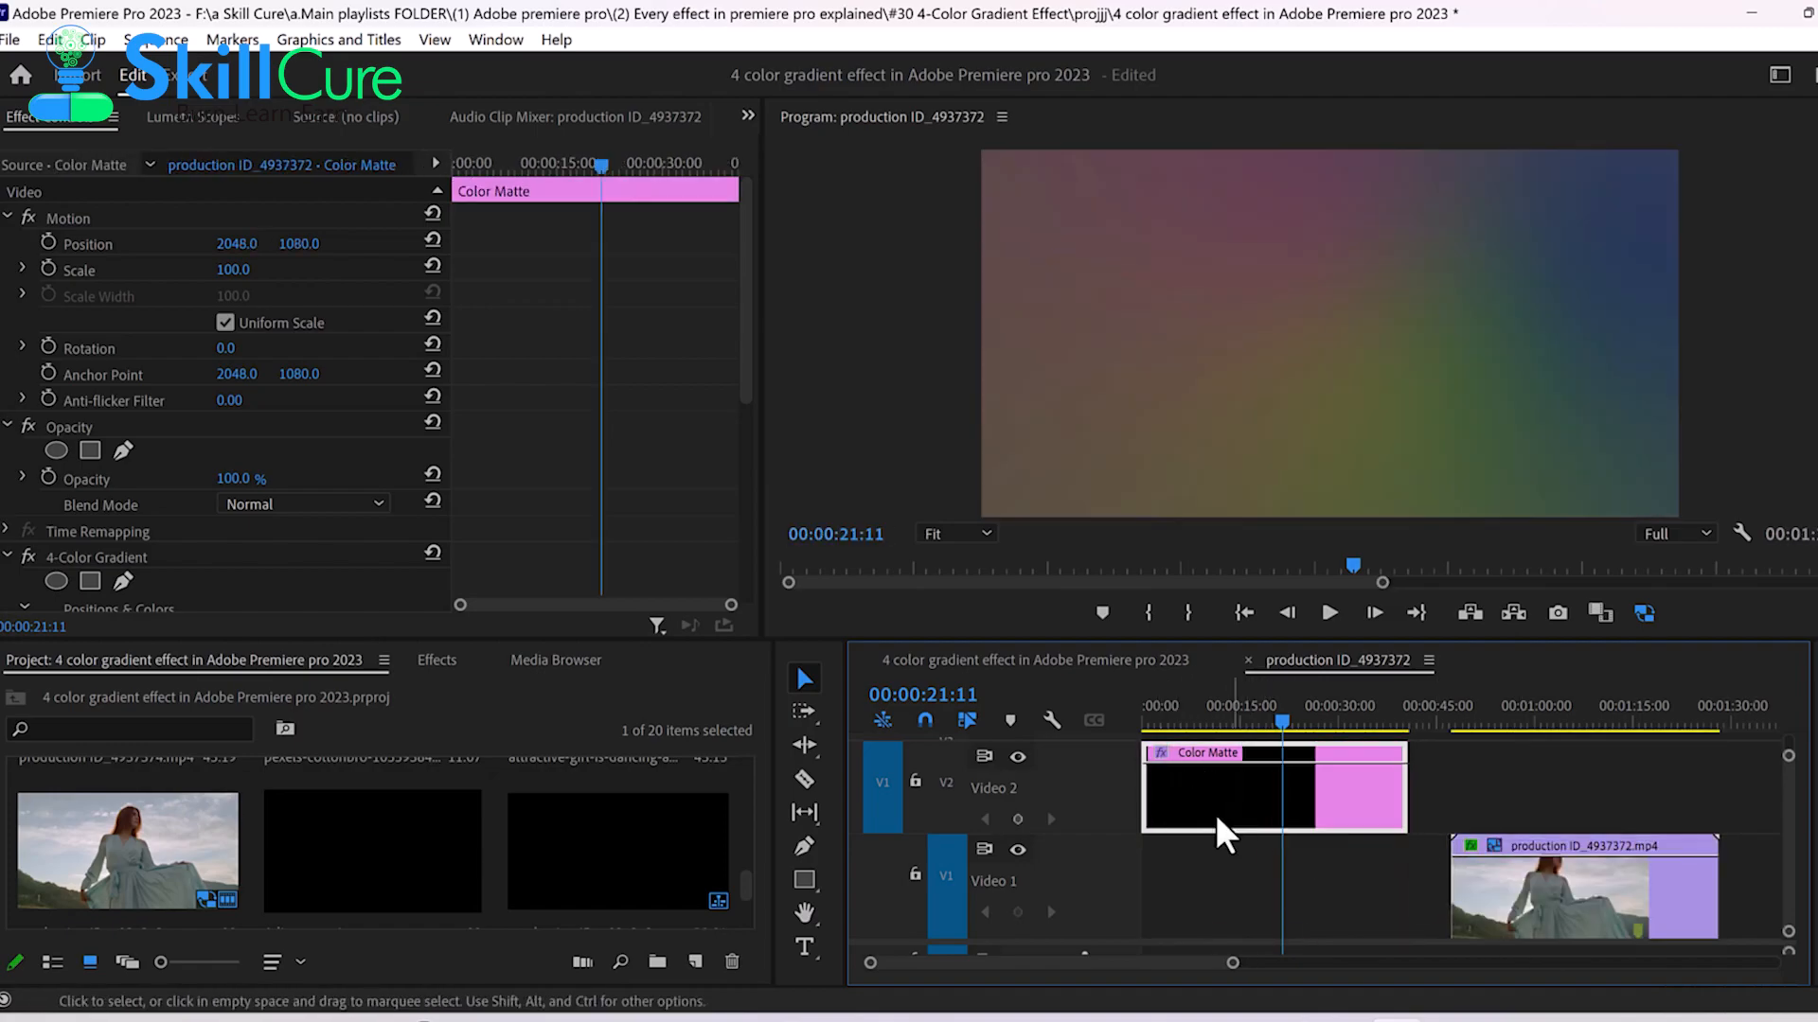
{"action": "left_click_drag", "start_coordinate": [1535, 907], "coordinate": [1230, 918]}
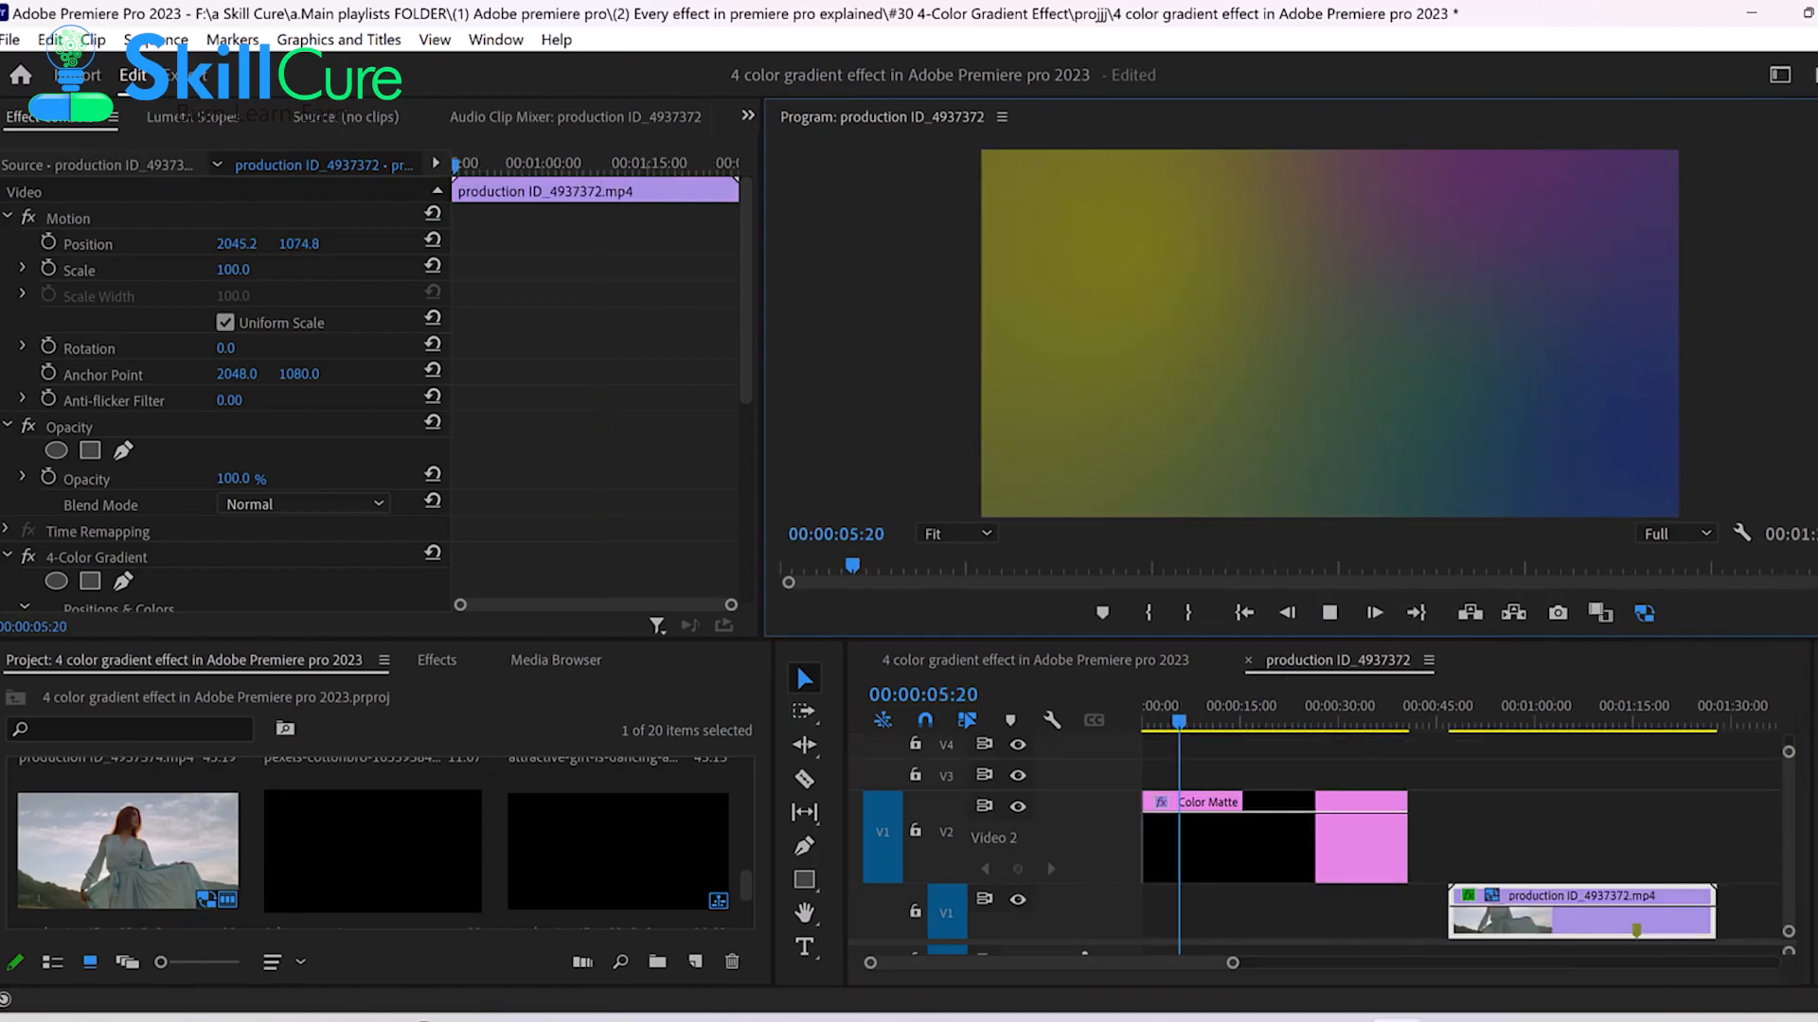
{"action": "left_click_drag", "start_coordinate": [1481, 928], "coordinate": [1076, 928]}
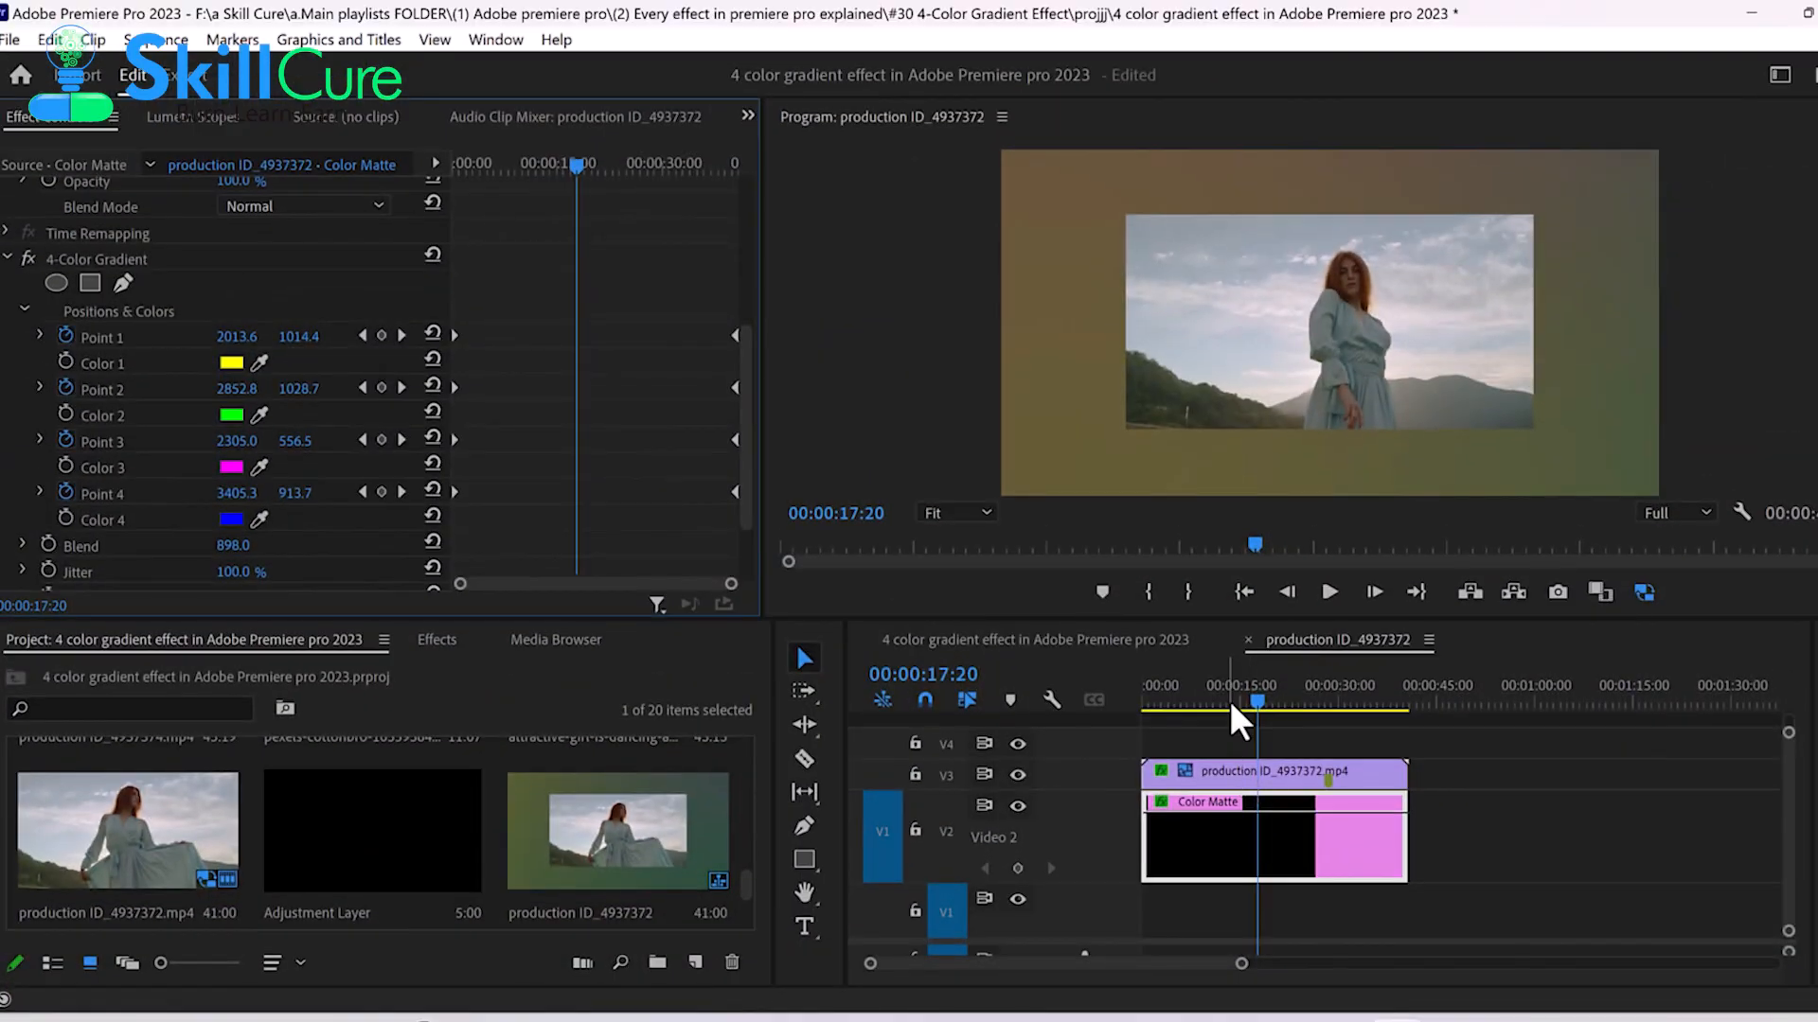
- Return the playhead to the start and rearrange the tracks with the Color Matte on V1 and the footage on V2
{"action": "left_click_drag", "start_coordinate": [1263, 696], "coordinate": [1144, 748]}
{"action": "mouse_move", "coordinate": [1217, 622]}
{"action": "left_mouse_down"}
{"action": "mouse_move", "coordinate": [1212, 721]}
{"action": "mouse_move", "coordinate": [1219, 602]}
{"action": "left_mouse_up"}
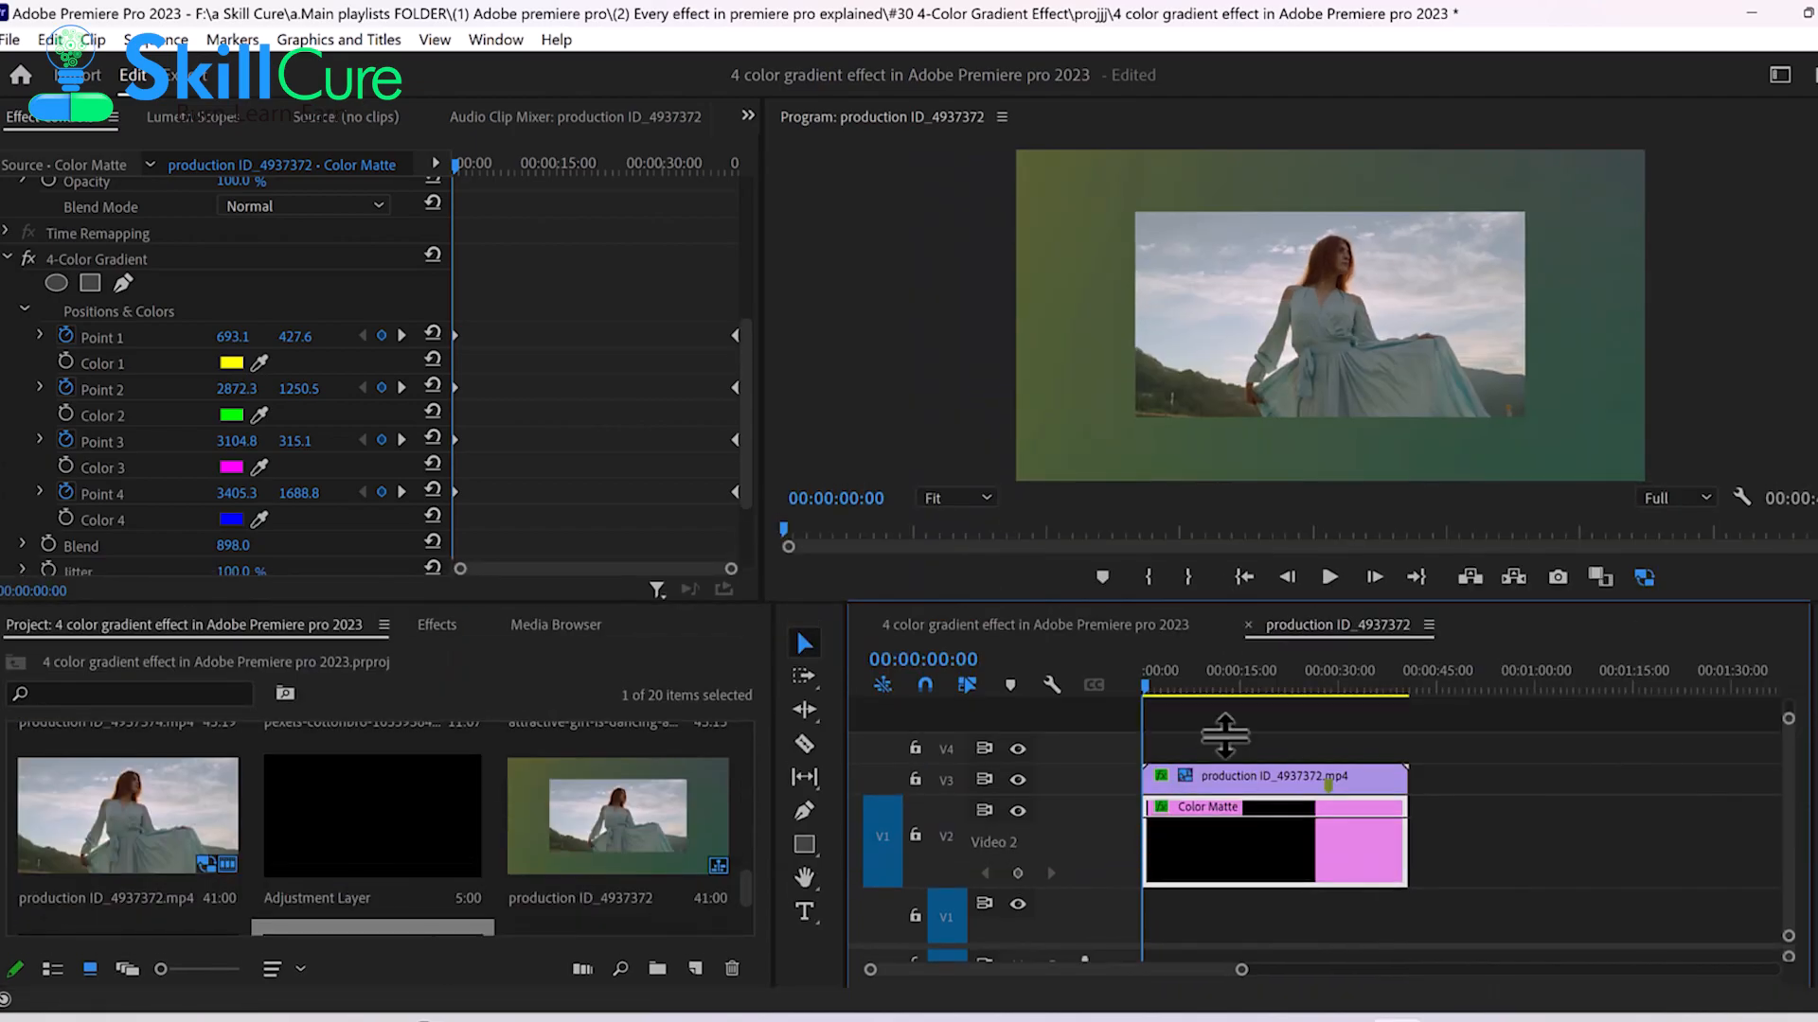
{"action": "left_click_drag", "start_coordinate": [1221, 850], "coordinate": [1229, 923]}
{"action": "mouse_move", "coordinate": [1209, 800]}
{"action": "left_mouse_down"}
{"action": "mouse_move", "coordinate": [1189, 861]}
{"action": "mouse_move", "coordinate": [1198, 833]}
{"action": "left_mouse_up"}
- Set the Color Matte's Scale to 83 so it forms a thin gradient border around the footage, and play the sequence
{"action": "left_click", "coordinate": [1202, 904]}
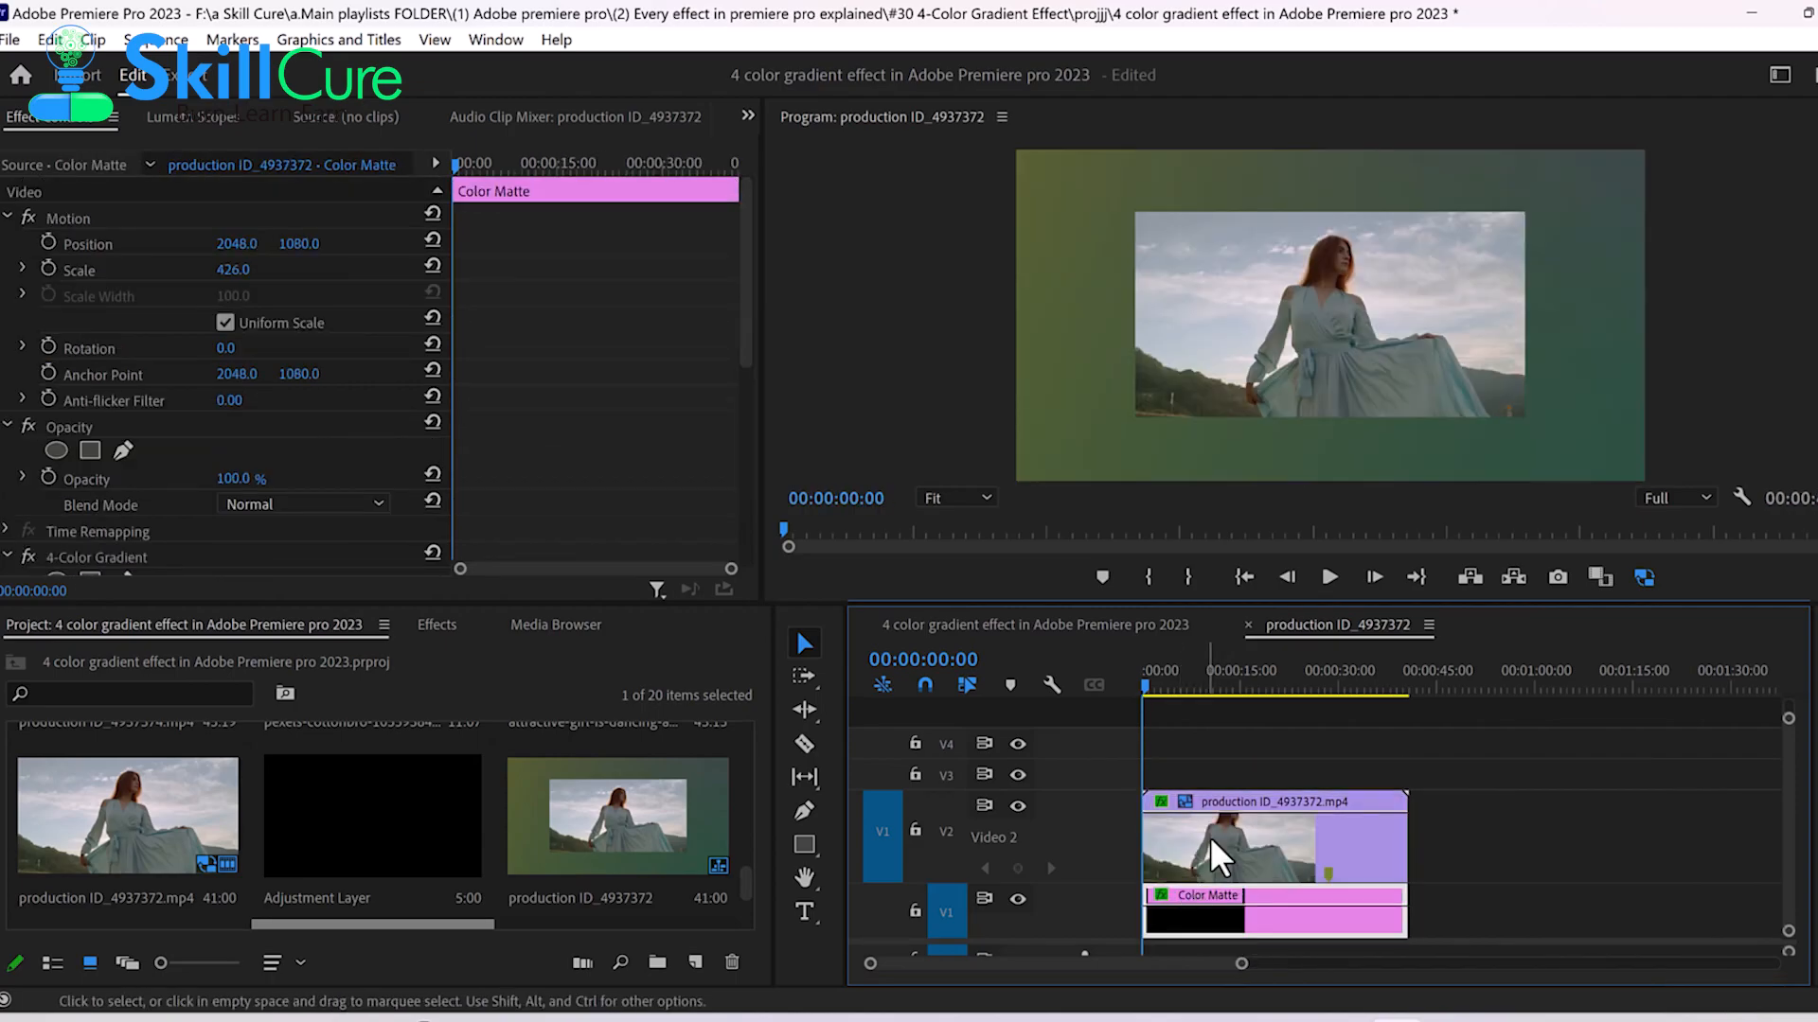
{"action": "left_click", "coordinate": [1221, 837]}
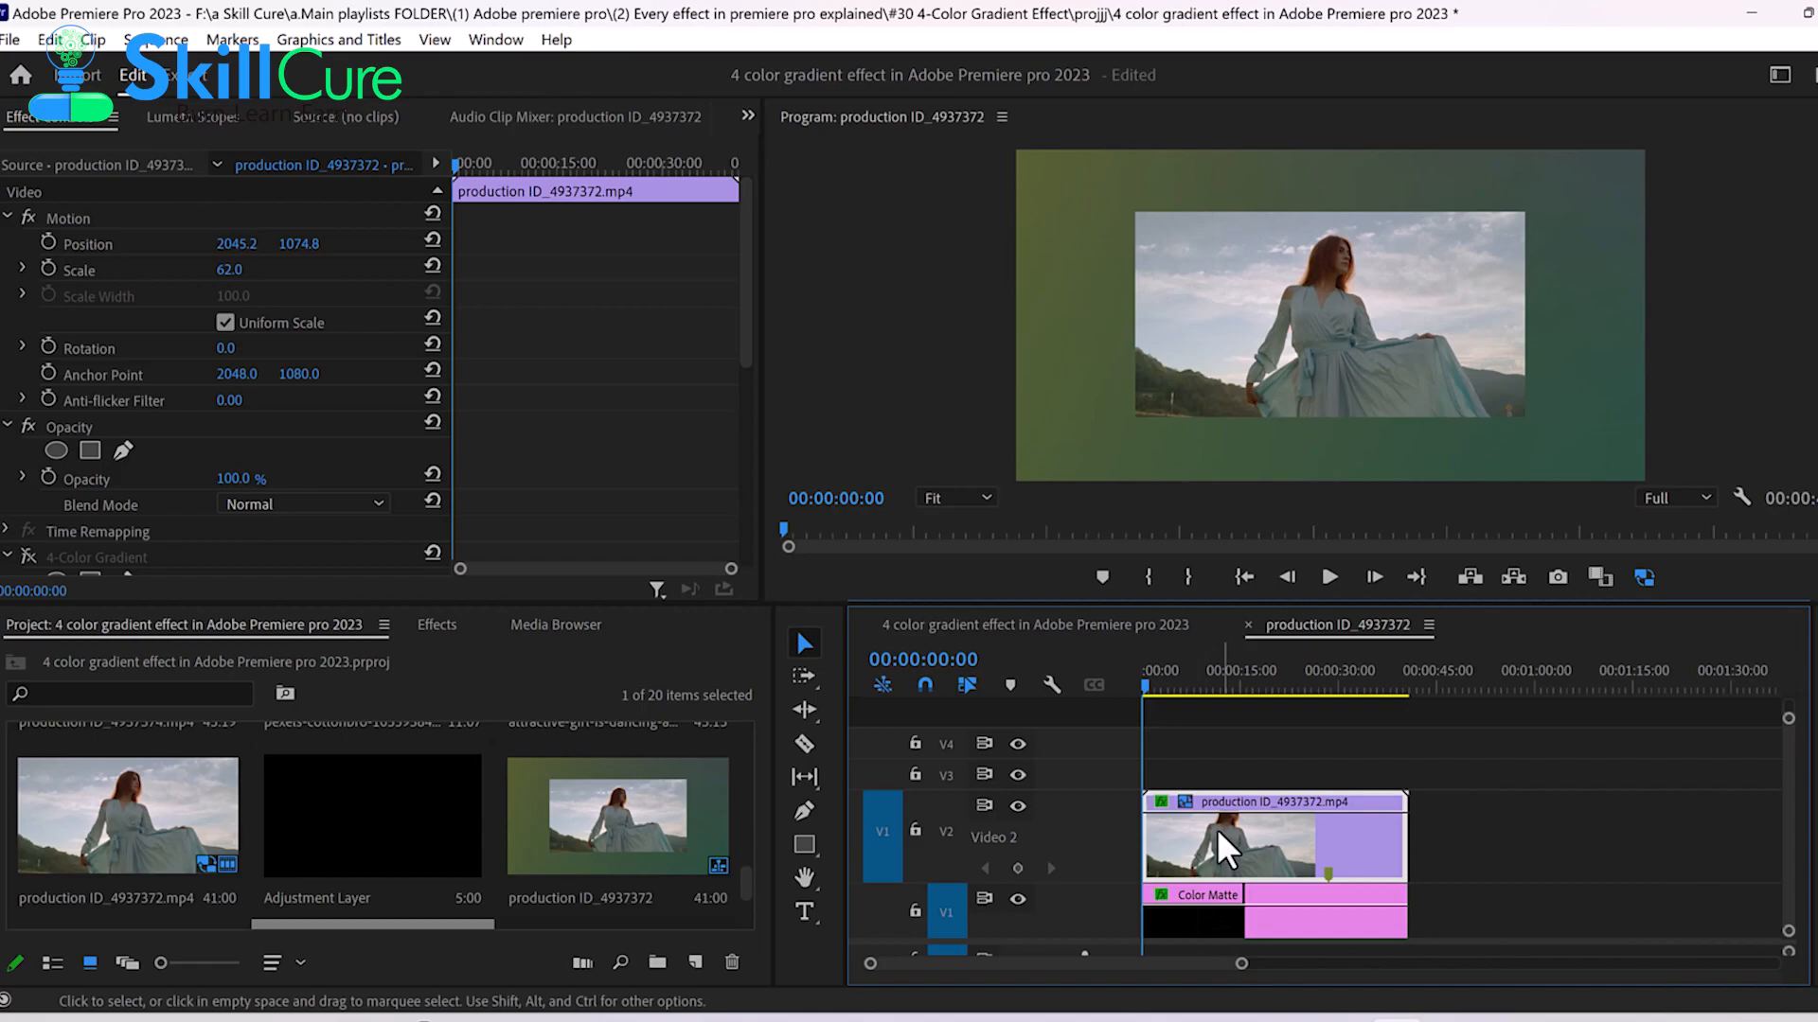
{"action": "scroll", "coordinate": [693, 422], "scroll_direction": "down", "scroll_amount": 5}
{"action": "scroll", "coordinate": [657, 426], "scroll_direction": "up", "scroll_amount": 4}
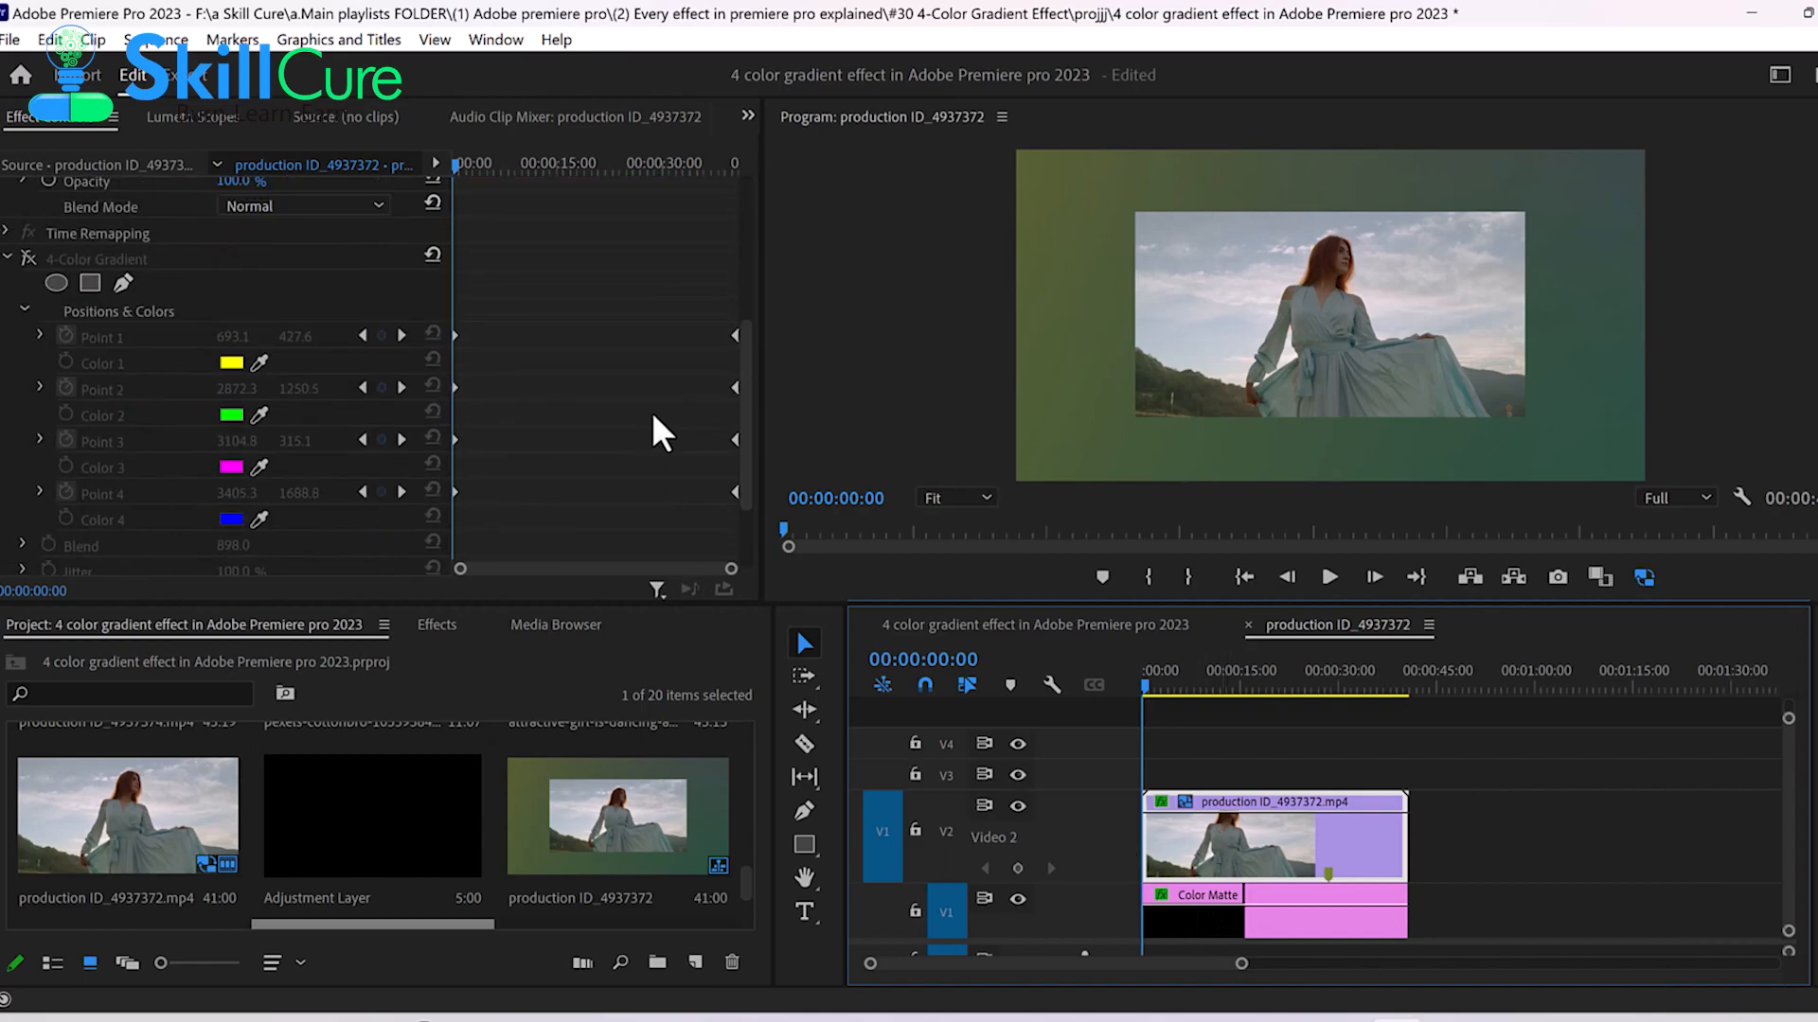
{"action": "left_click", "coordinate": [1205, 907]}
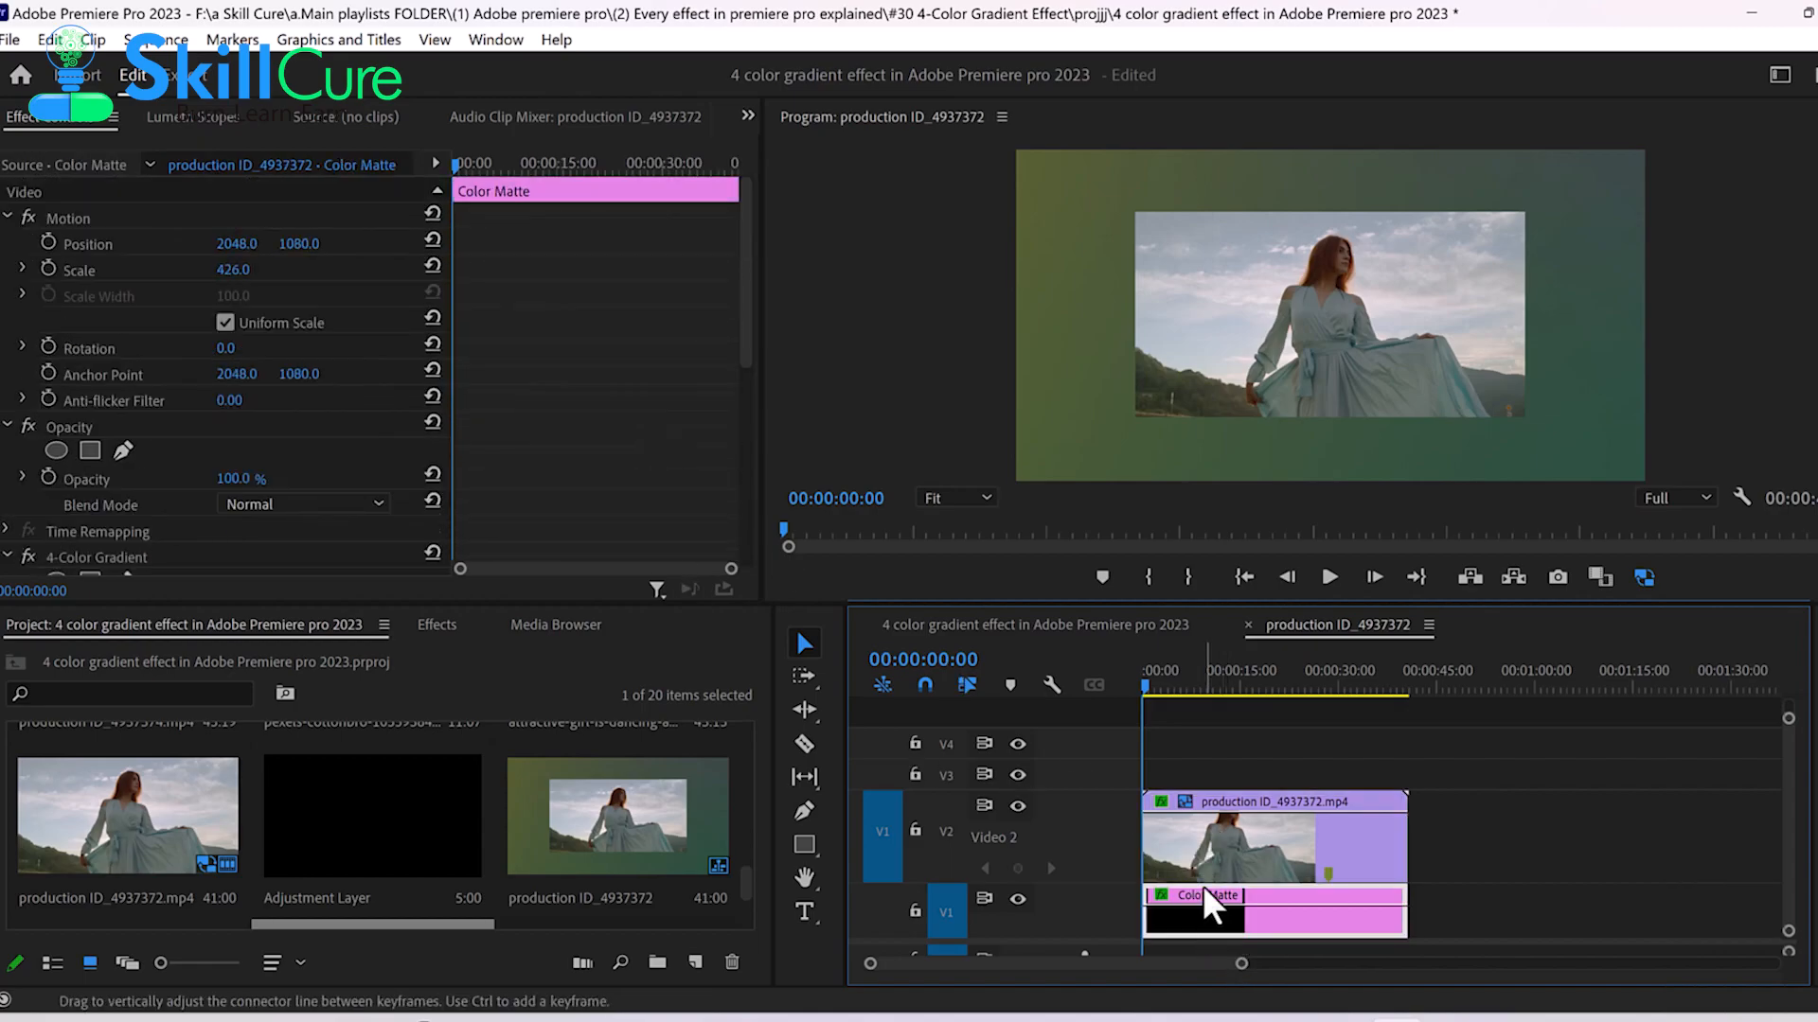
{"action": "left_click_drag", "start_coordinate": [227, 282], "coordinate": [2, 282]}
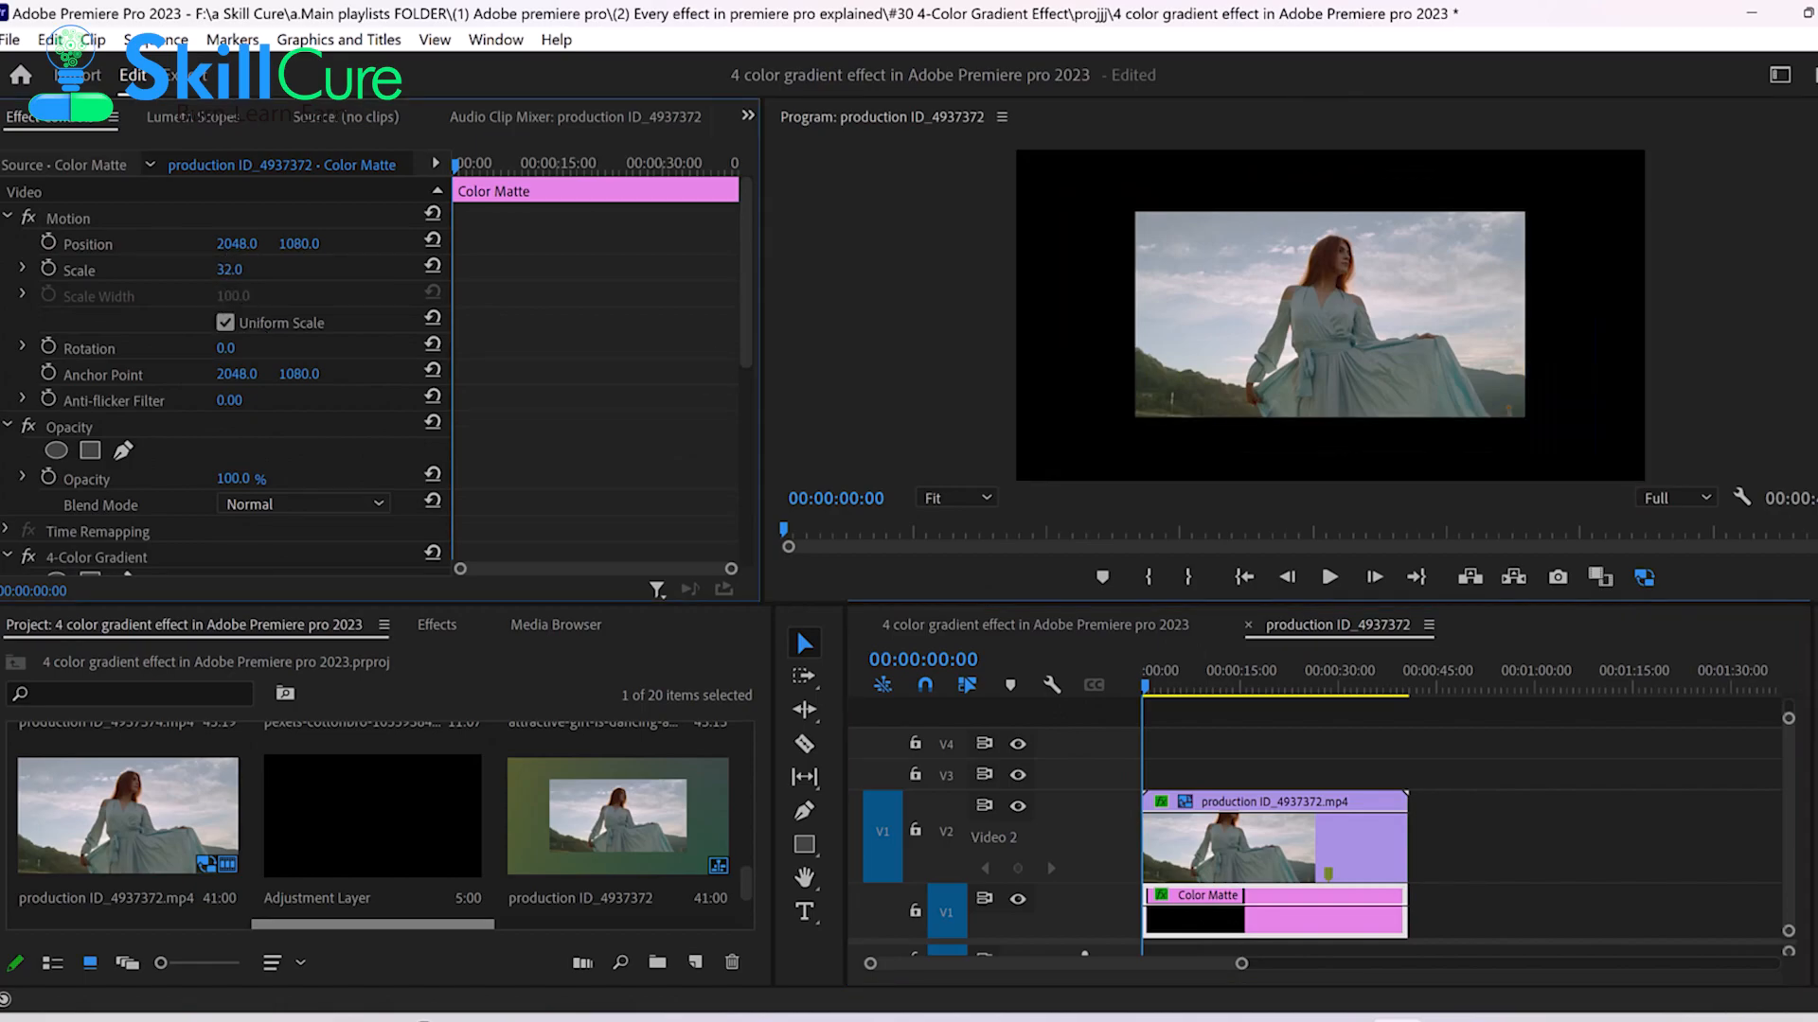
{"action": "left_click_drag", "start_coordinate": [229, 270], "coordinate": [238, 270]}
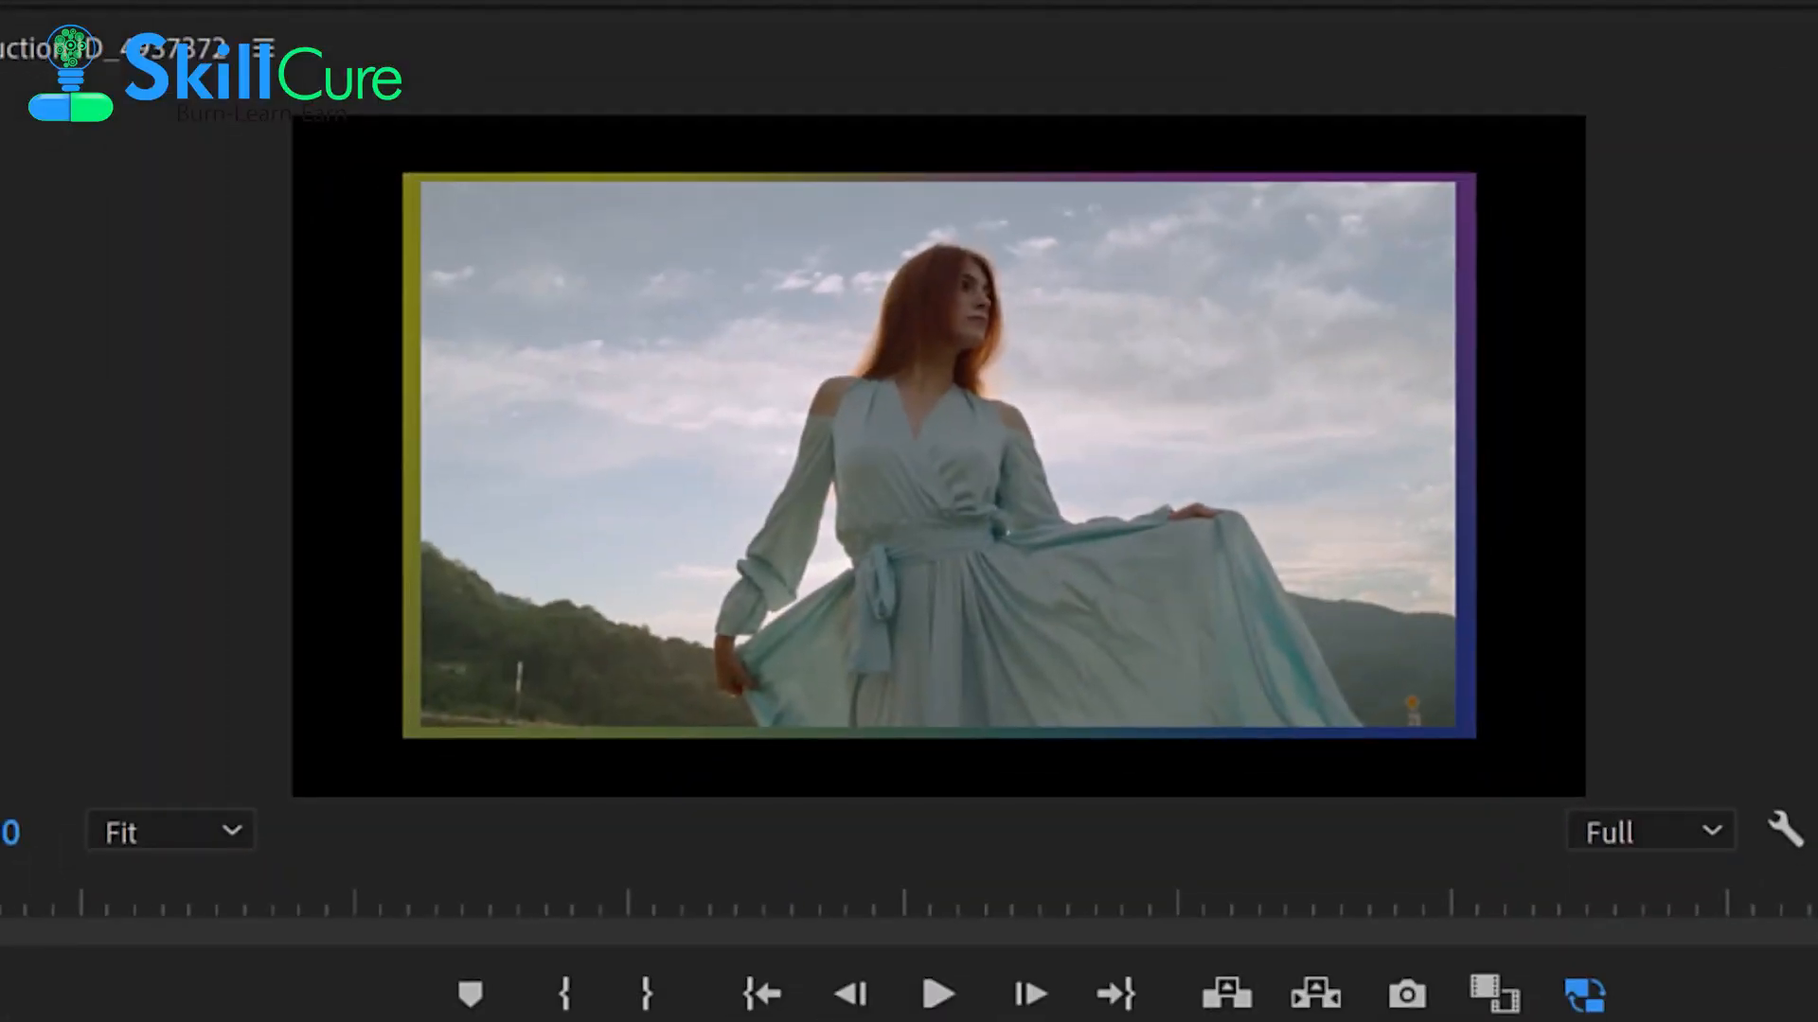
{"action": "left_click", "coordinate": [913, 1007]}
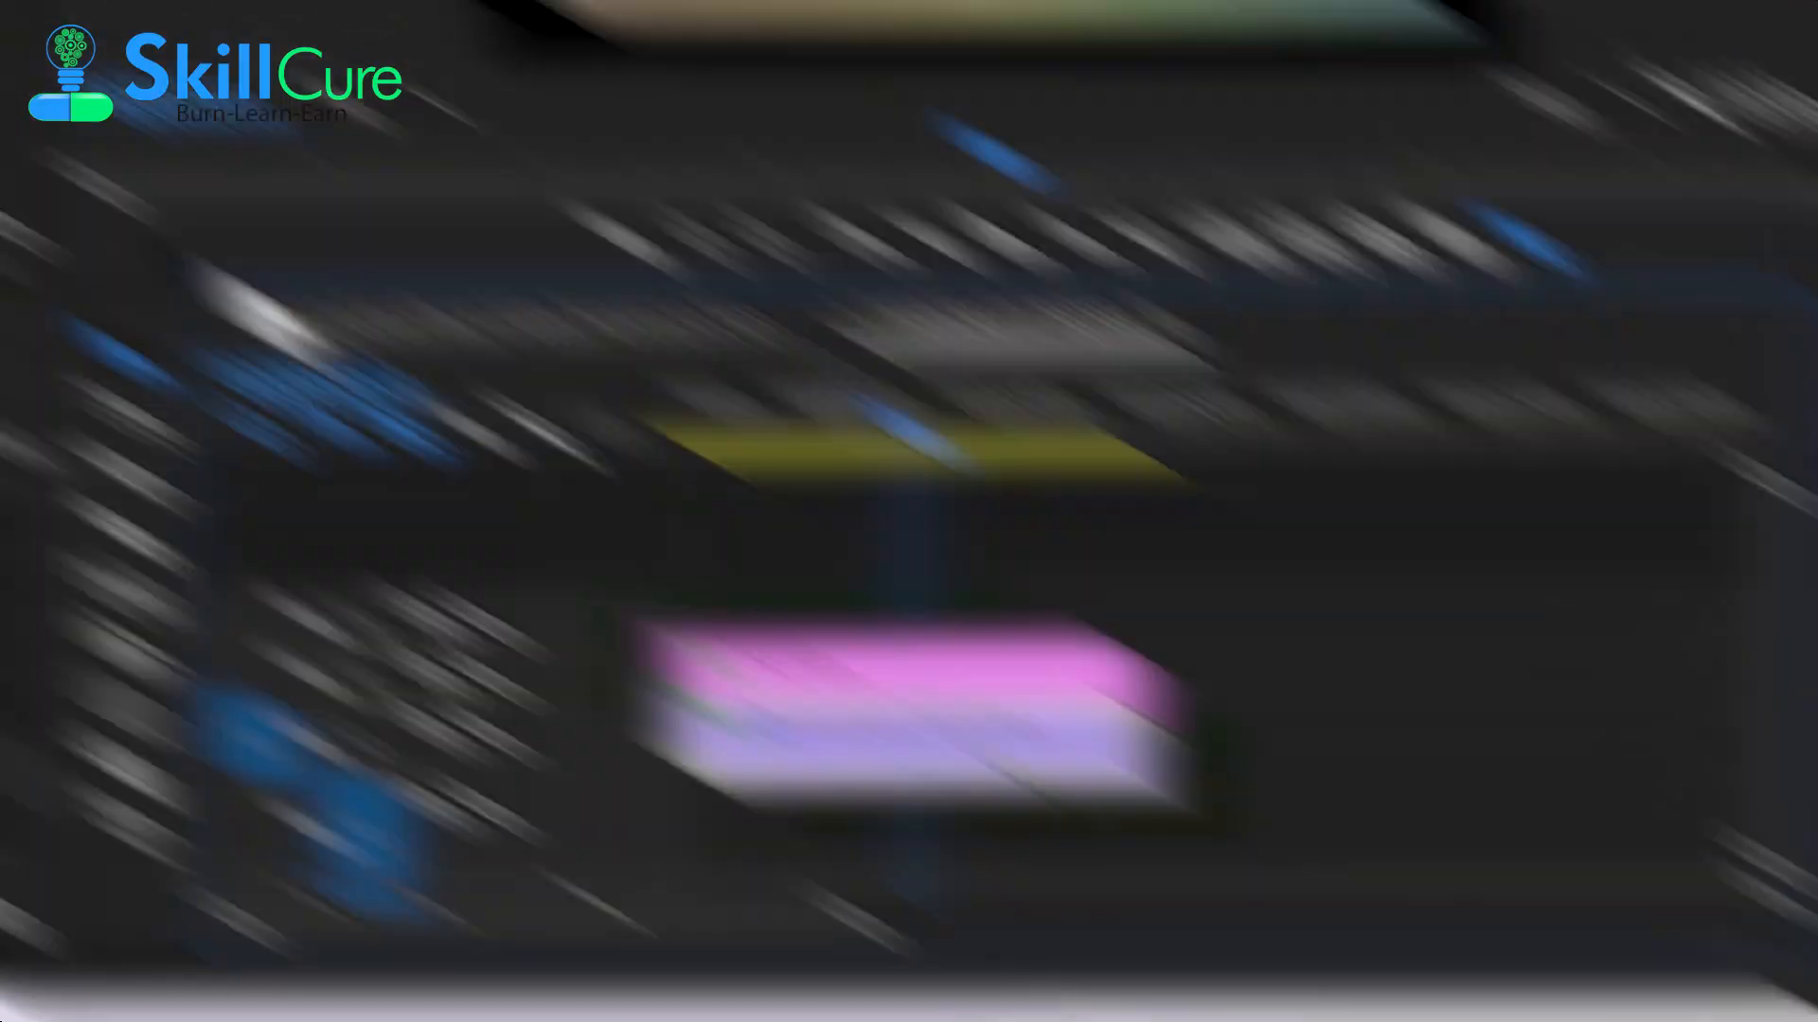
- Select the Color Matte overlaid on the footage, show its 4-Color Gradient settings, and play the sequence from near its start
{"action": "scroll", "coordinate": [683, 417], "scroll_direction": "down", "scroll_amount": 5}
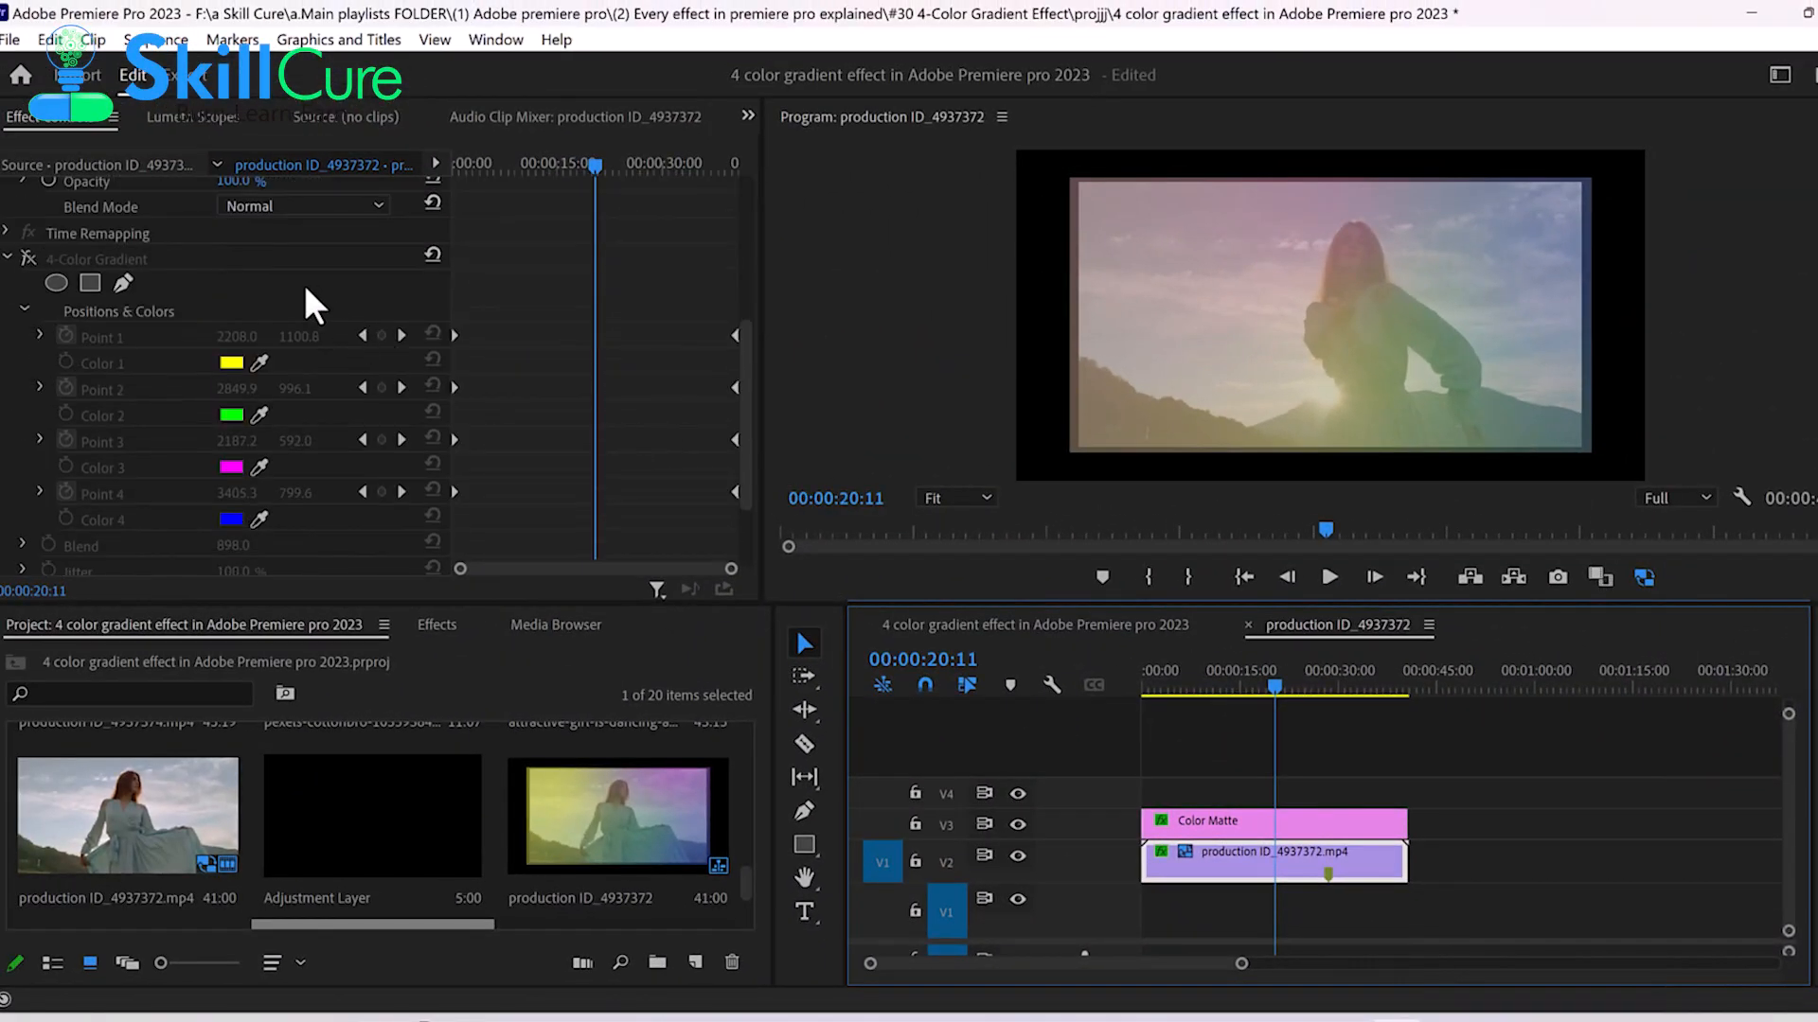
{"action": "left_click", "coordinate": [1246, 832]}
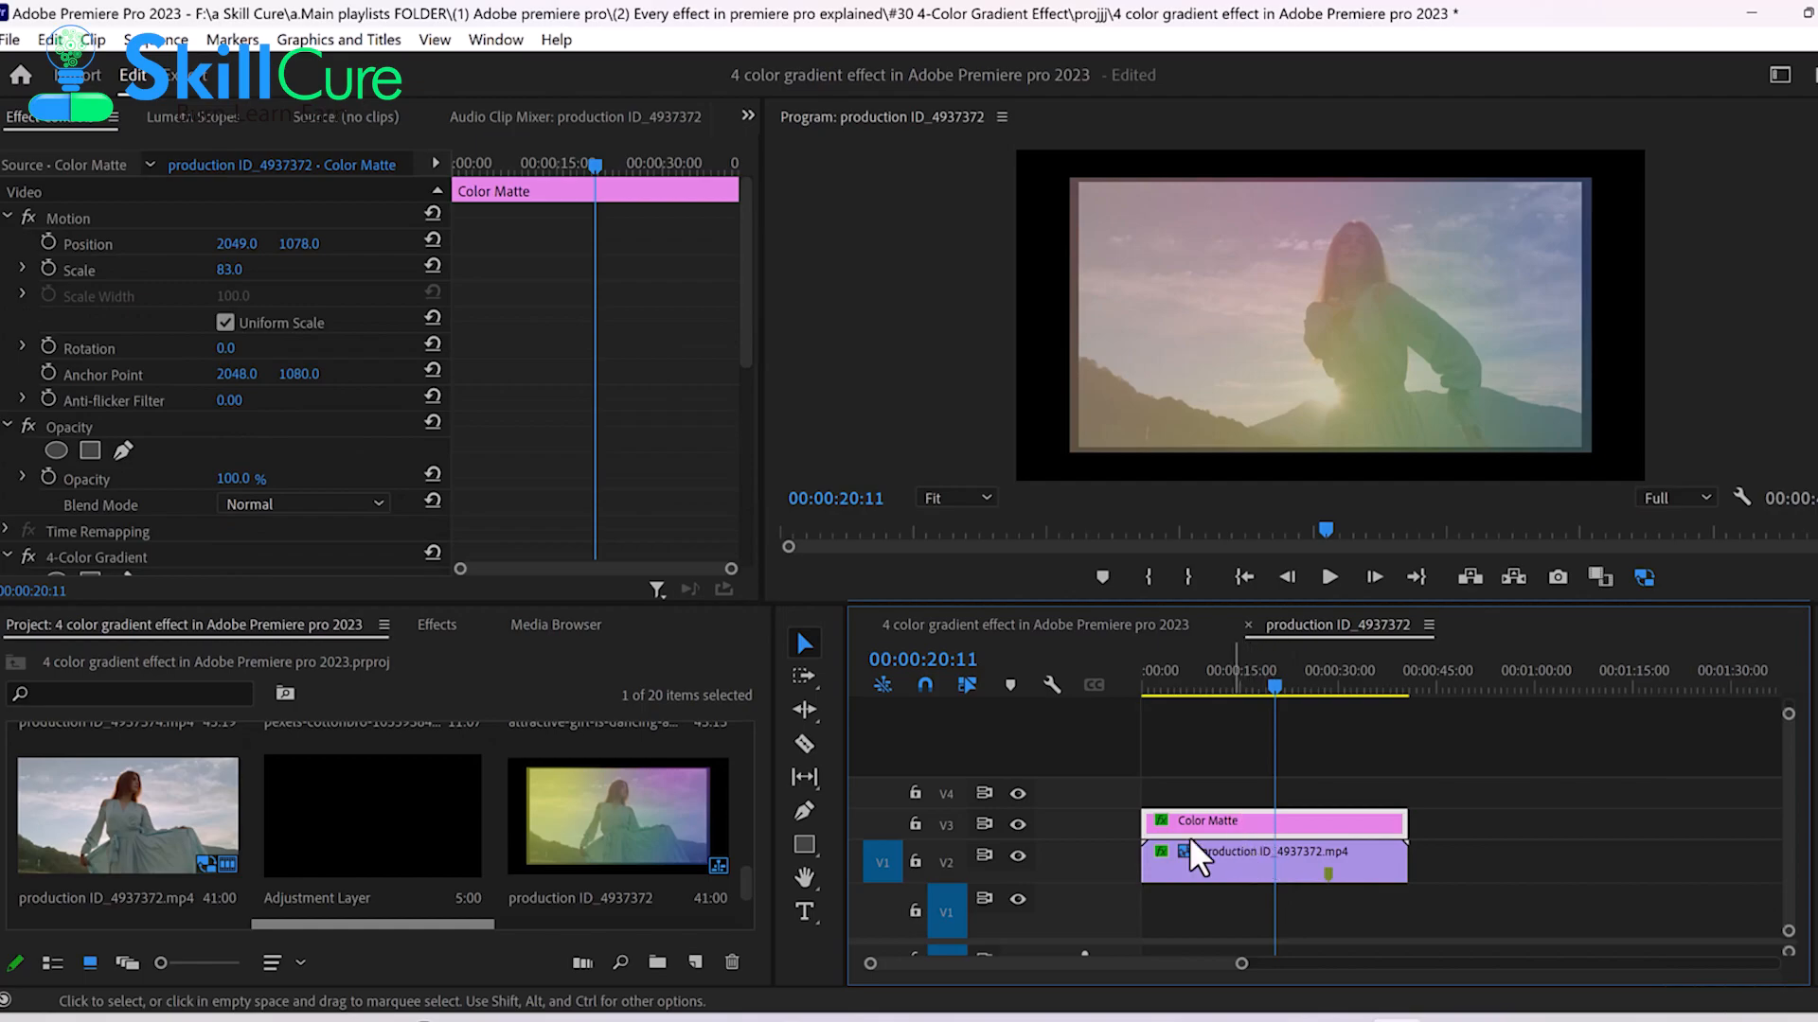
{"action": "left_click_drag", "start_coordinate": [1271, 674], "coordinate": [1145, 689]}
{"action": "left_click_drag", "start_coordinate": [1280, 604], "coordinate": [1278, 774]}
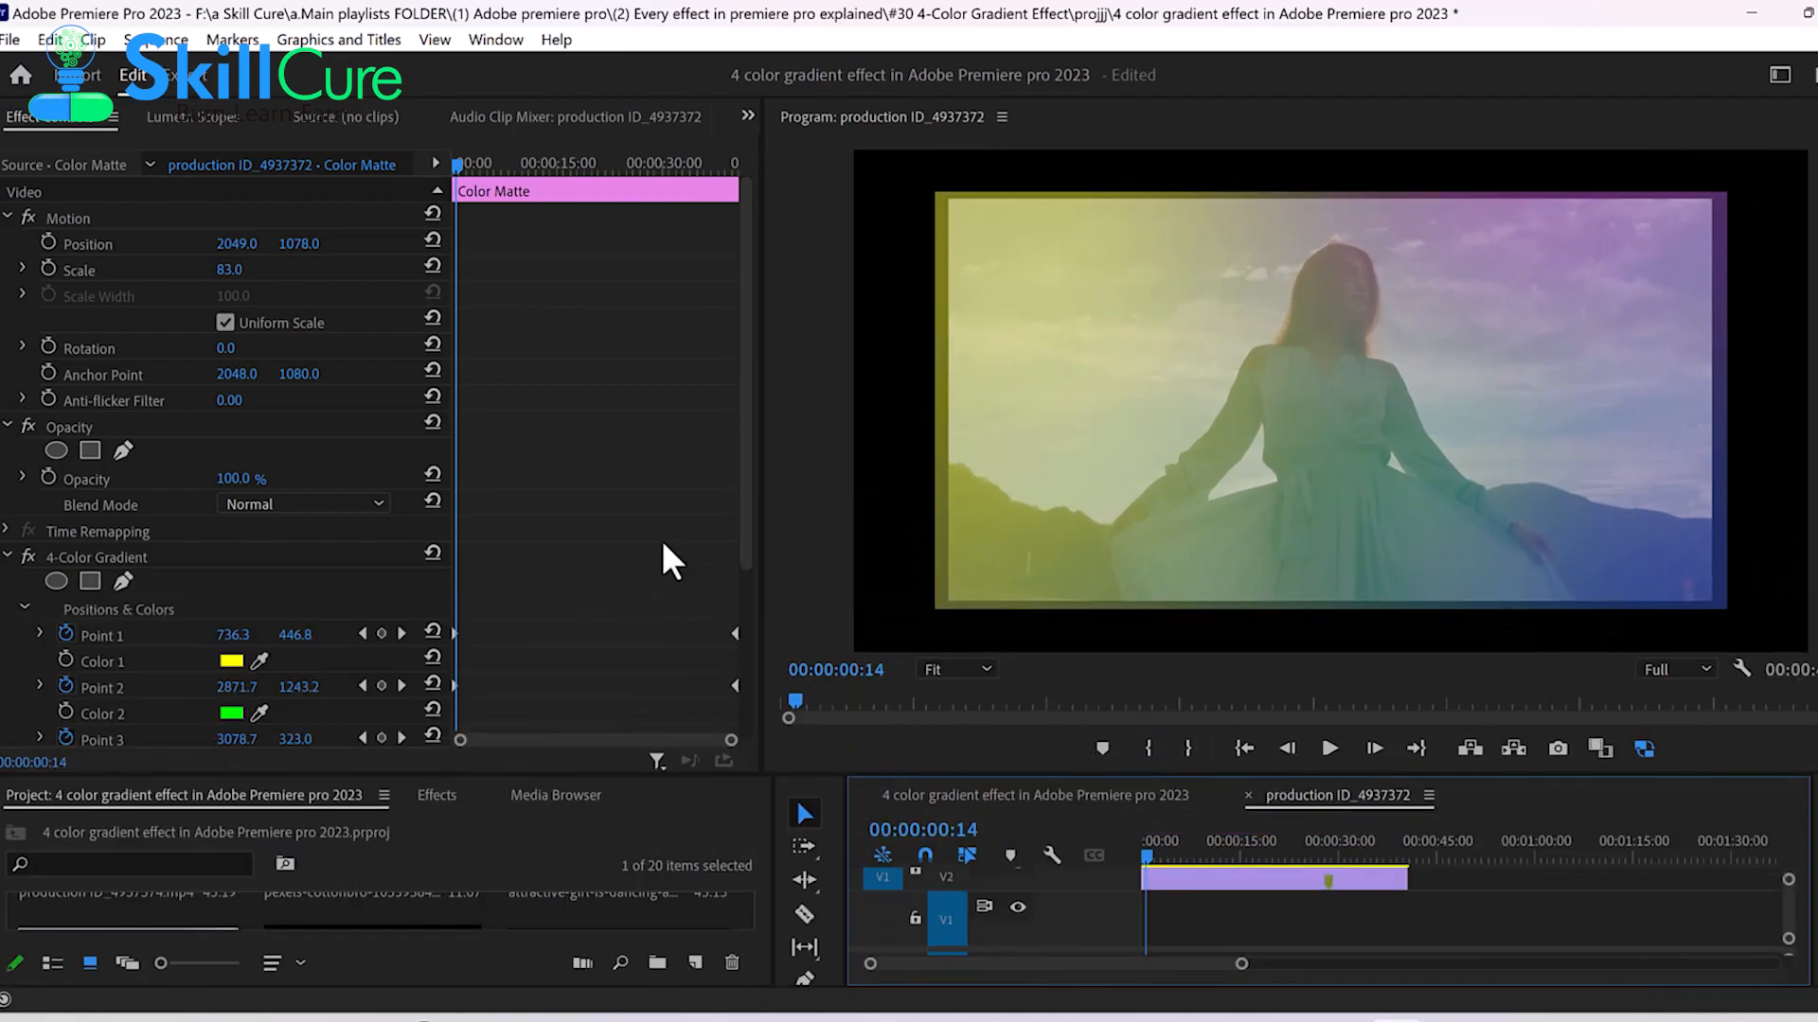
{"action": "scroll", "coordinate": [620, 516], "scroll_direction": "down", "scroll_amount": 5}
{"action": "left_click", "coordinate": [1329, 748]}
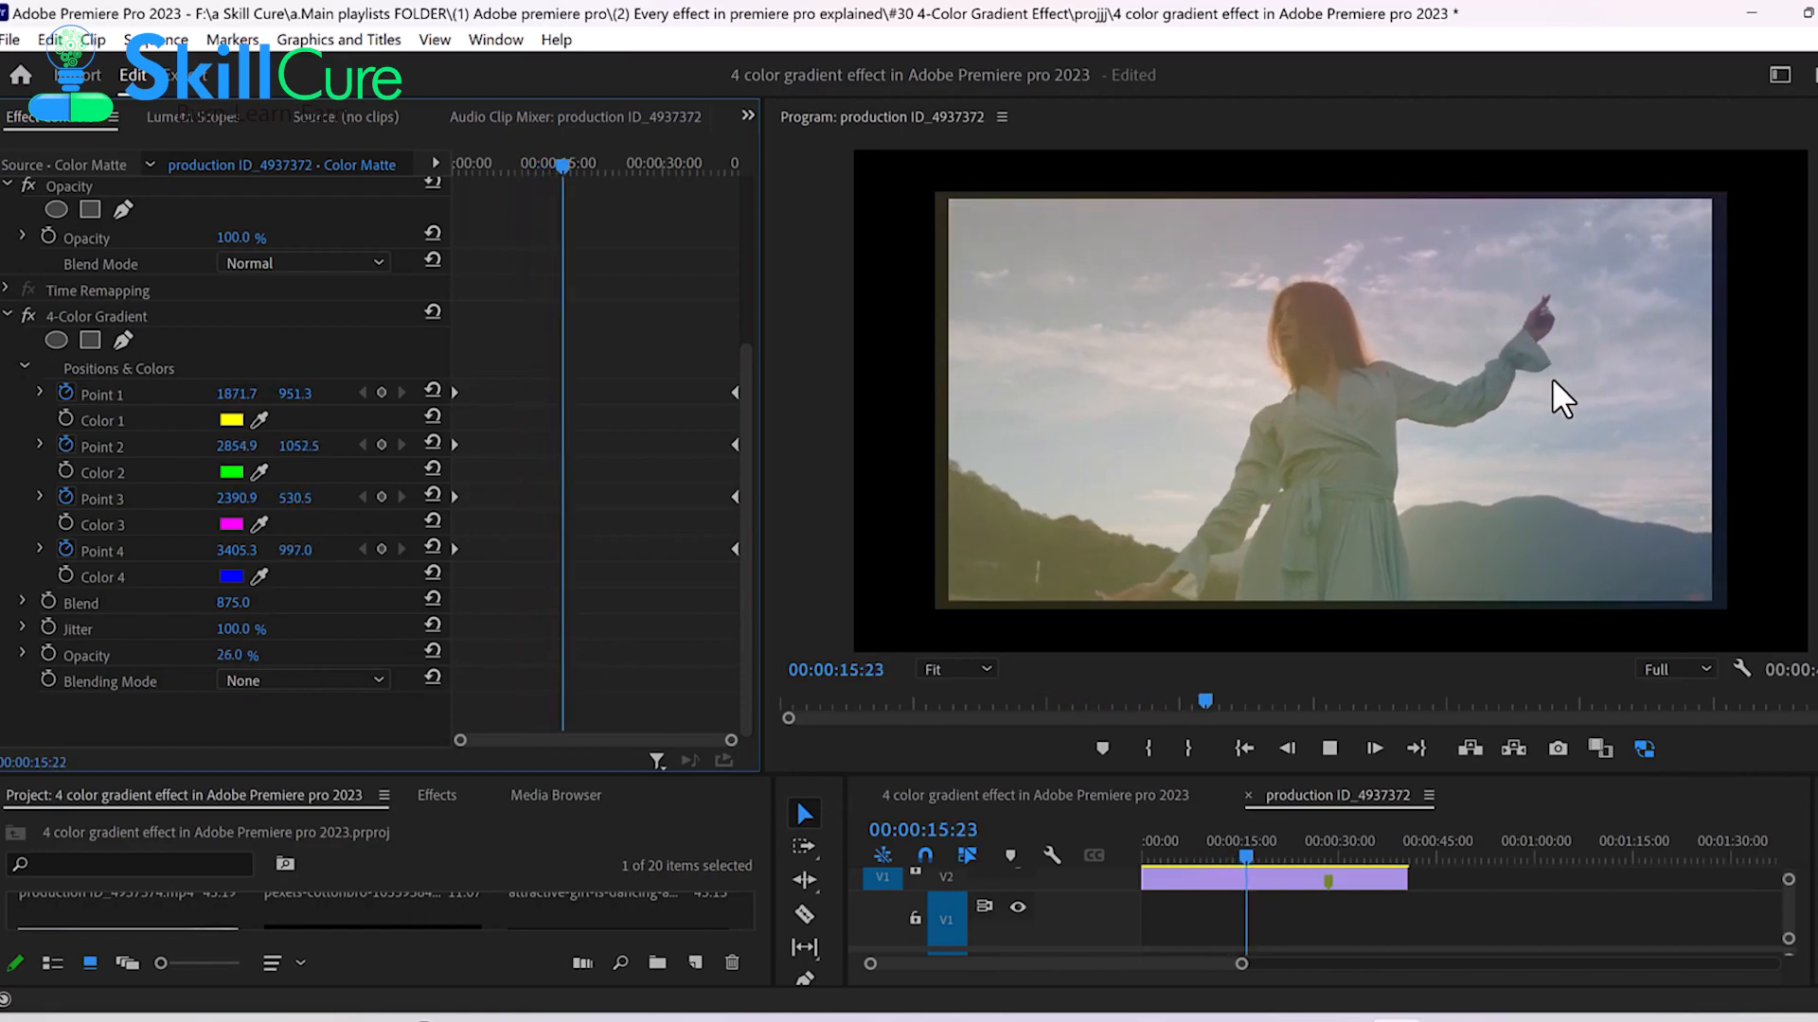
- Stop playback and move the footage clip to V1 and the Color Matte to V2
{"action": "left_click_drag", "start_coordinate": [1303, 777], "coordinate": [1315, 576]}
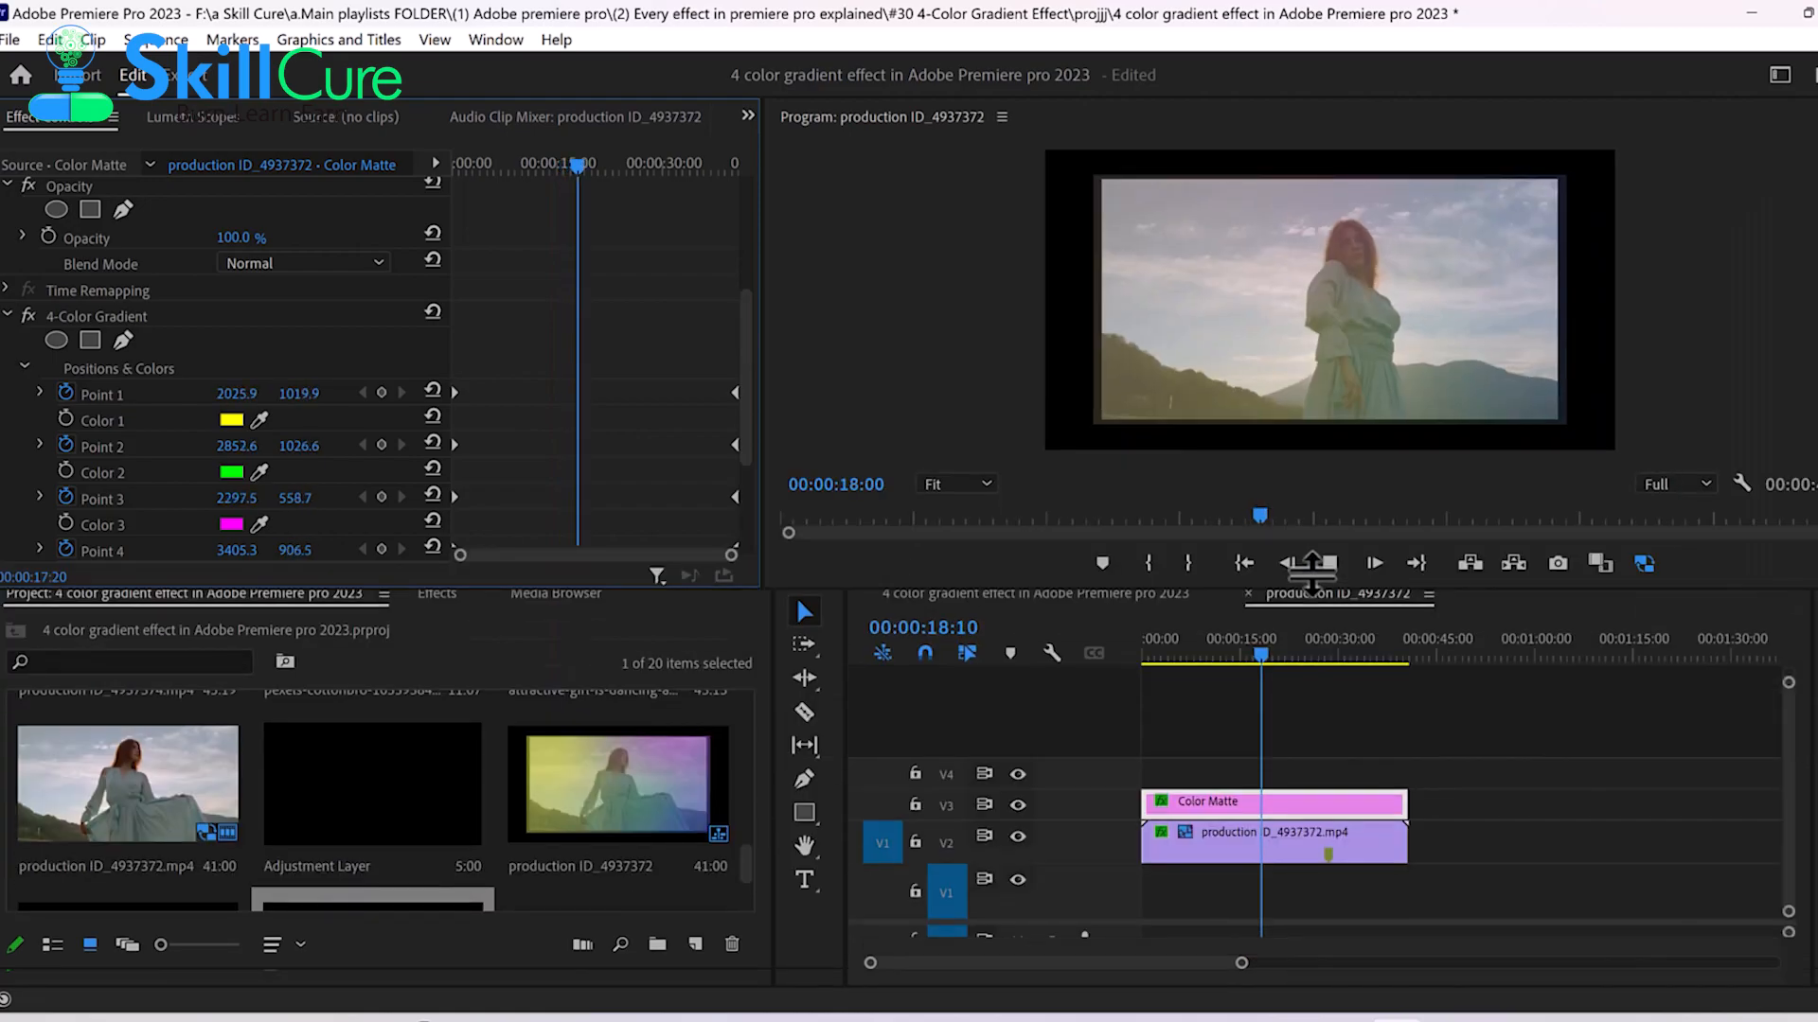
{"action": "left_click", "coordinate": [1263, 852]}
{"action": "left_click", "coordinate": [1239, 829]}
{"action": "key", "text": "space"}
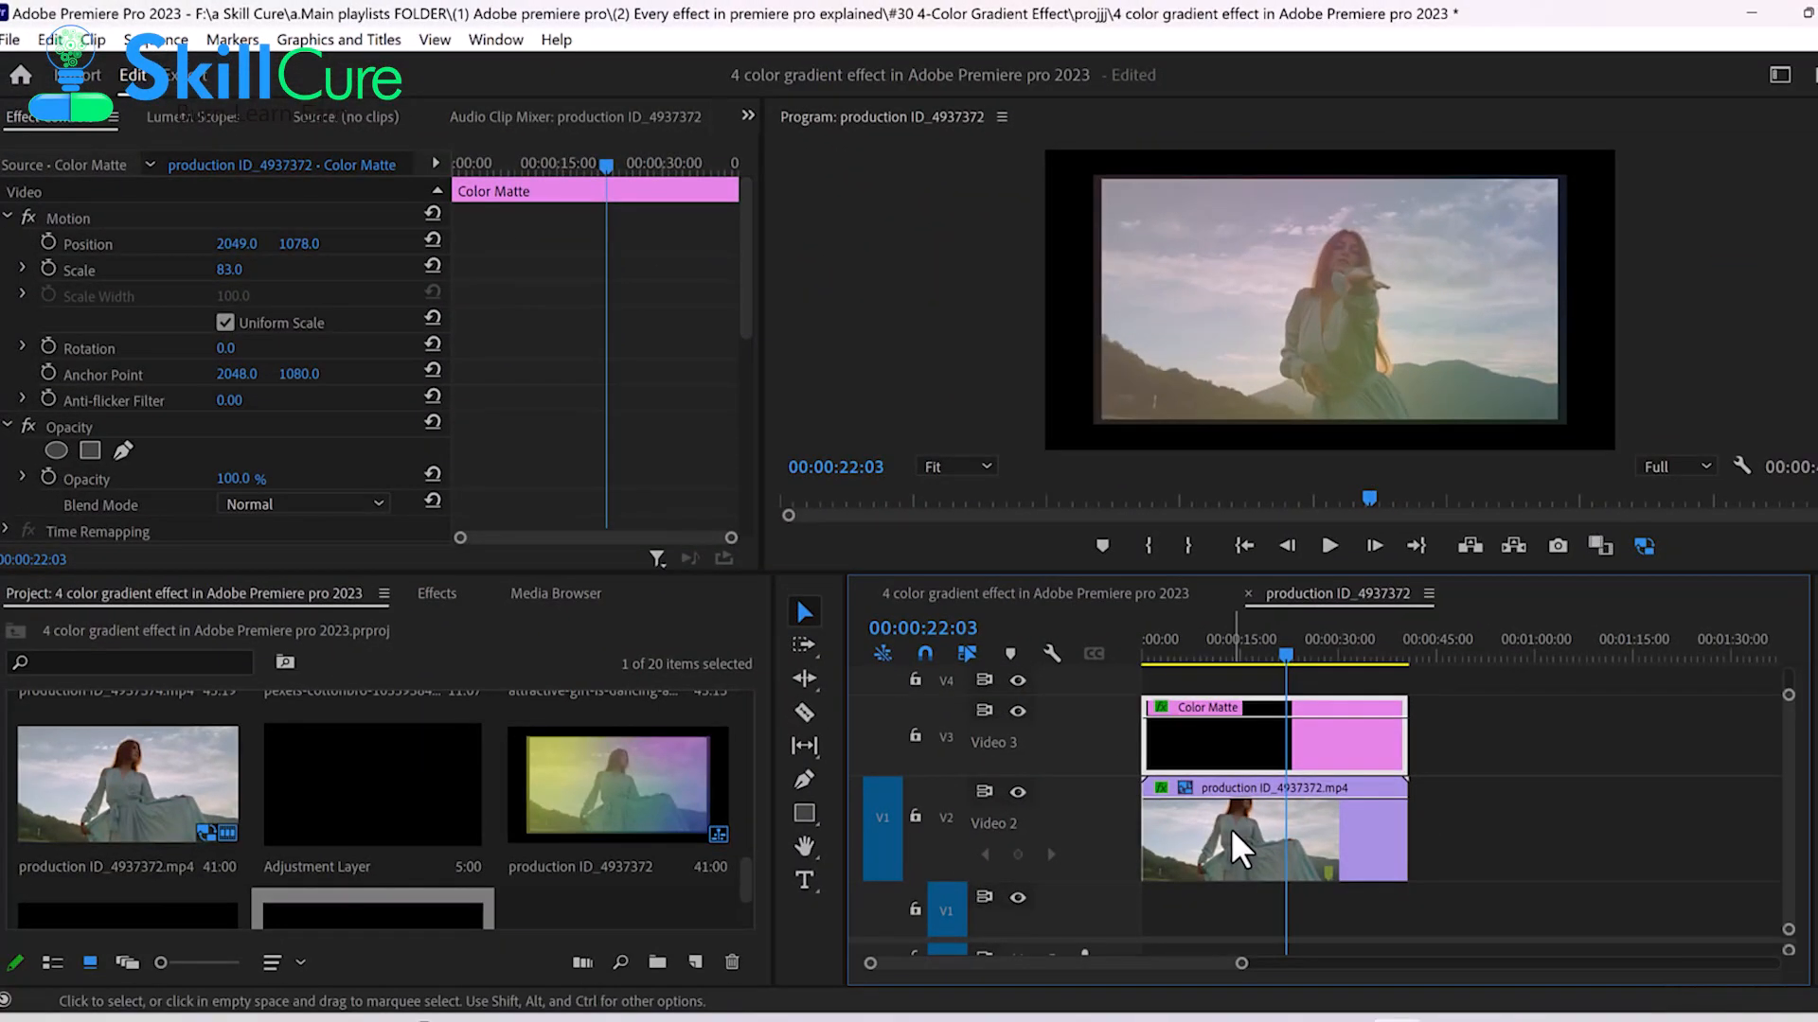
{"action": "left_click_drag", "start_coordinate": [1240, 852], "coordinate": [1234, 898]}
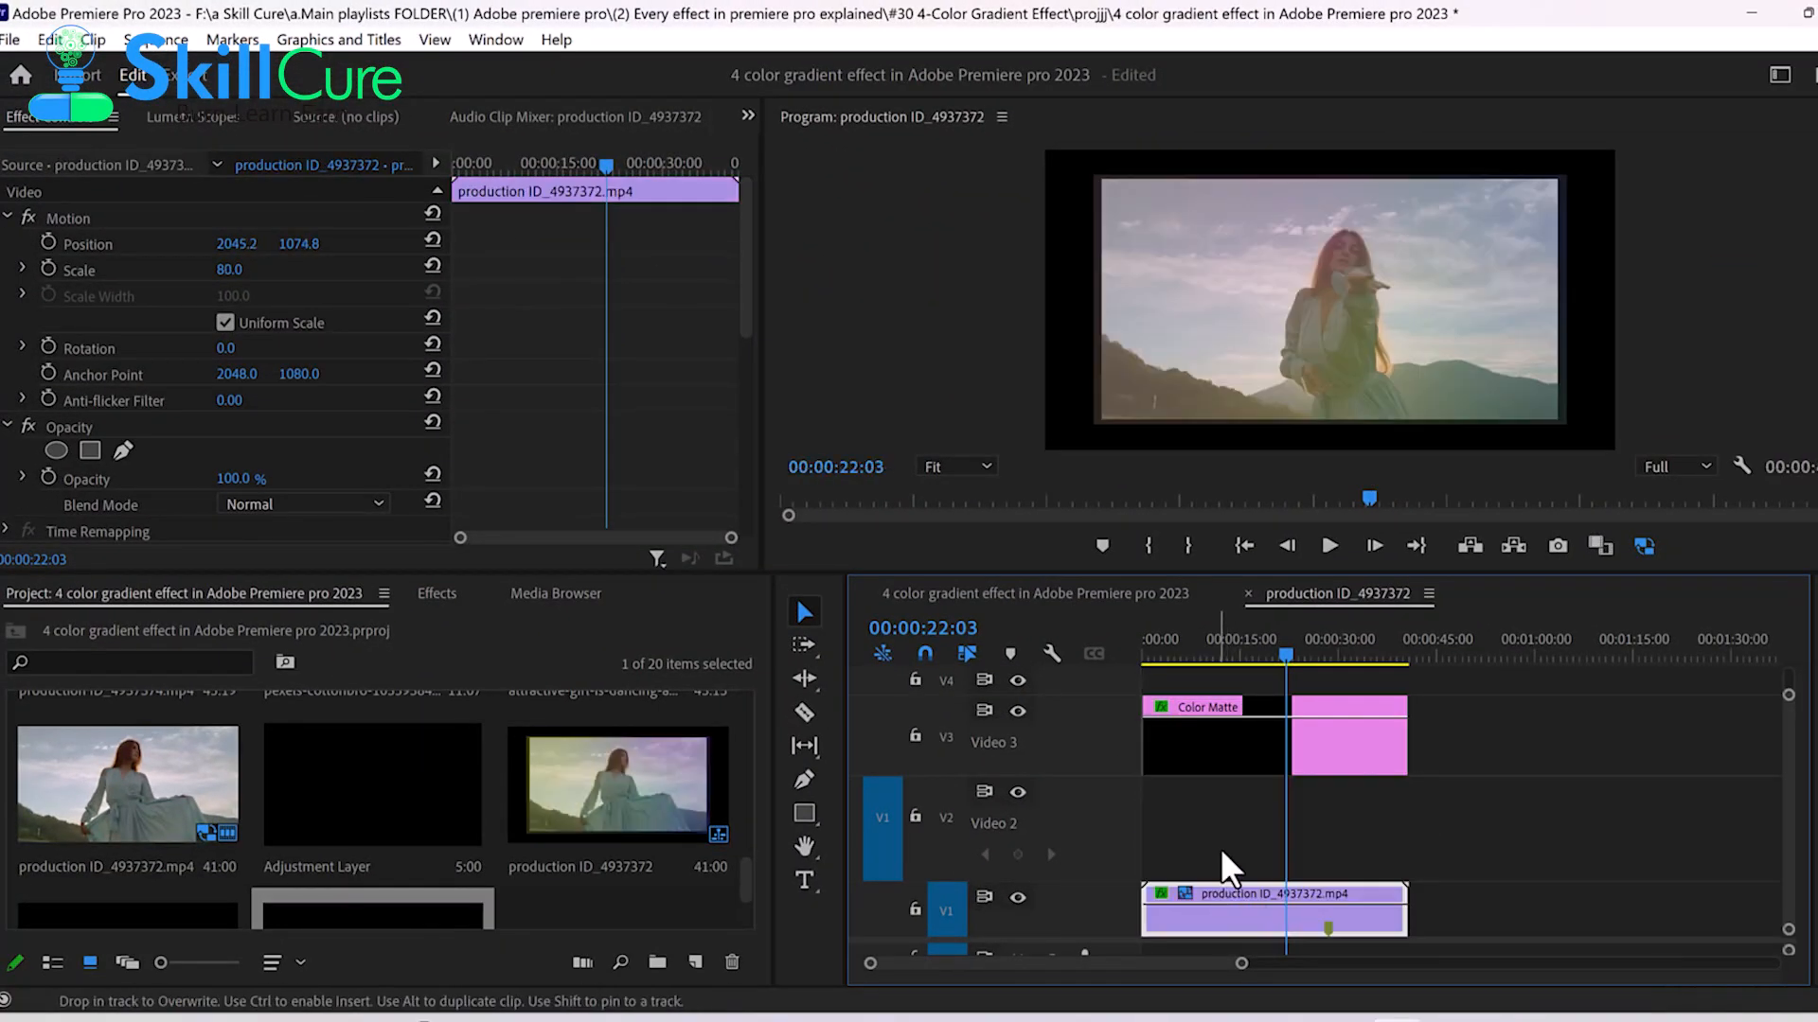
{"action": "left_click", "coordinate": [1196, 772]}
{"action": "left_click_drag", "start_coordinate": [1196, 774], "coordinate": [1192, 829]}
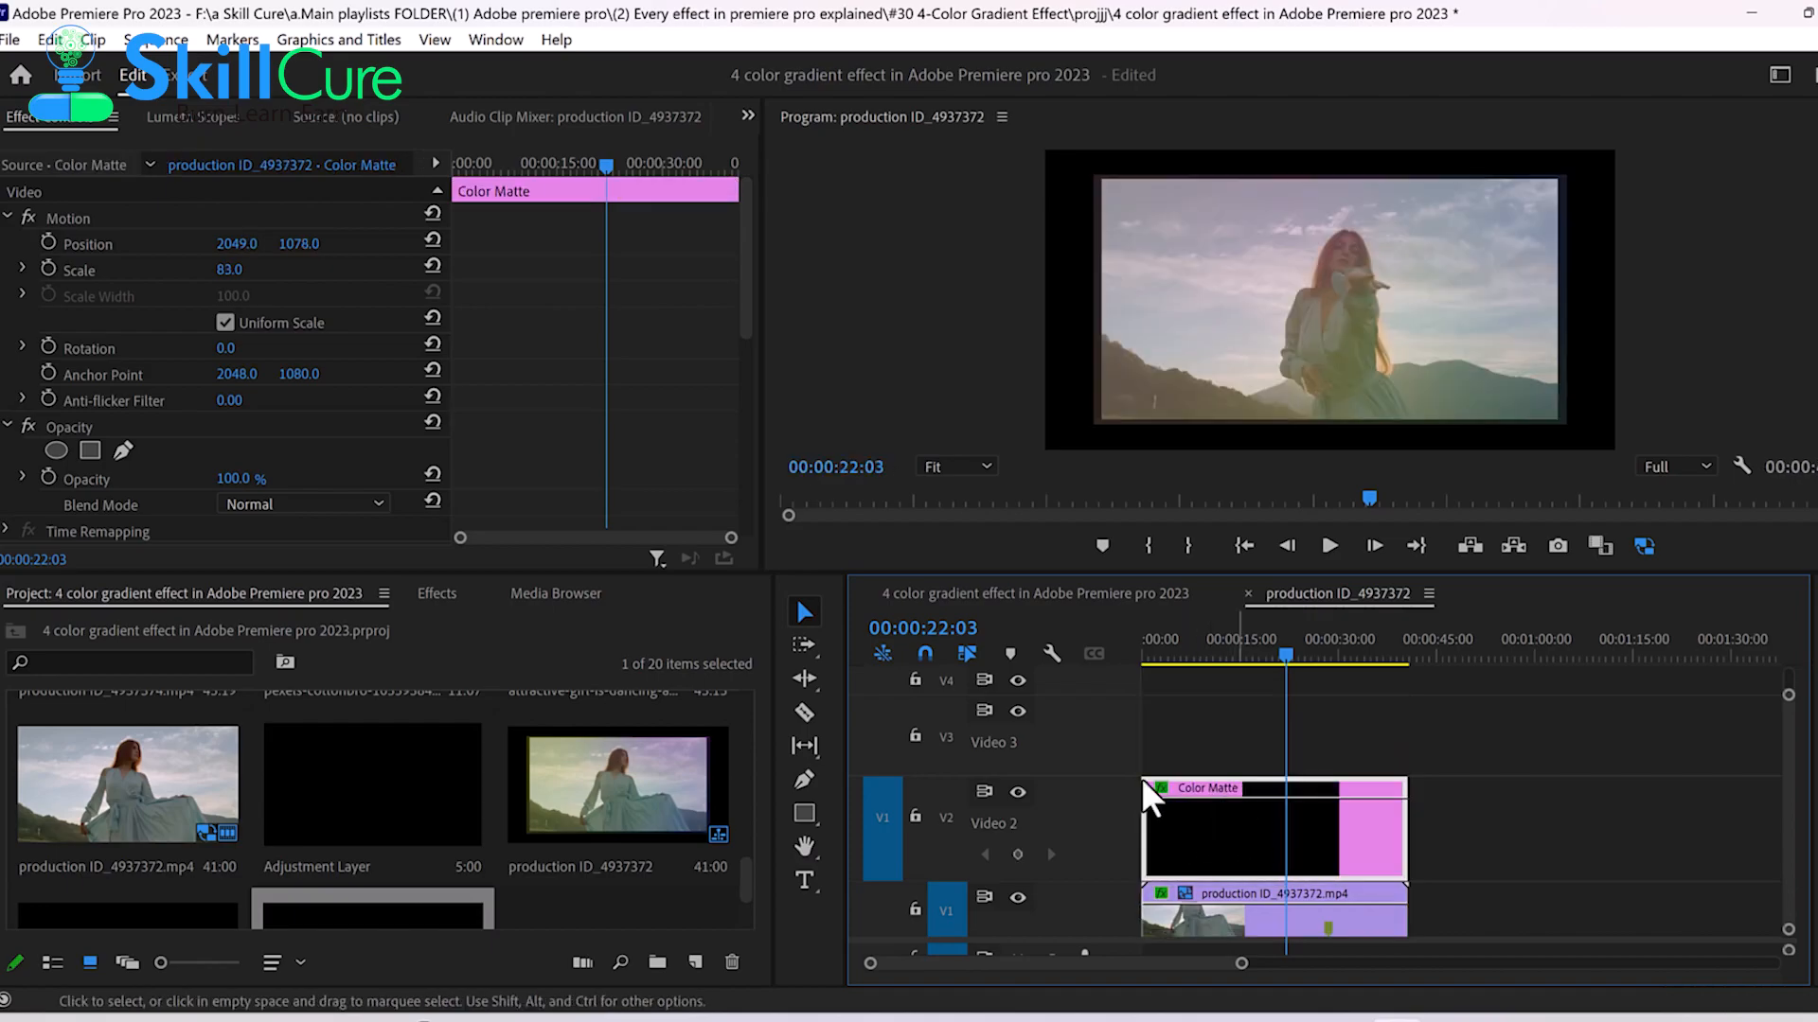
- Add a text graphic reading TEXT over the woman in the middle of the frame with the Type tool
{"action": "left_click", "coordinate": [807, 883]}
{"action": "left_click_drag", "start_coordinate": [1333, 570], "coordinate": [1333, 869]}
{"action": "left_click", "coordinate": [1168, 446]}
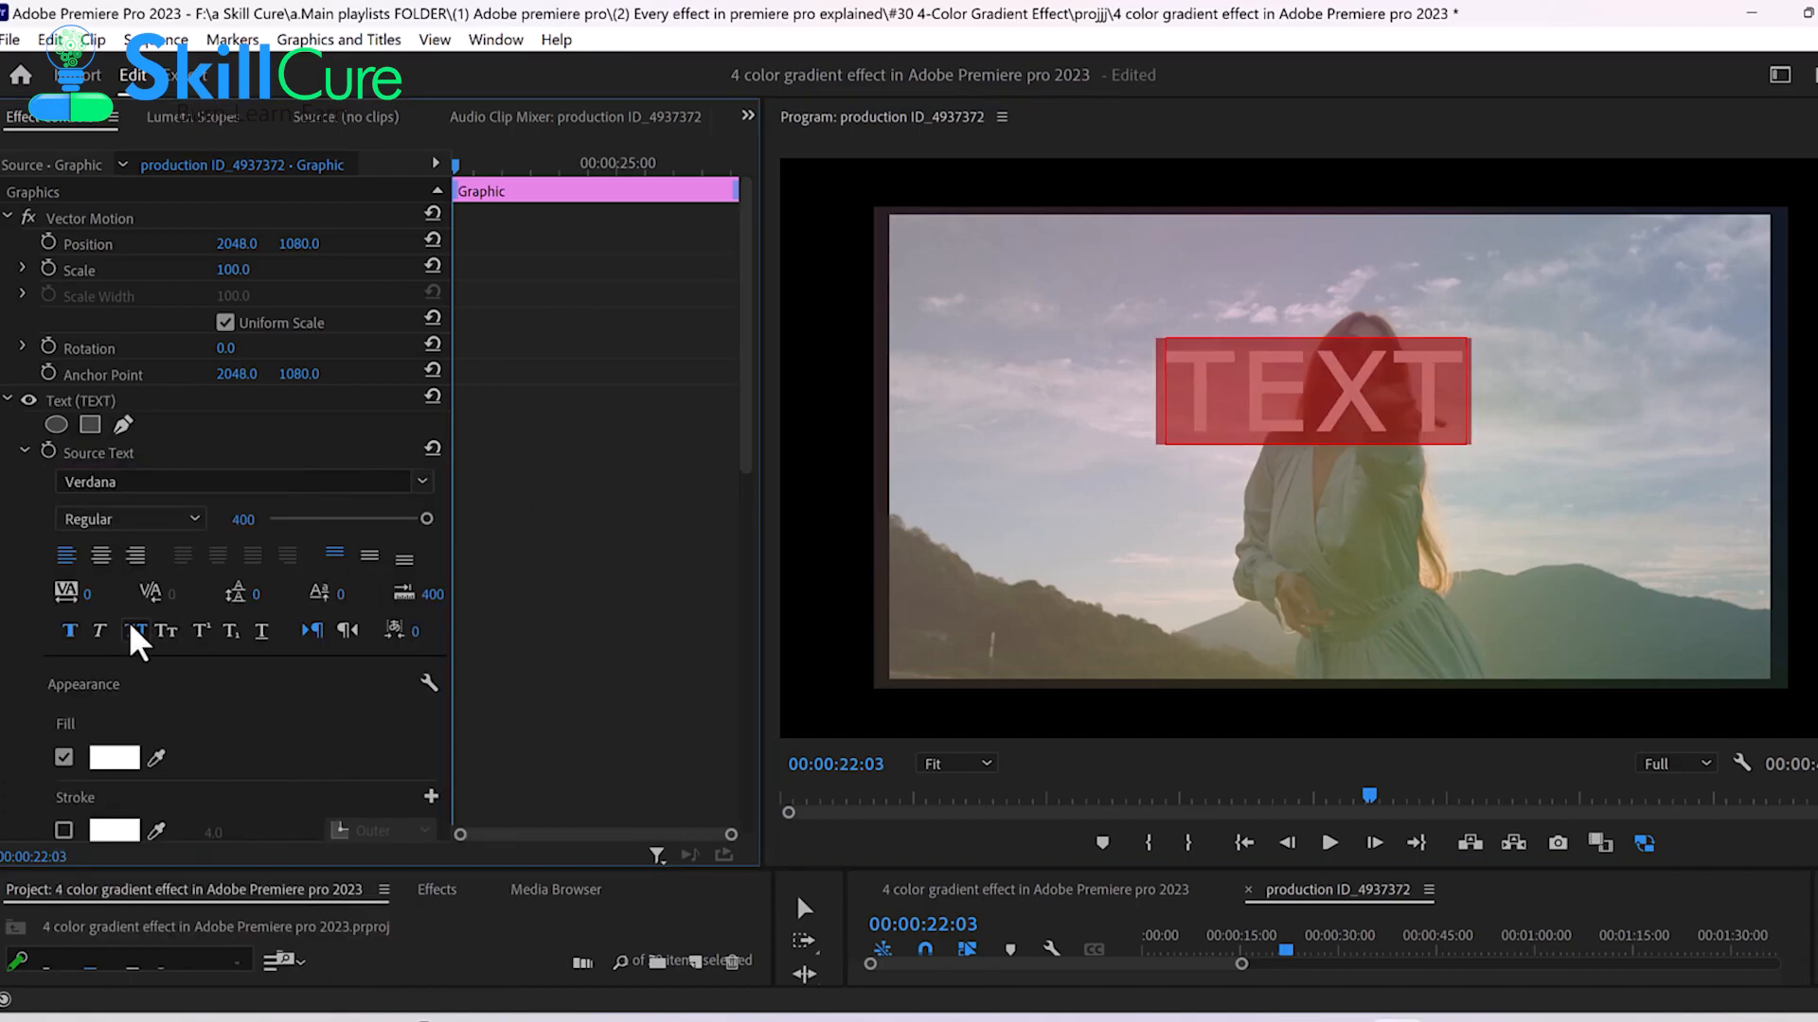
- Set the TEXT graphic's font to Okana UltraBold
{"action": "left_click", "coordinate": [200, 480]}
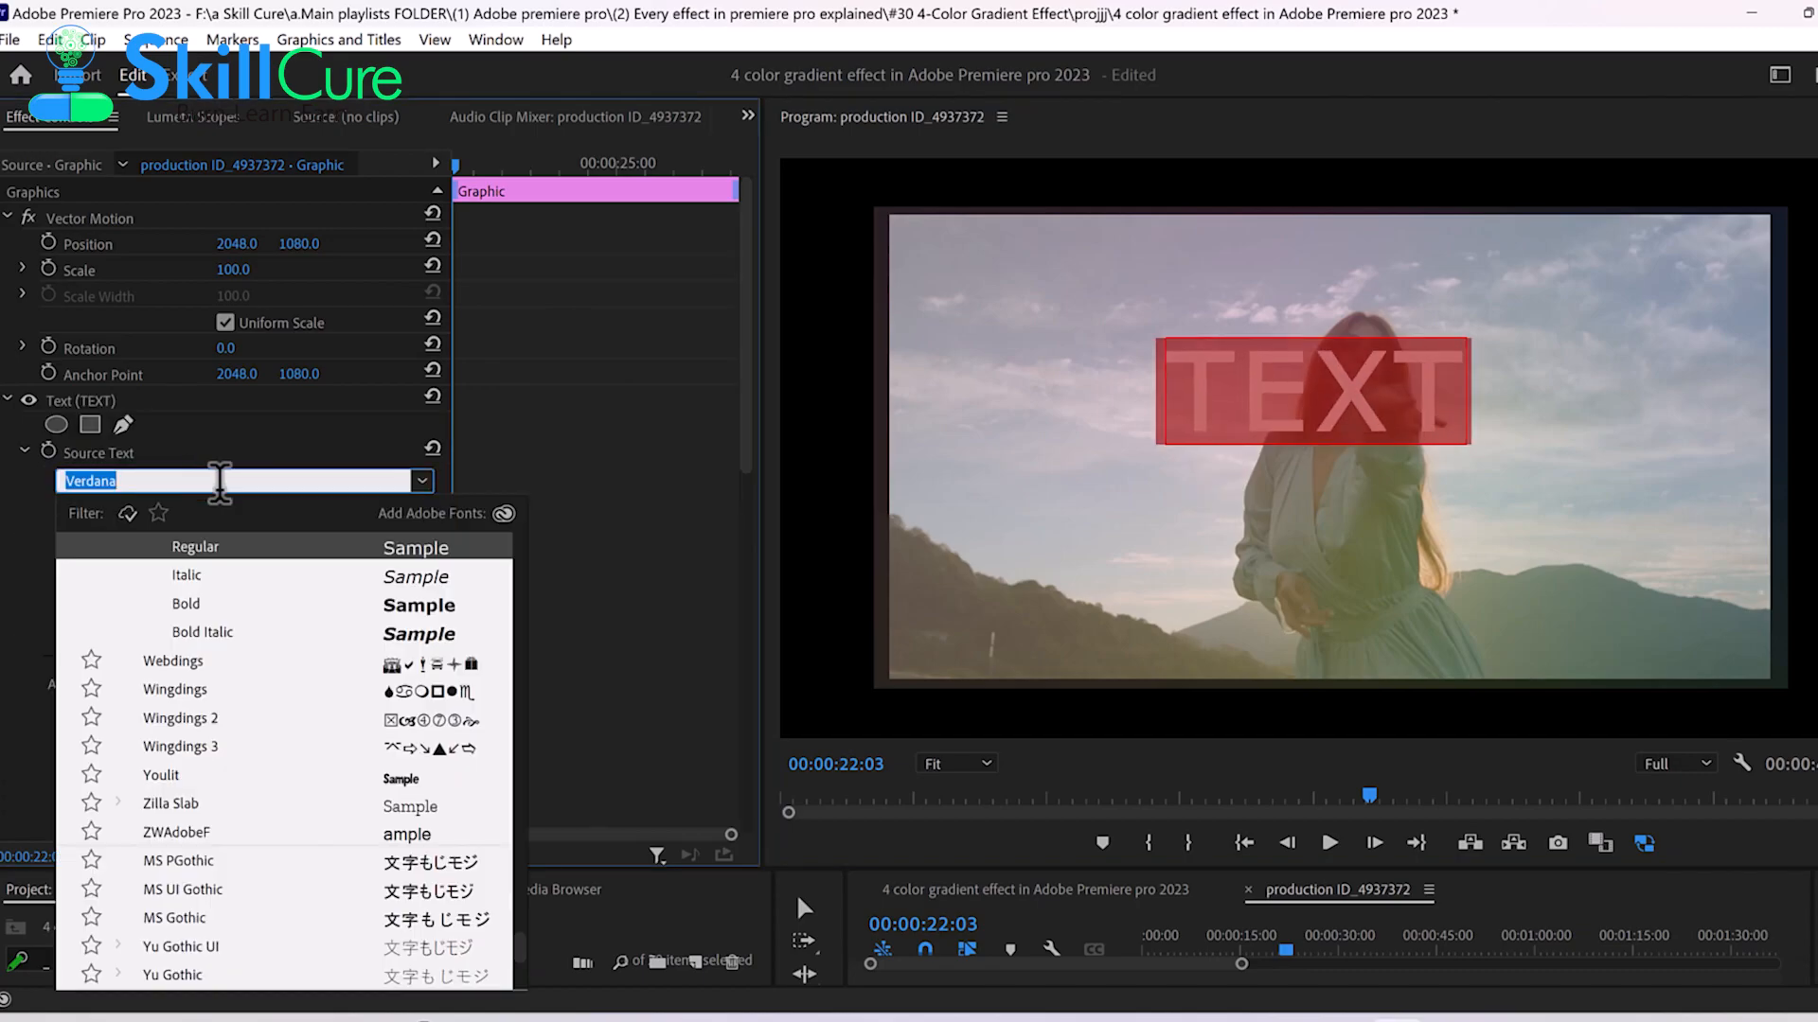
{"action": "type", "text": "OKANA"}
{"action": "left_click", "coordinate": [219, 894]}
- Scale and reposition TEXT so it fills the middle of the frame, and extend its clip to the end of the Color Matte
{"action": "scroll", "coordinate": [400, 670], "scroll_direction": "down", "scroll_amount": 10}
{"action": "left_click_drag", "start_coordinate": [238, 489], "coordinate": [525, 461]}
{"action": "left_click_drag", "start_coordinate": [229, 488], "coordinate": [270, 488]}
{"action": "left_click_drag", "start_coordinate": [237, 461], "coordinate": [39, 461]}
{"action": "left_click_drag", "start_coordinate": [299, 461], "coordinate": [428, 461]}
{"action": "left_click_drag", "start_coordinate": [228, 487], "coordinate": [301, 487]}
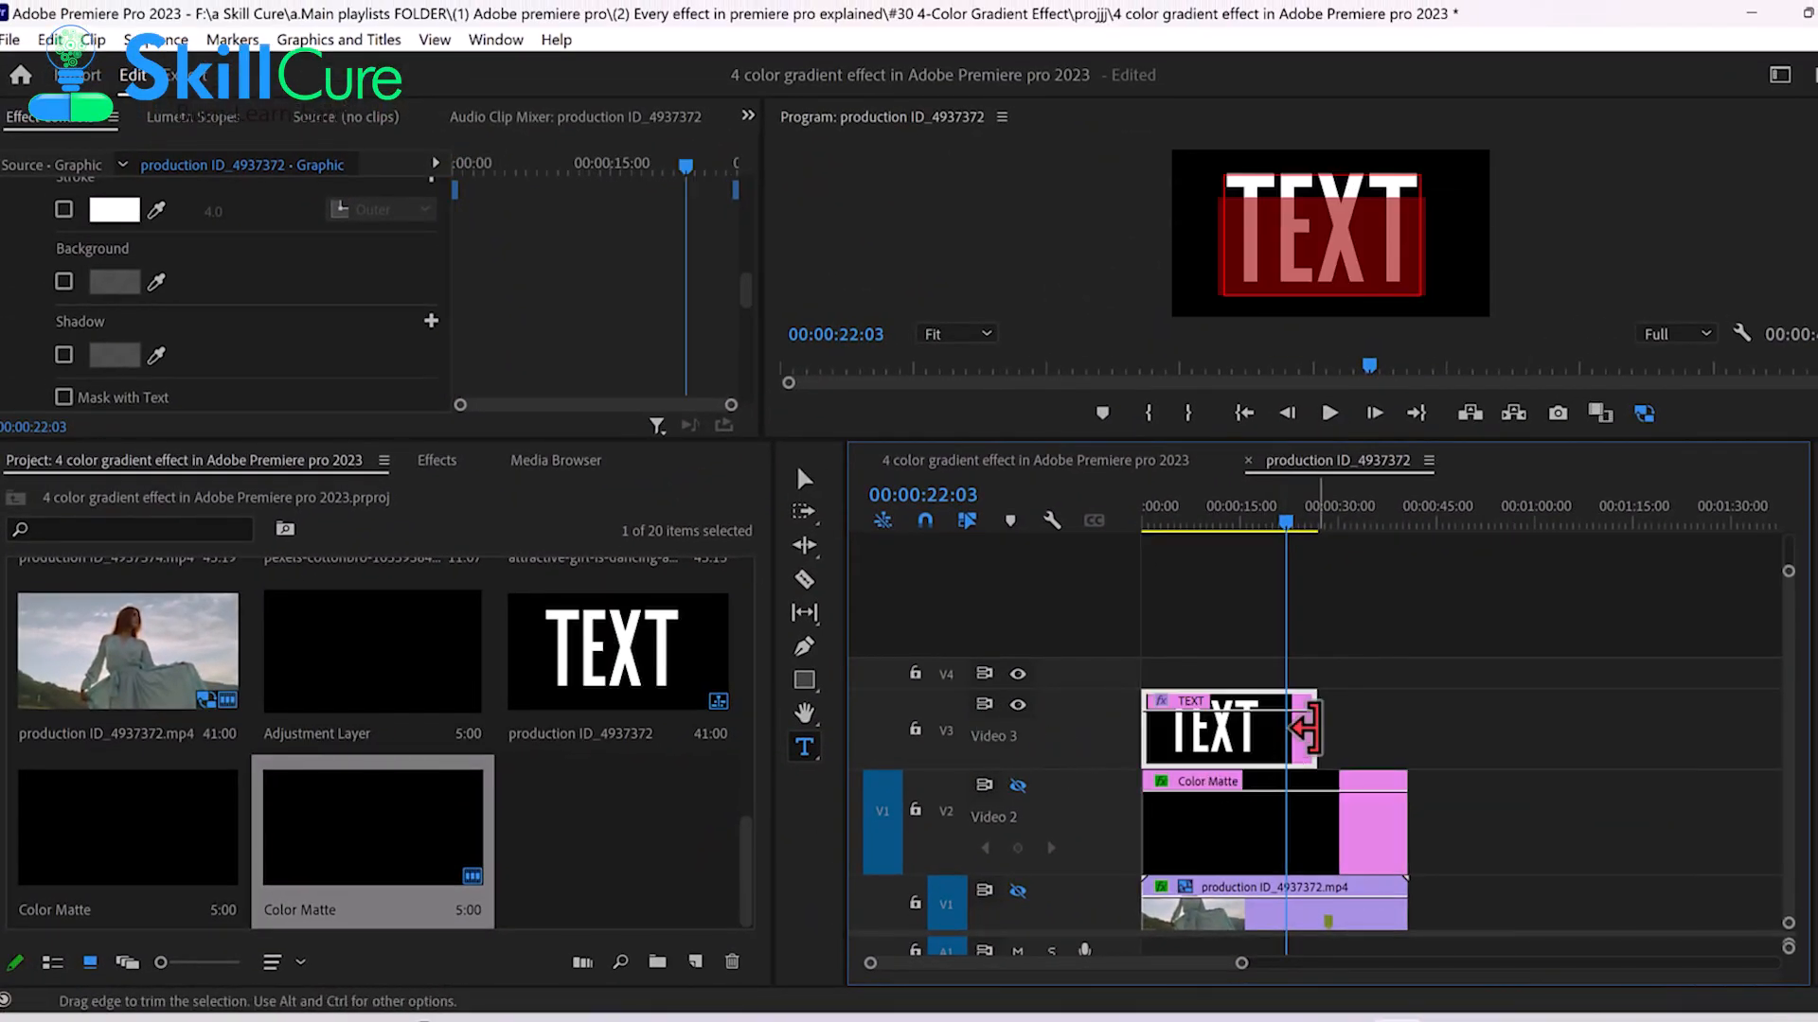
{"action": "left_click_drag", "start_coordinate": [1305, 727], "coordinate": [1408, 727]}
- Copy the 4-Color Gradient effect from the Color Matte and paste it onto the TEXT graphic
{"action": "left_click", "coordinate": [1364, 795]}
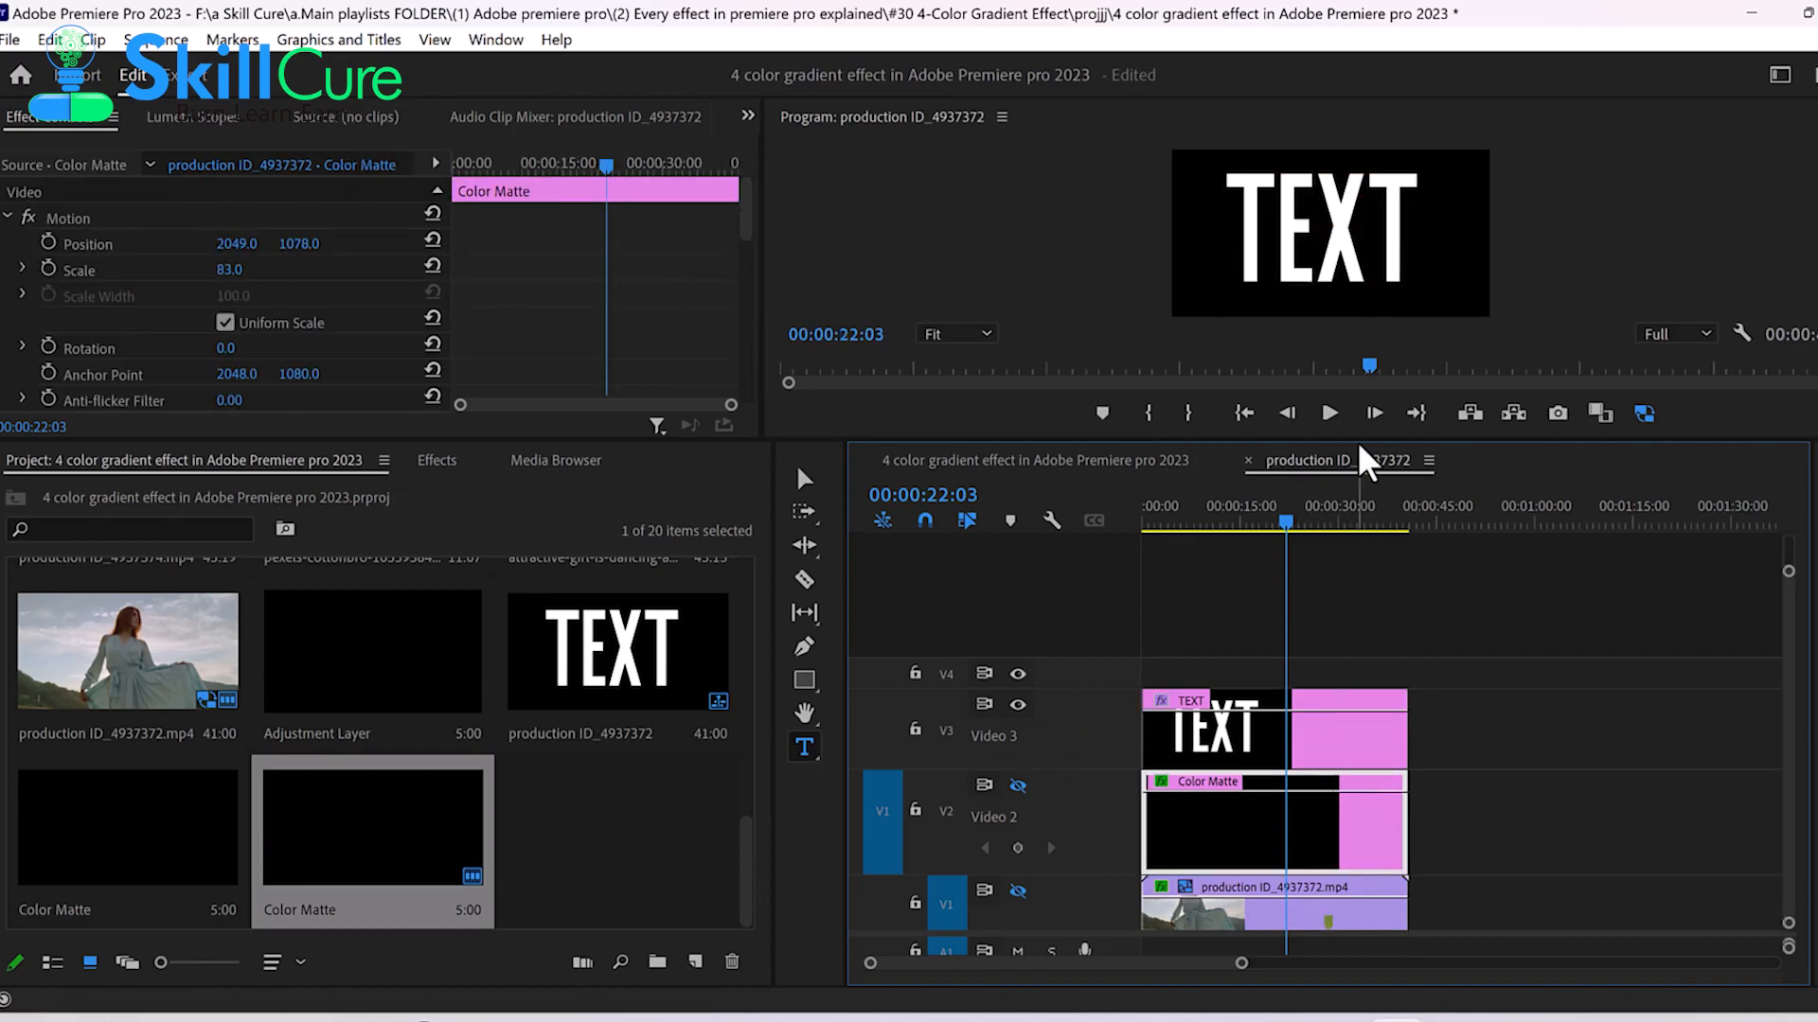
{"action": "left_click_drag", "start_coordinate": [1361, 441], "coordinate": [1361, 852]}
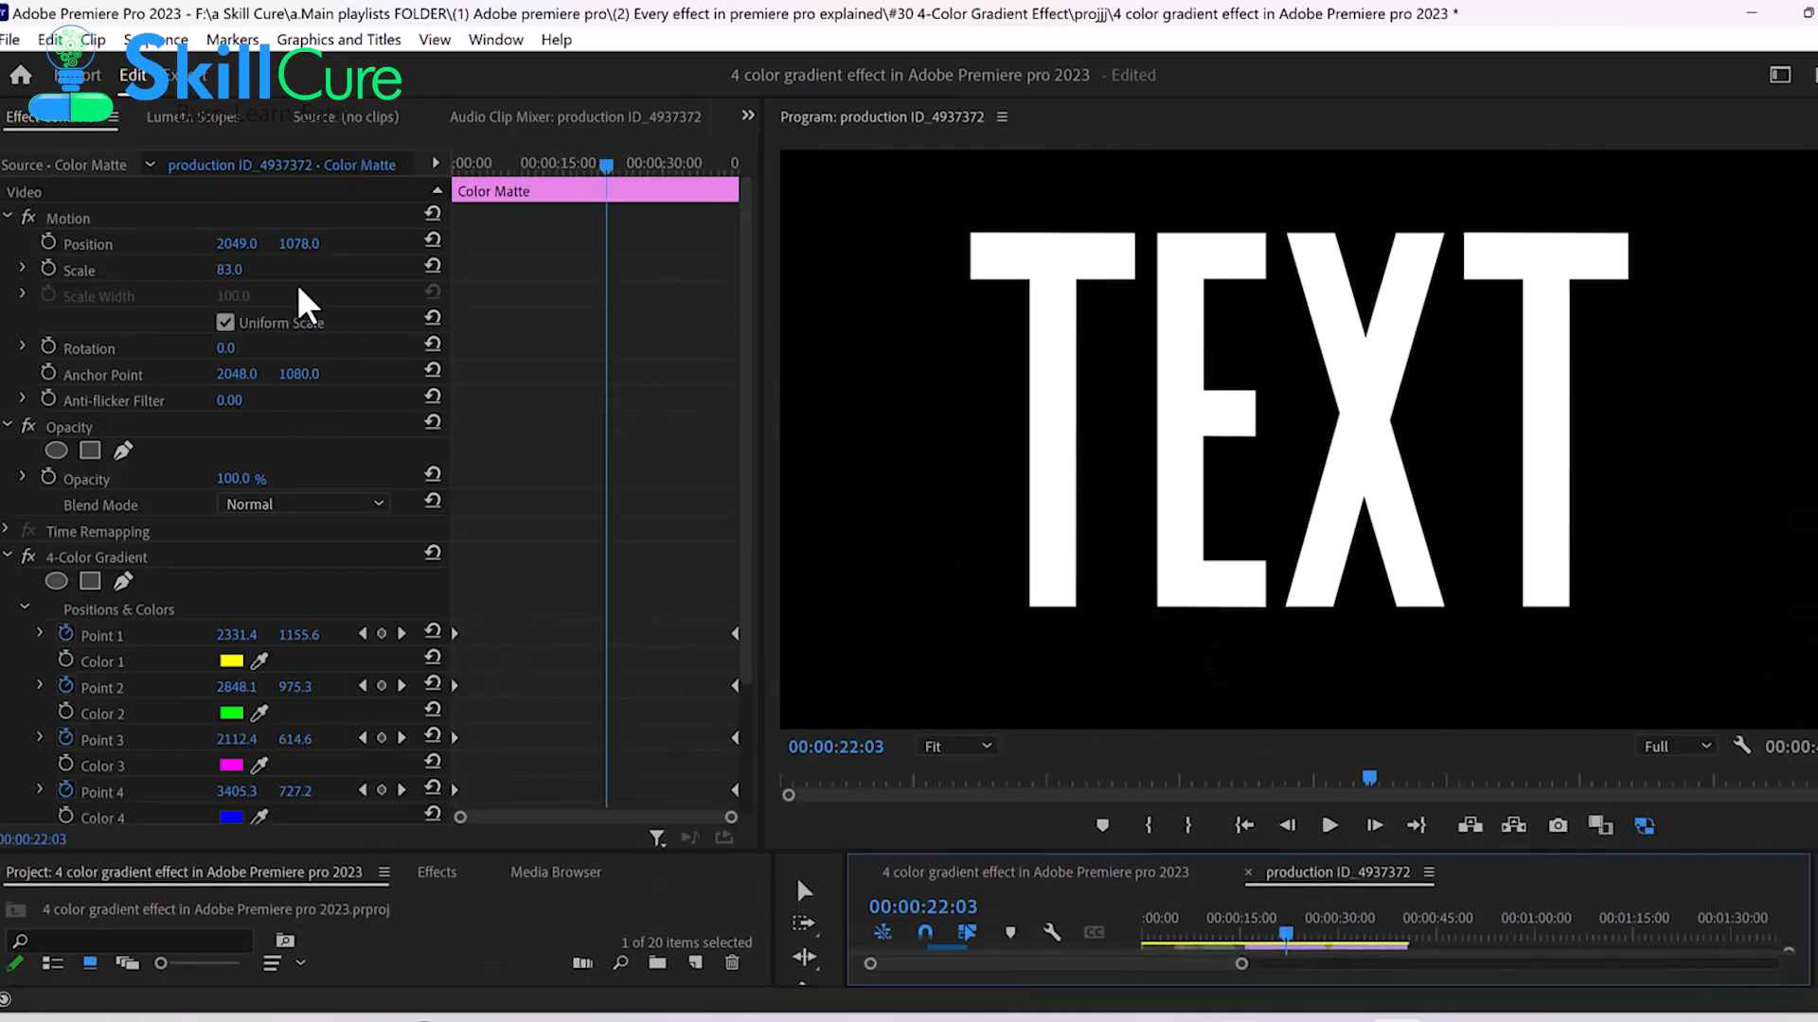
{"action": "left_click", "coordinate": [131, 560]}
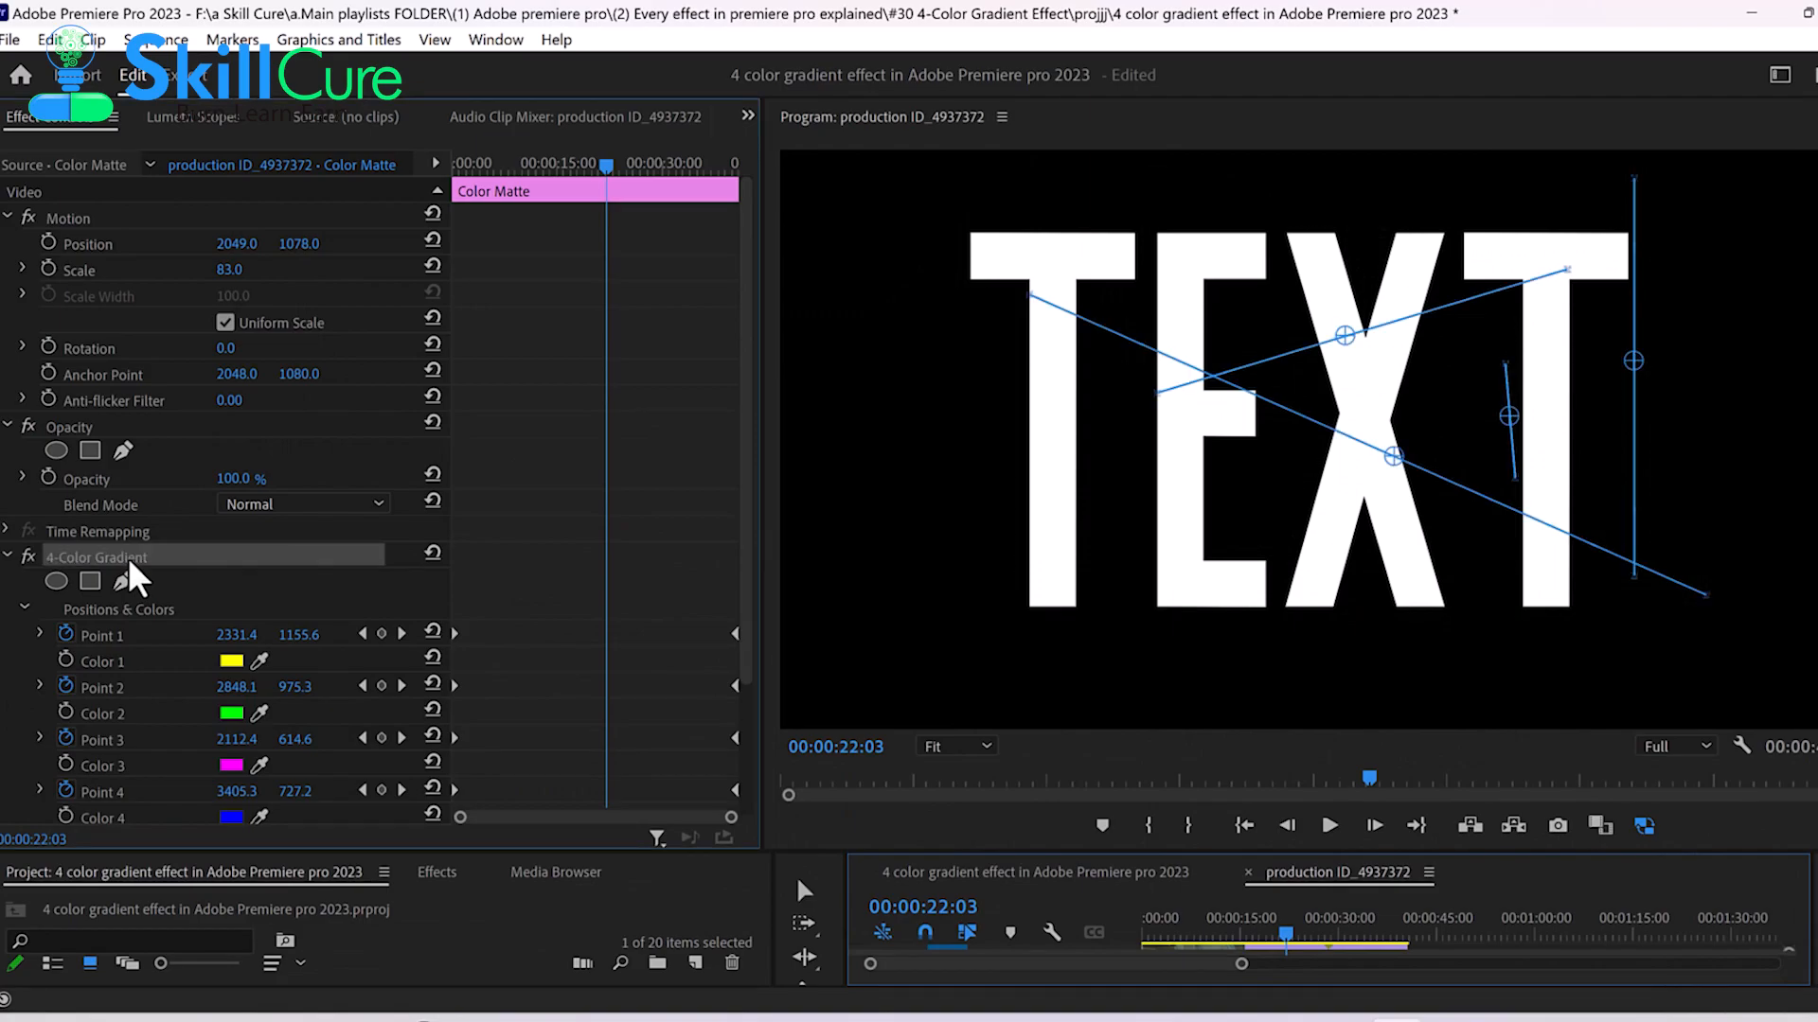
{"action": "left_click_drag", "start_coordinate": [1430, 852], "coordinate": [1364, 573]}
{"action": "left_click", "coordinate": [1293, 737]}
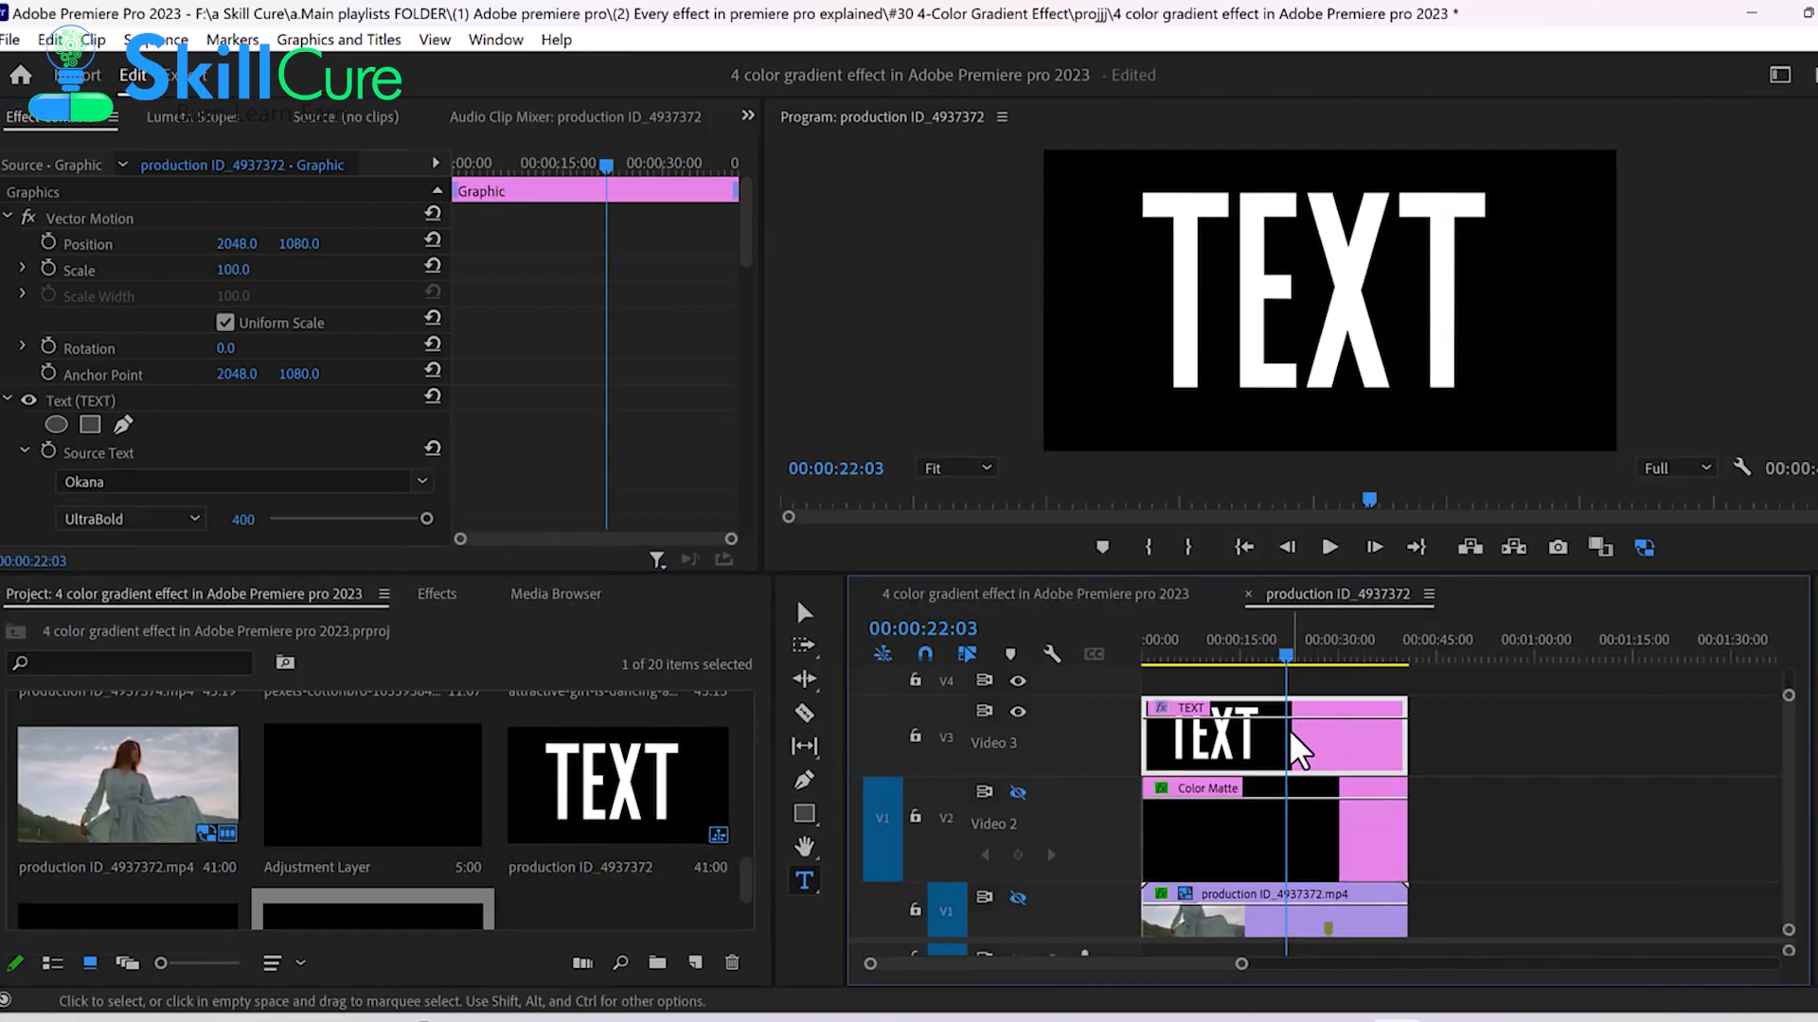
{"action": "key", "text": "ctrl+v"}
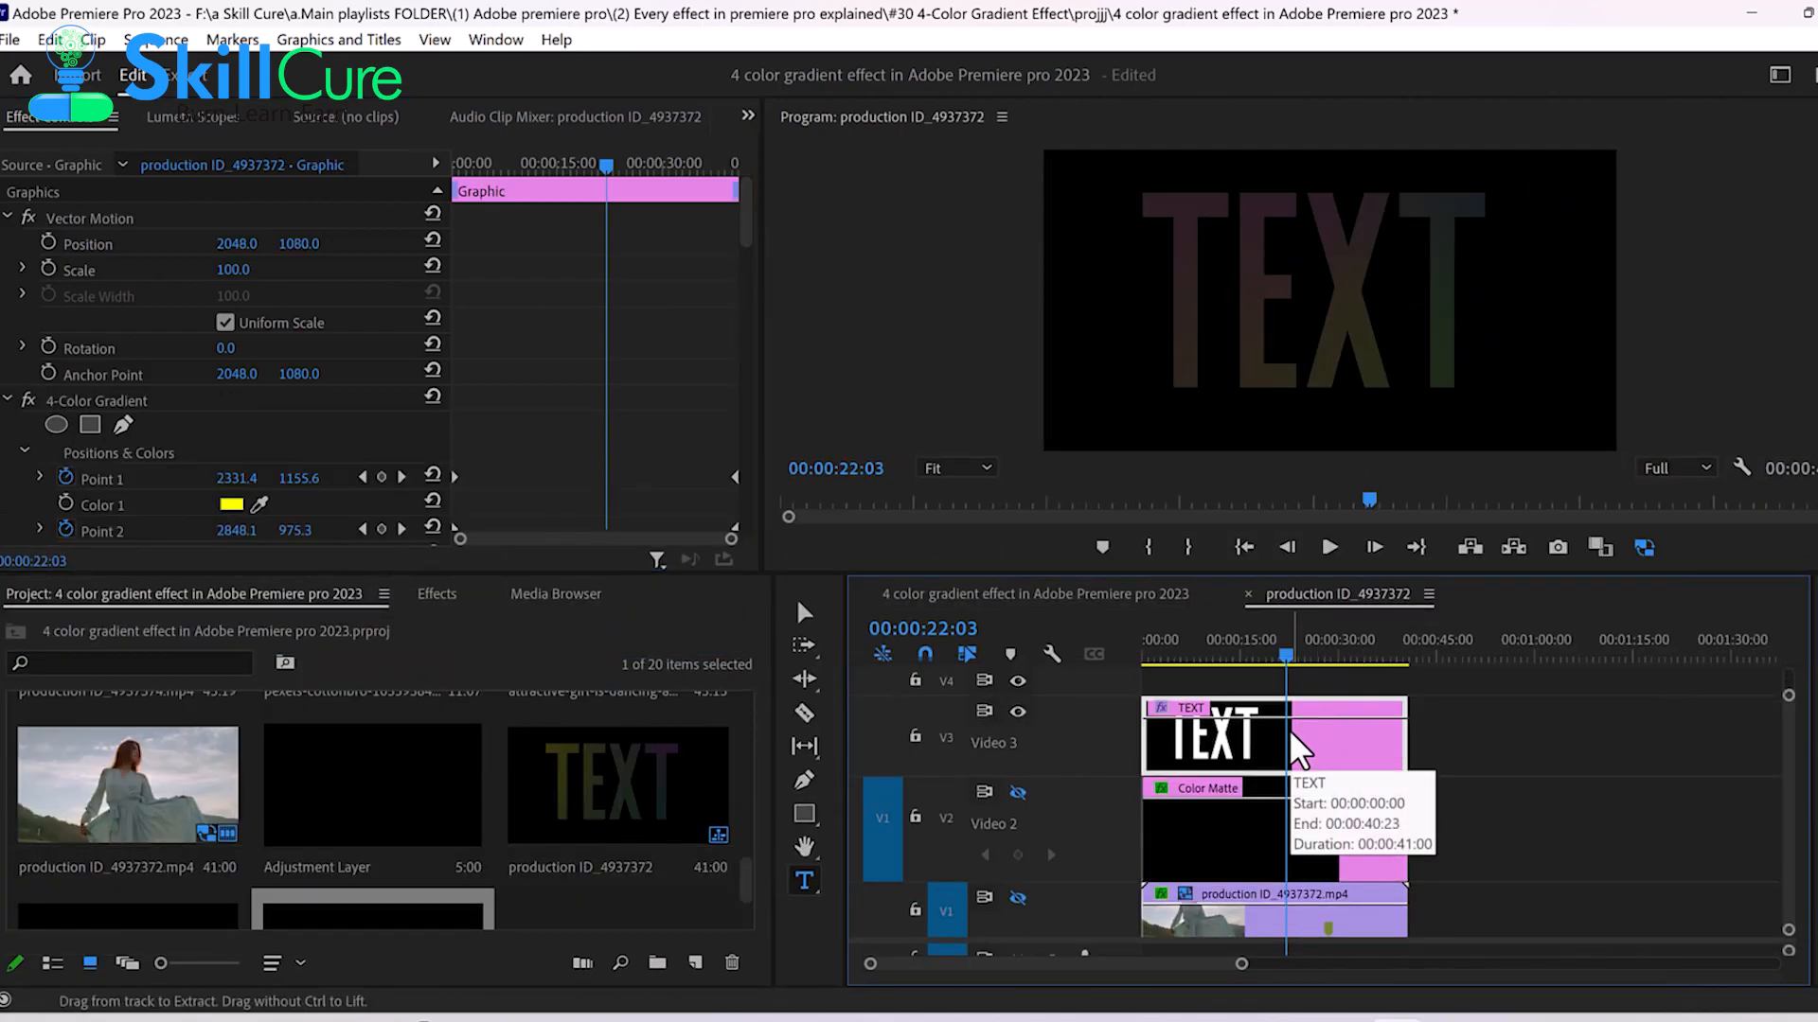
- Shift the Color Matte and footage clips along the timeline, past the end of the TEXT graphic, and select the TEXT graphic
{"action": "left_click", "coordinate": [1245, 827]}
{"action": "left_click", "coordinate": [1246, 742]}
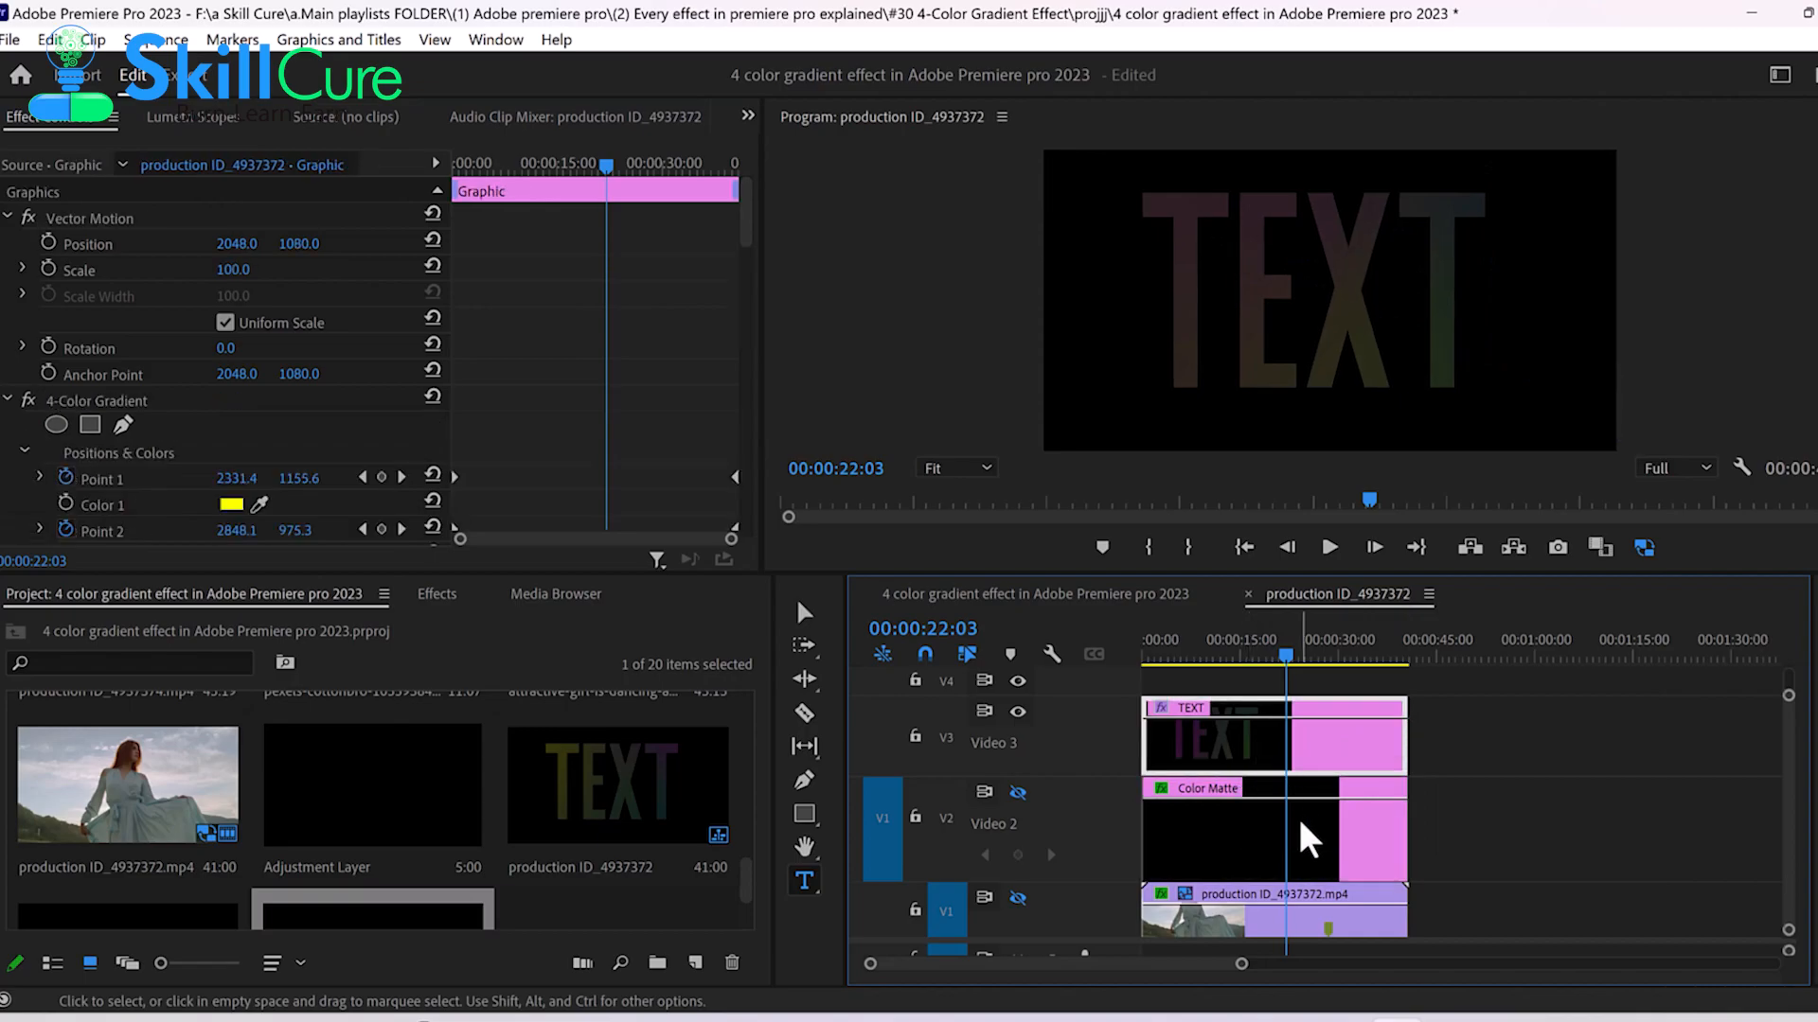
{"action": "left_click_drag", "start_coordinate": [1496, 820], "coordinate": [1641, 861]}
{"action": "left_click", "coordinate": [1230, 742]}
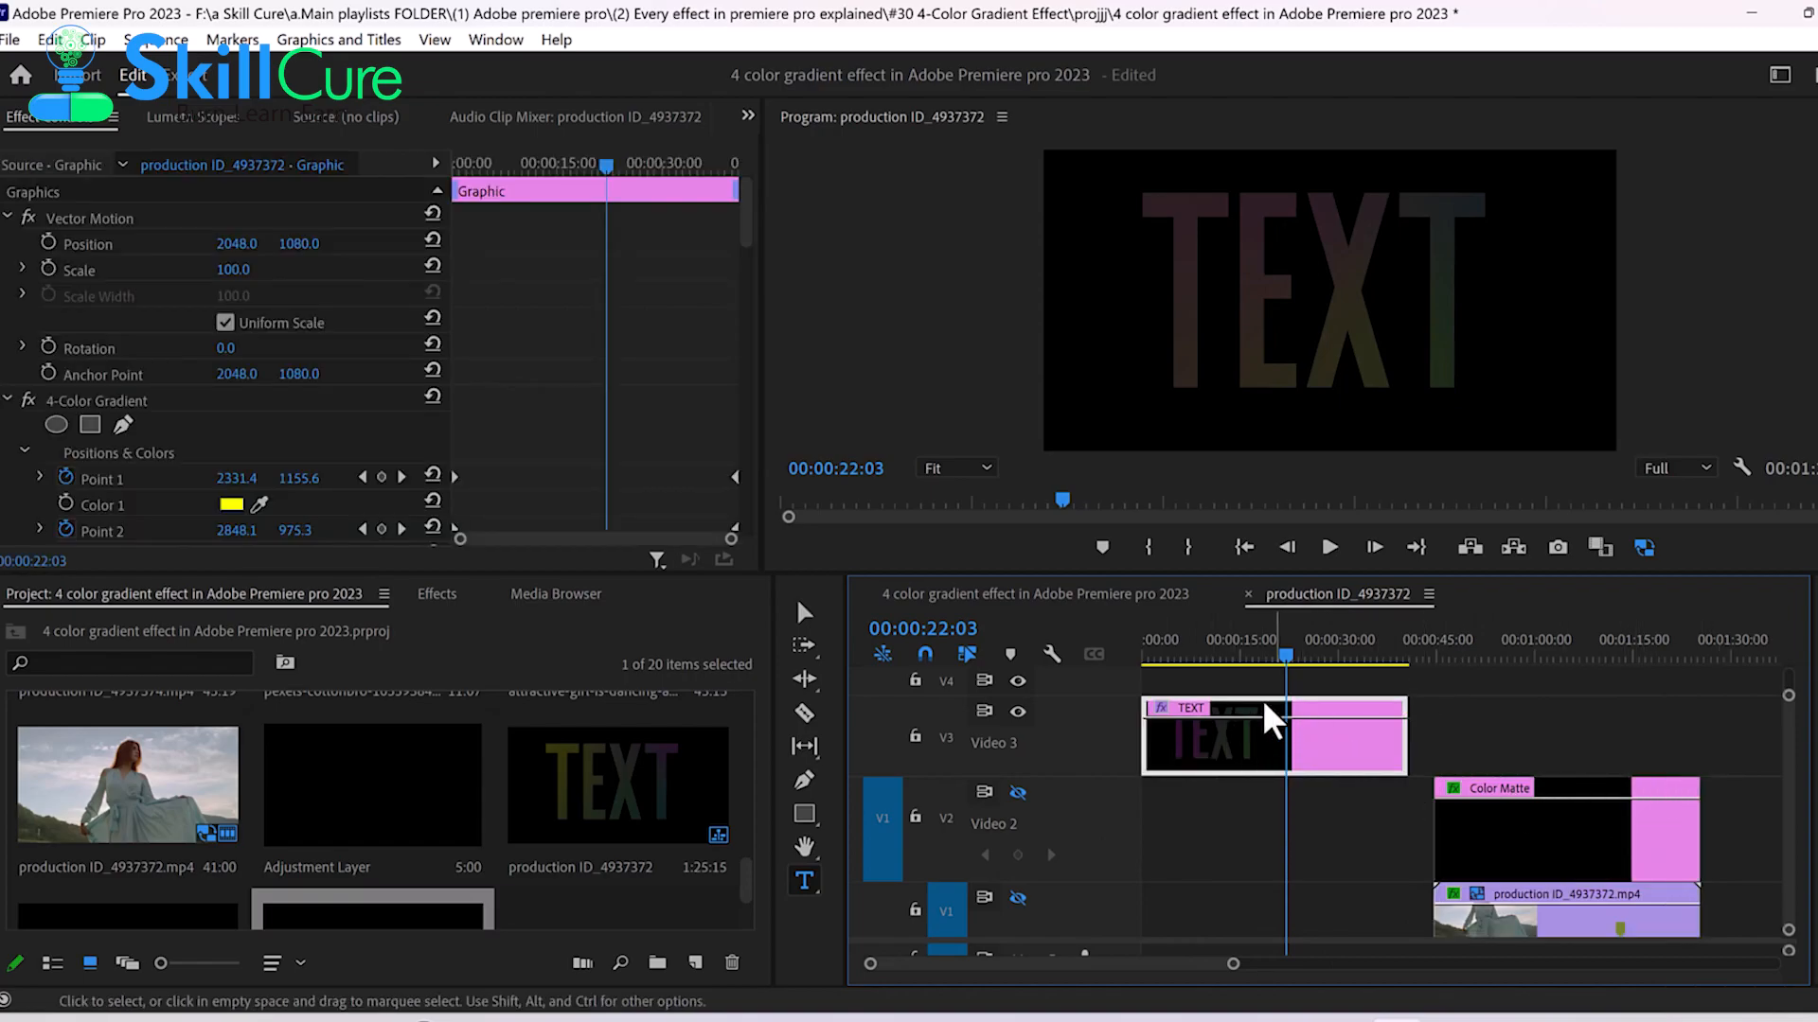
- Play the sequence from the start in an enlarged preview to view the animated gradient across the text
{"action": "left_click_drag", "start_coordinate": [1285, 653], "coordinate": [1143, 654]}
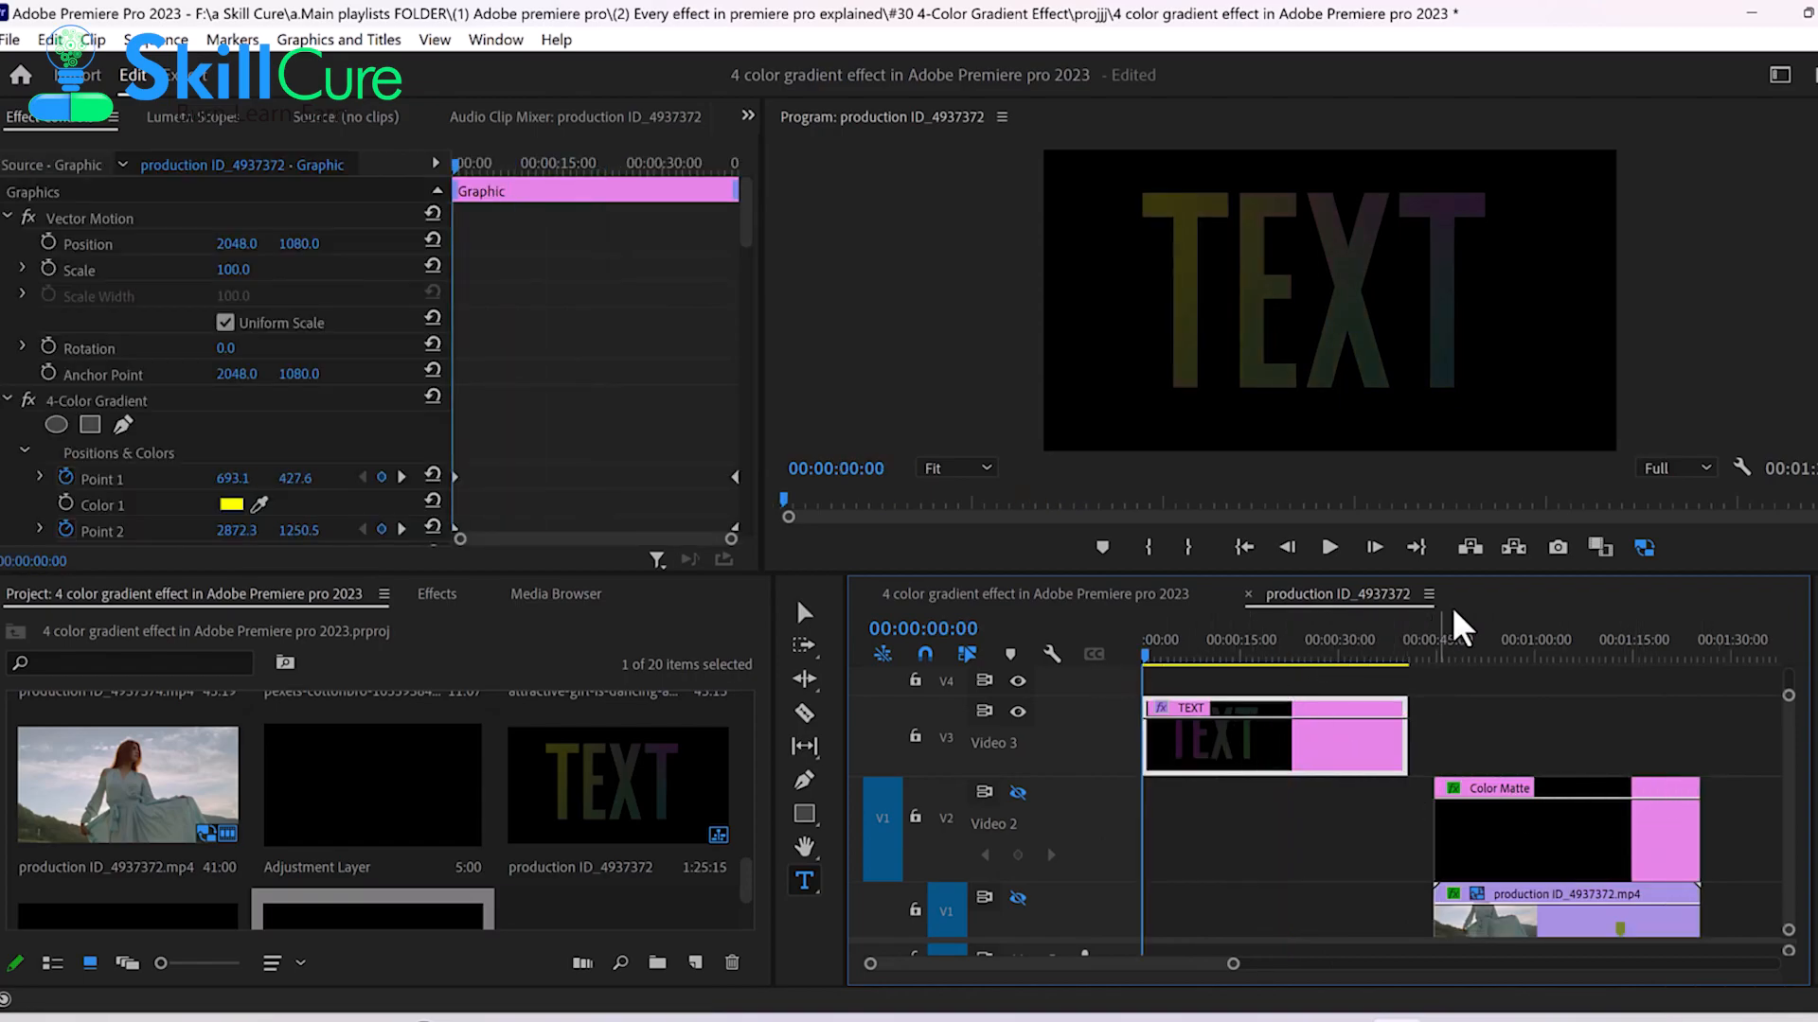
{"action": "left_click_drag", "start_coordinate": [1465, 576], "coordinate": [1344, 947]}
{"action": "left_click", "coordinate": [1331, 918]}
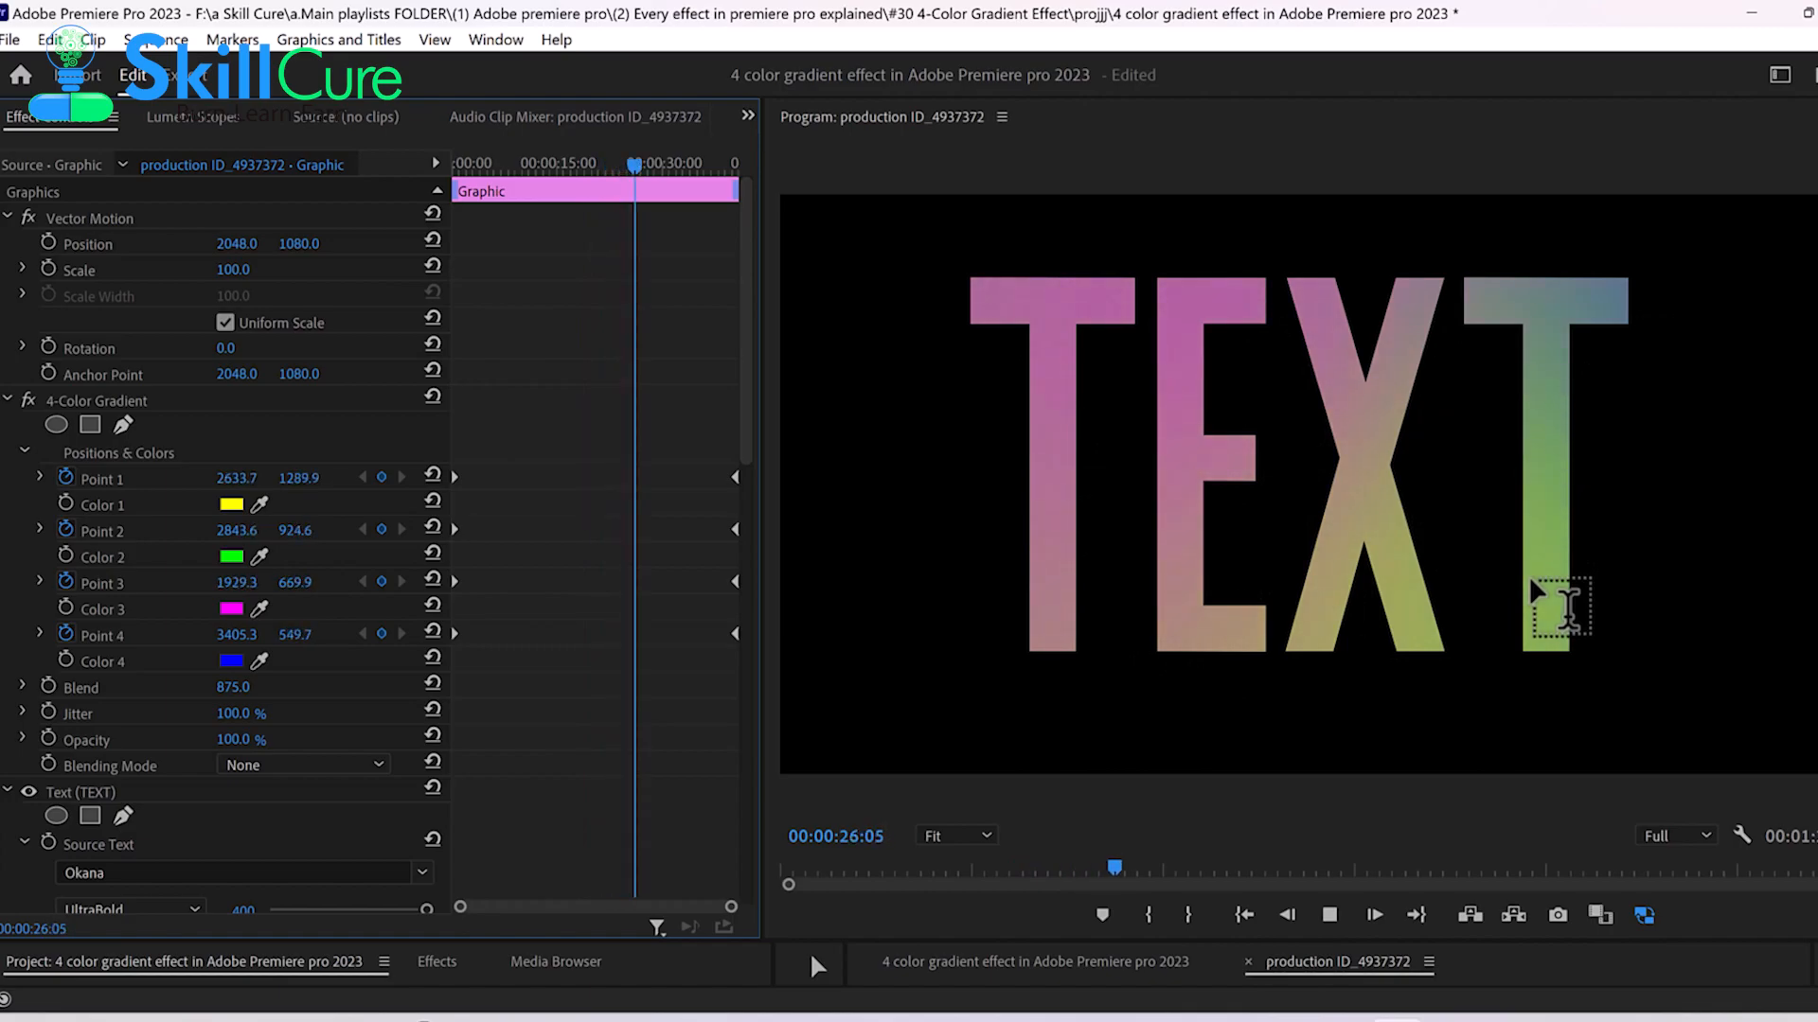
{"action": "left_click_drag", "start_coordinate": [1294, 679], "coordinate": [1257, 1005]}
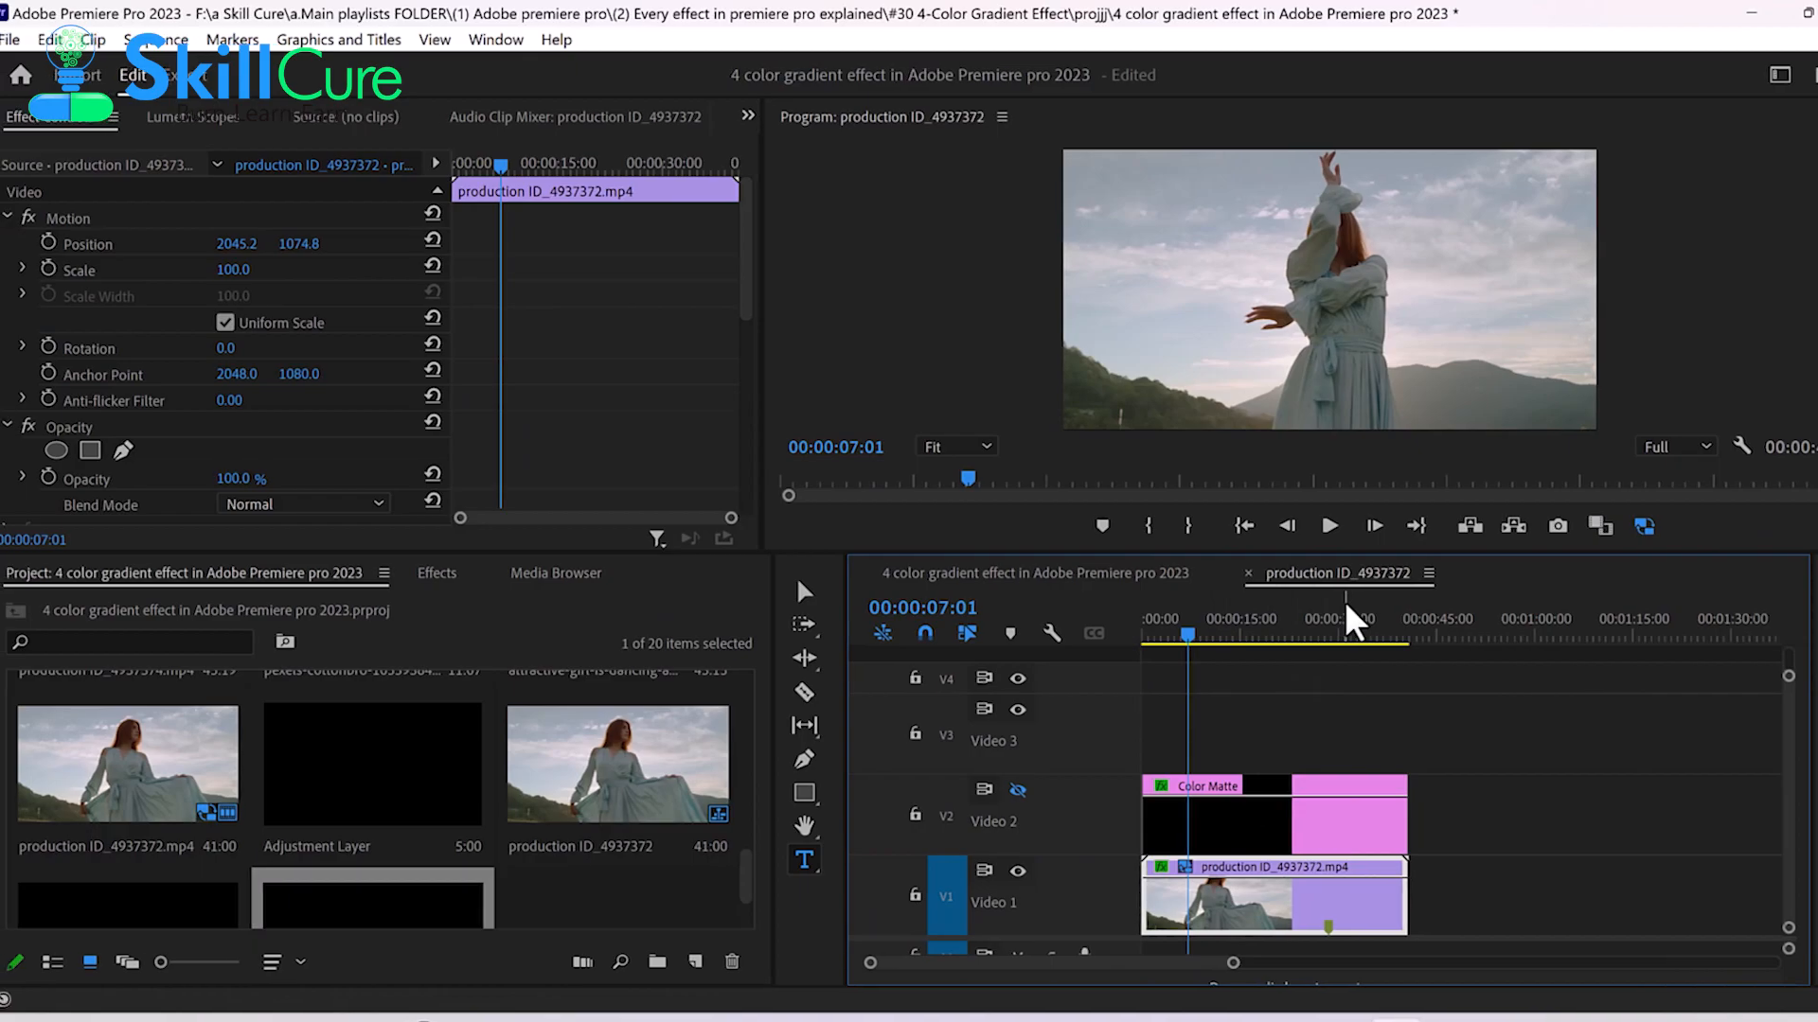
- Draw a circle over the woman with the Ellipse tool and stretch its graphic clip on V3 to the full length of the footage
{"action": "left_click", "coordinate": [807, 800]}
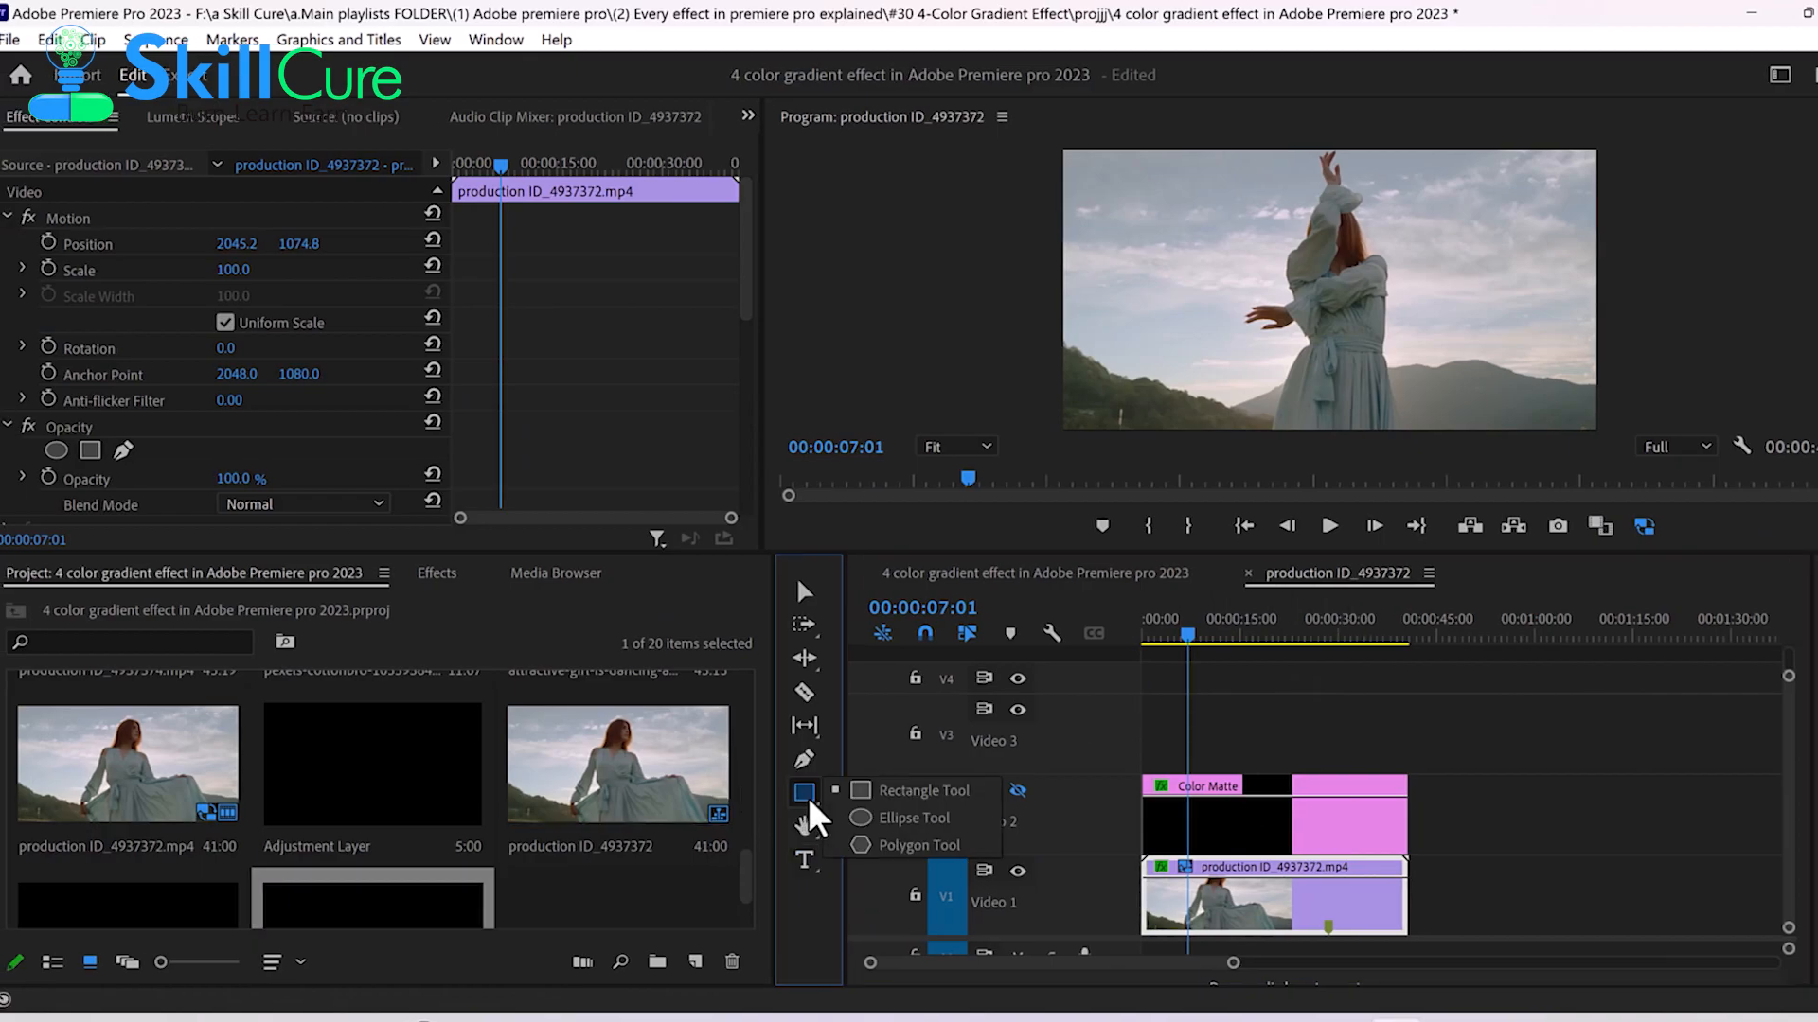
{"action": "left_click", "coordinate": [810, 797]}
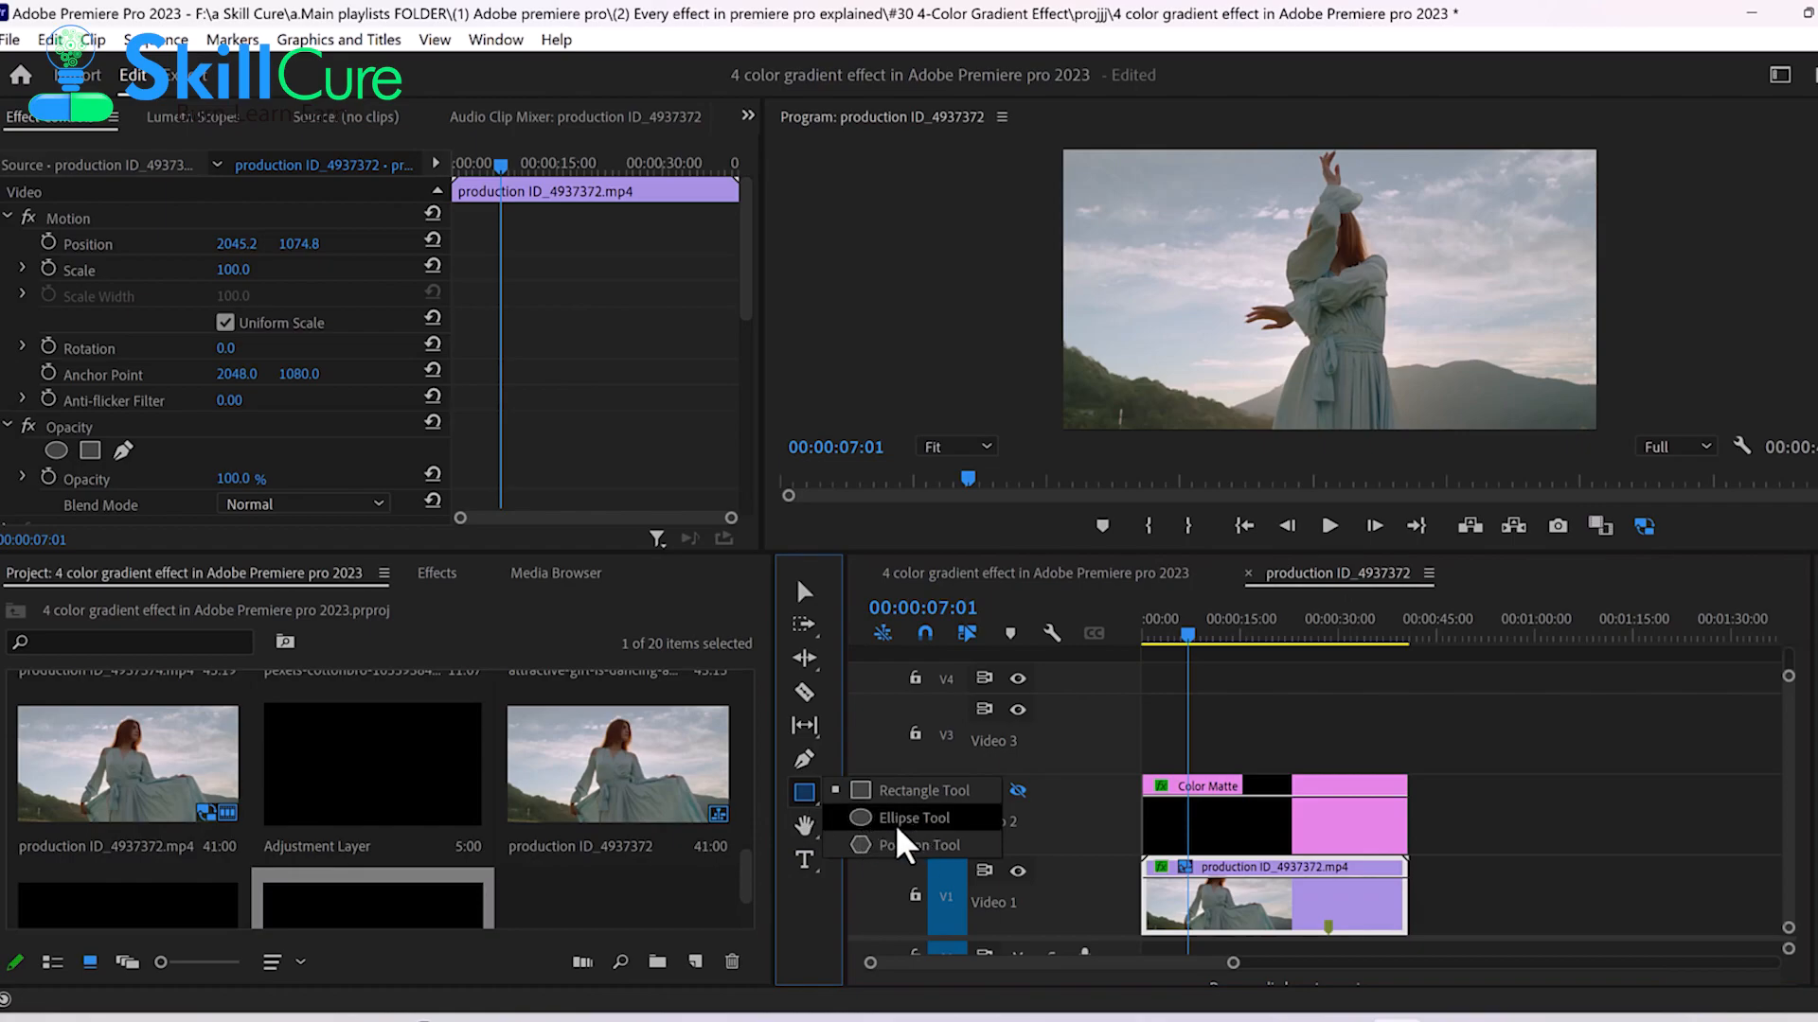
{"action": "left_click", "coordinate": [889, 820]}
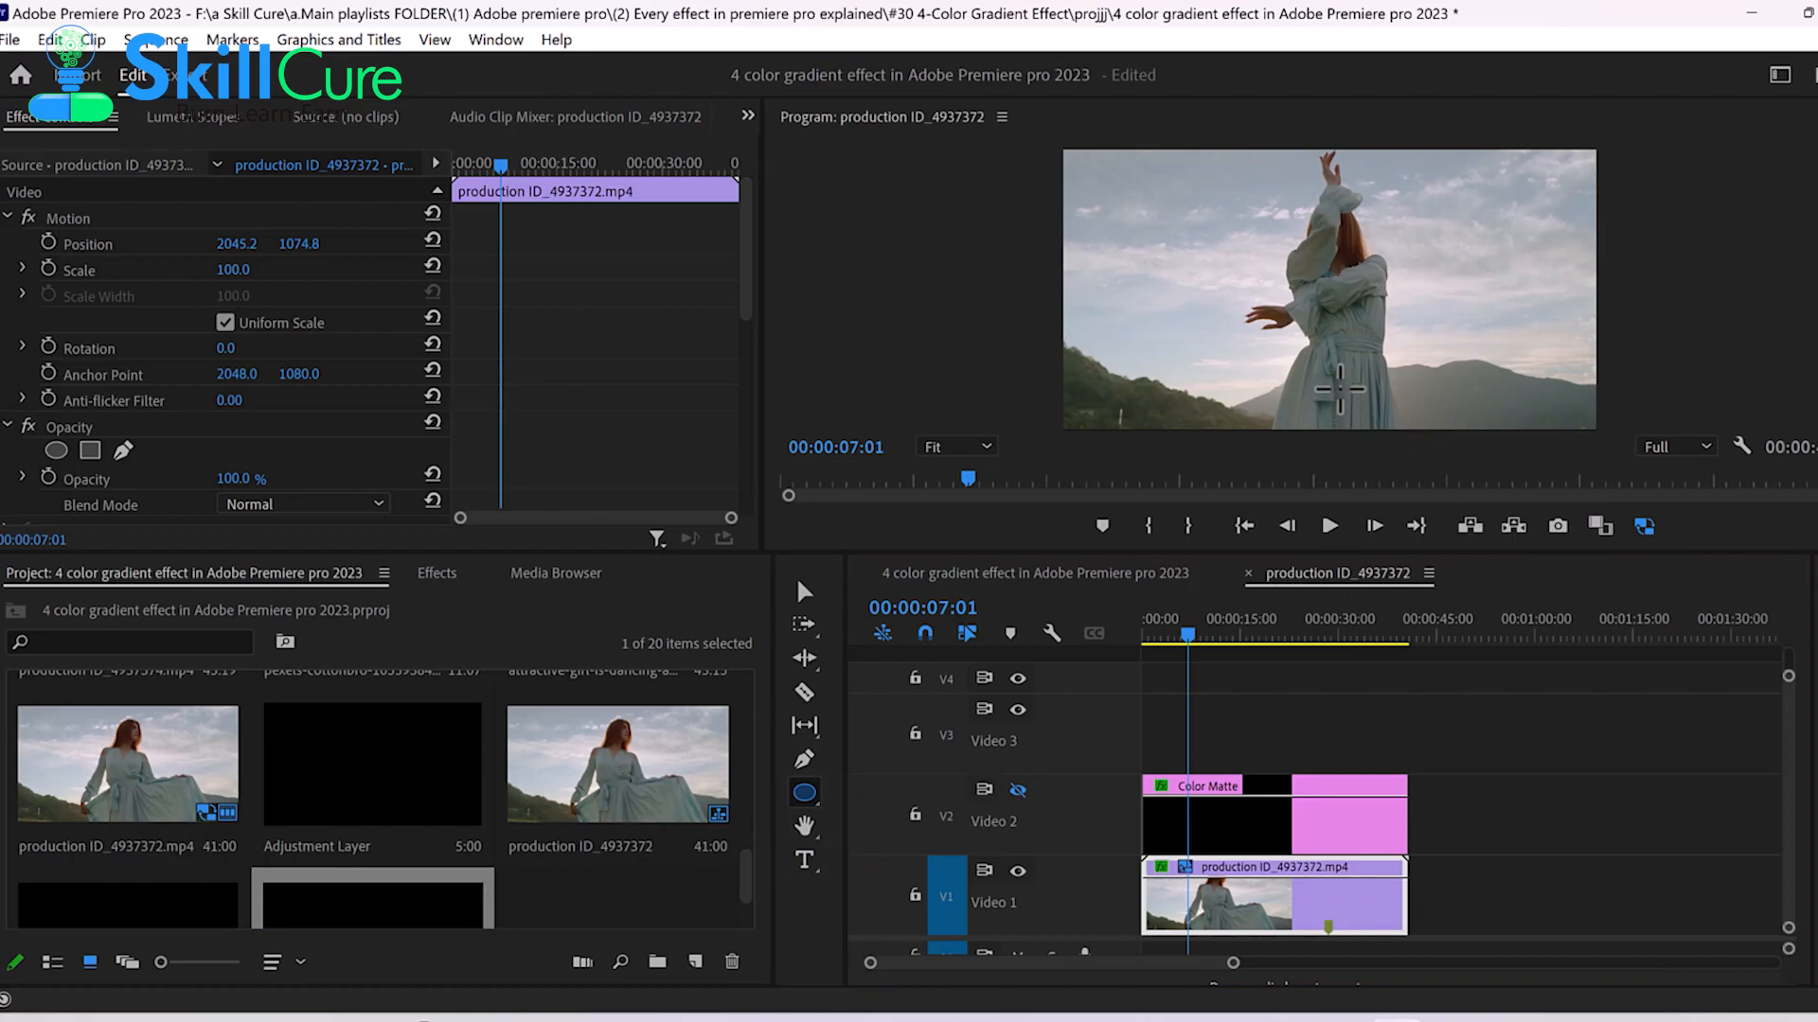
{"action": "left_click_drag", "start_coordinate": [1230, 204], "coordinate": [1415, 406]}
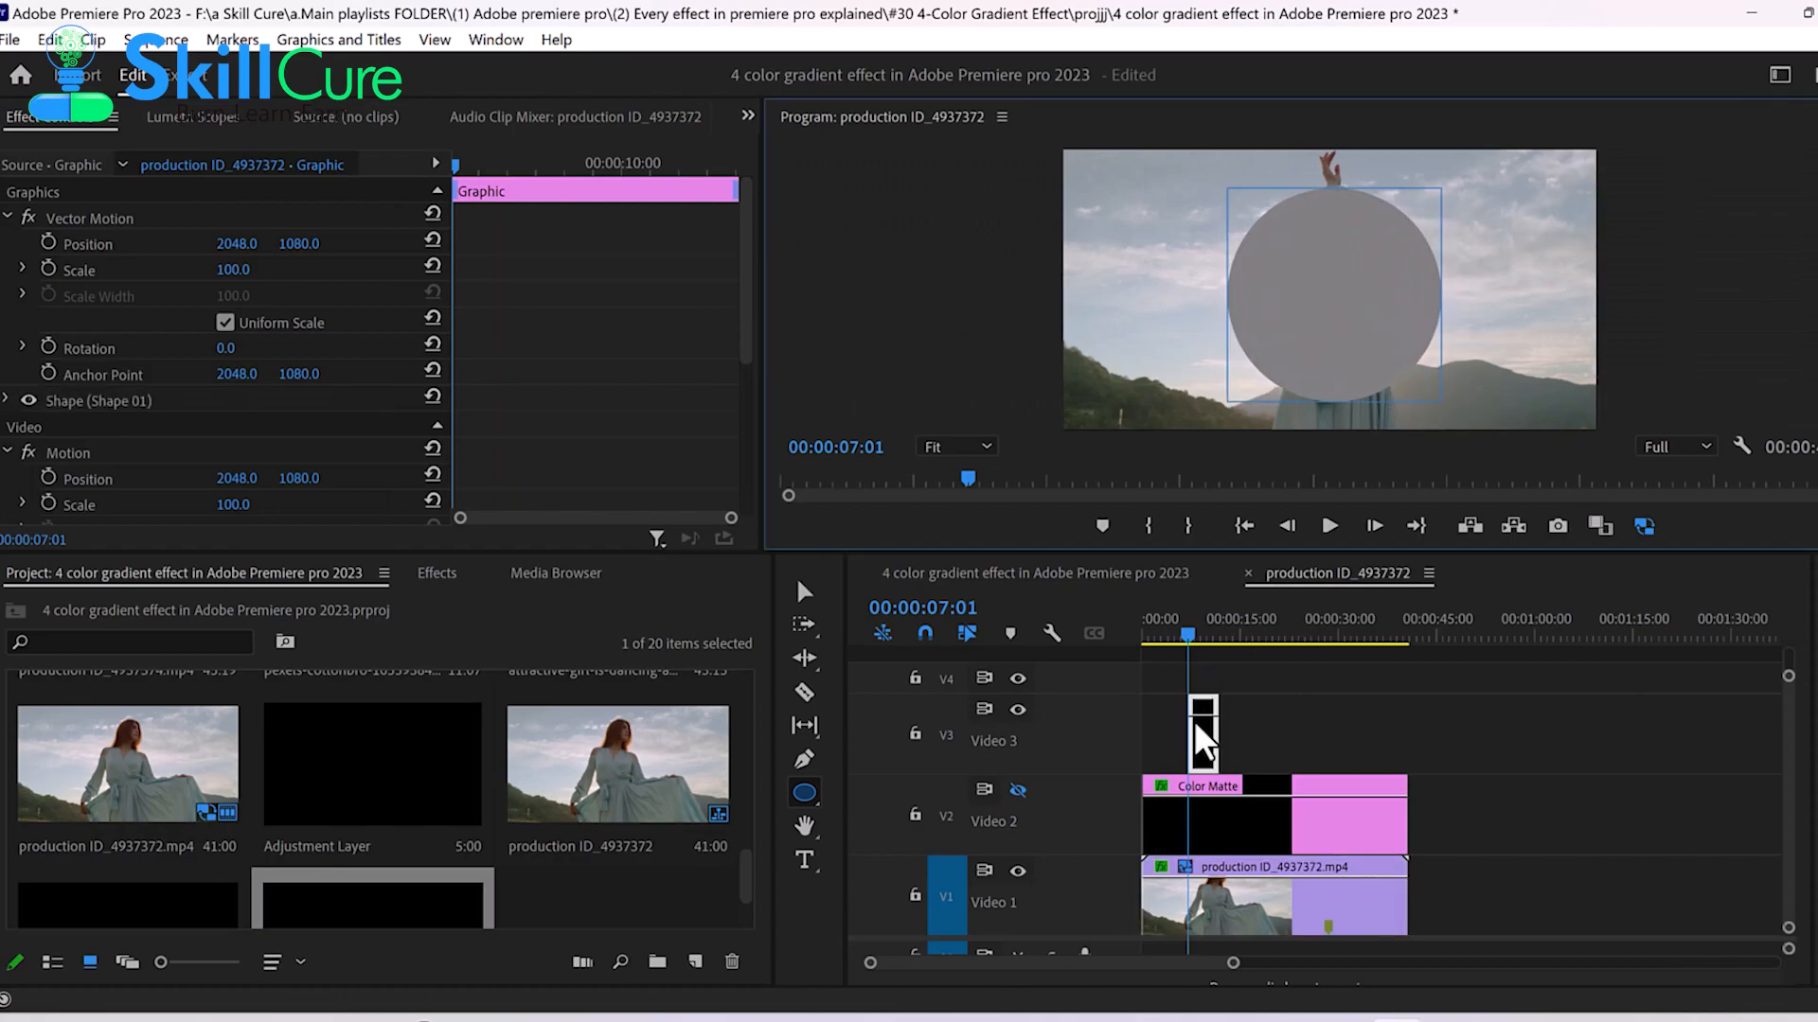
{"action": "left_click_drag", "start_coordinate": [1190, 729], "coordinate": [1335, 738]}
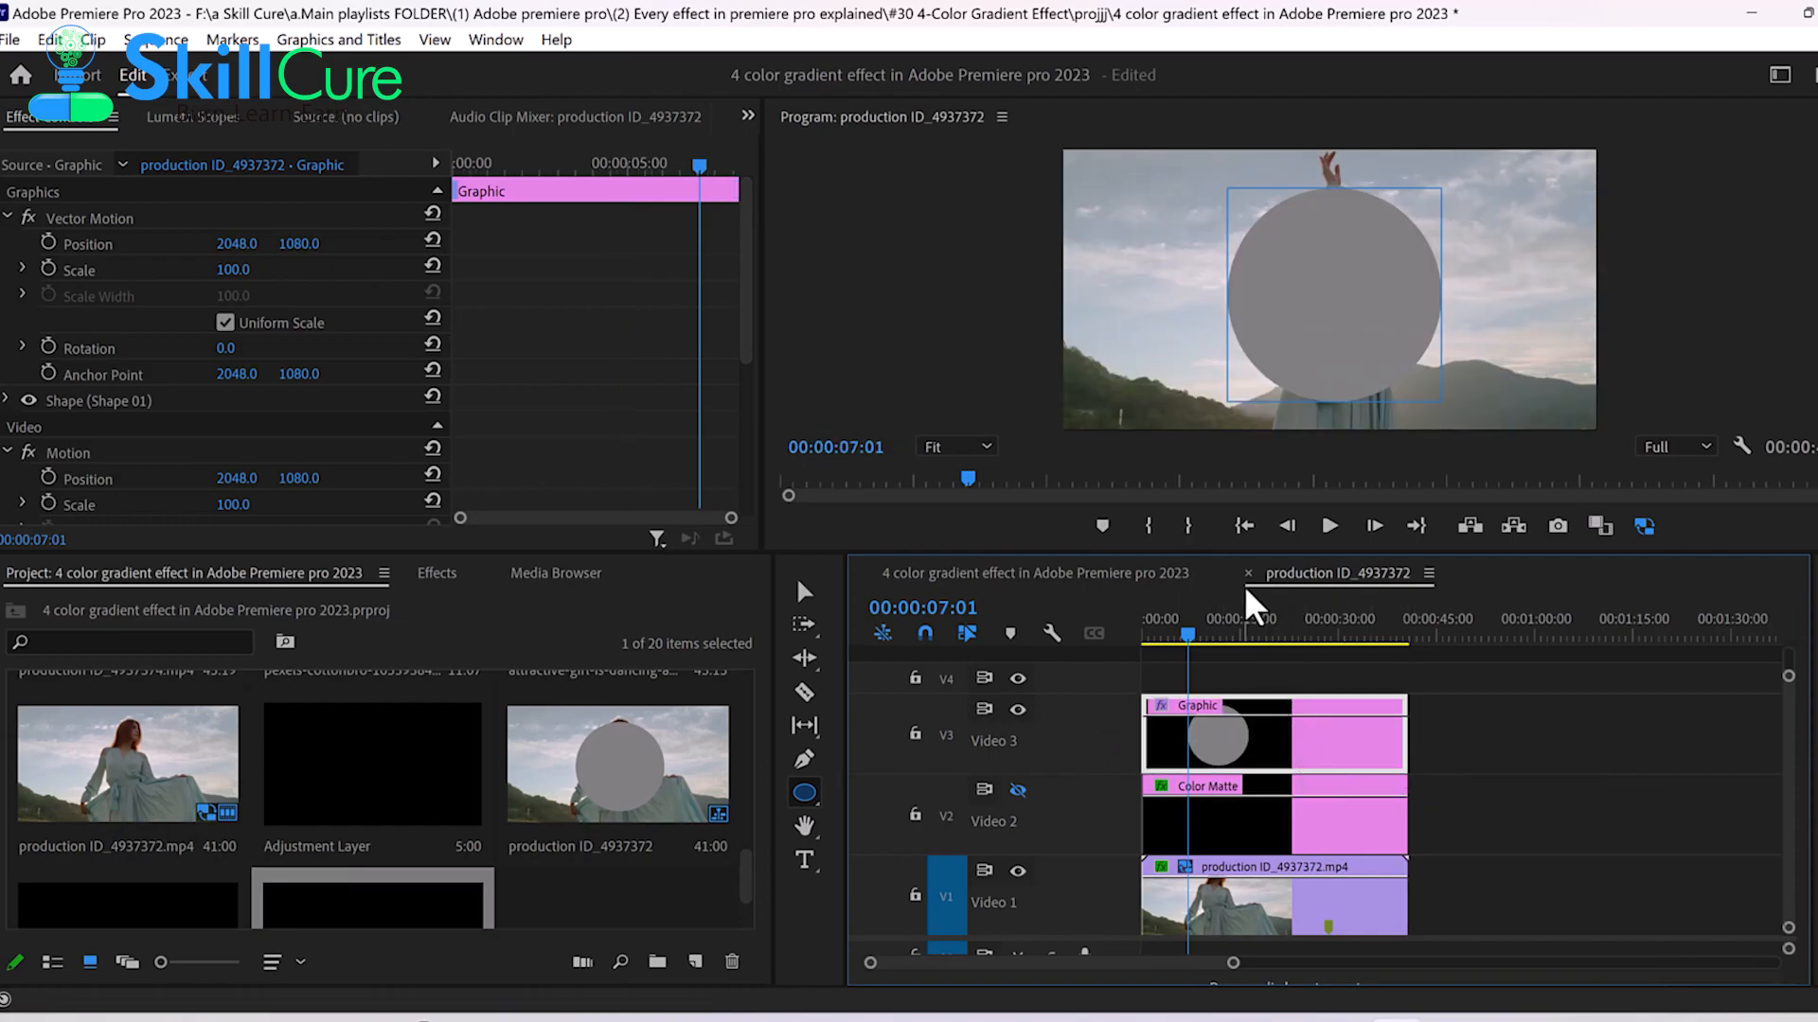
- Add a white outer stroke with a width of 67 to the circle shape
{"action": "left_click_drag", "start_coordinate": [1305, 559], "coordinate": [1304, 670]}
{"action": "left_click", "coordinate": [8, 400]}
{"action": "scroll", "coordinate": [583, 445], "scroll_direction": "down", "scroll_amount": 5}
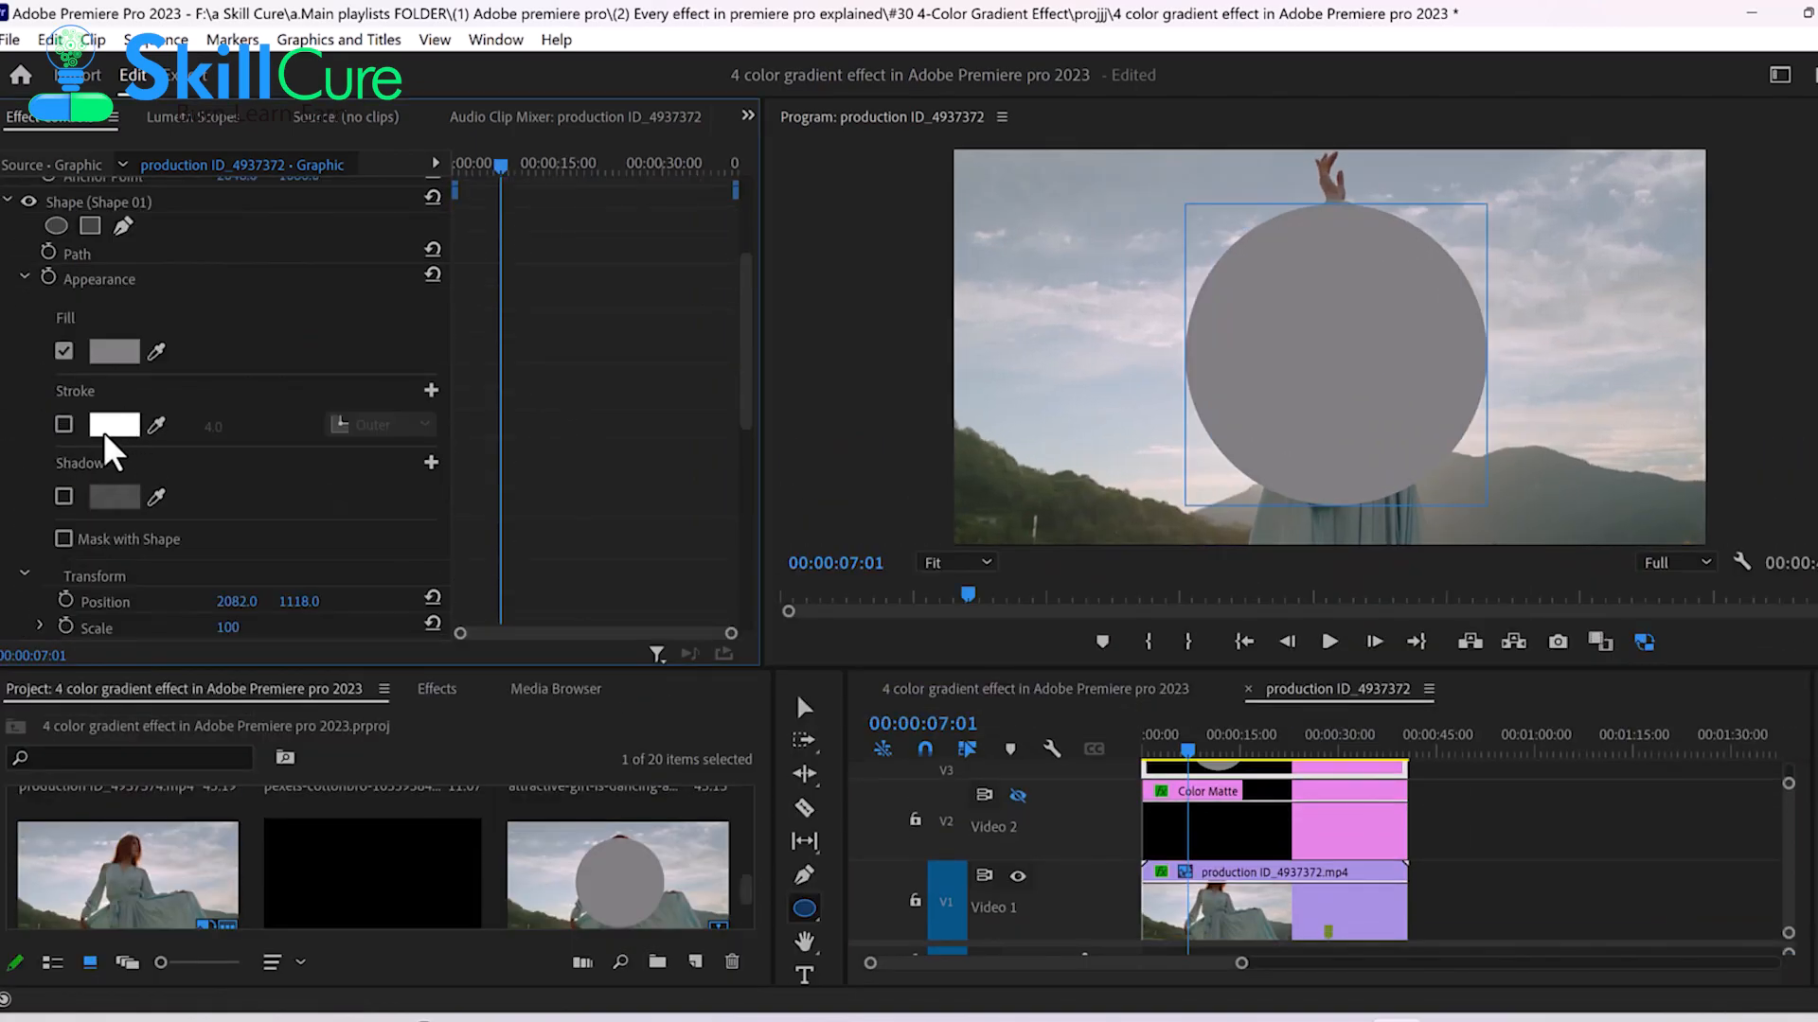
{"action": "left_click", "coordinate": [64, 424]}
{"action": "left_click_drag", "start_coordinate": [215, 431], "coordinate": [276, 431]}
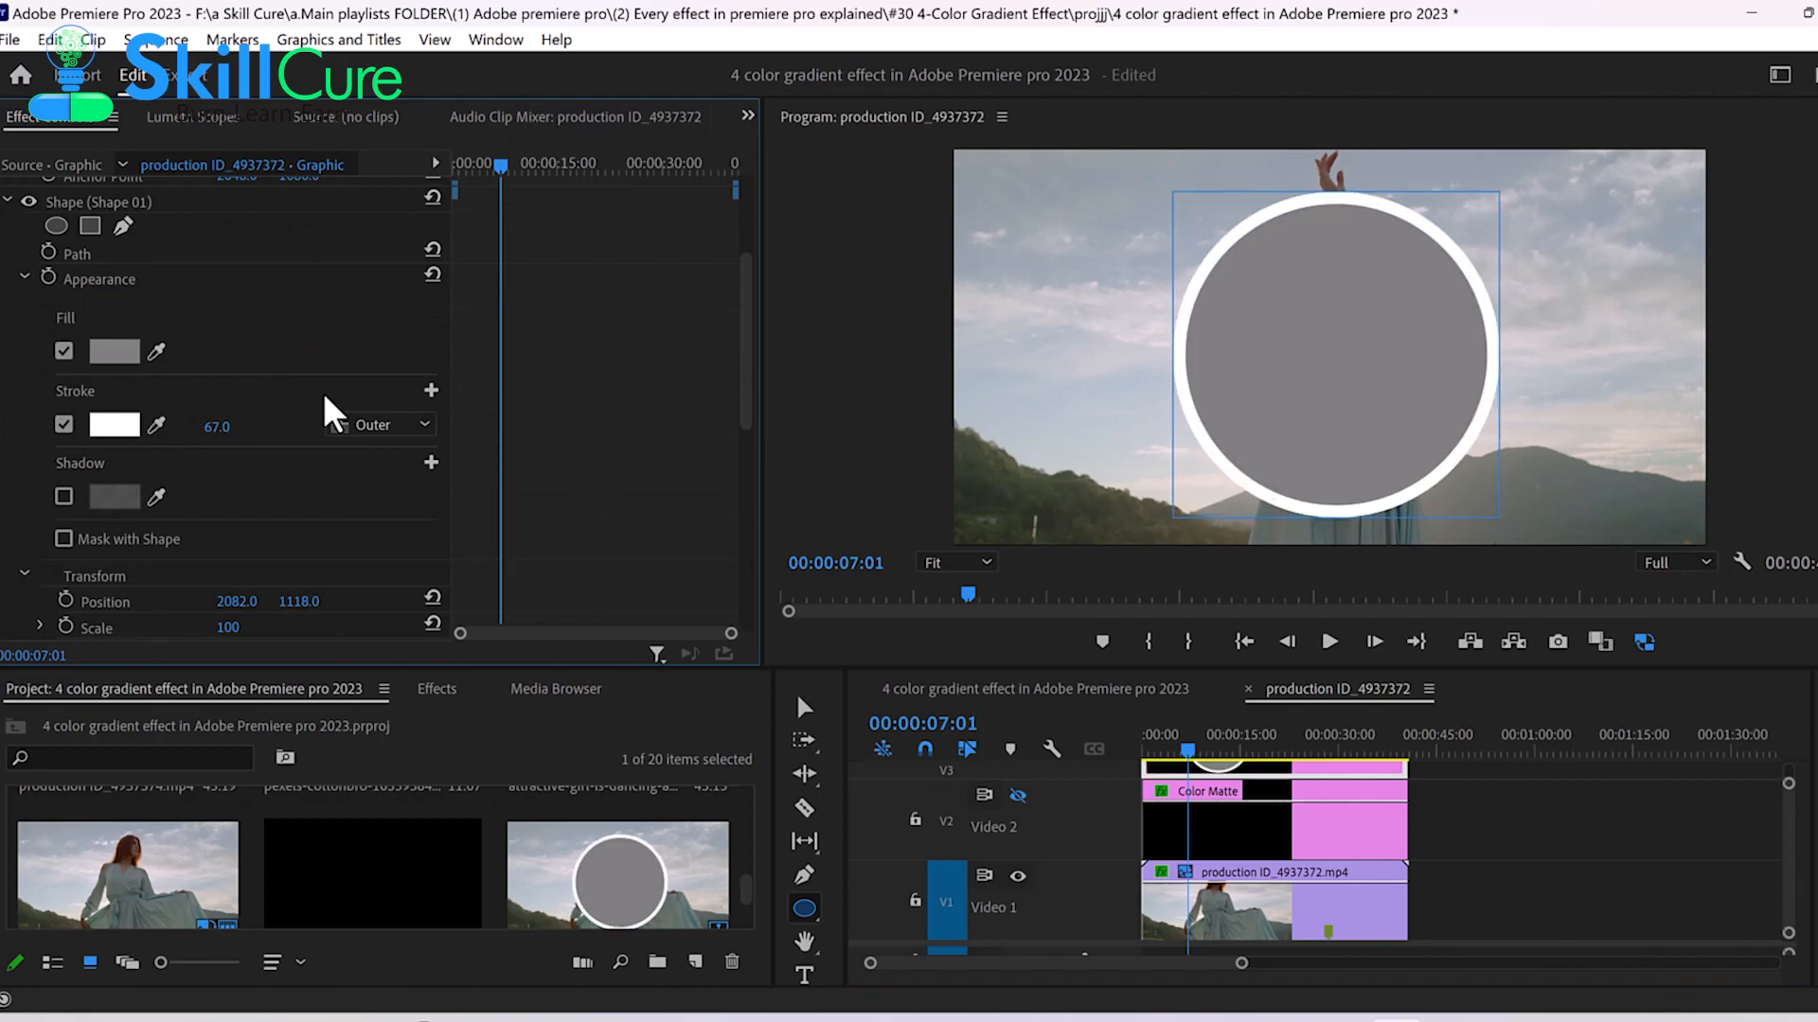
- Turn off the circle's fill to leave only its outline, and try different stroke widths
{"action": "left_click", "coordinate": [64, 358]}
{"action": "left_click", "coordinate": [63, 358]}
{"action": "left_click", "coordinate": [63, 358]}
{"action": "left_click", "coordinate": [63, 358]}
{"action": "left_click", "coordinate": [63, 358]}
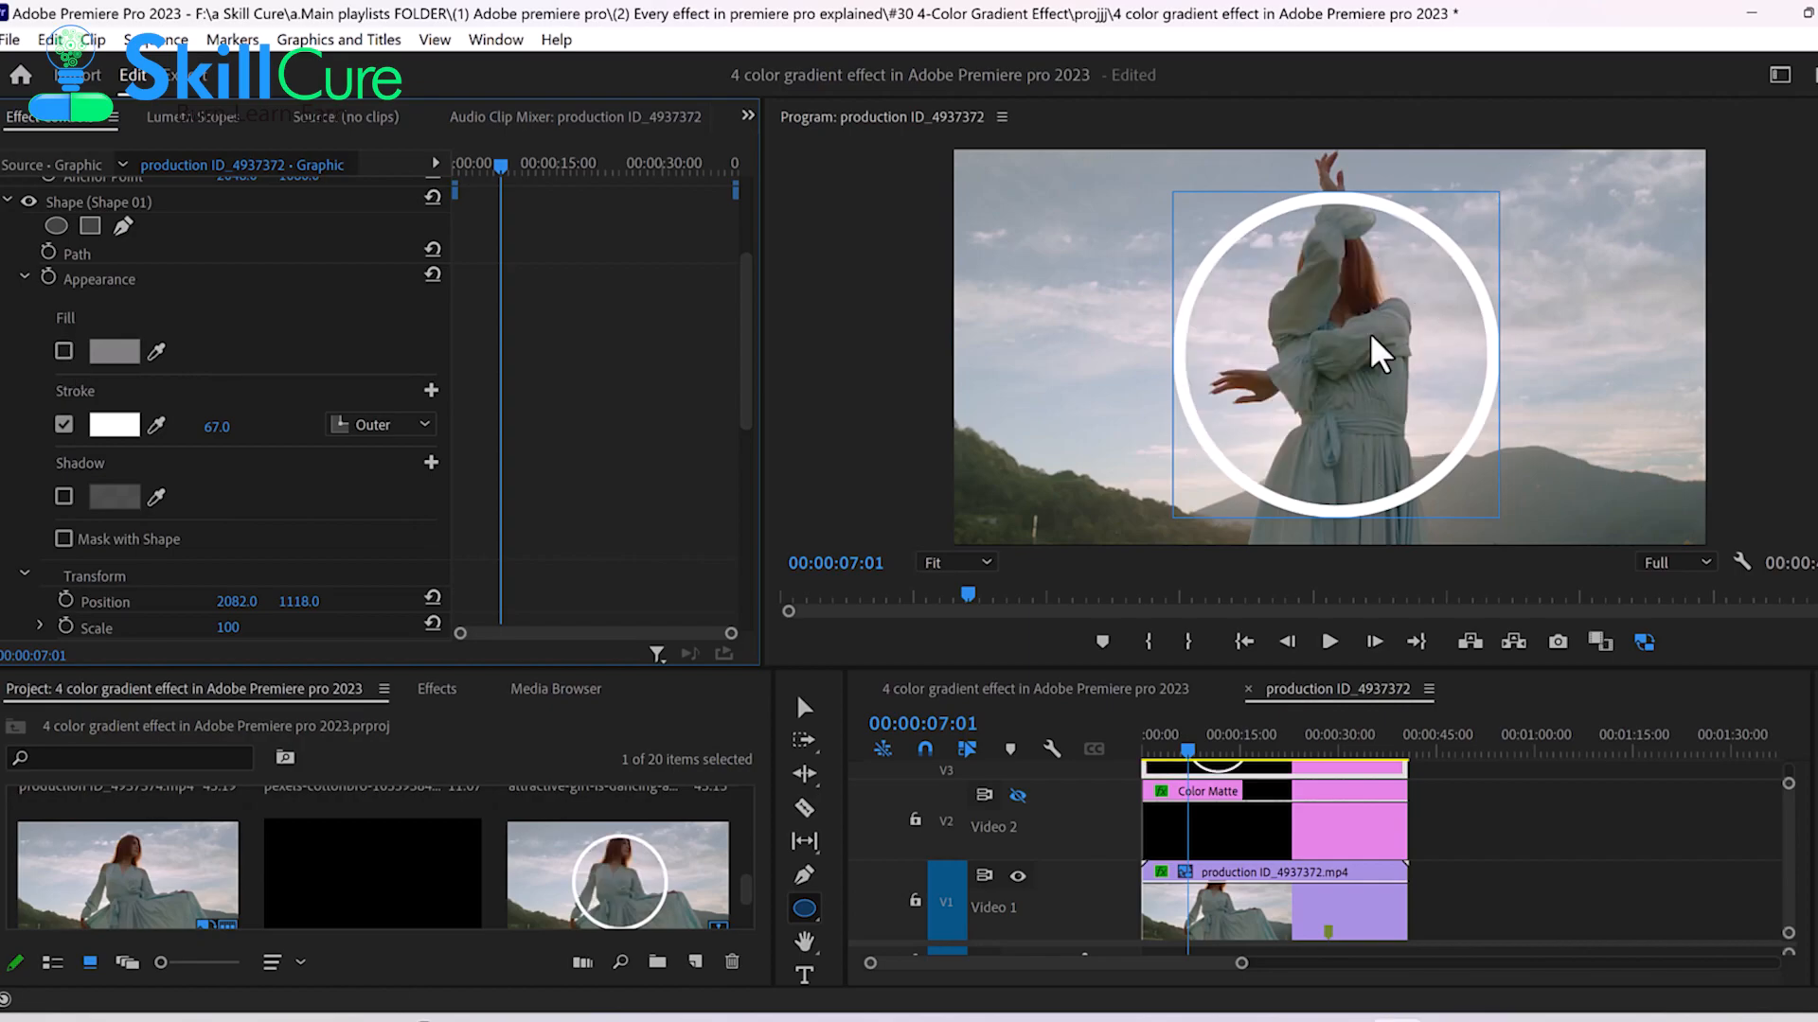
{"action": "mouse_move", "coordinate": [227, 428]}
{"action": "left_mouse_down"}
{"action": "mouse_move", "coordinate": [445, 428]}
{"action": "mouse_move", "coordinate": [266, 428]}
{"action": "left_mouse_up"}
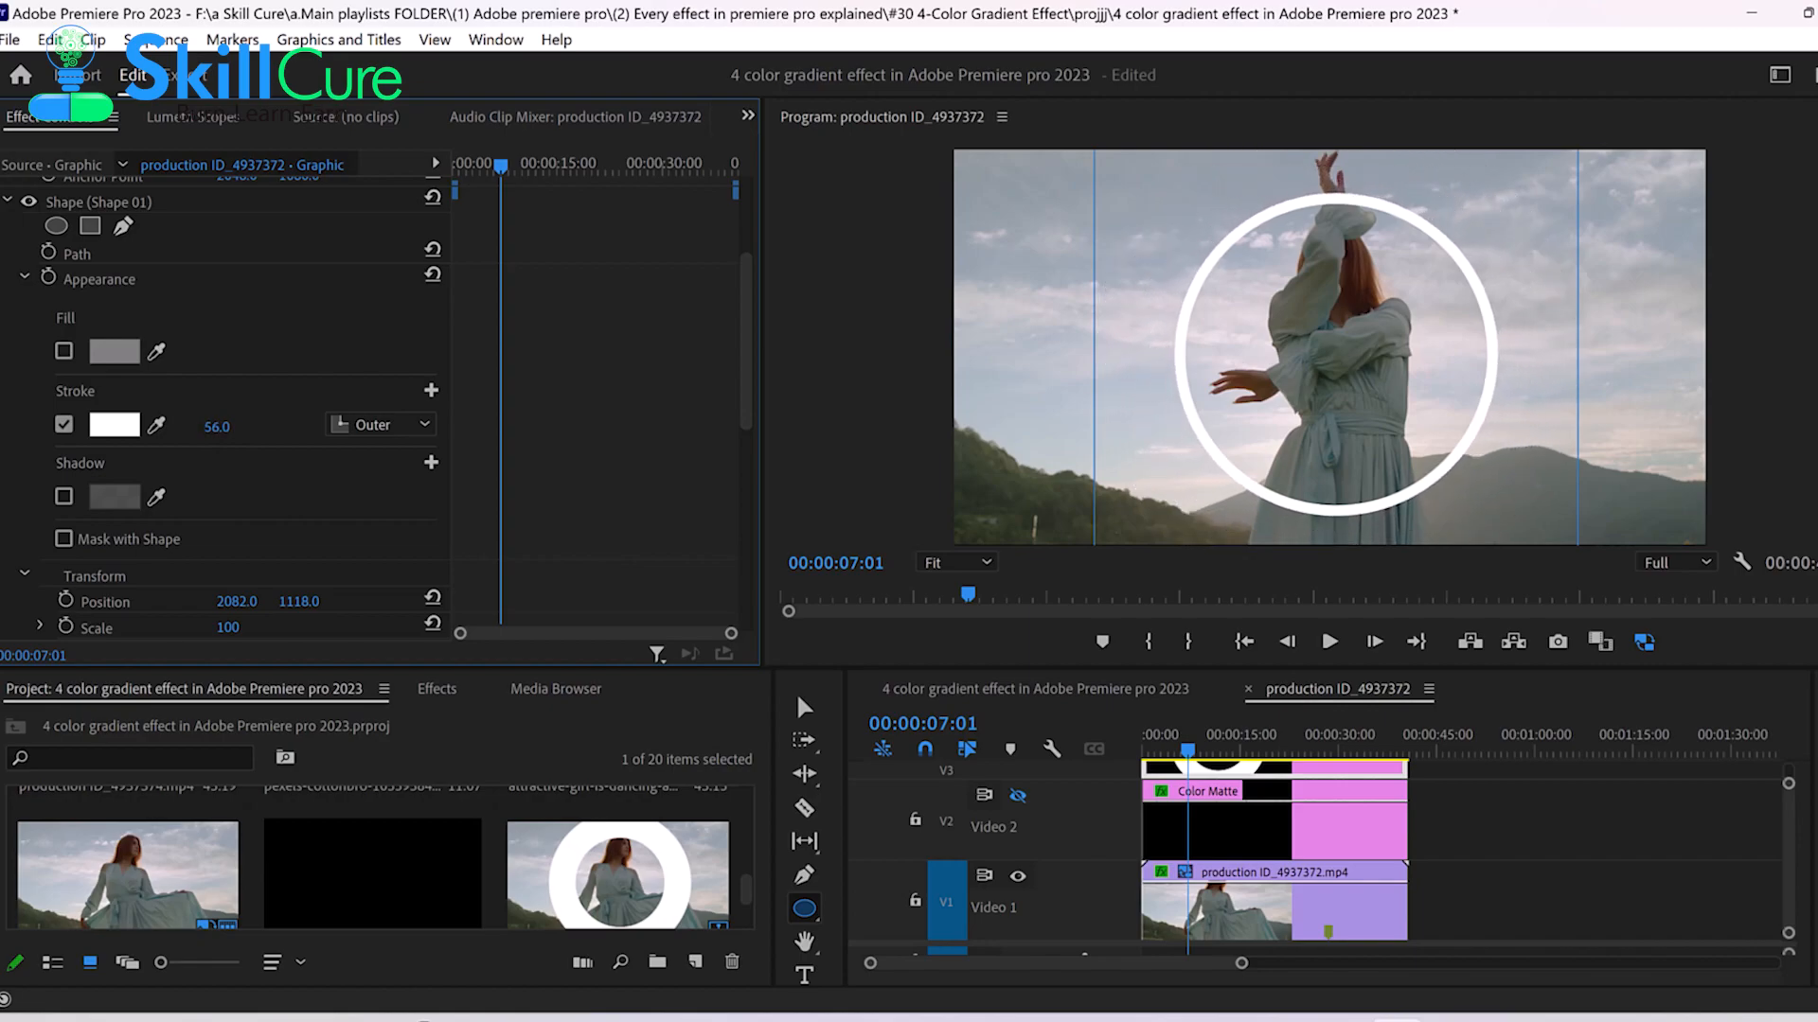
- Copy the Color Matte's 4-Color Gradient effect and paste it onto the circle graphic
{"action": "left_click", "coordinate": [1248, 843]}
{"action": "scroll", "coordinate": [464, 434], "scroll_direction": "down", "scroll_amount": 5}
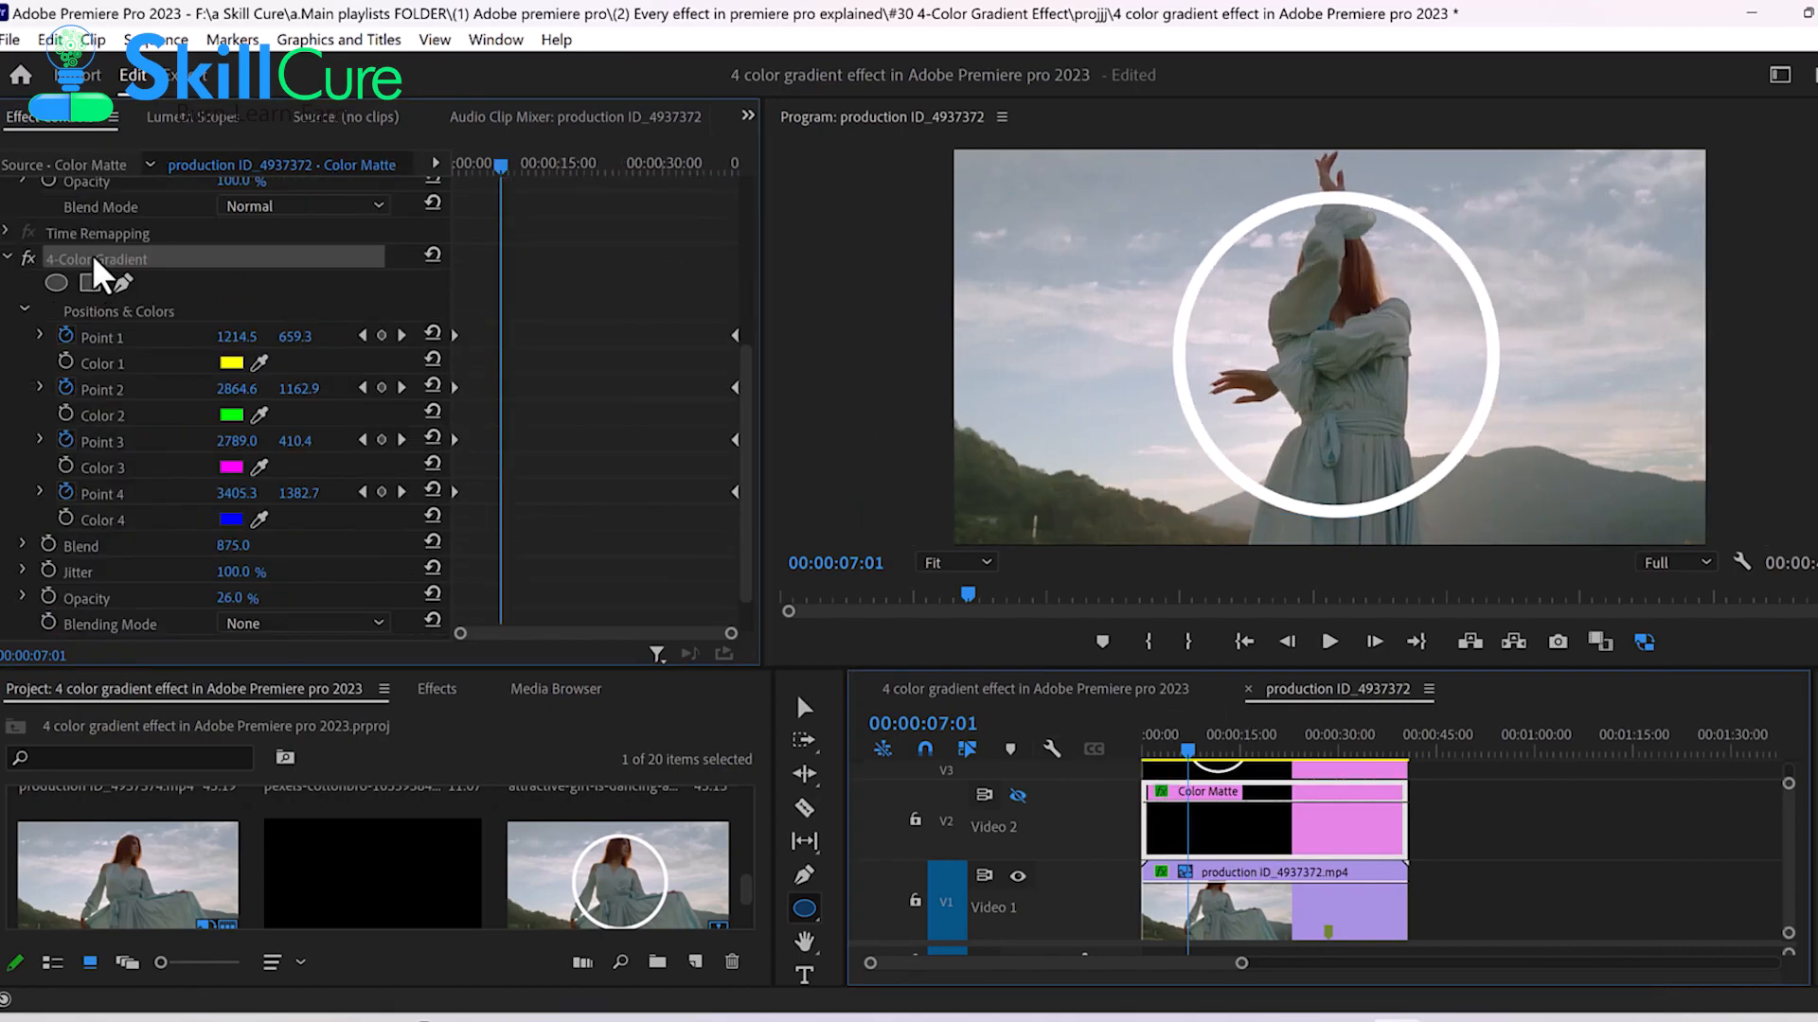
{"action": "left_click", "coordinate": [95, 261]}
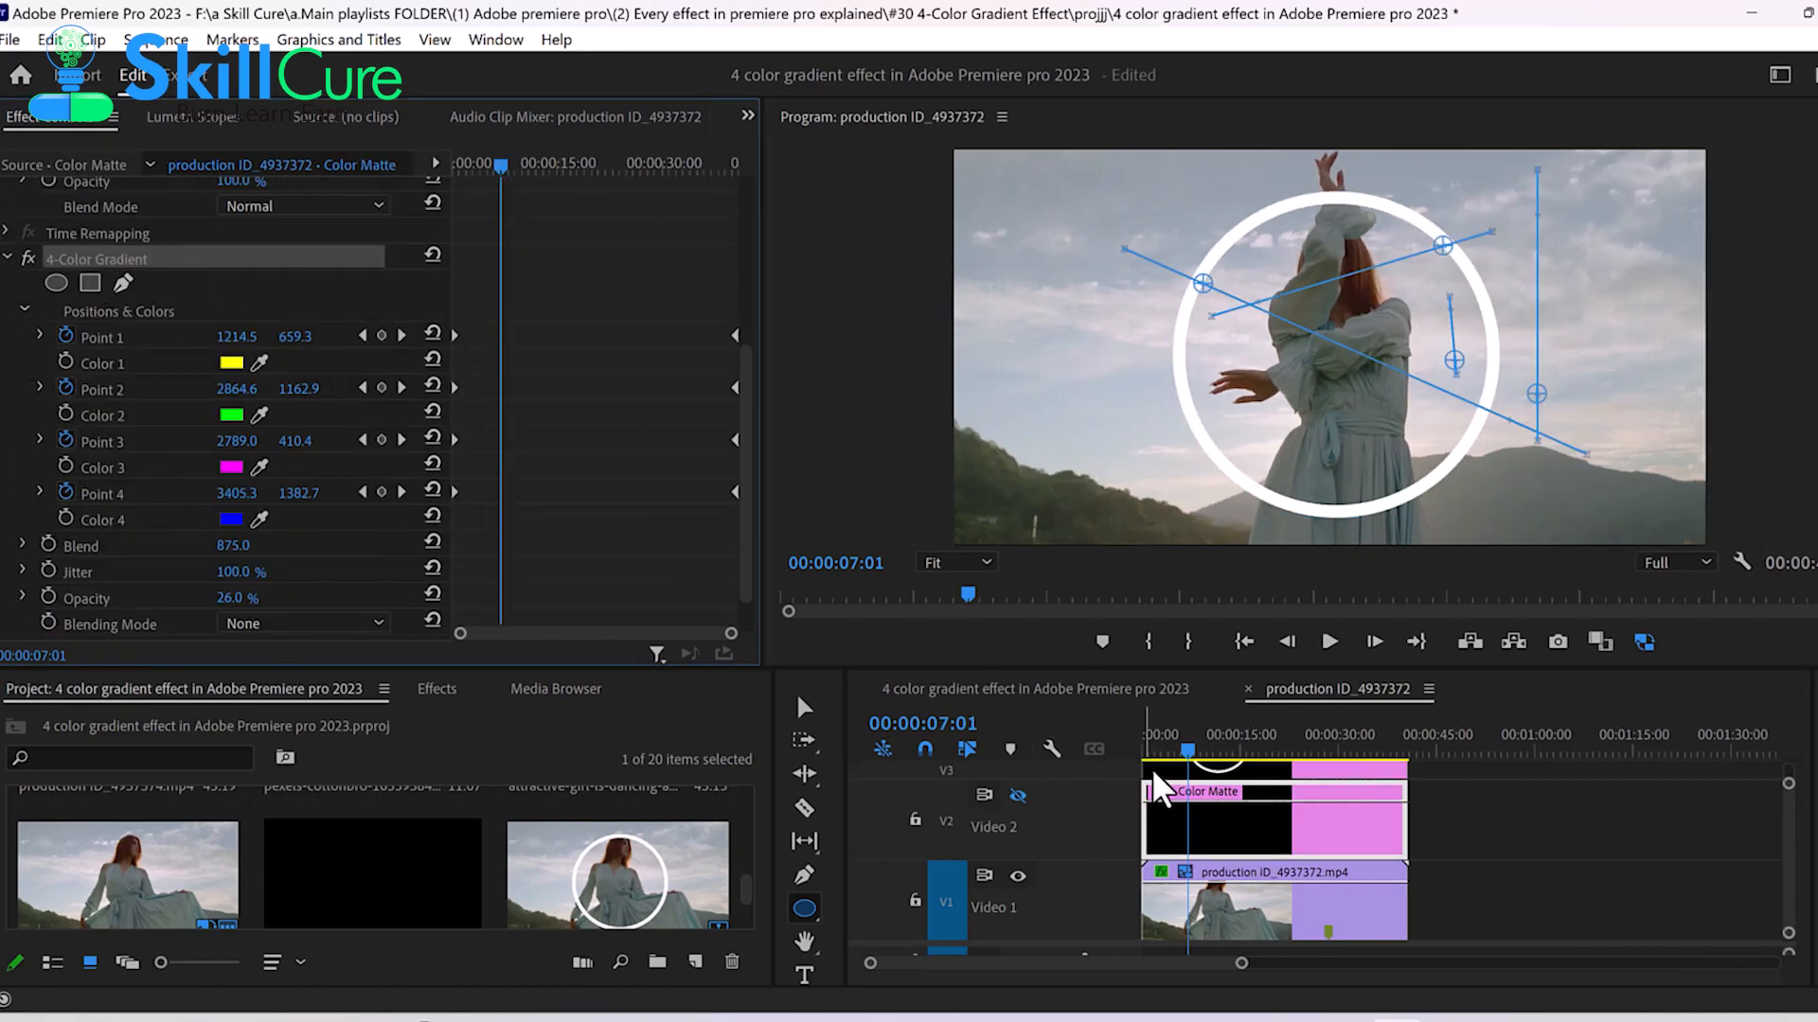
{"action": "left_click", "coordinate": [1217, 805]}
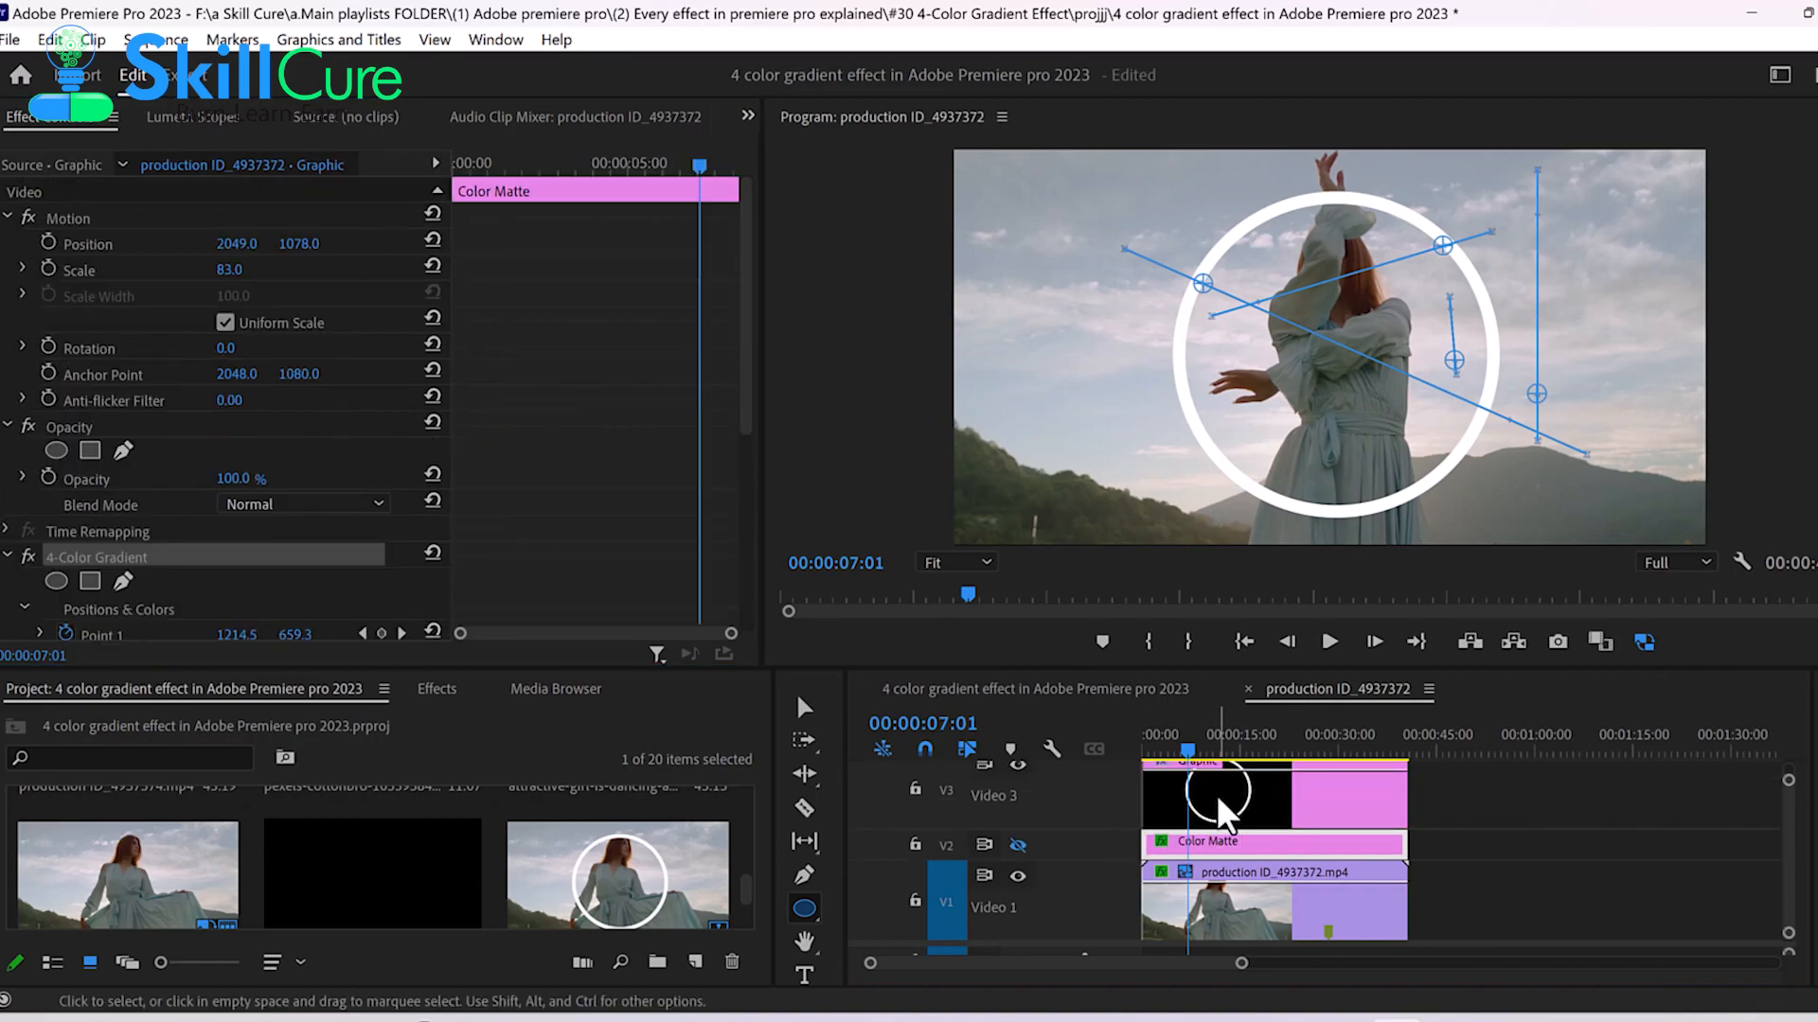
{"action": "key", "text": "ctrl+v"}
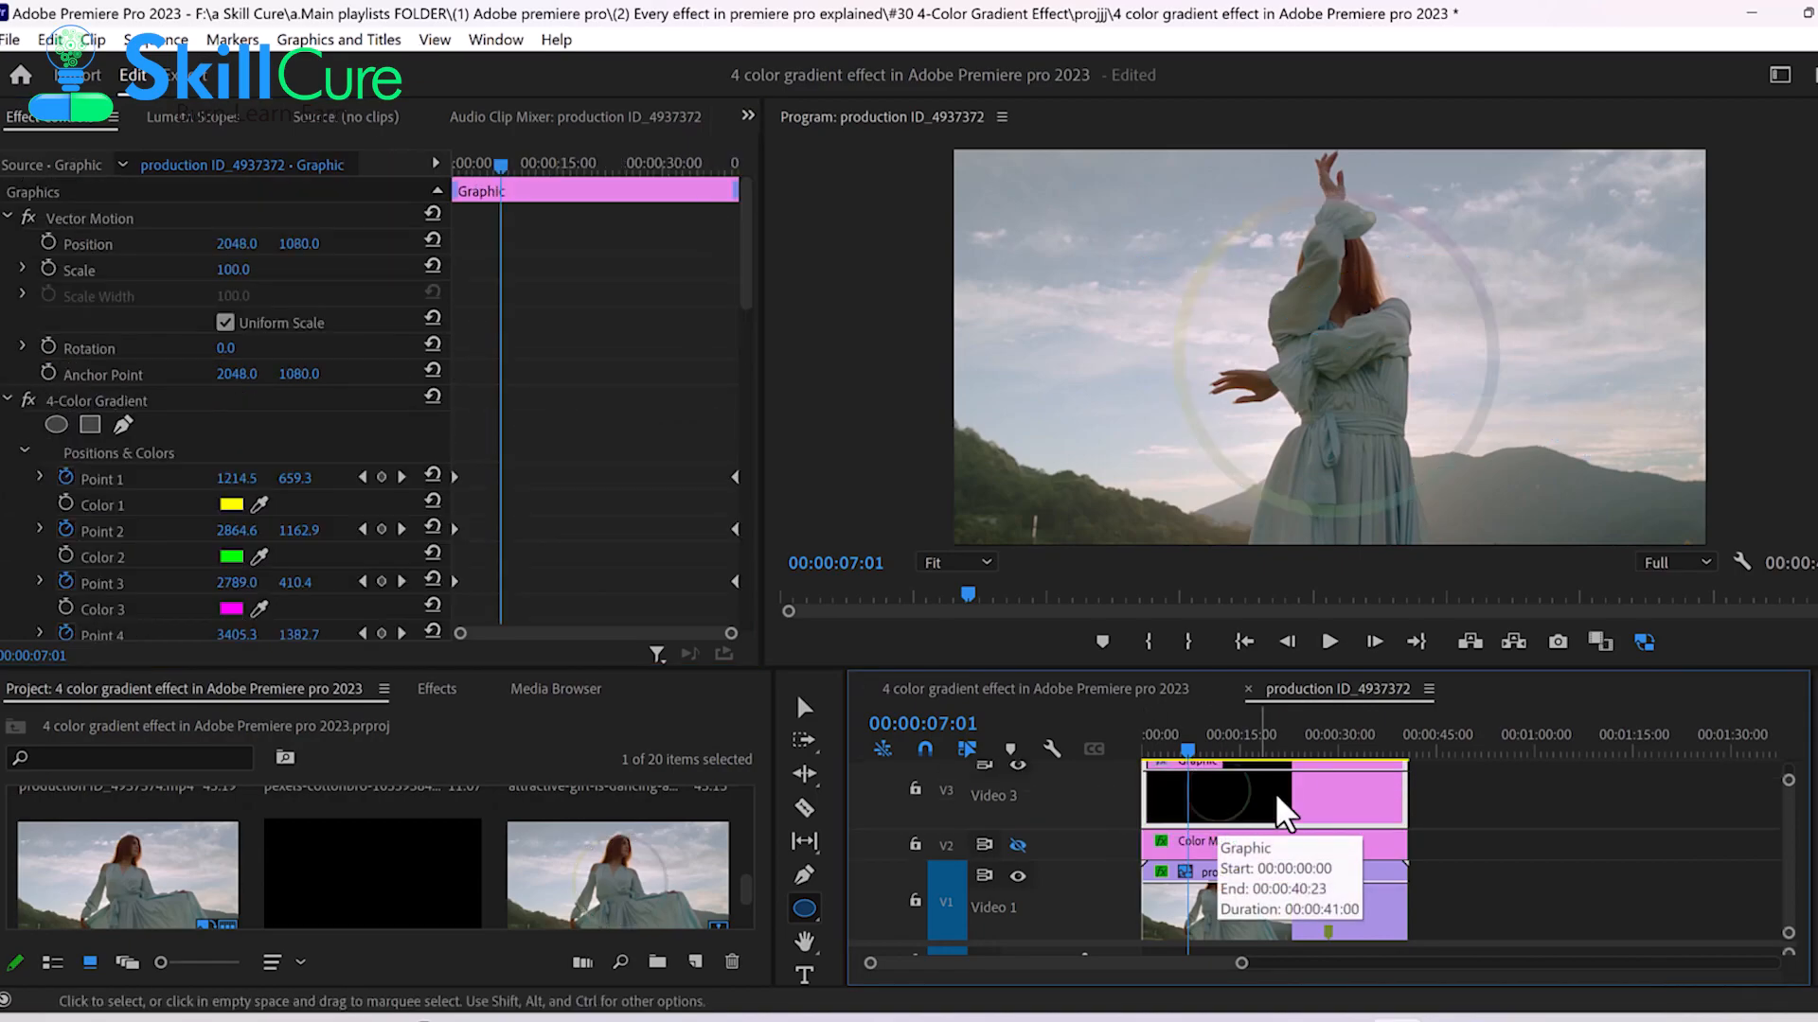
- Set the circle's 4-Color Gradient opacity to 100% and play the sequence
{"action": "scroll", "coordinate": [563, 415], "scroll_direction": "down", "scroll_amount": 5}
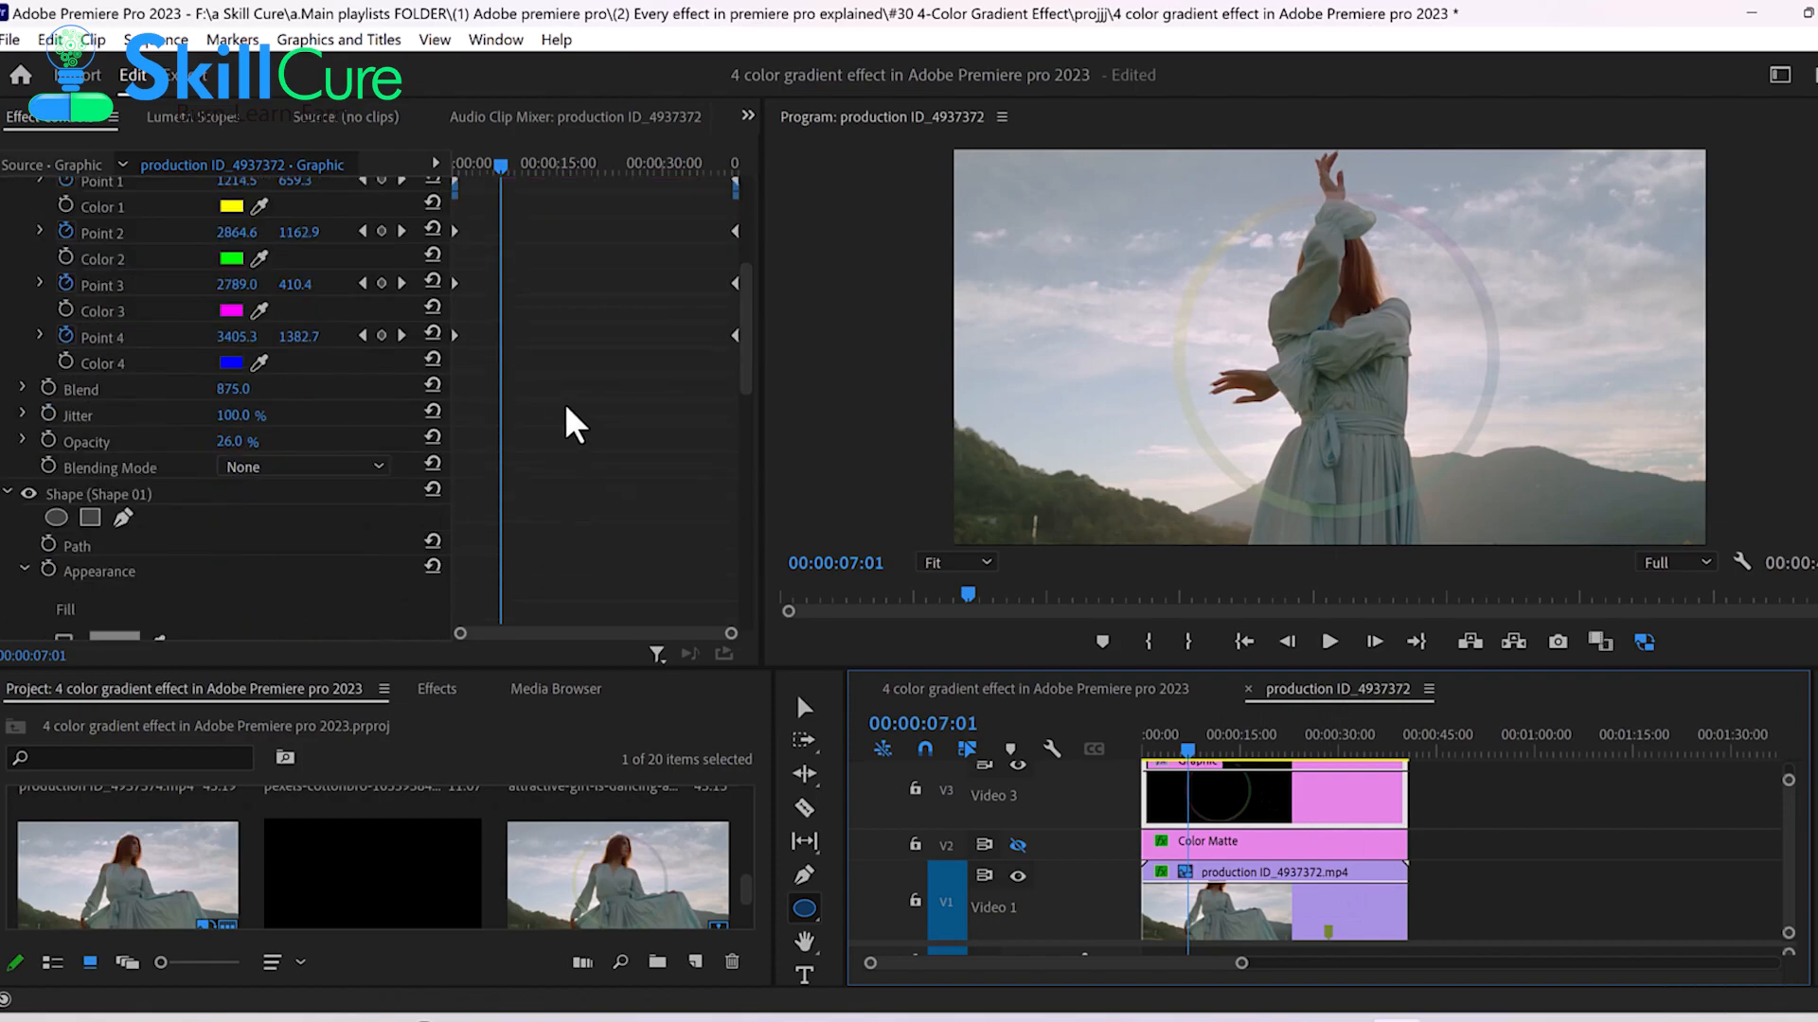
{"action": "left_click_drag", "start_coordinate": [233, 320], "coordinate": [341, 320]}
{"action": "scroll", "coordinate": [620, 436], "scroll_direction": "up", "scroll_amount": 5}
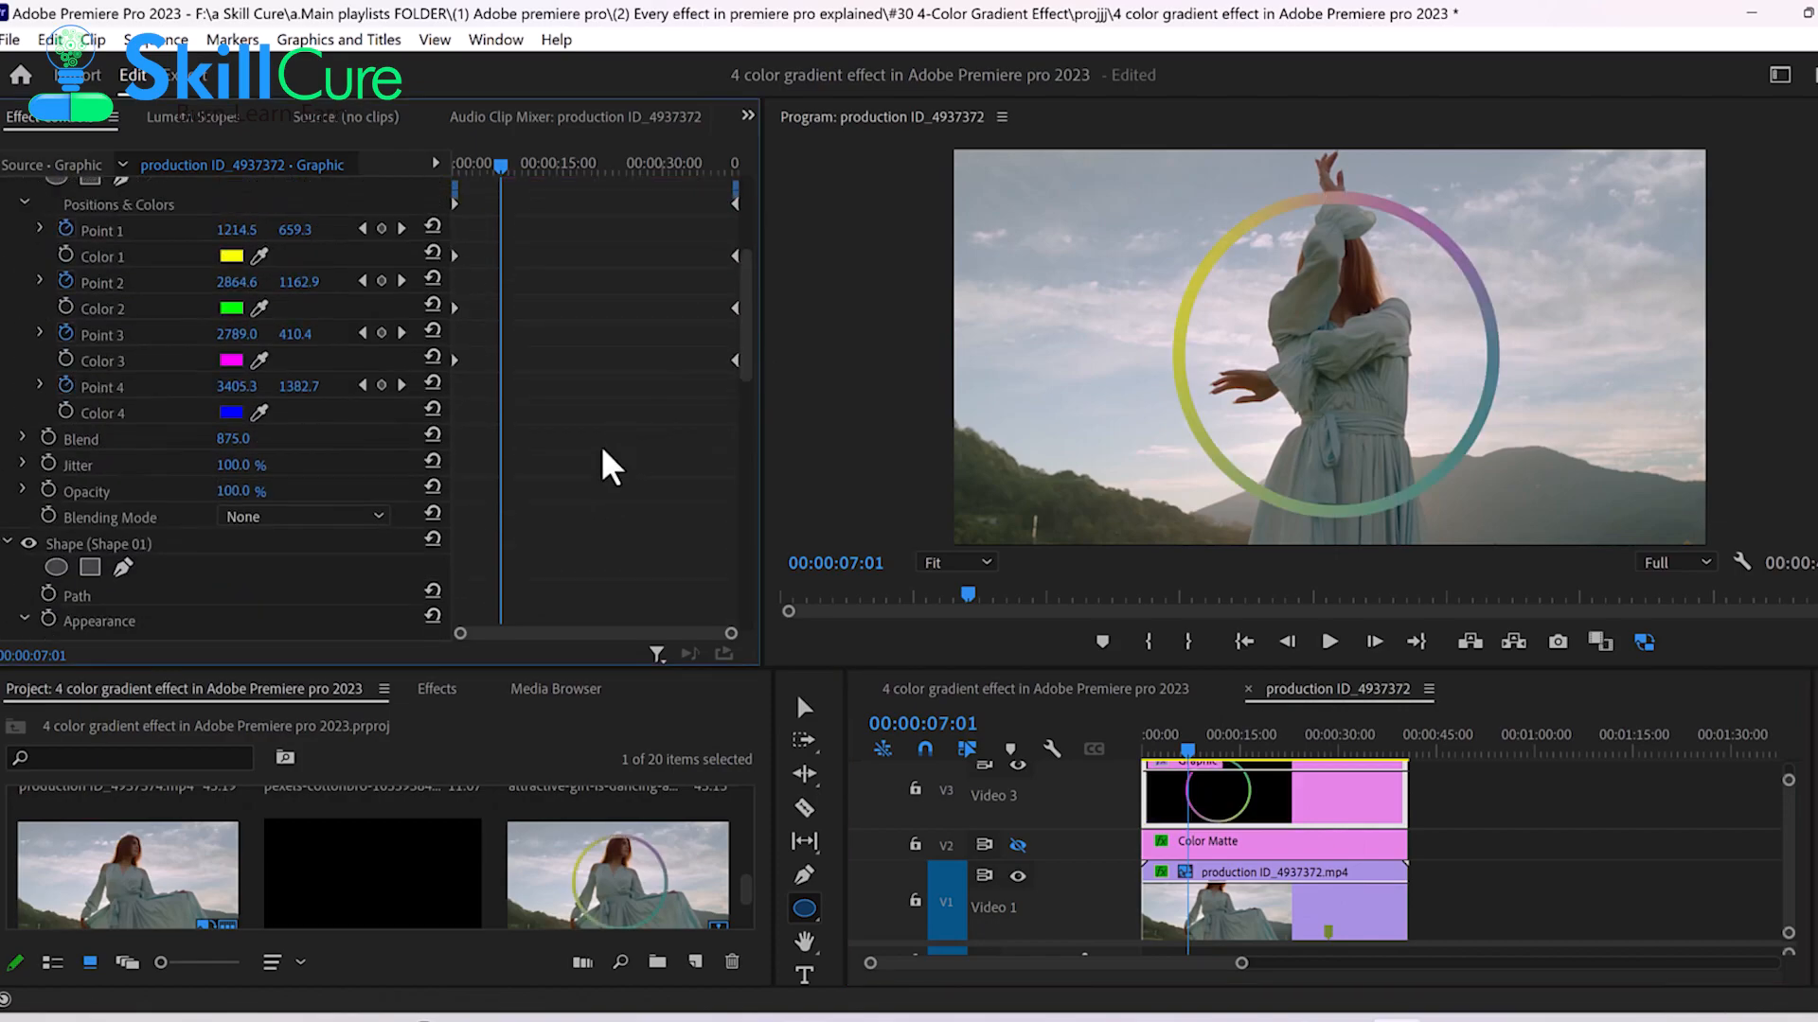
{"action": "scroll", "coordinate": [1095, 816], "scroll_direction": "down", "scroll_amount": 4}
{"action": "scroll", "coordinate": [1098, 816], "scroll_direction": "up", "scroll_amount": 1}
{"action": "left_click", "coordinate": [1329, 641]}
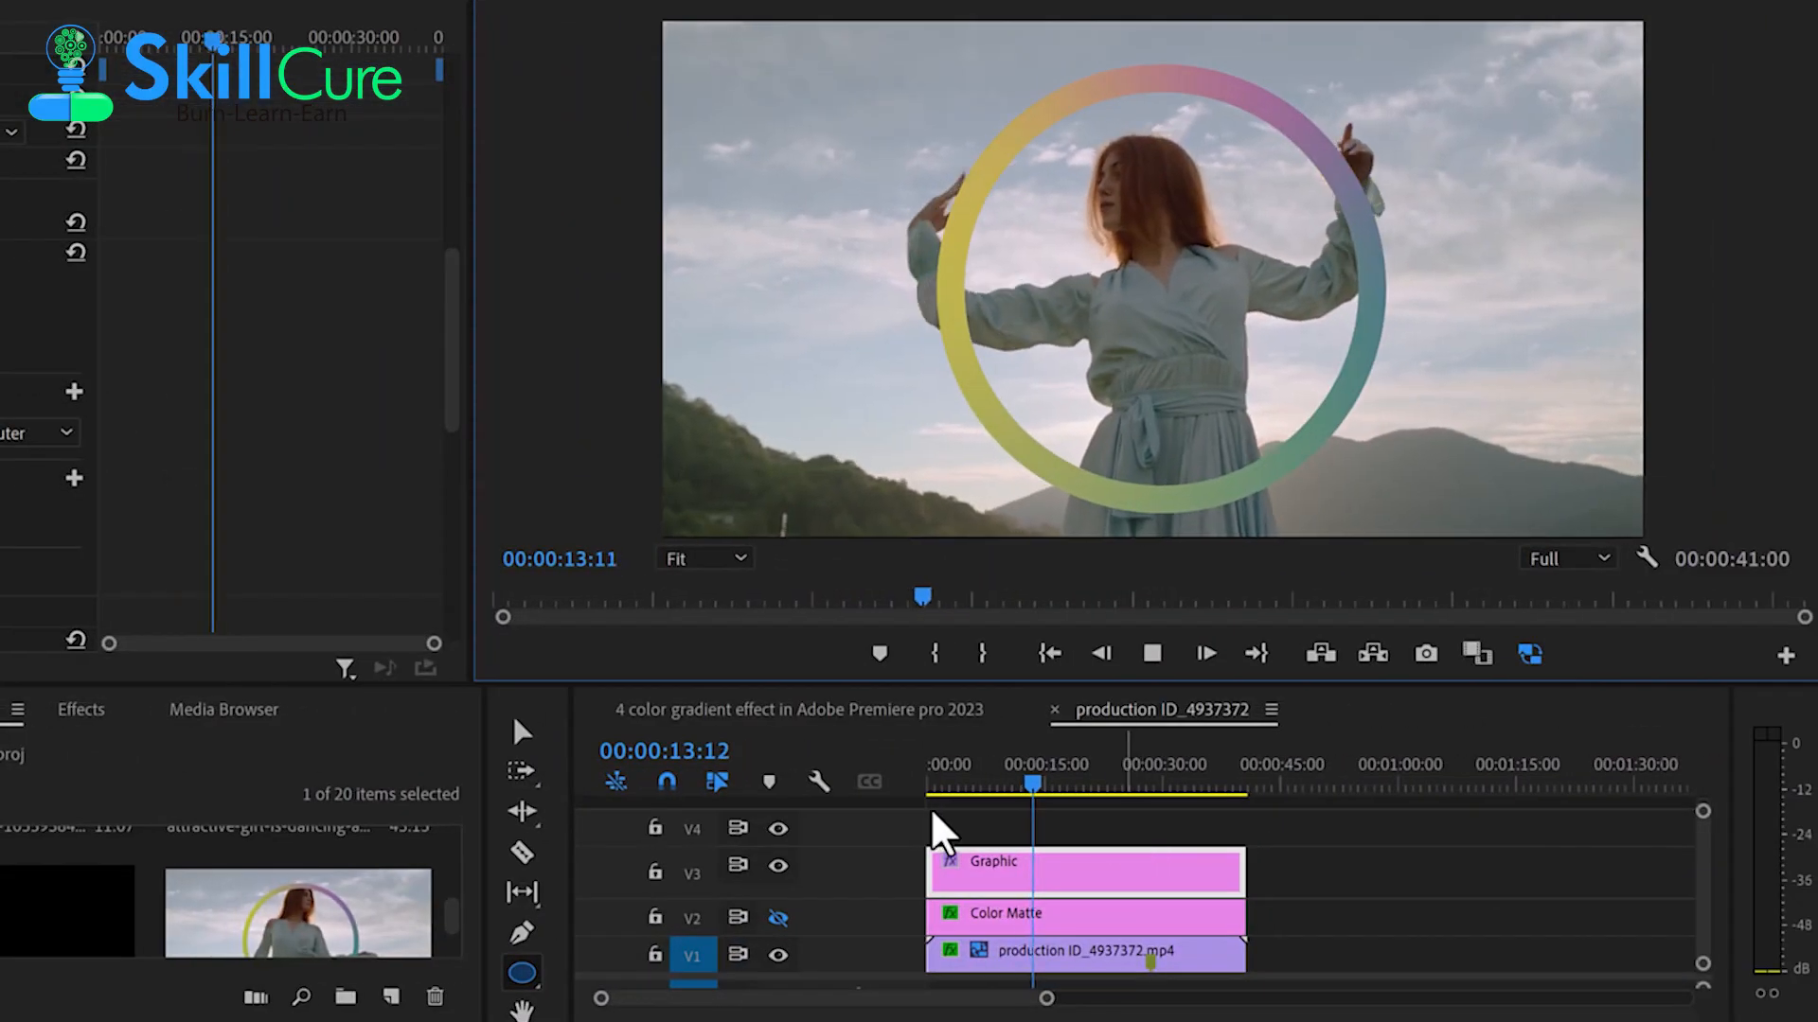
- Open the sequence "4 color gradient effect in Adobe Premiere pro 2023" and examine its clips and markers in an enlarged timeline
{"action": "left_click", "coordinate": [872, 717]}
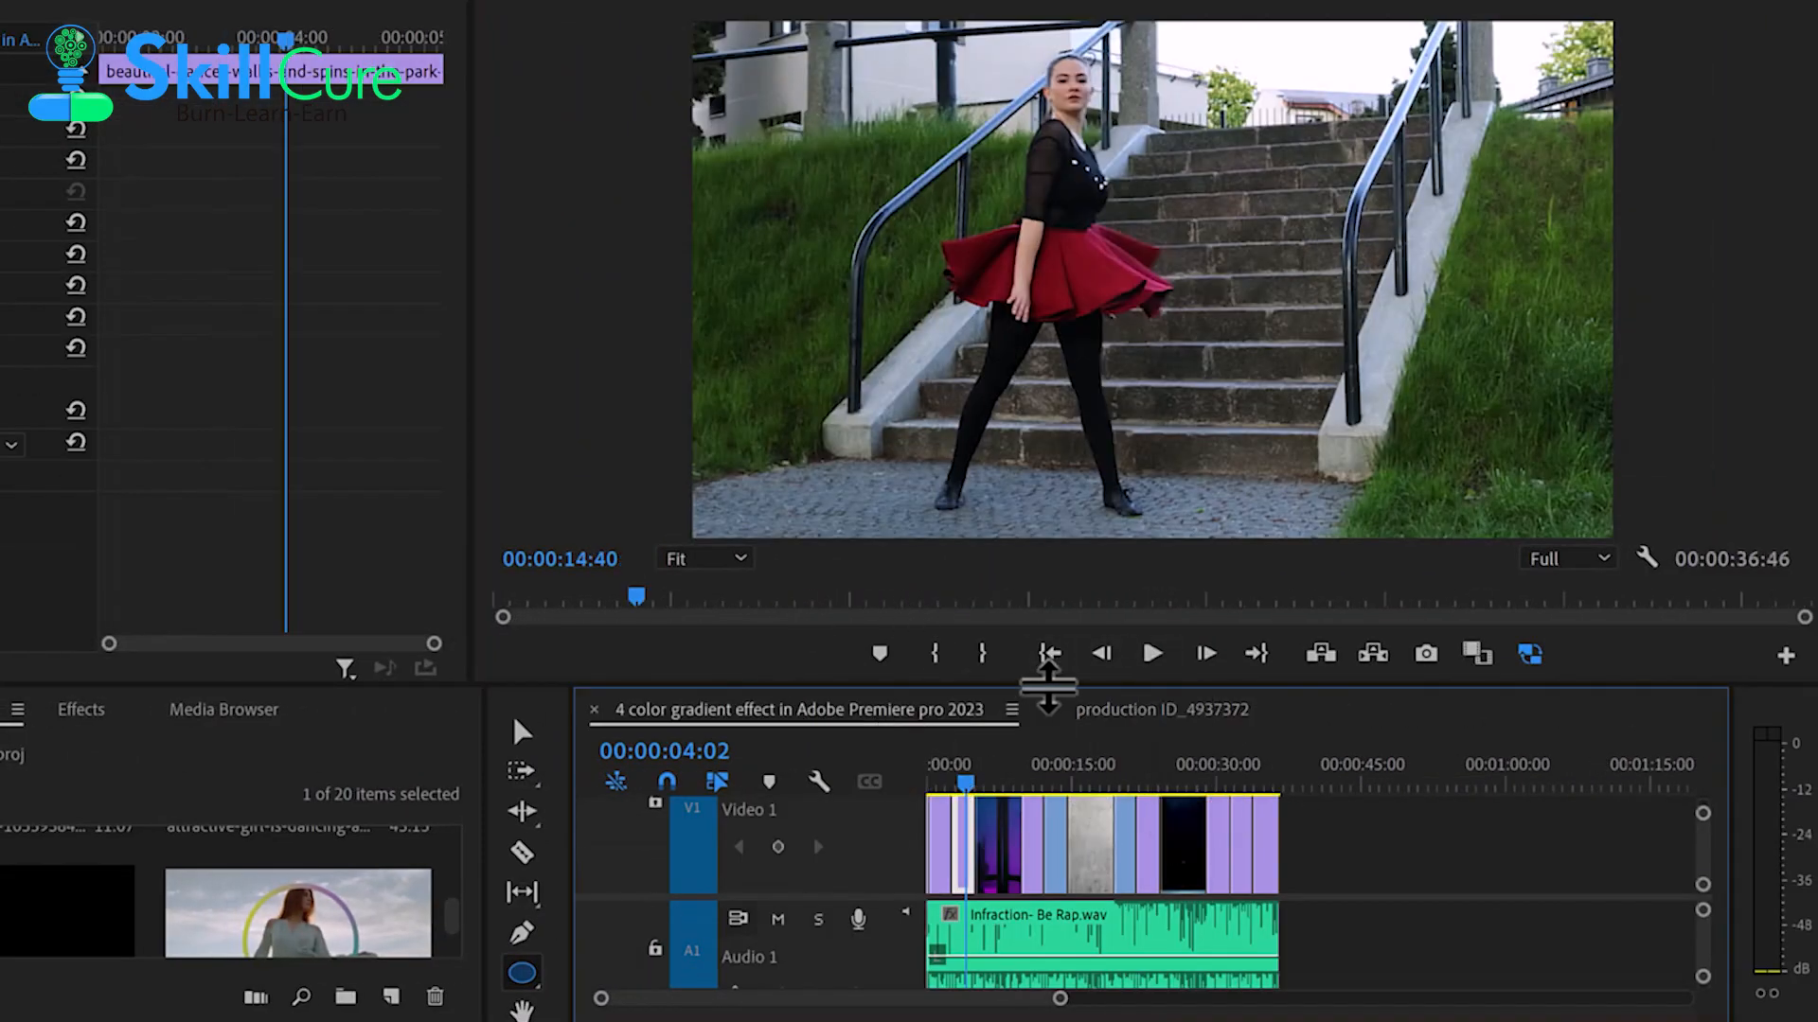
{"action": "left_click_drag", "start_coordinate": [1048, 686], "coordinate": [1002, 434]}
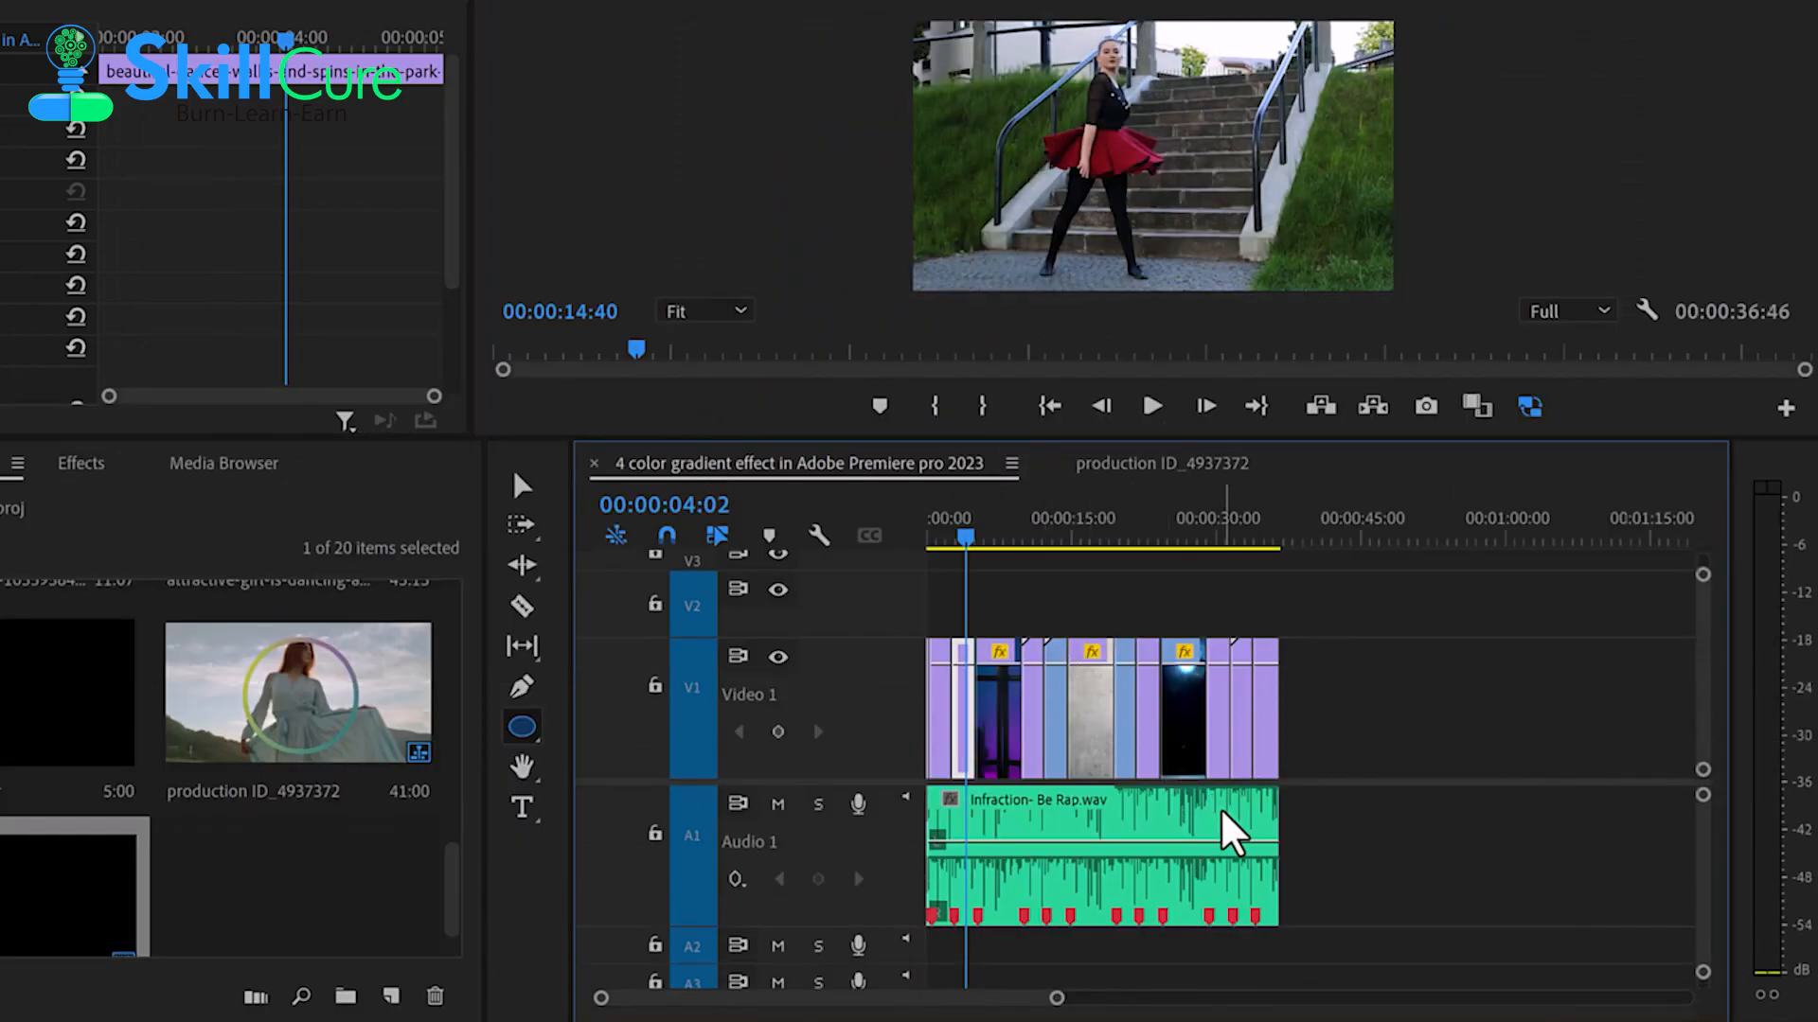
{"action": "scroll", "coordinate": [1223, 814], "scroll_direction": "up", "scroll_amount": 4}
{"action": "scroll", "coordinate": [1221, 814], "scroll_direction": "up", "scroll_amount": 3}
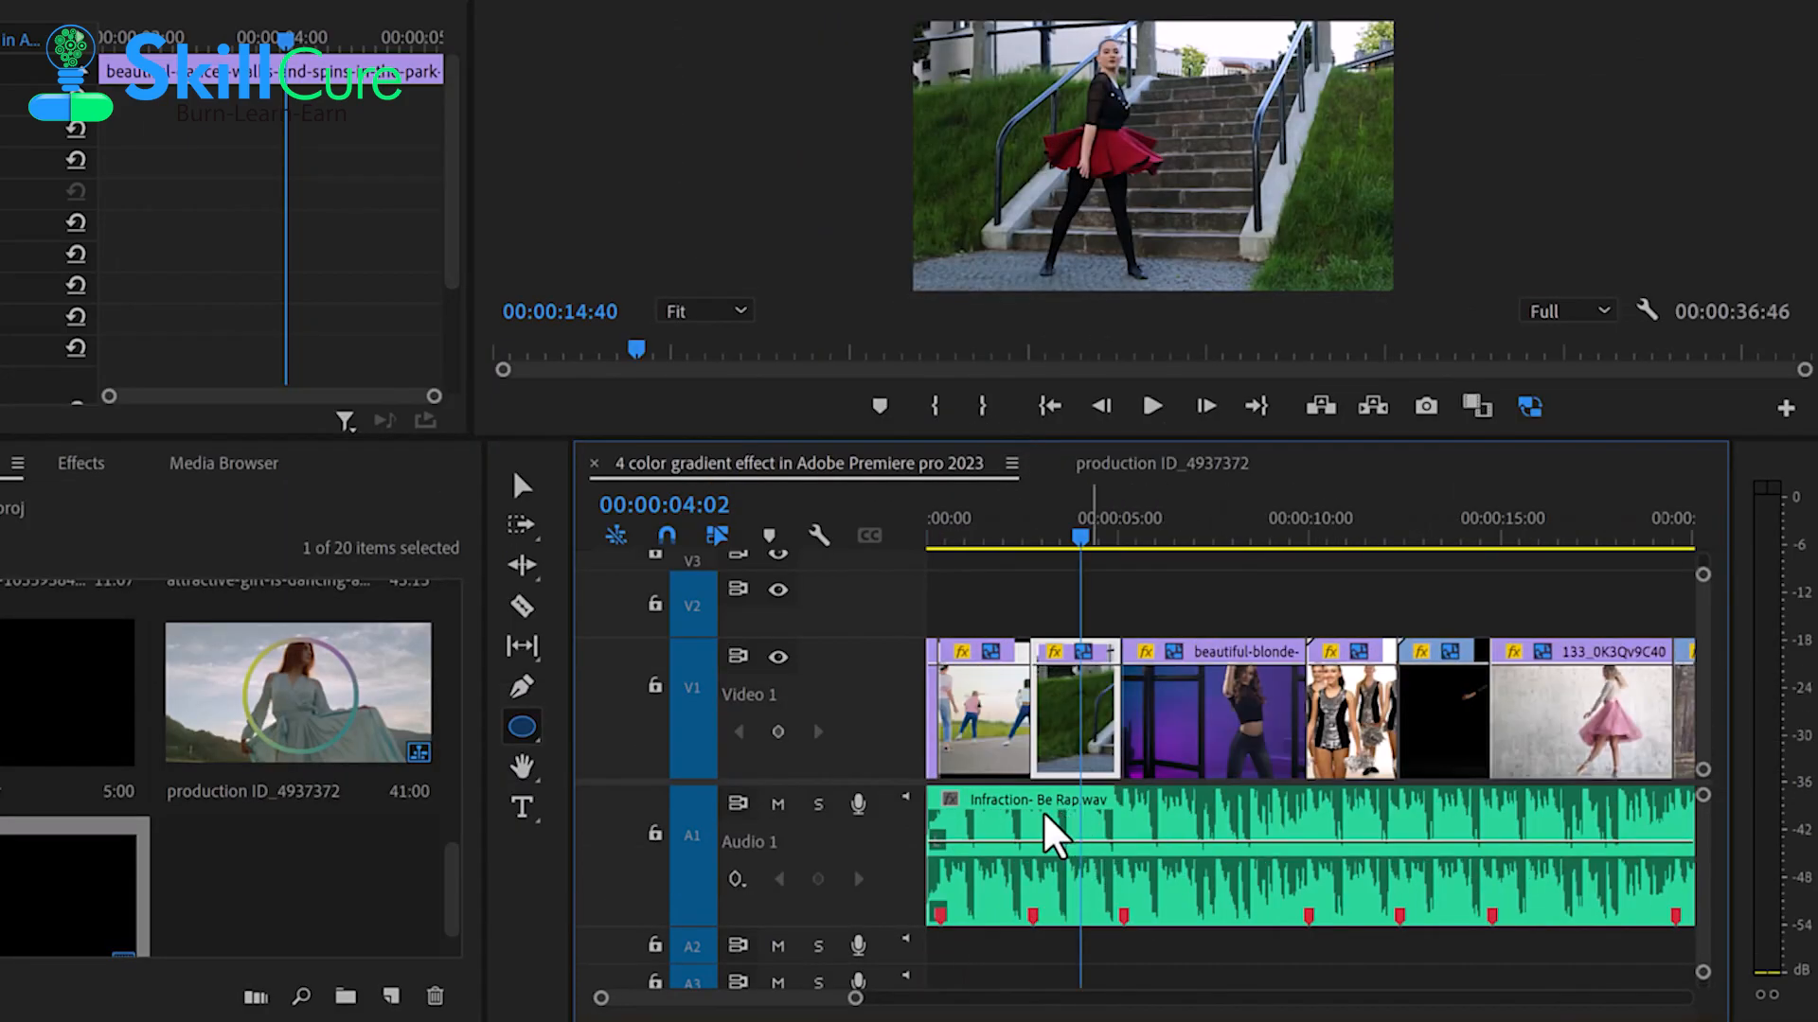
{"action": "left_click_drag", "start_coordinate": [571, 674], "coordinate": [168, 679]}
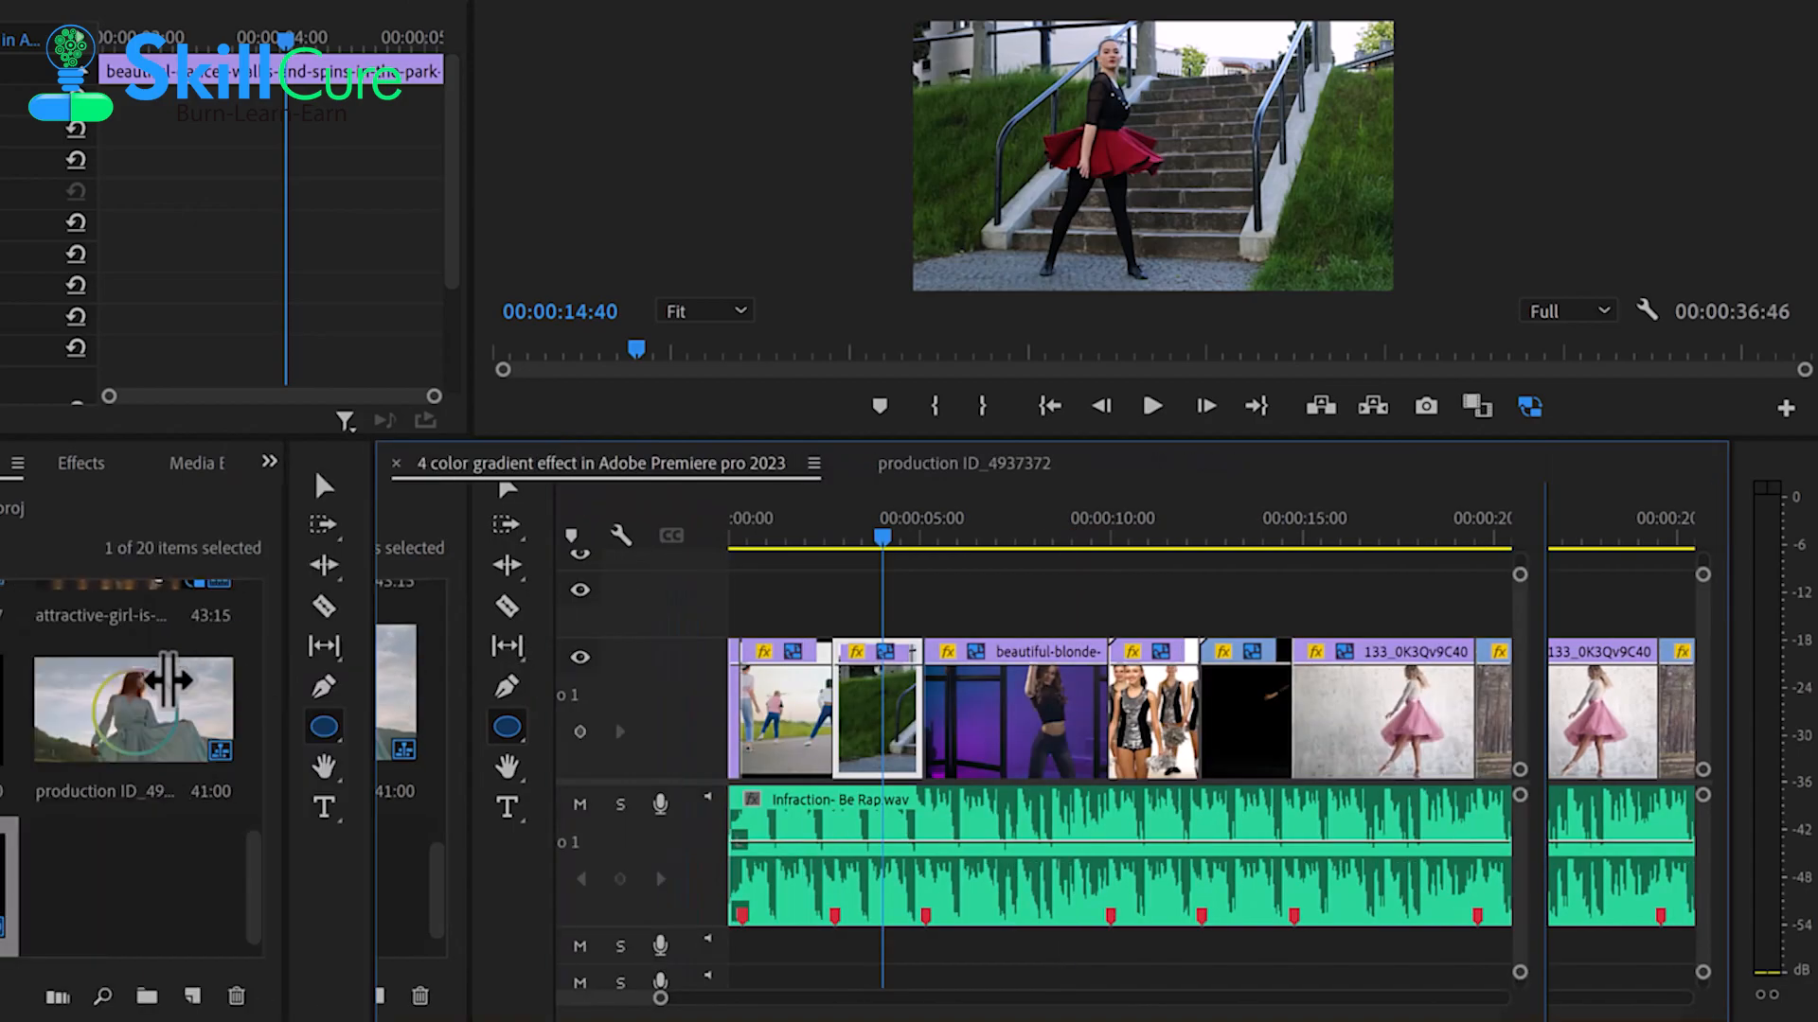
{"action": "scroll", "coordinate": [1073, 782], "scroll_direction": "down", "scroll_amount": 2}
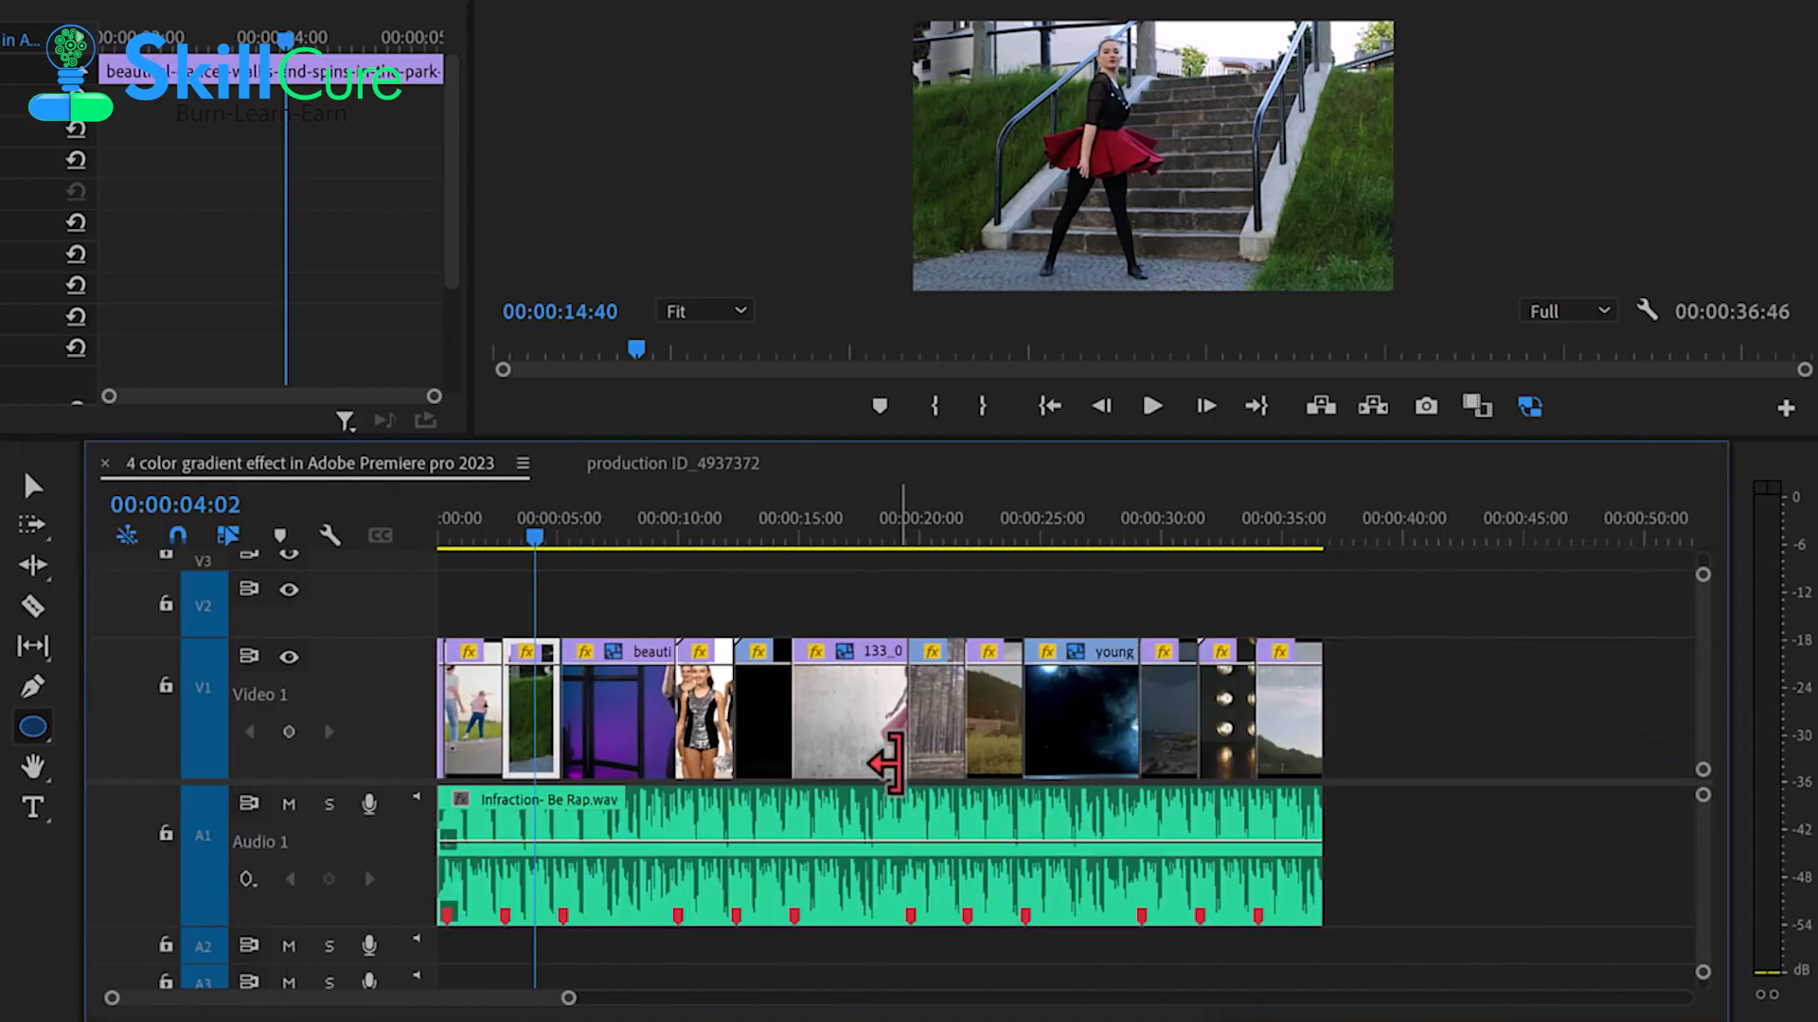
{"action": "scroll", "coordinate": [895, 777], "scroll_direction": "up", "scroll_amount": 1}
{"action": "scroll", "coordinate": [910, 800], "scroll_direction": "up", "scroll_amount": 2}
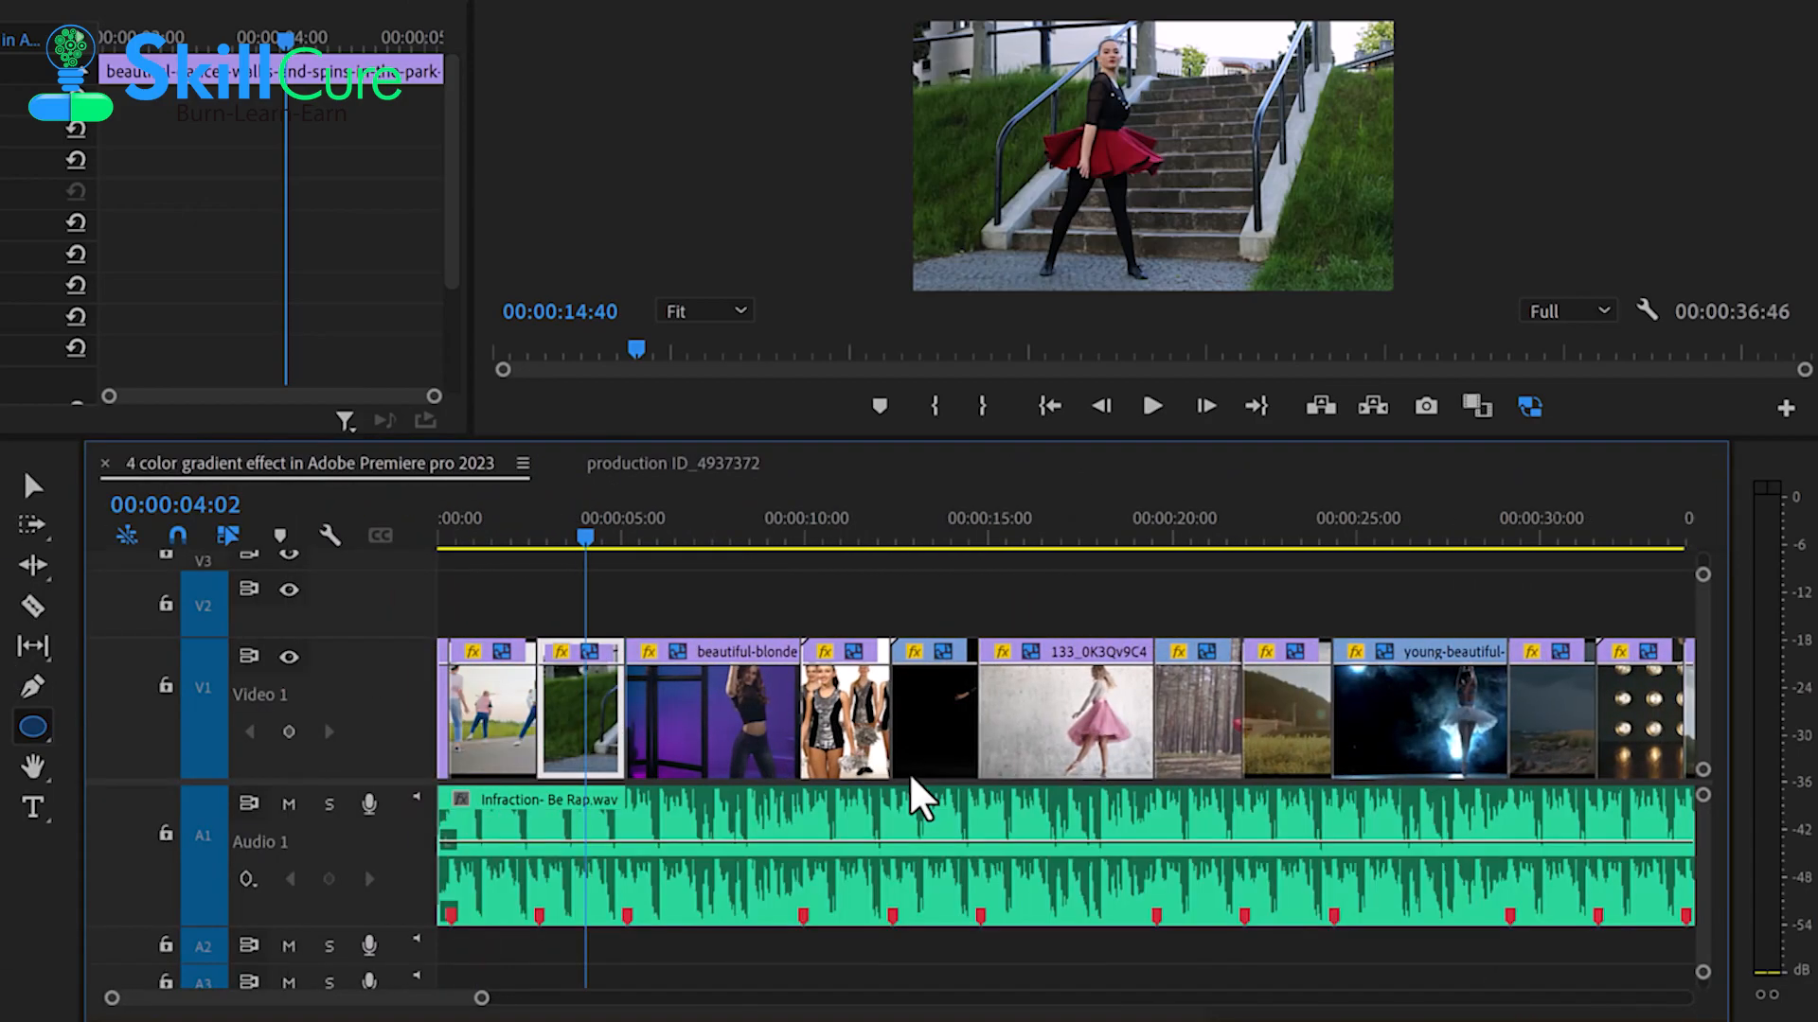
{"action": "scroll", "coordinate": [580, 806], "scroll_direction": "up", "scroll_amount": 2}
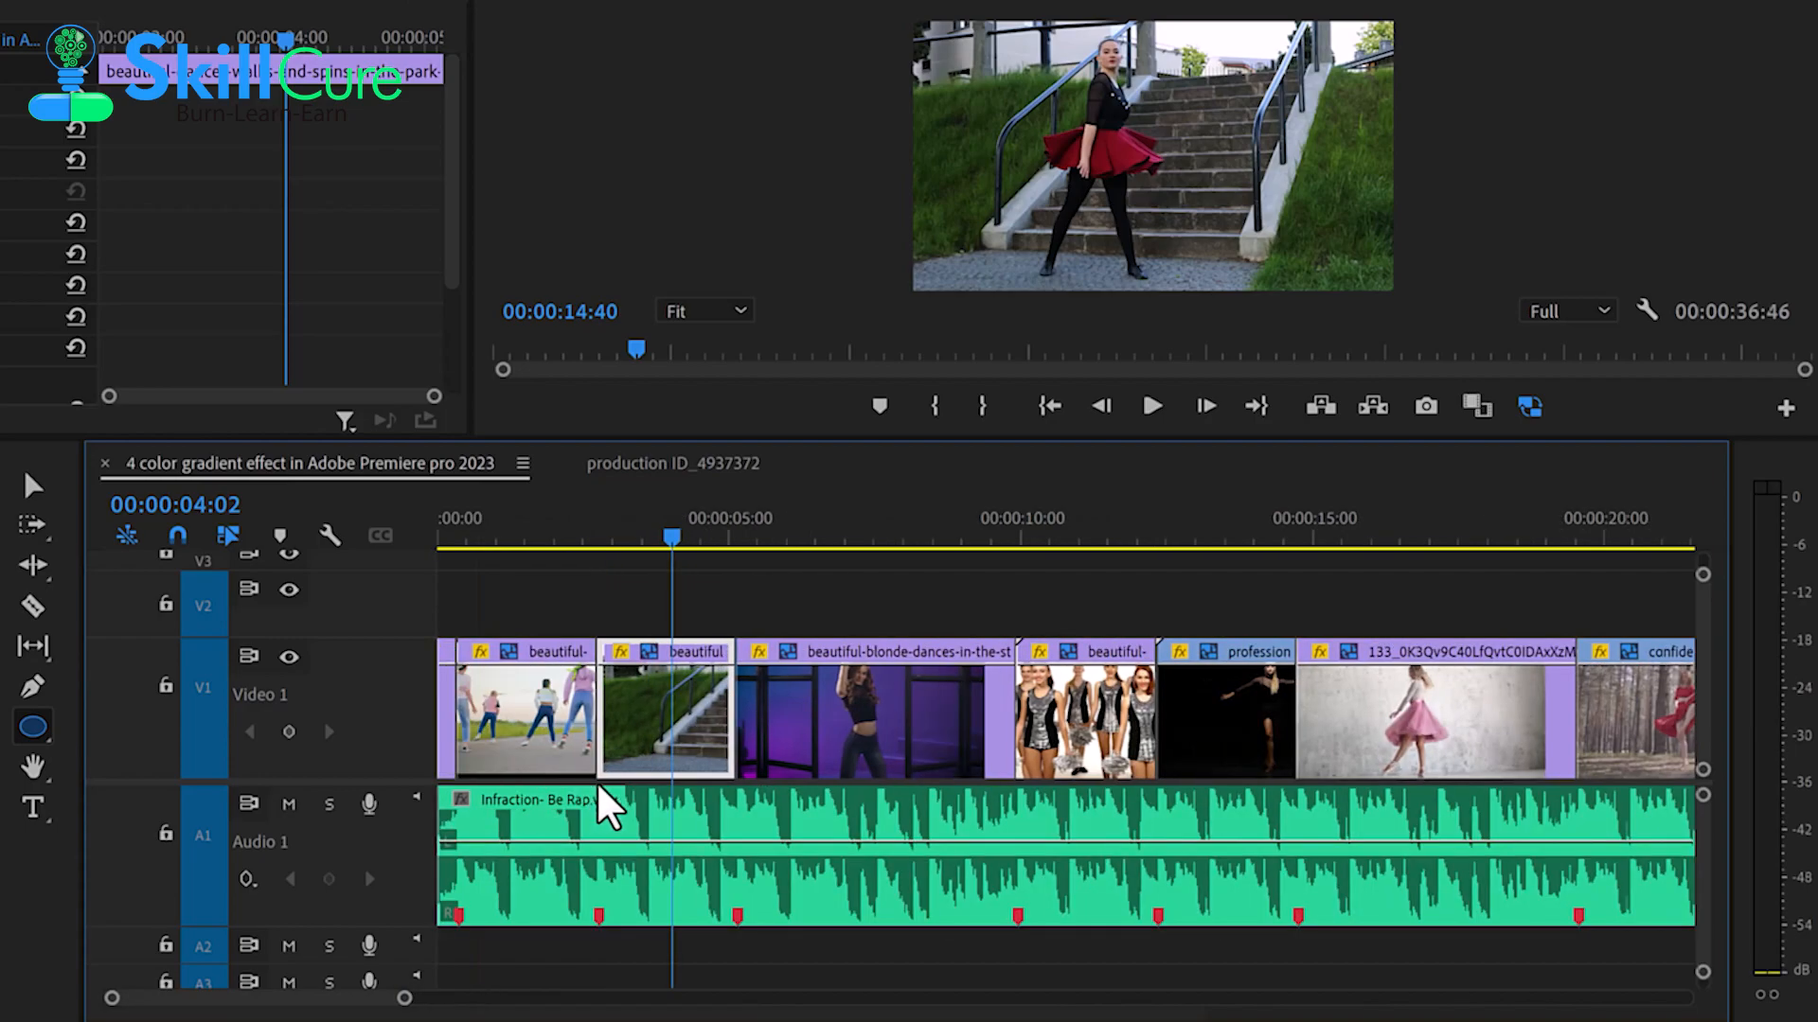
- Return to the start of the sequence and examine how the first clips line up with the music and its markers
{"action": "scroll", "coordinate": [895, 776], "scroll_direction": "down", "scroll_amount": 3}
{"action": "scroll", "coordinate": [807, 800], "scroll_direction": "up", "scroll_amount": 2}
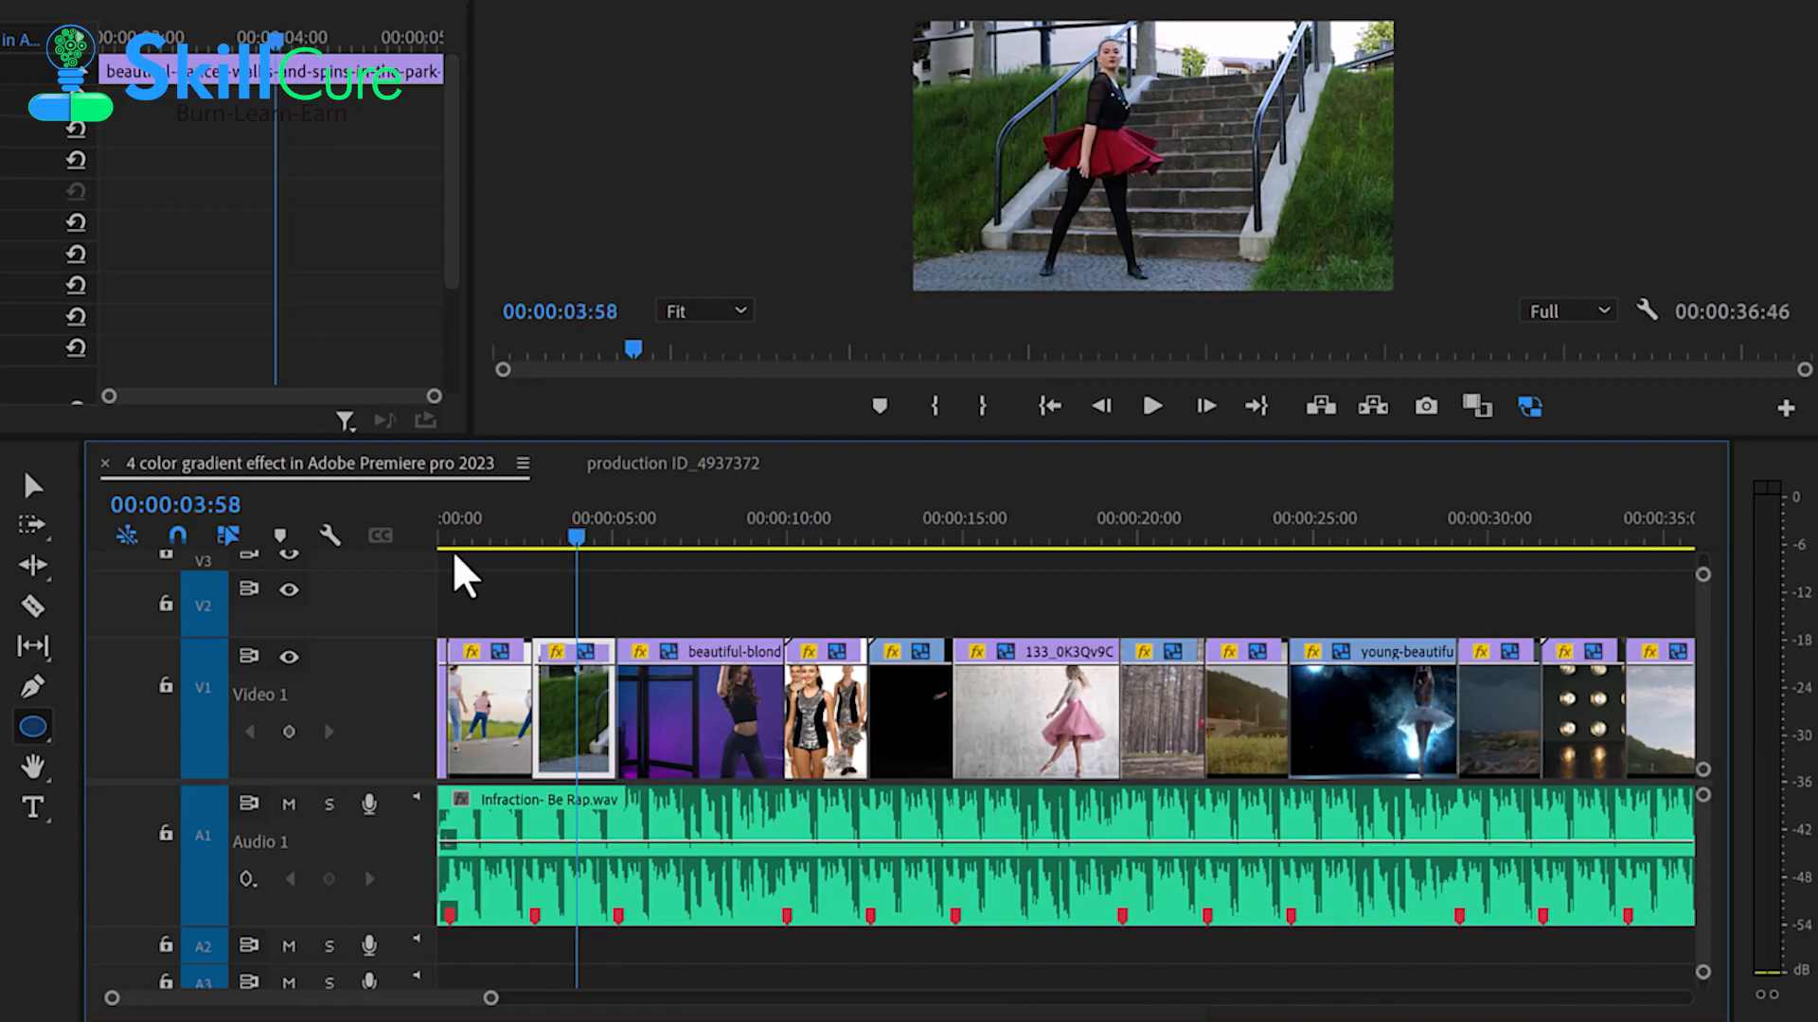
{"action": "key", "text": "Home"}
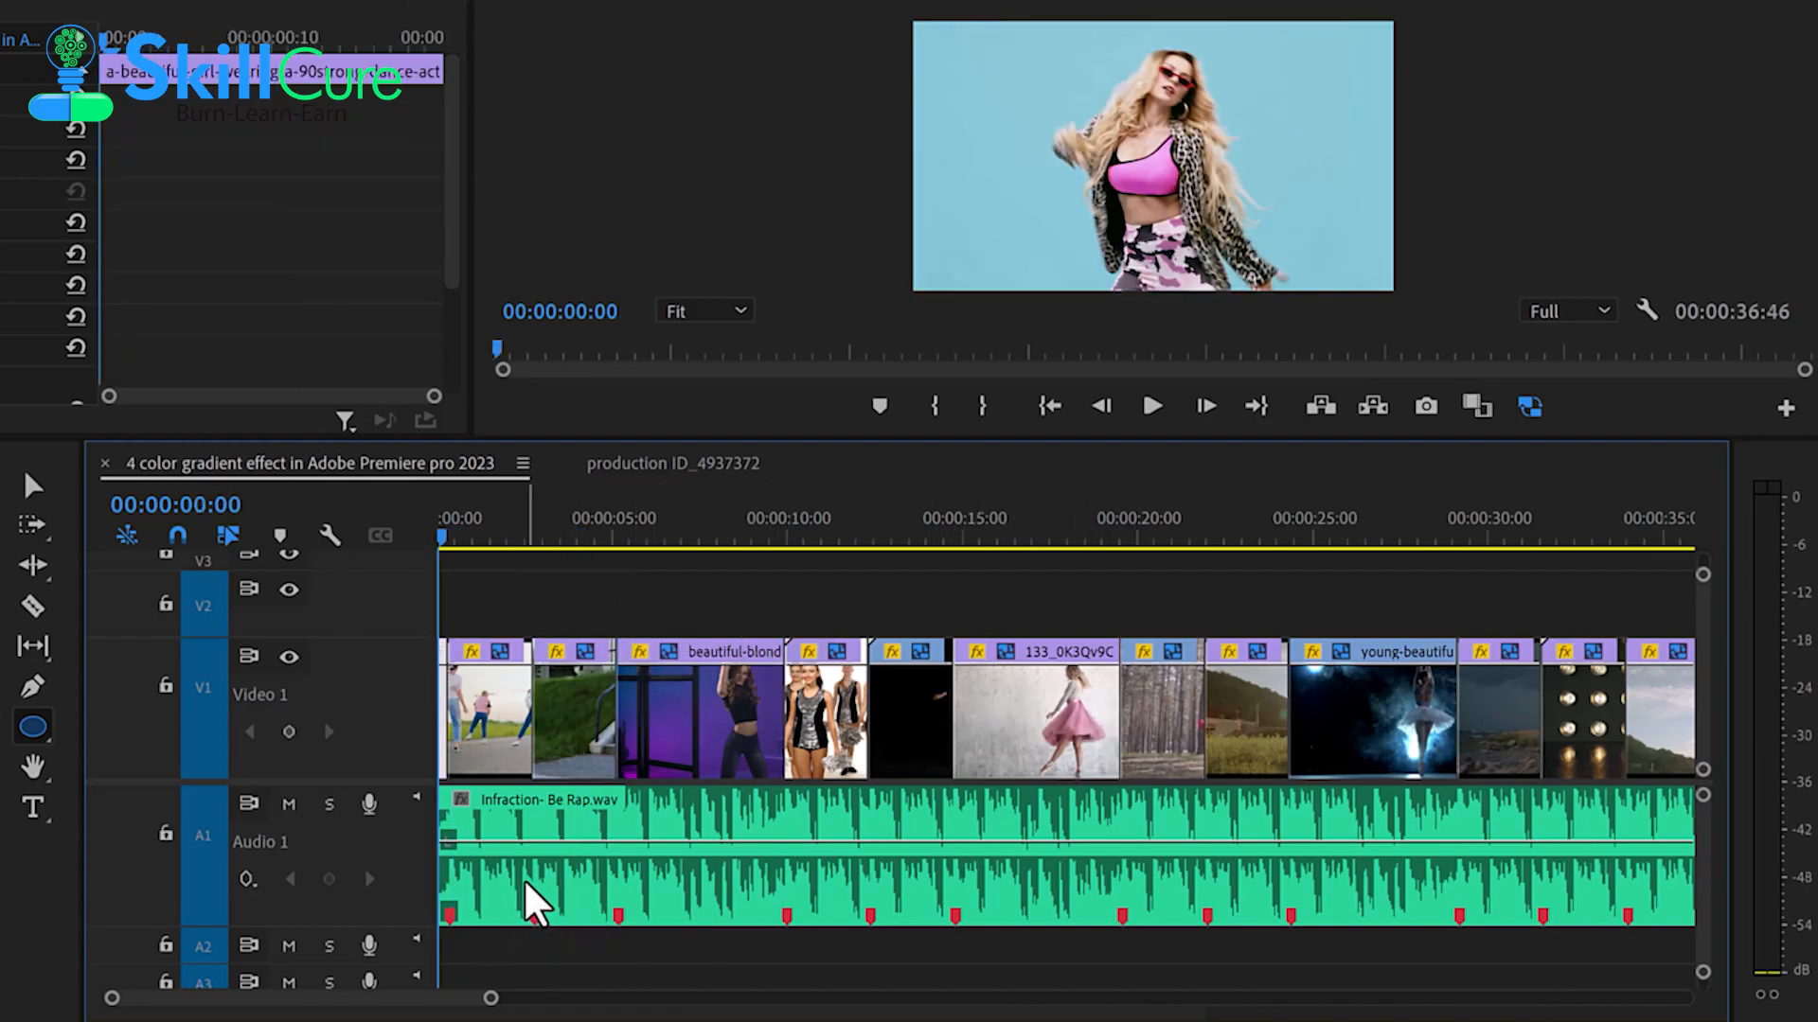
{"action": "scroll", "coordinate": [535, 904], "scroll_direction": "up", "scroll_amount": 2}
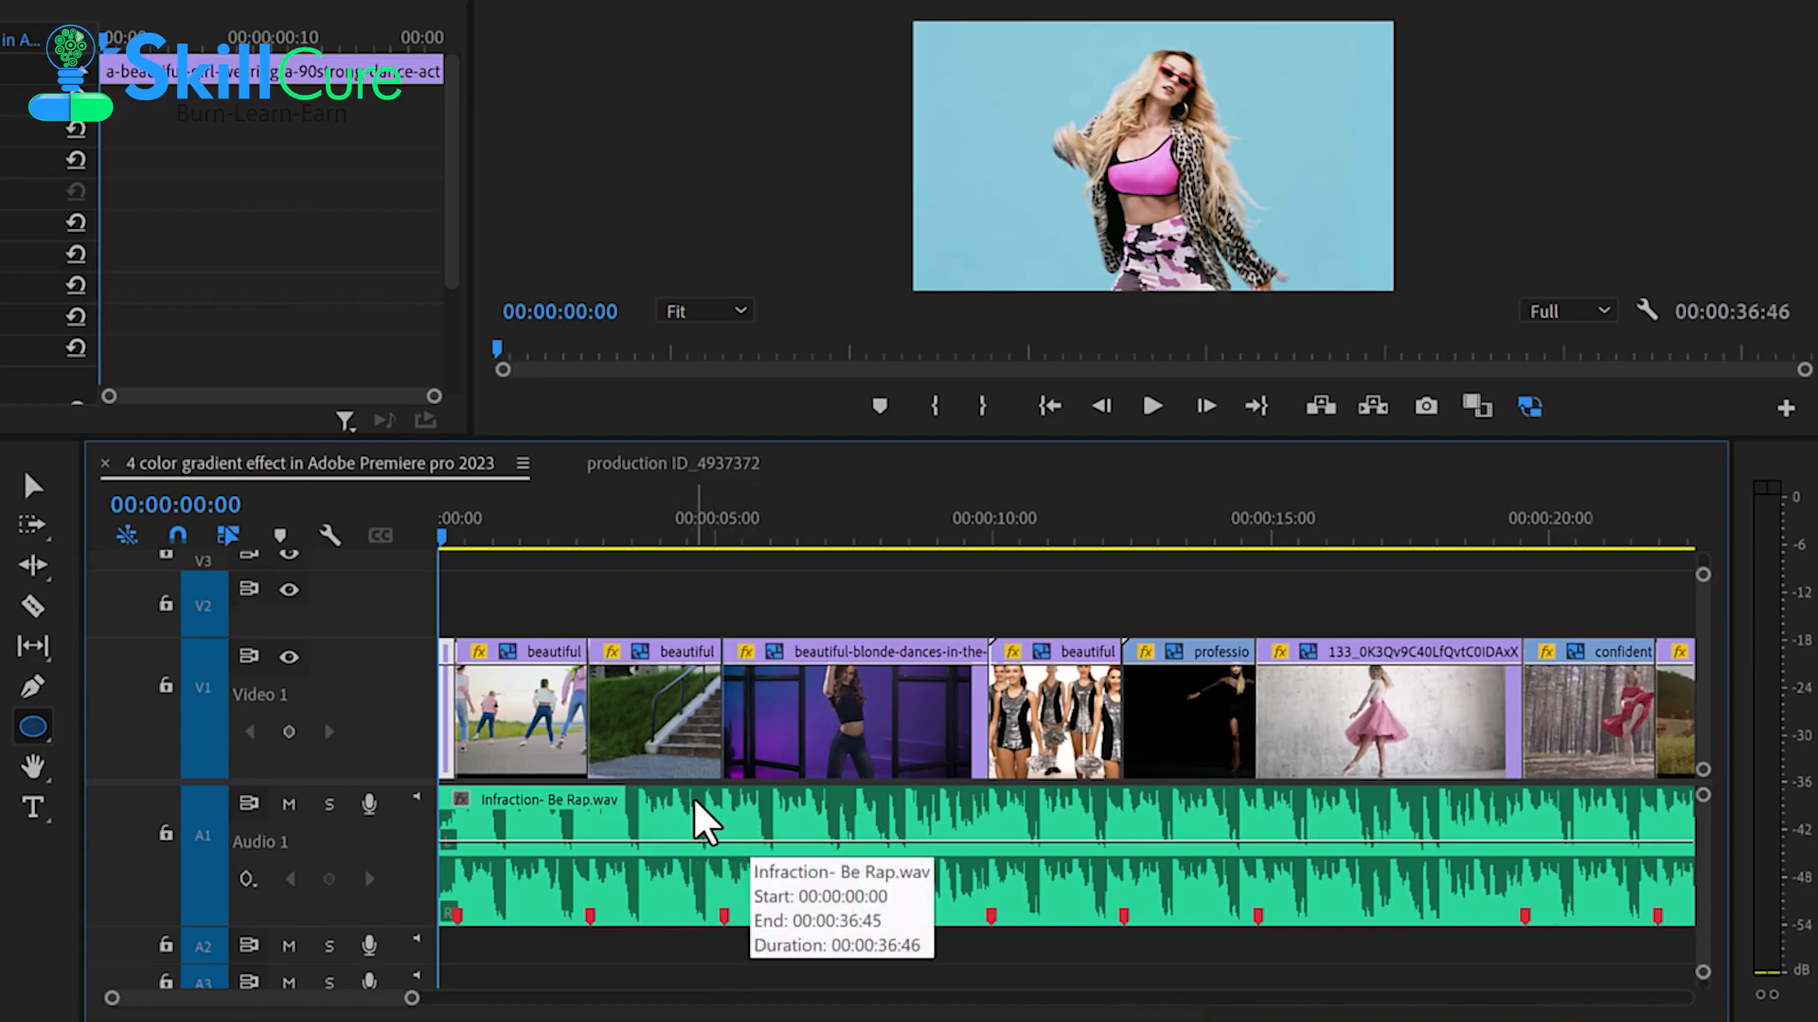
{"action": "left_click", "coordinate": [559, 714]}
{"action": "left_click", "coordinate": [653, 715]}
{"action": "key", "text": "="}
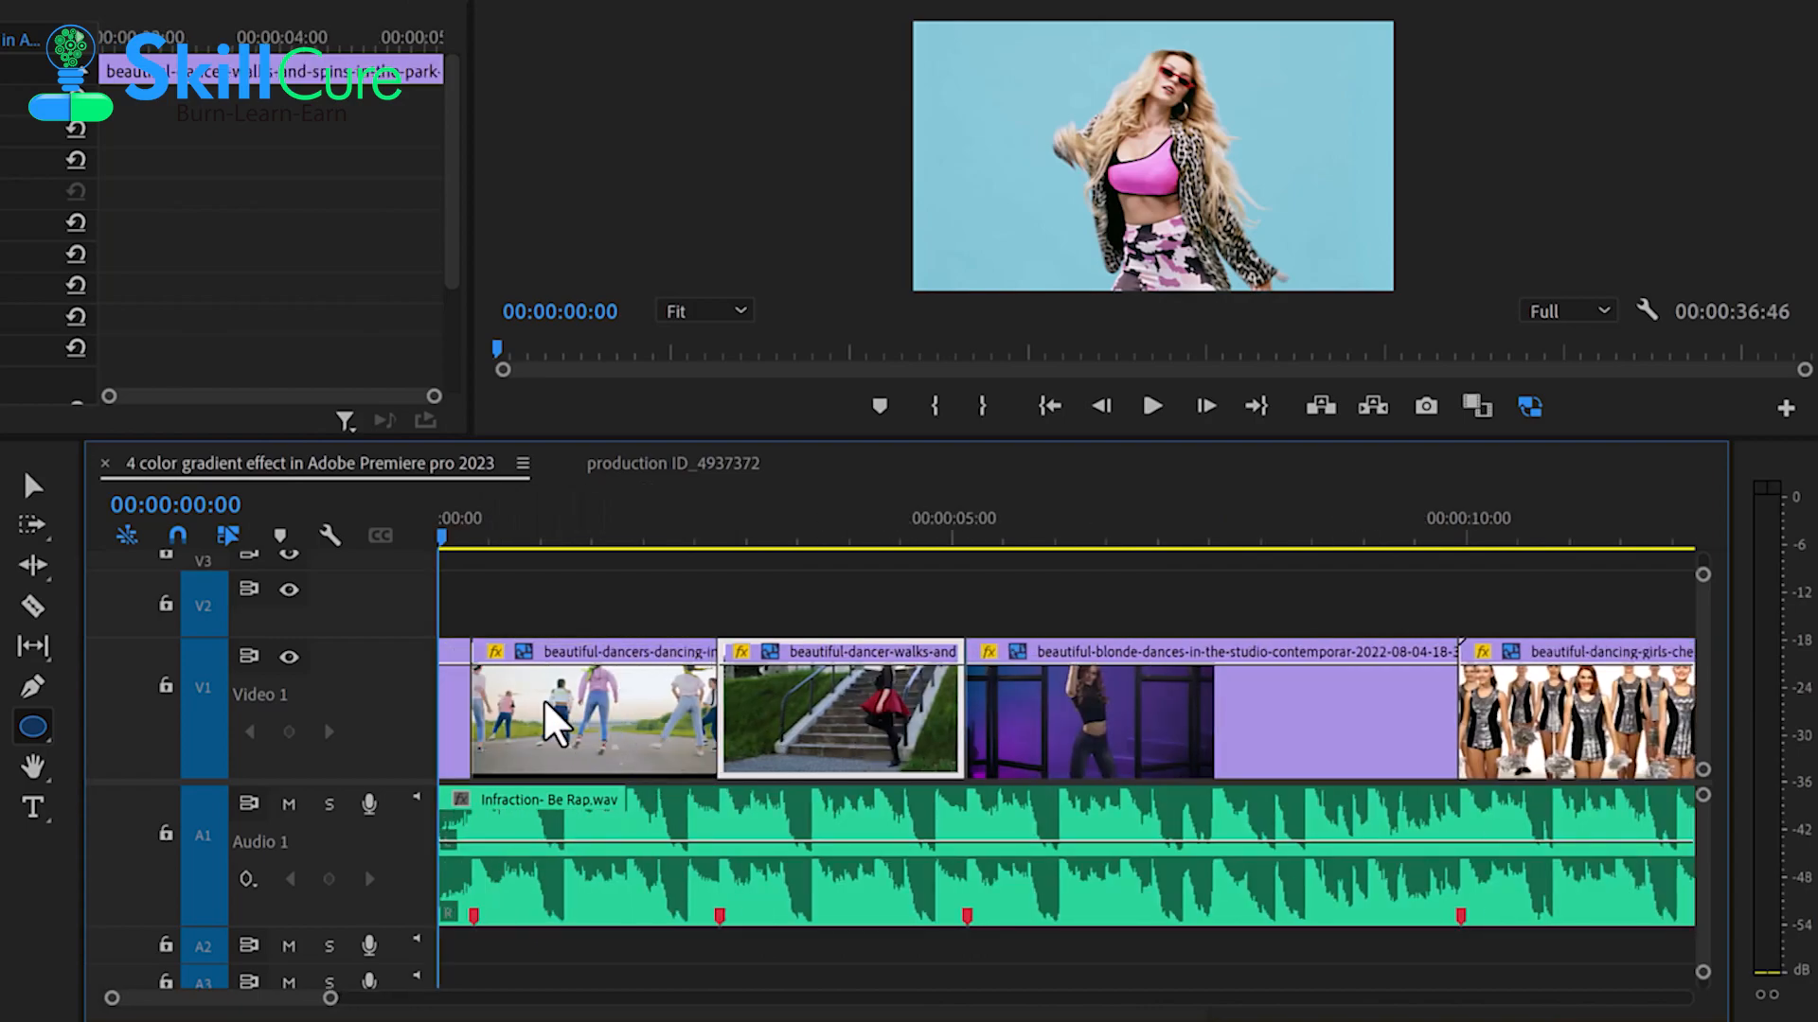
{"action": "key", "text": "="}
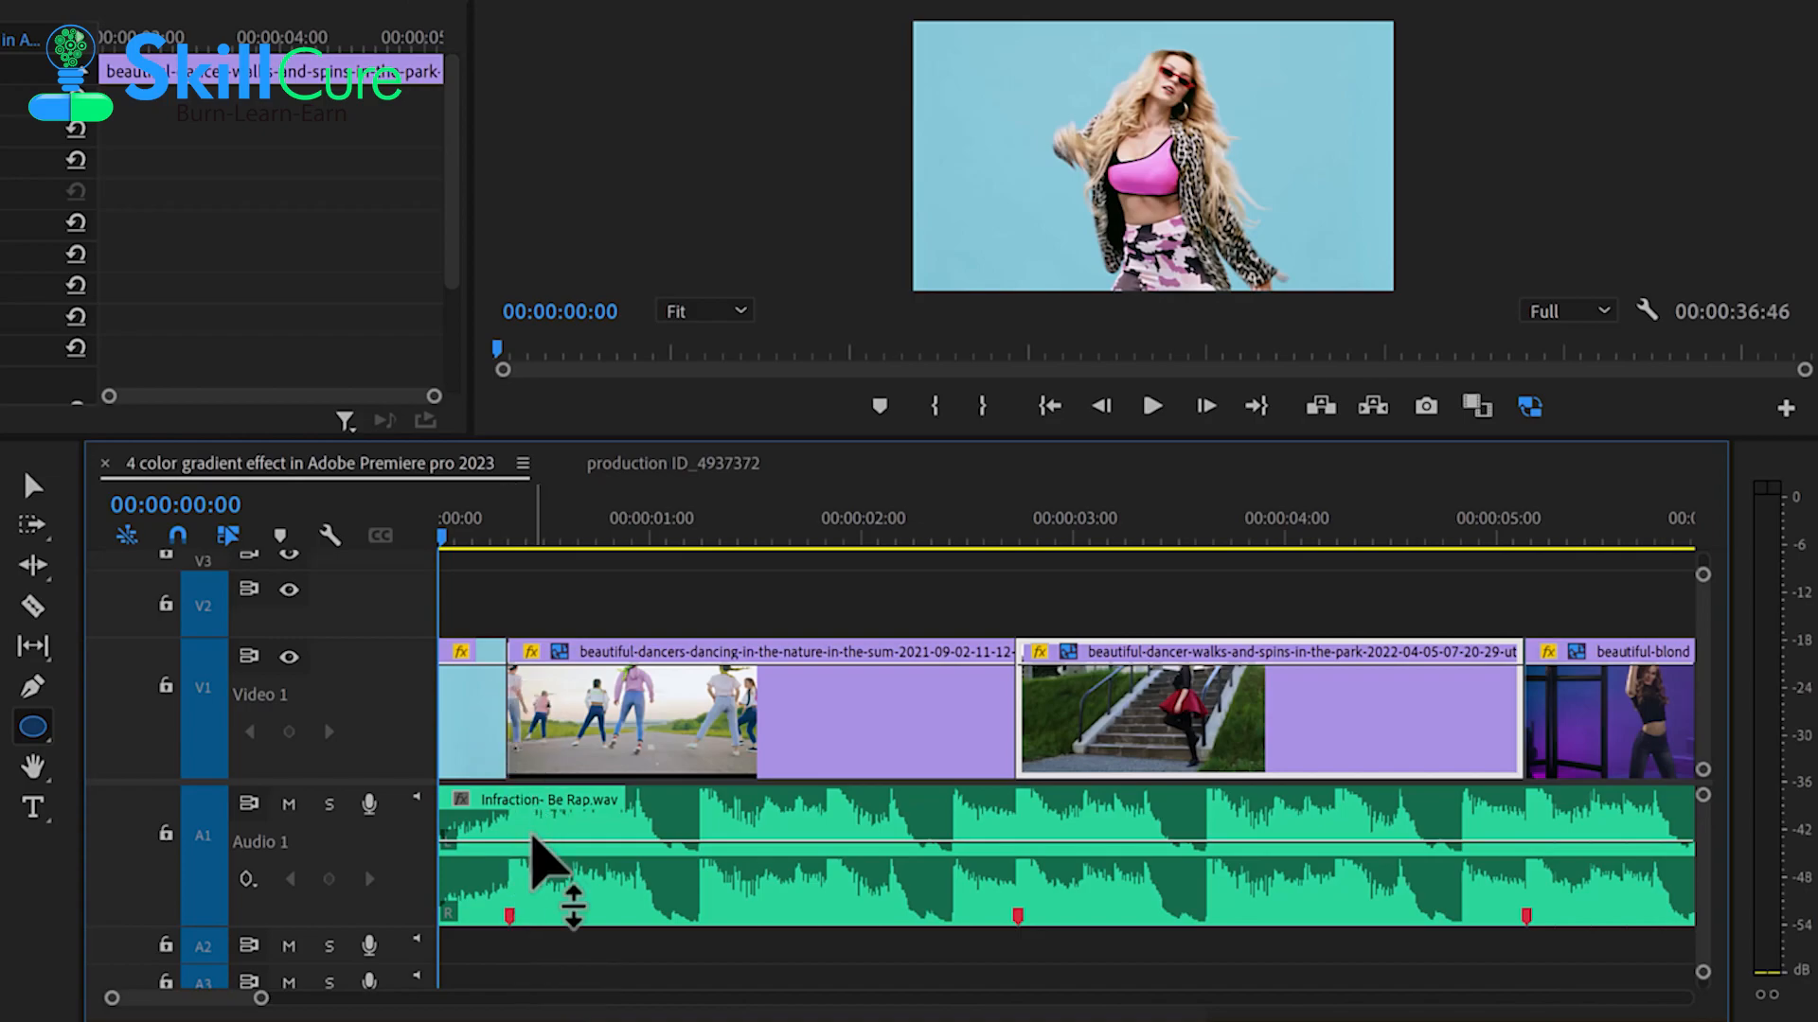
{"action": "left_click", "coordinate": [549, 683]}
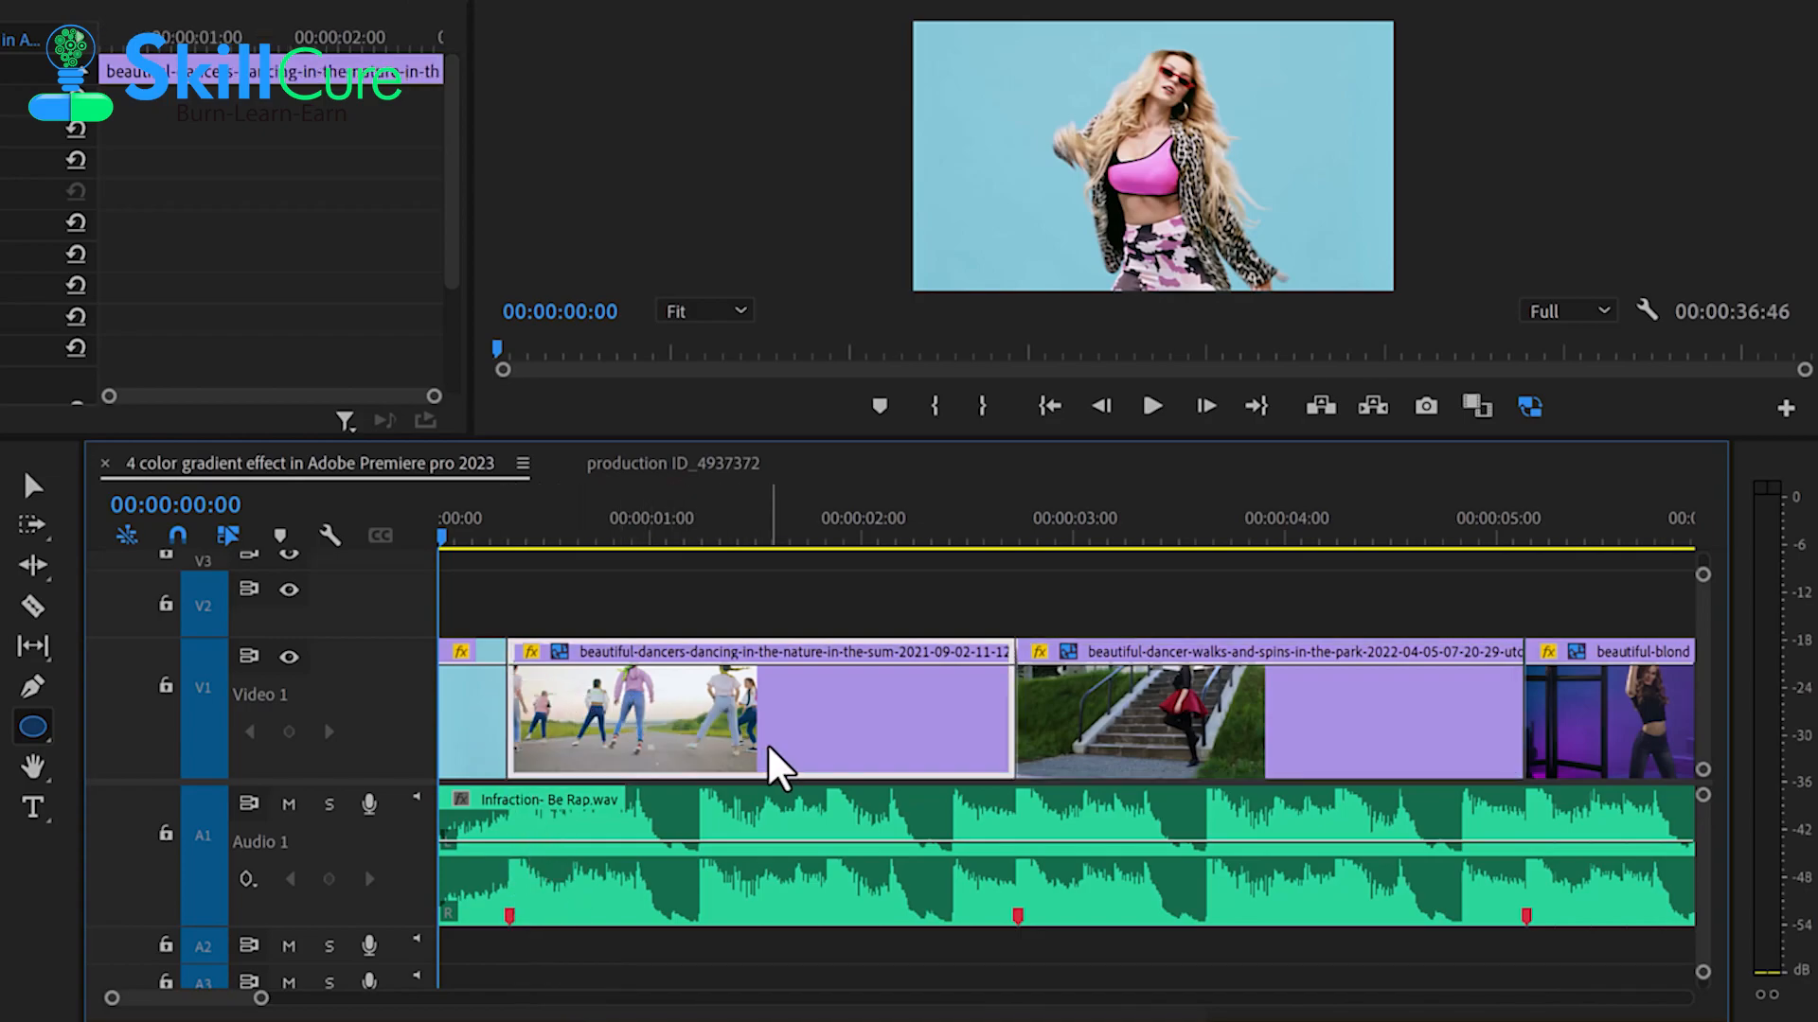
- Widen the timeline panel on both sides and fit the whole sequence into it
{"action": "key", "text": "minus"}
{"action": "key", "text": "minus"}
{"action": "key", "text": "minus"}
{"action": "key", "text": "minus"}
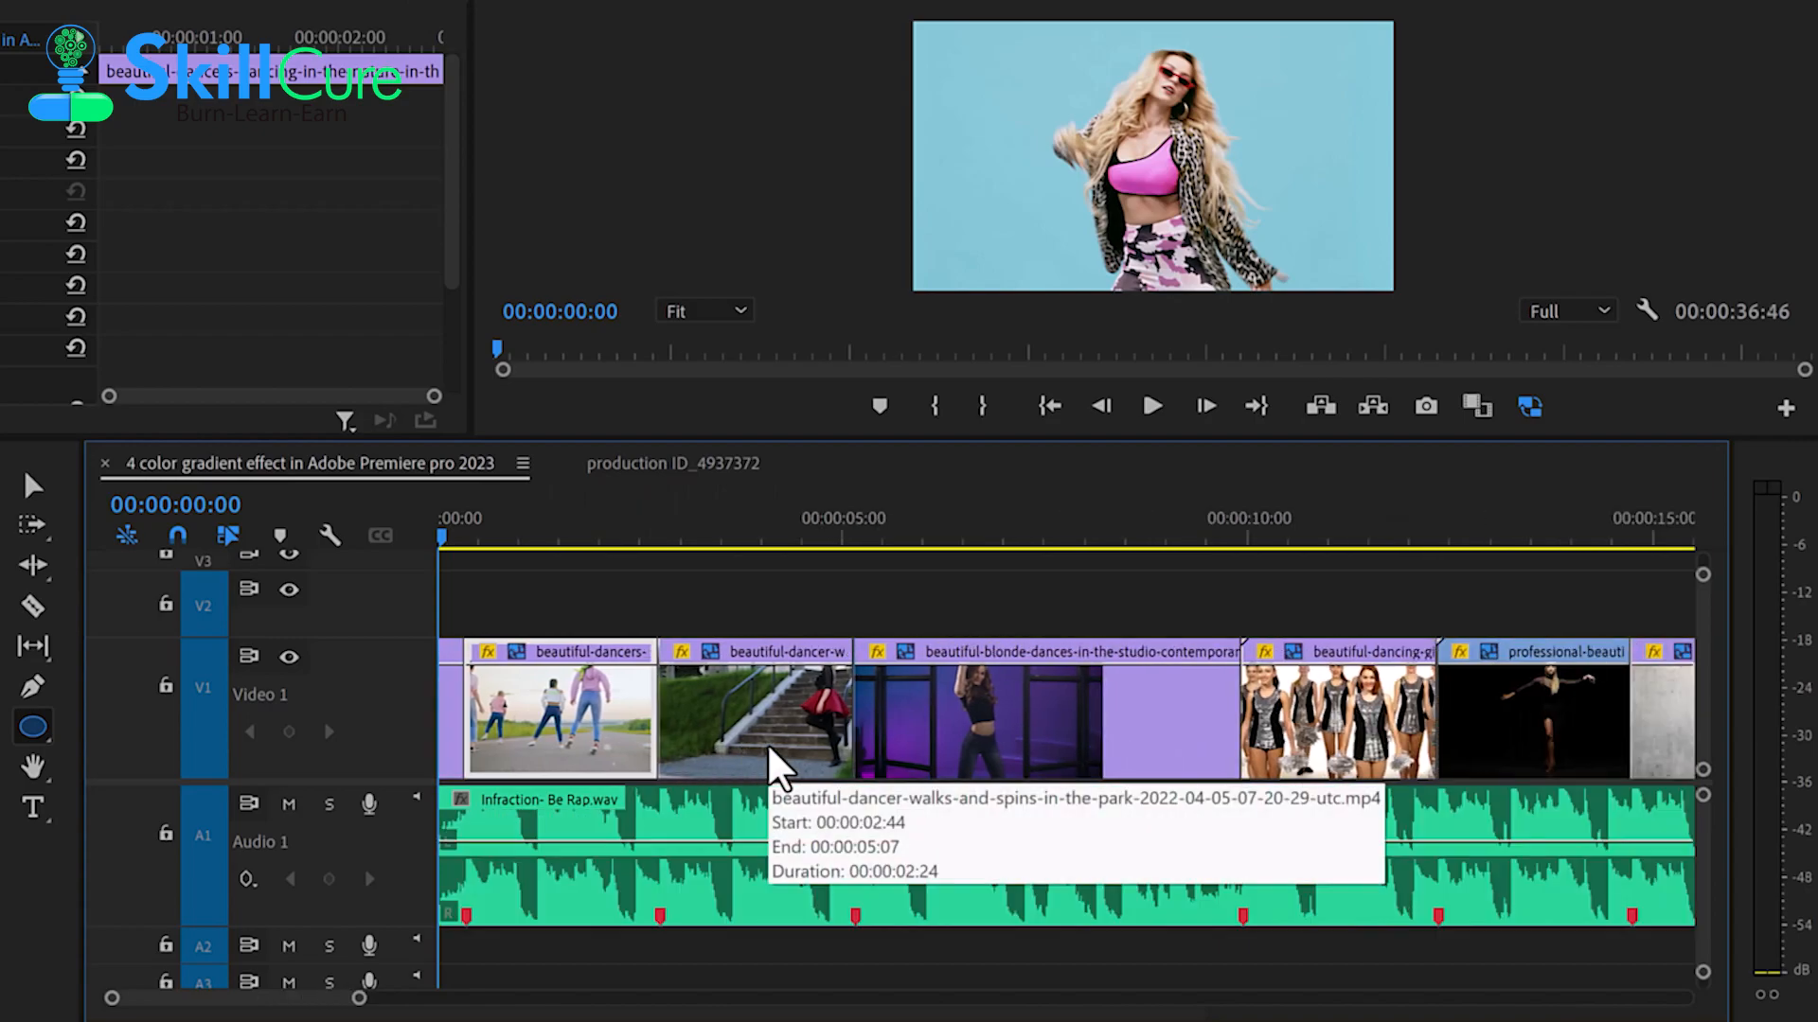
{"action": "key", "text": "minus"}
{"action": "key", "text": "minus"}
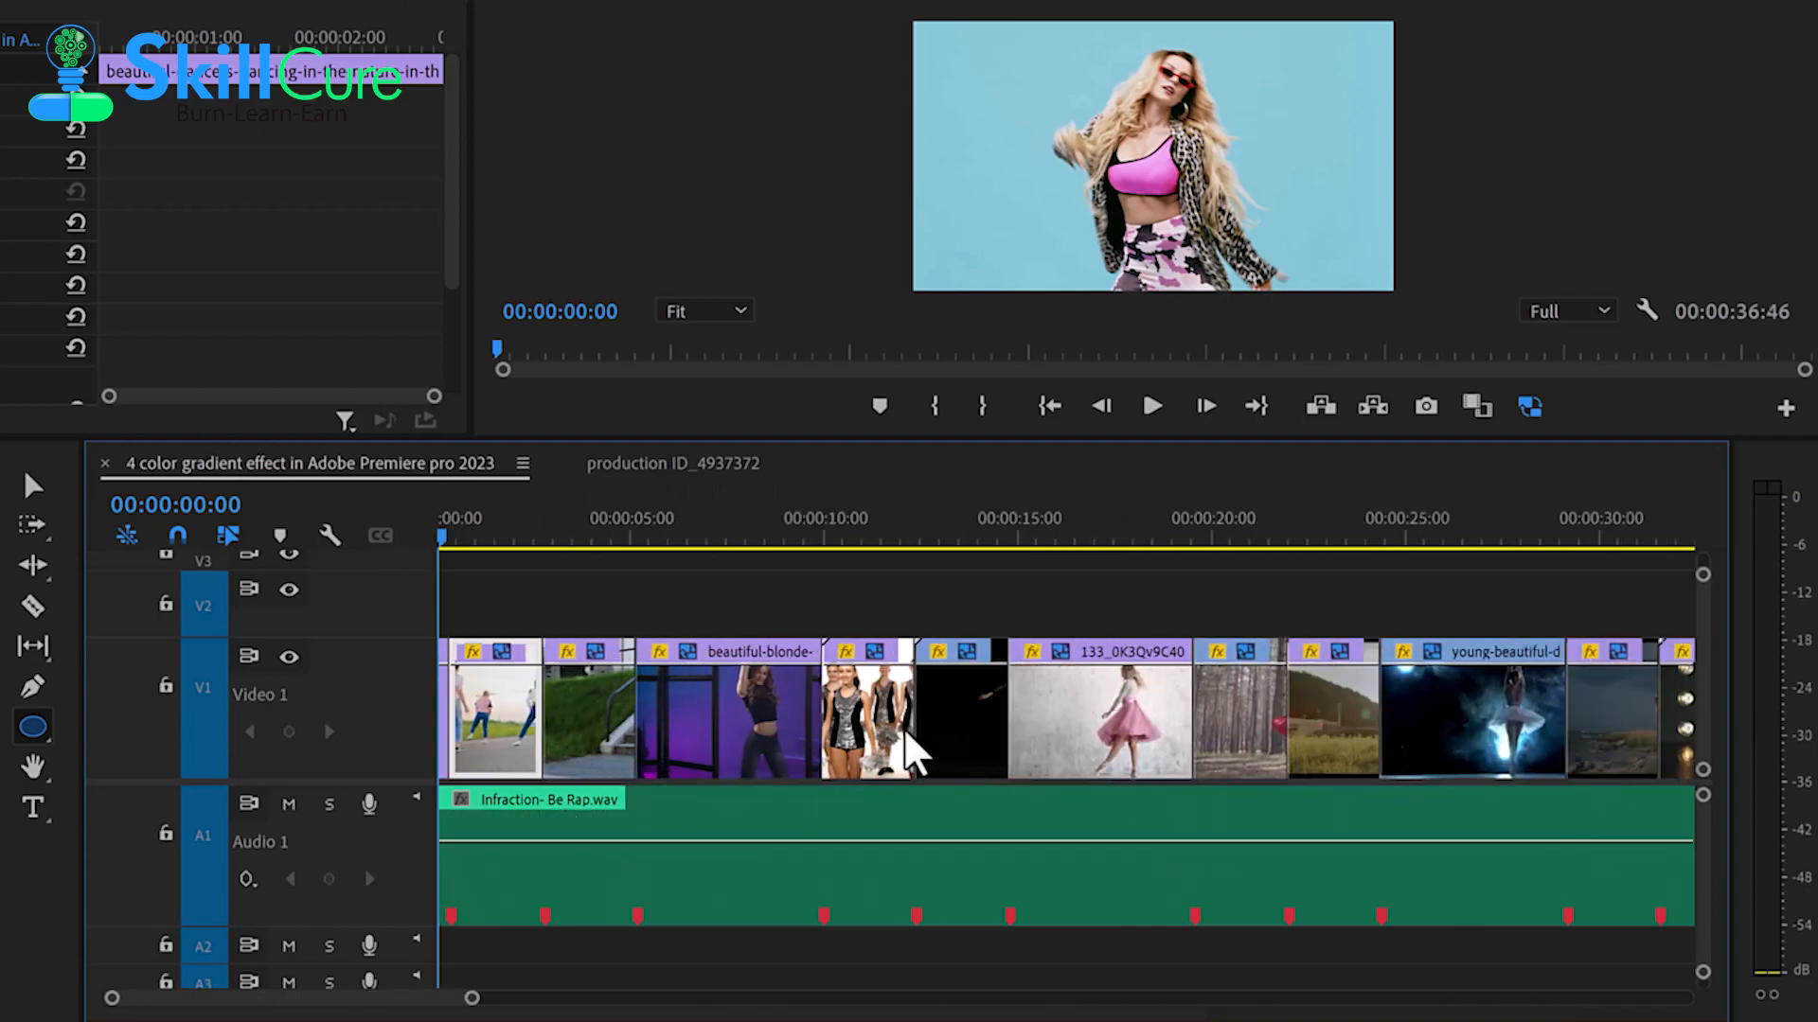
{"action": "key", "text": "minus"}
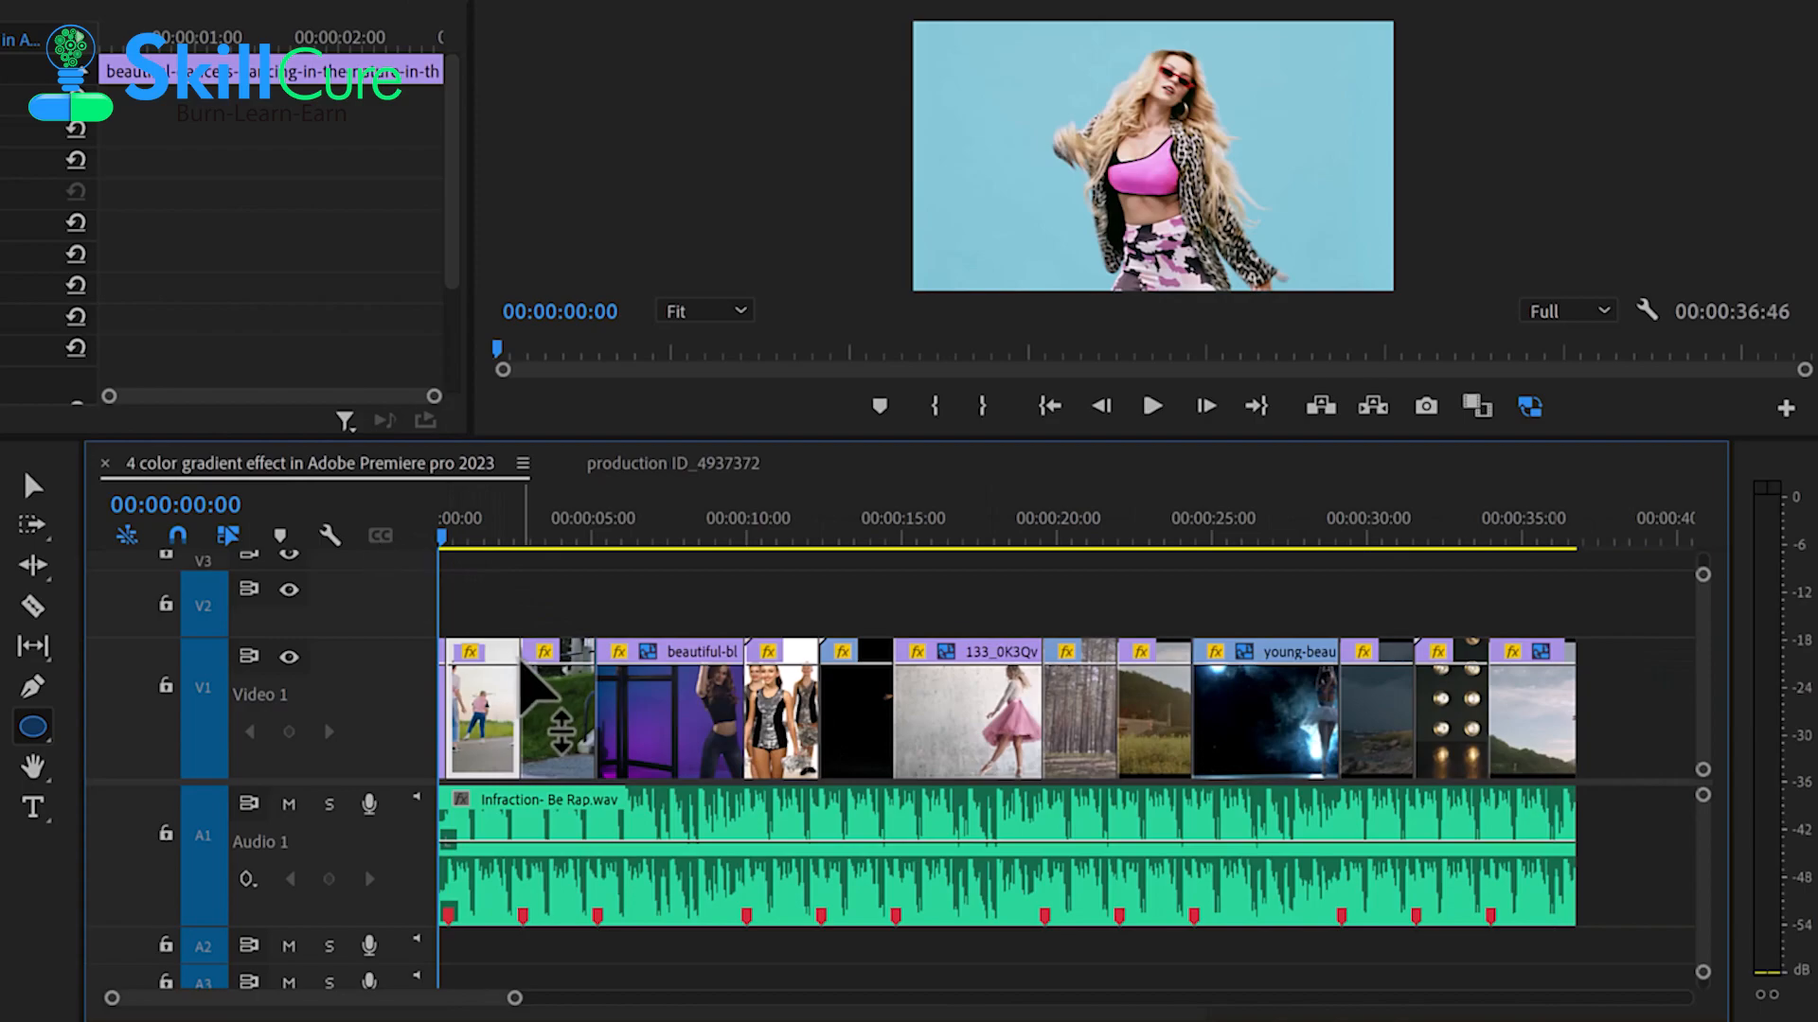
{"action": "key", "text": "equal"}
{"action": "key", "text": "equal"}
{"action": "key", "text": "minus"}
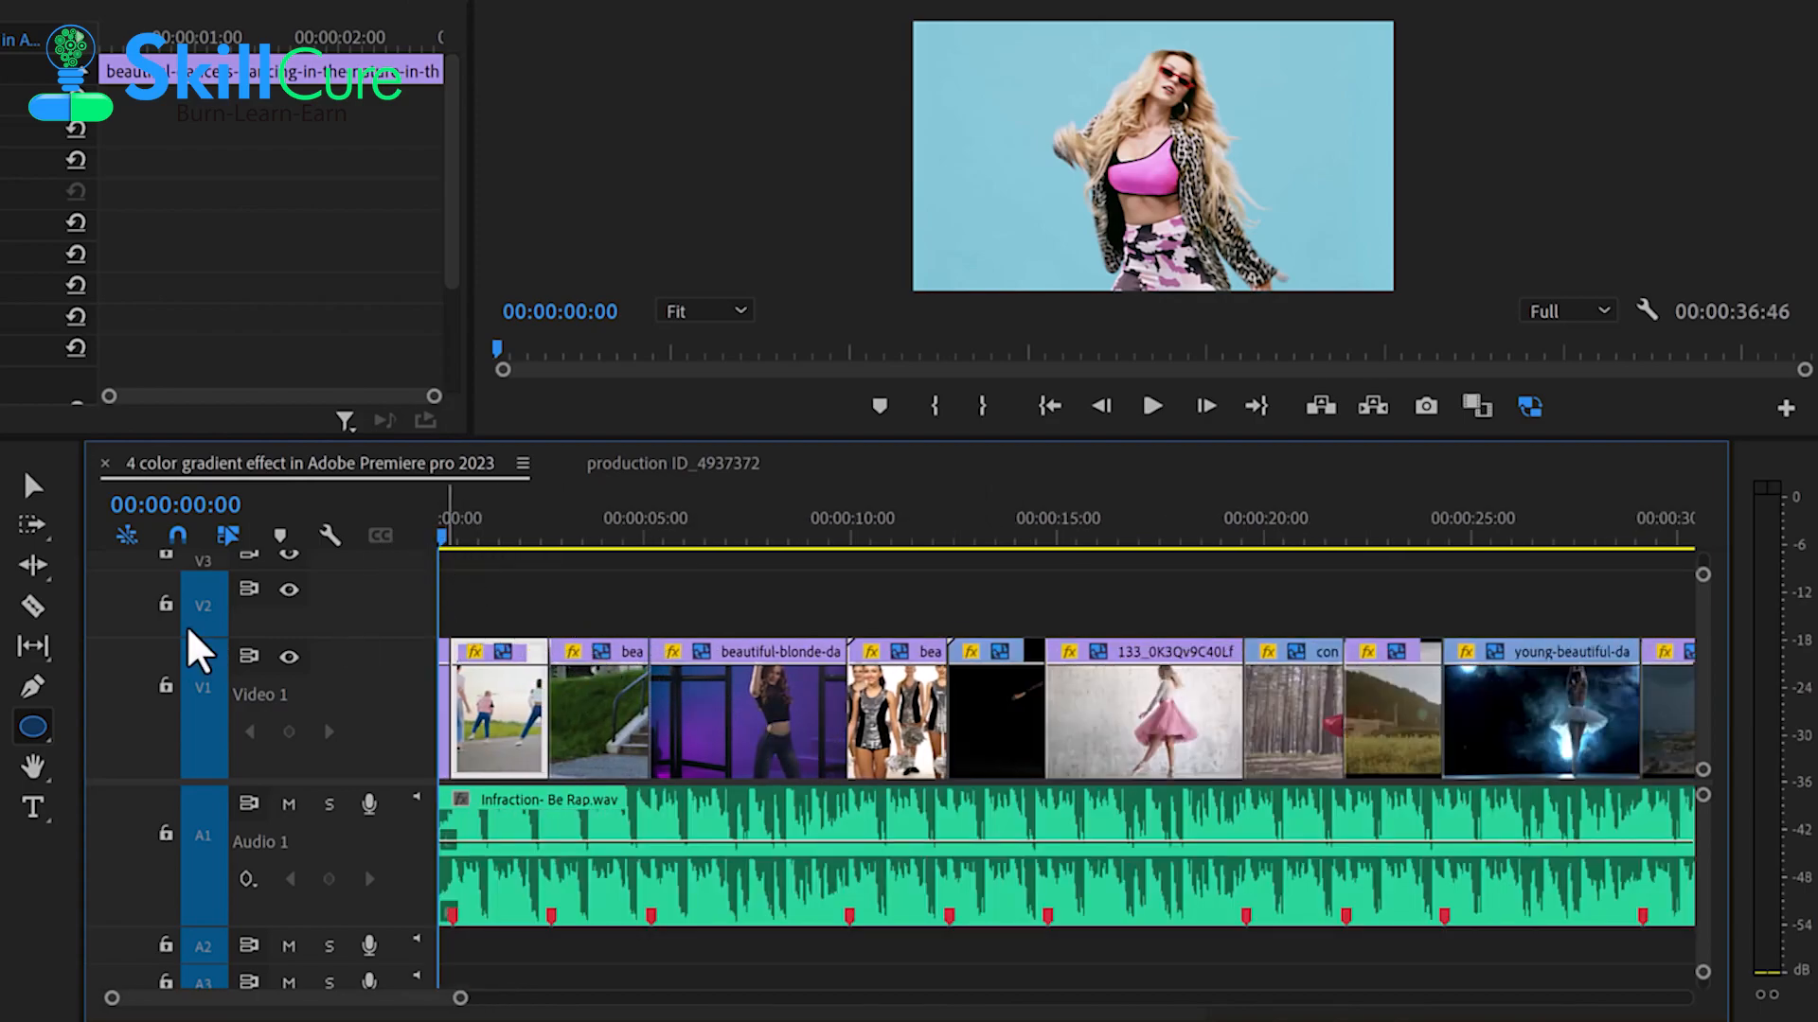
{"action": "left_click_drag", "start_coordinate": [85, 625], "coordinate": [0, 625]}
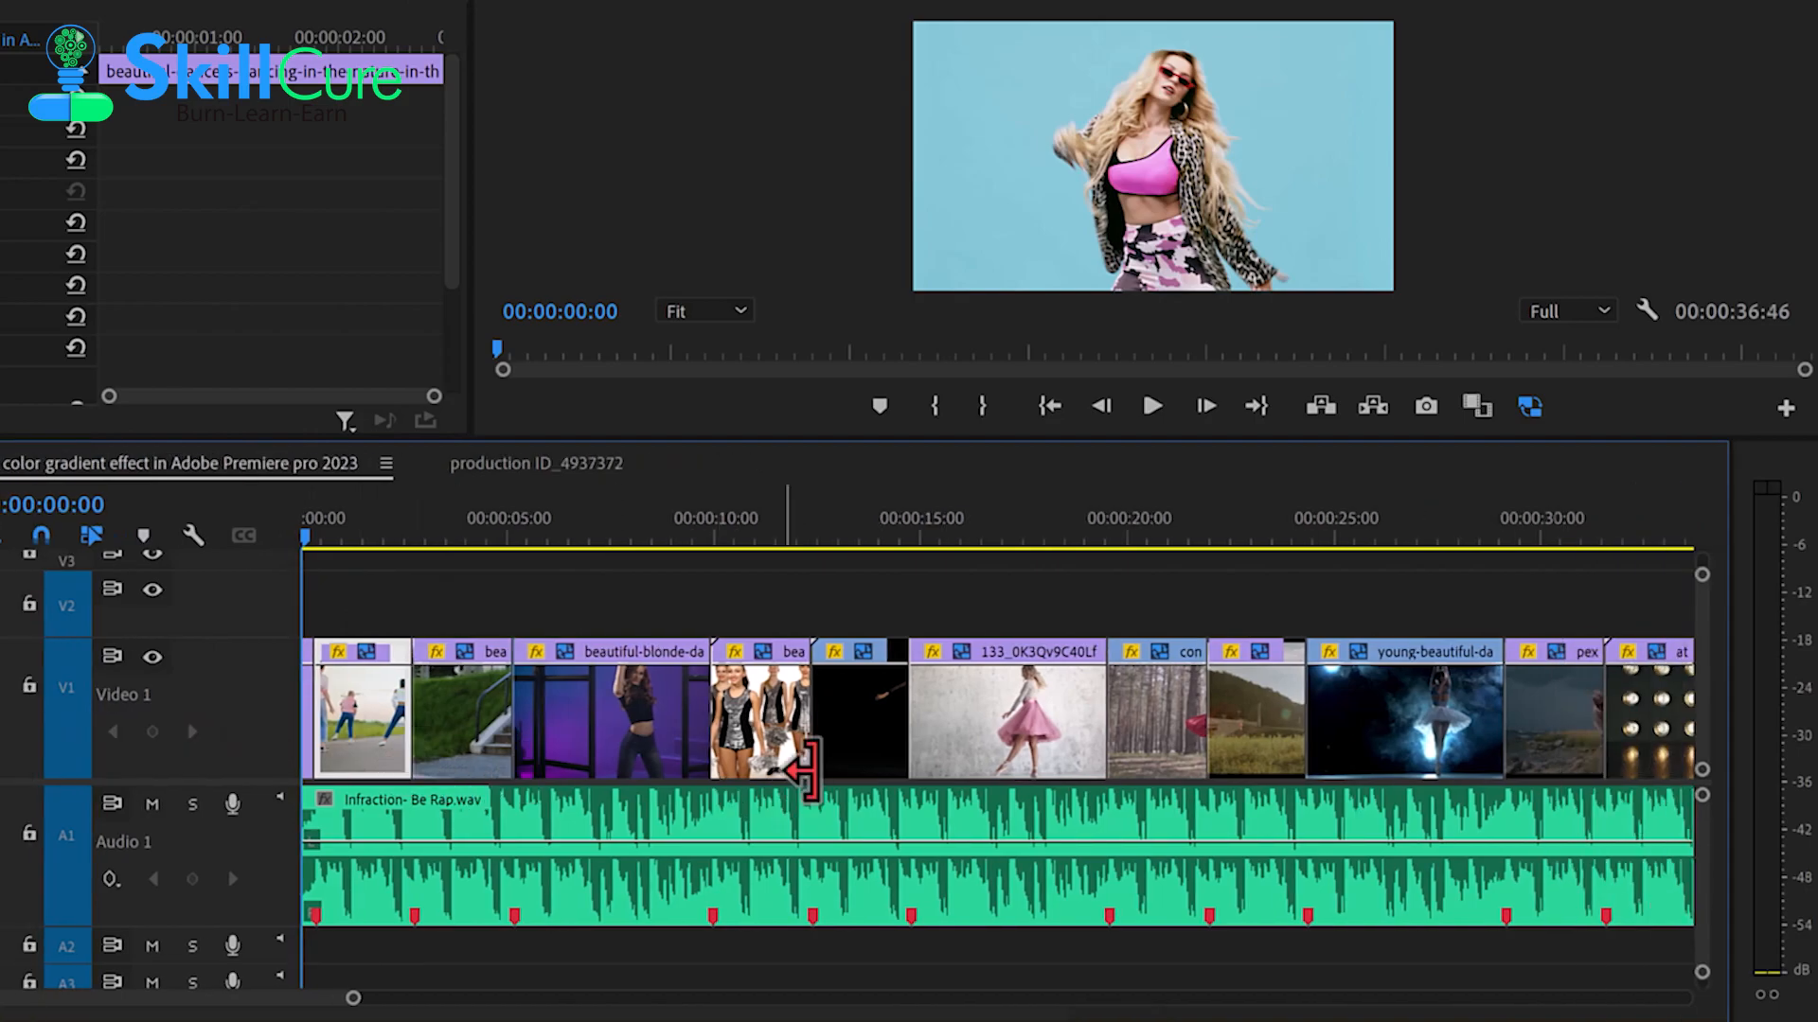
{"action": "key", "text": "minus"}
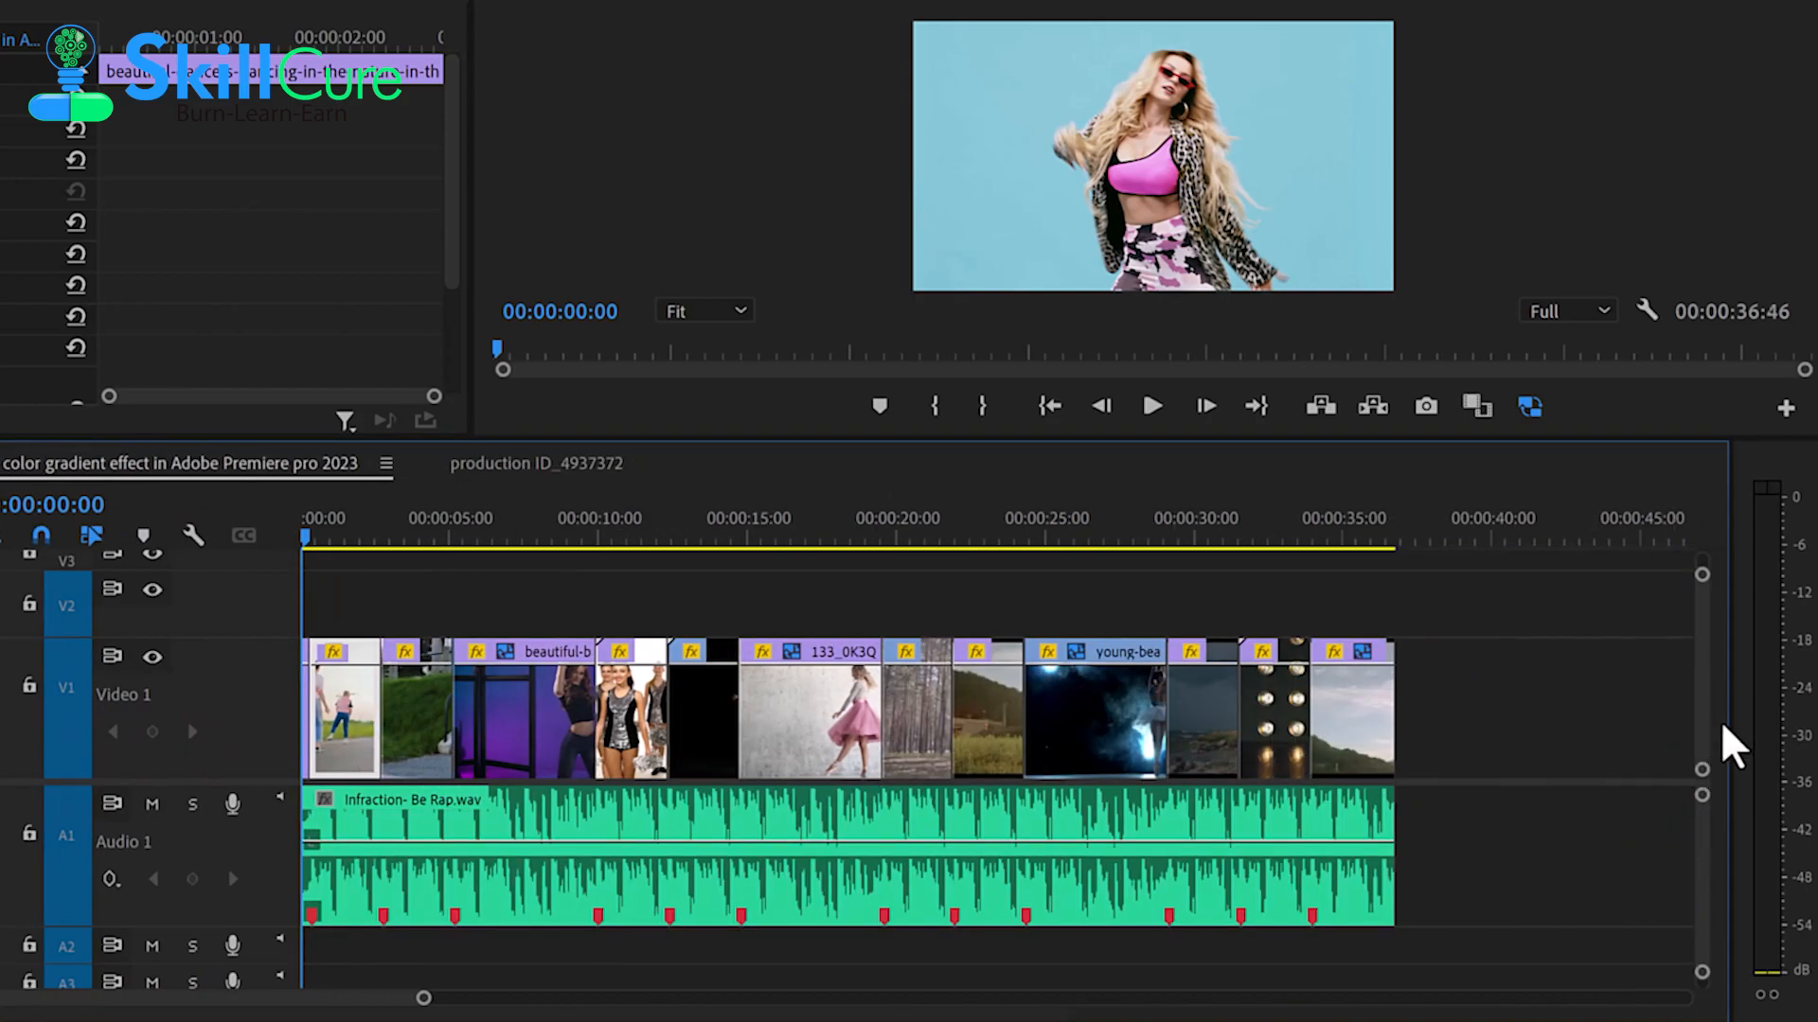
{"action": "left_click_drag", "start_coordinate": [1733, 727], "coordinate": [1779, 721]}
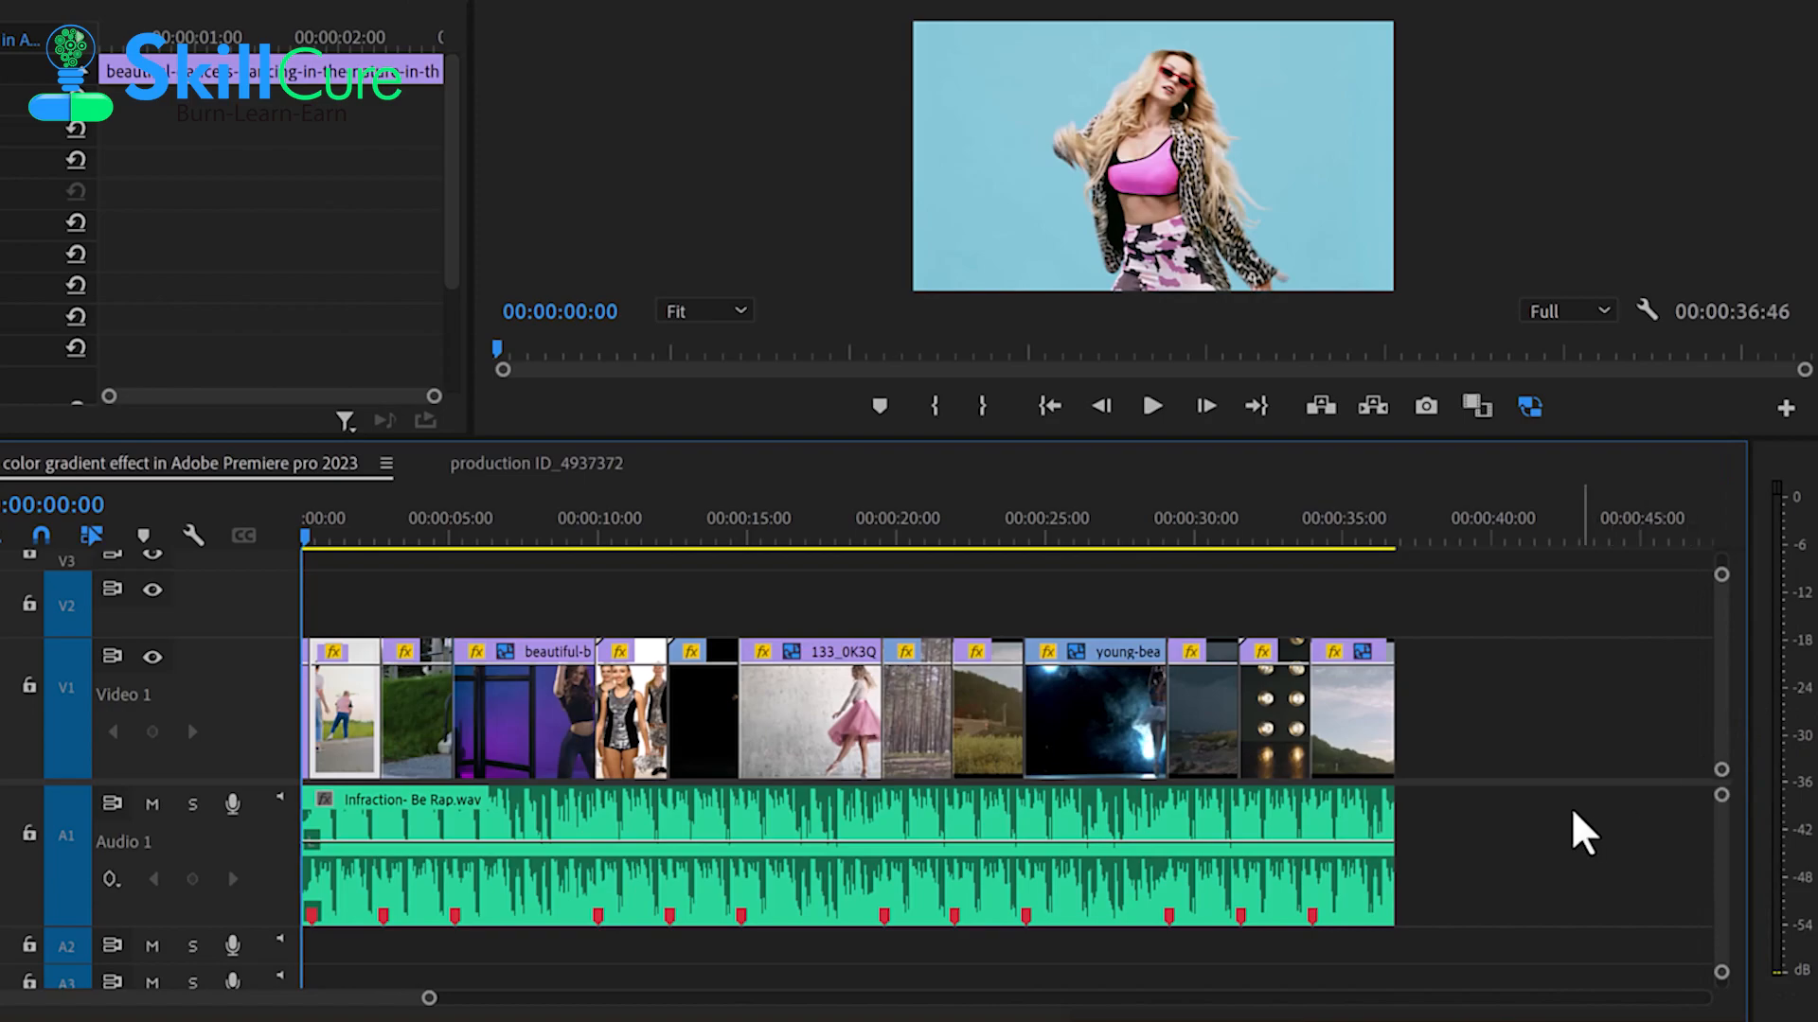
{"action": "scroll", "coordinate": [1558, 815], "scroll_direction": "up", "scroll_amount": 1, "text": "alt"}
{"action": "scroll", "coordinate": [1558, 815], "scroll_direction": "up", "scroll_amount": 3}
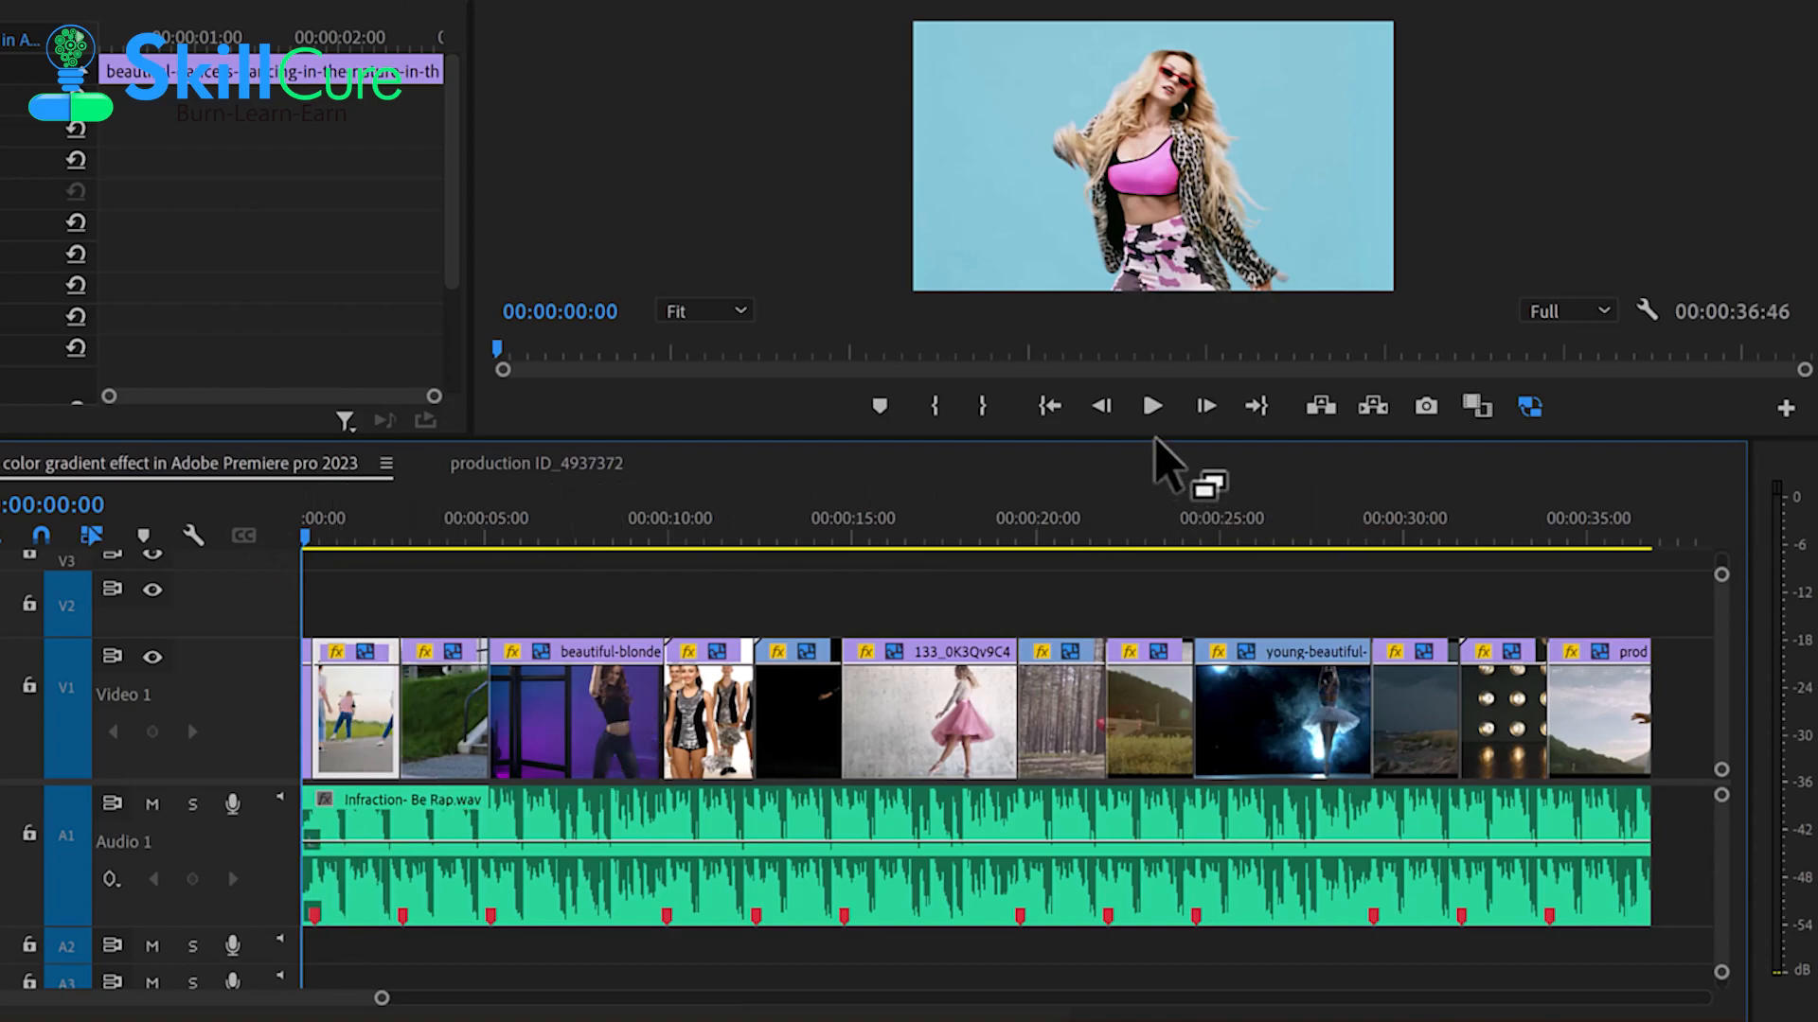
- Enlarge the Program monitor and play the sequence from the start to about 35 seconds
{"action": "left_click_drag", "start_coordinate": [1128, 438], "coordinate": [1129, 492]}
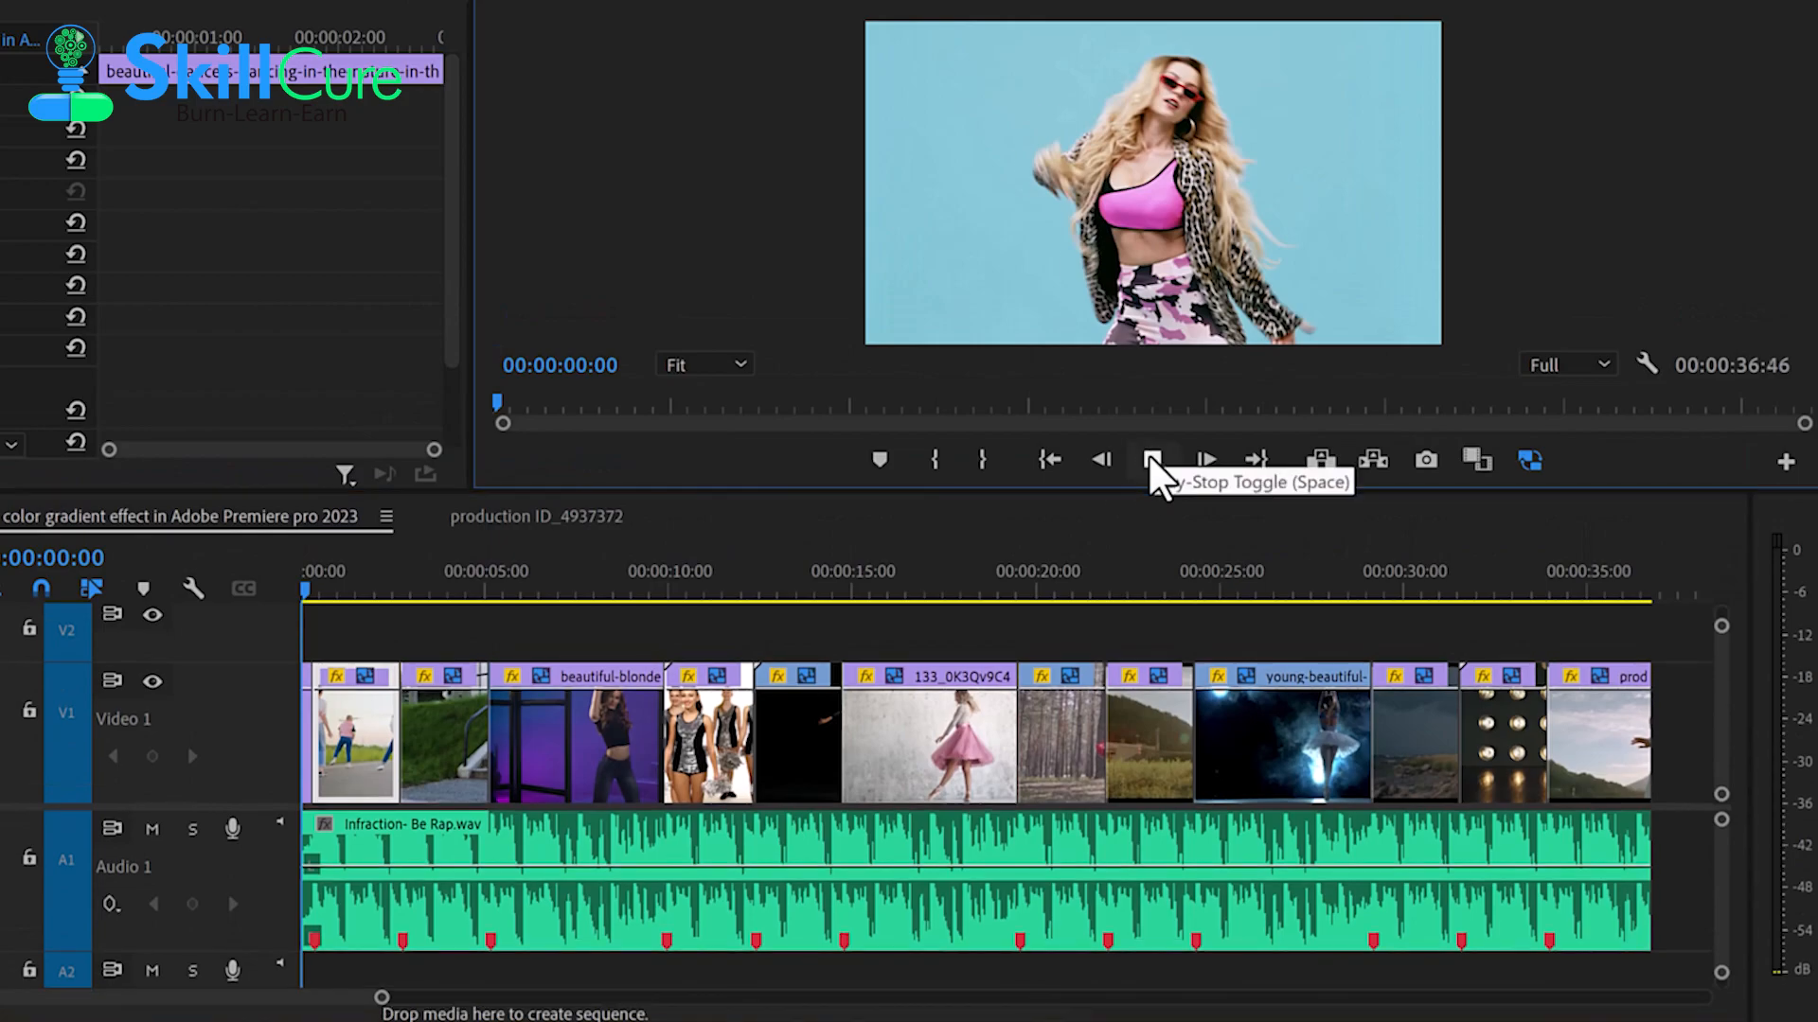
{"action": "left_click", "coordinate": [1152, 460]}
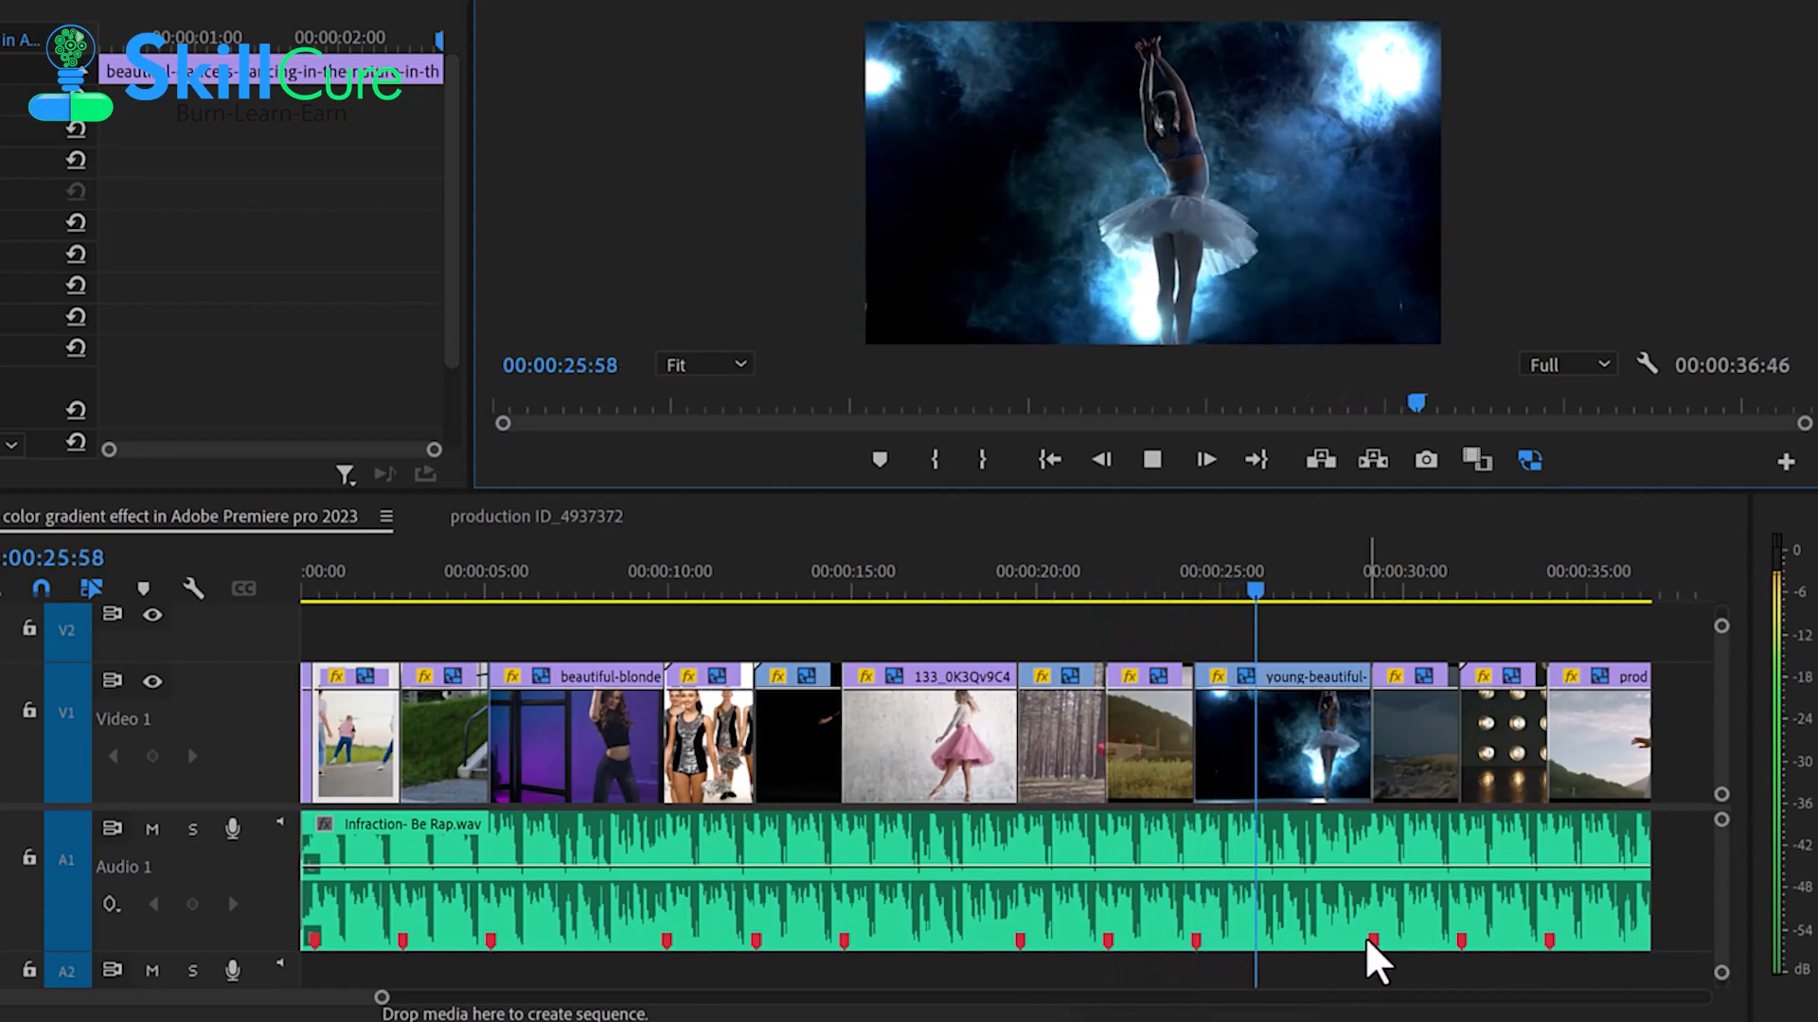
{"action": "left_click", "coordinate": [1305, 907]}
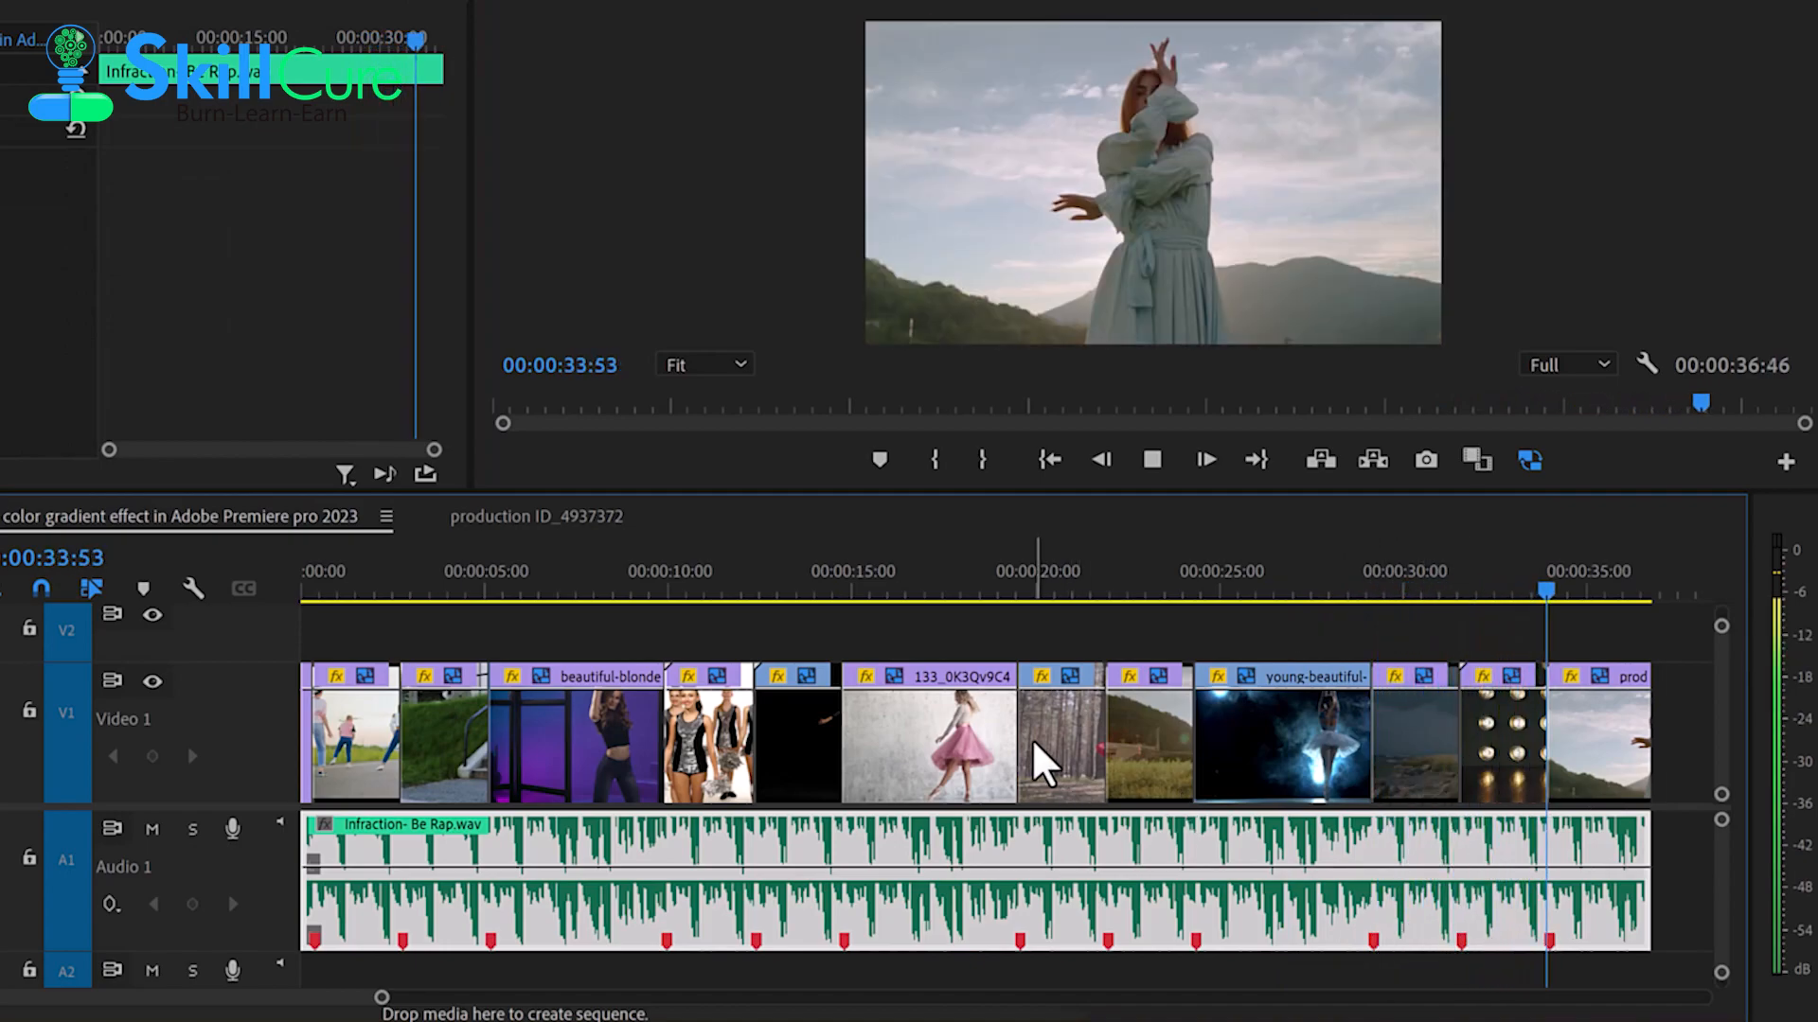
{"action": "key", "text": "space"}
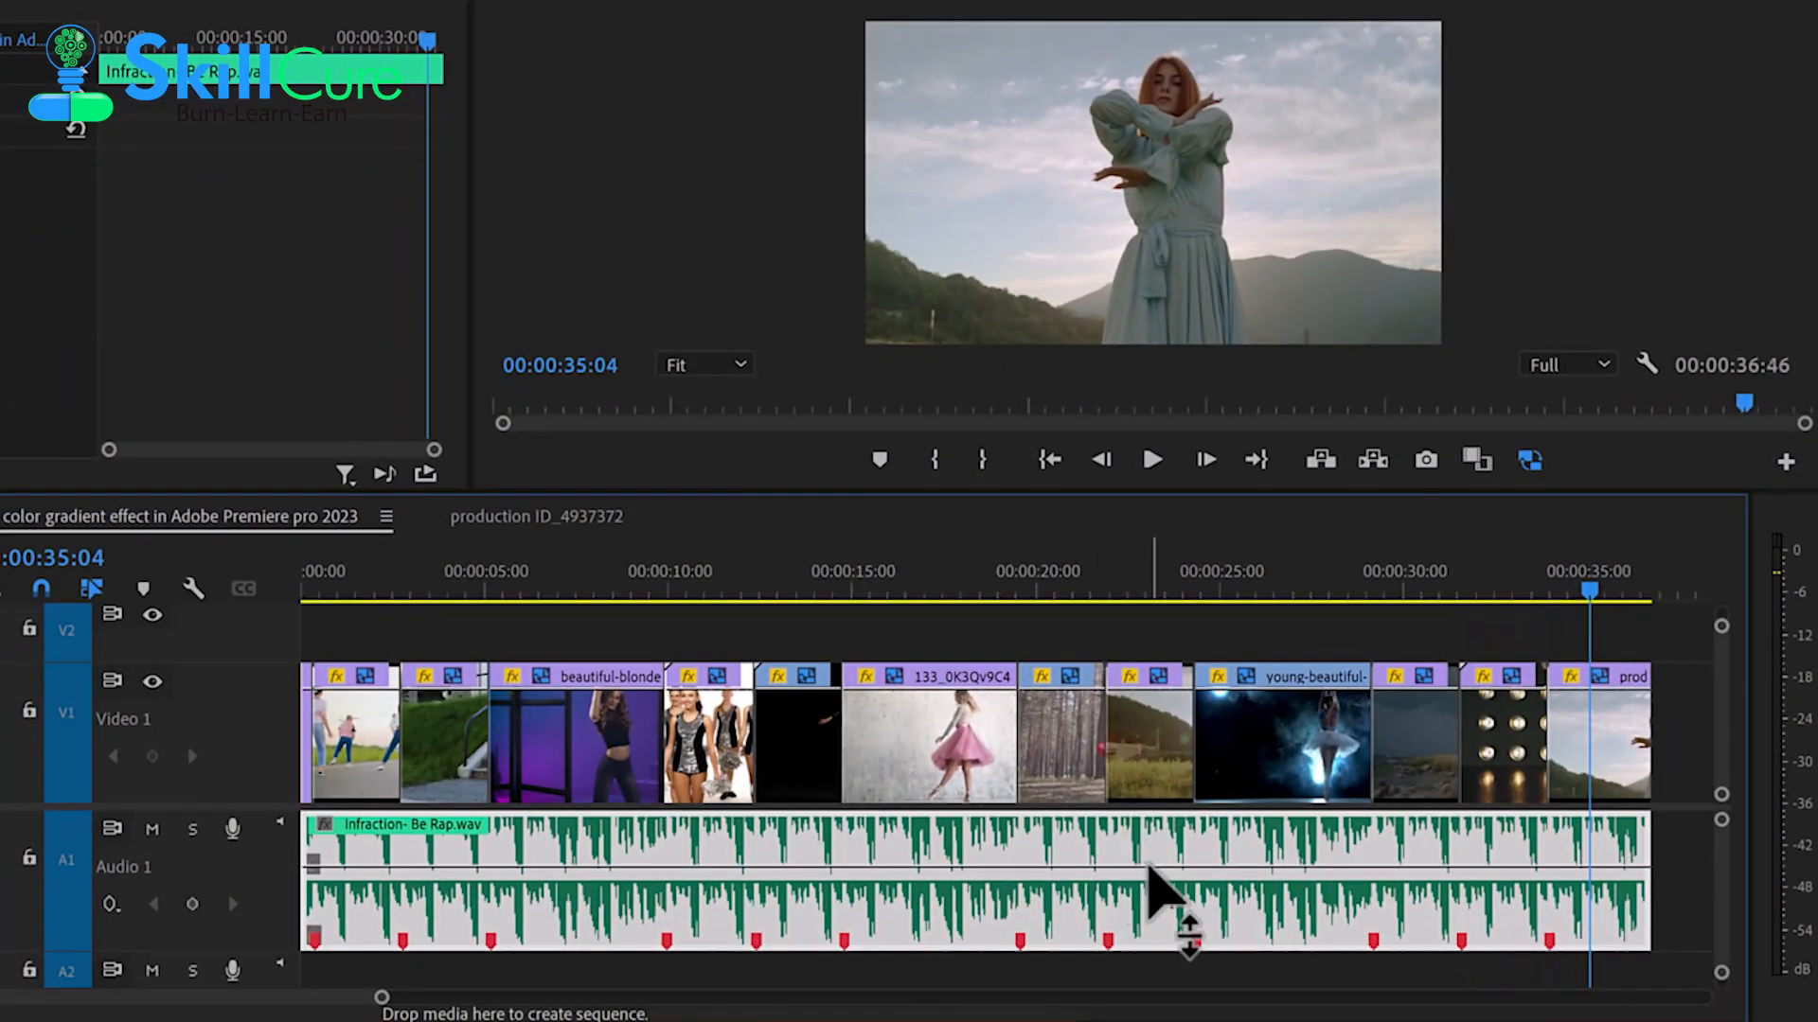
- Examine the full run of clips and the music track in the timeline, and clear the audio clip selection
{"action": "scroll", "coordinate": [1148, 864], "scroll_direction": "down", "scroll_amount": 8}
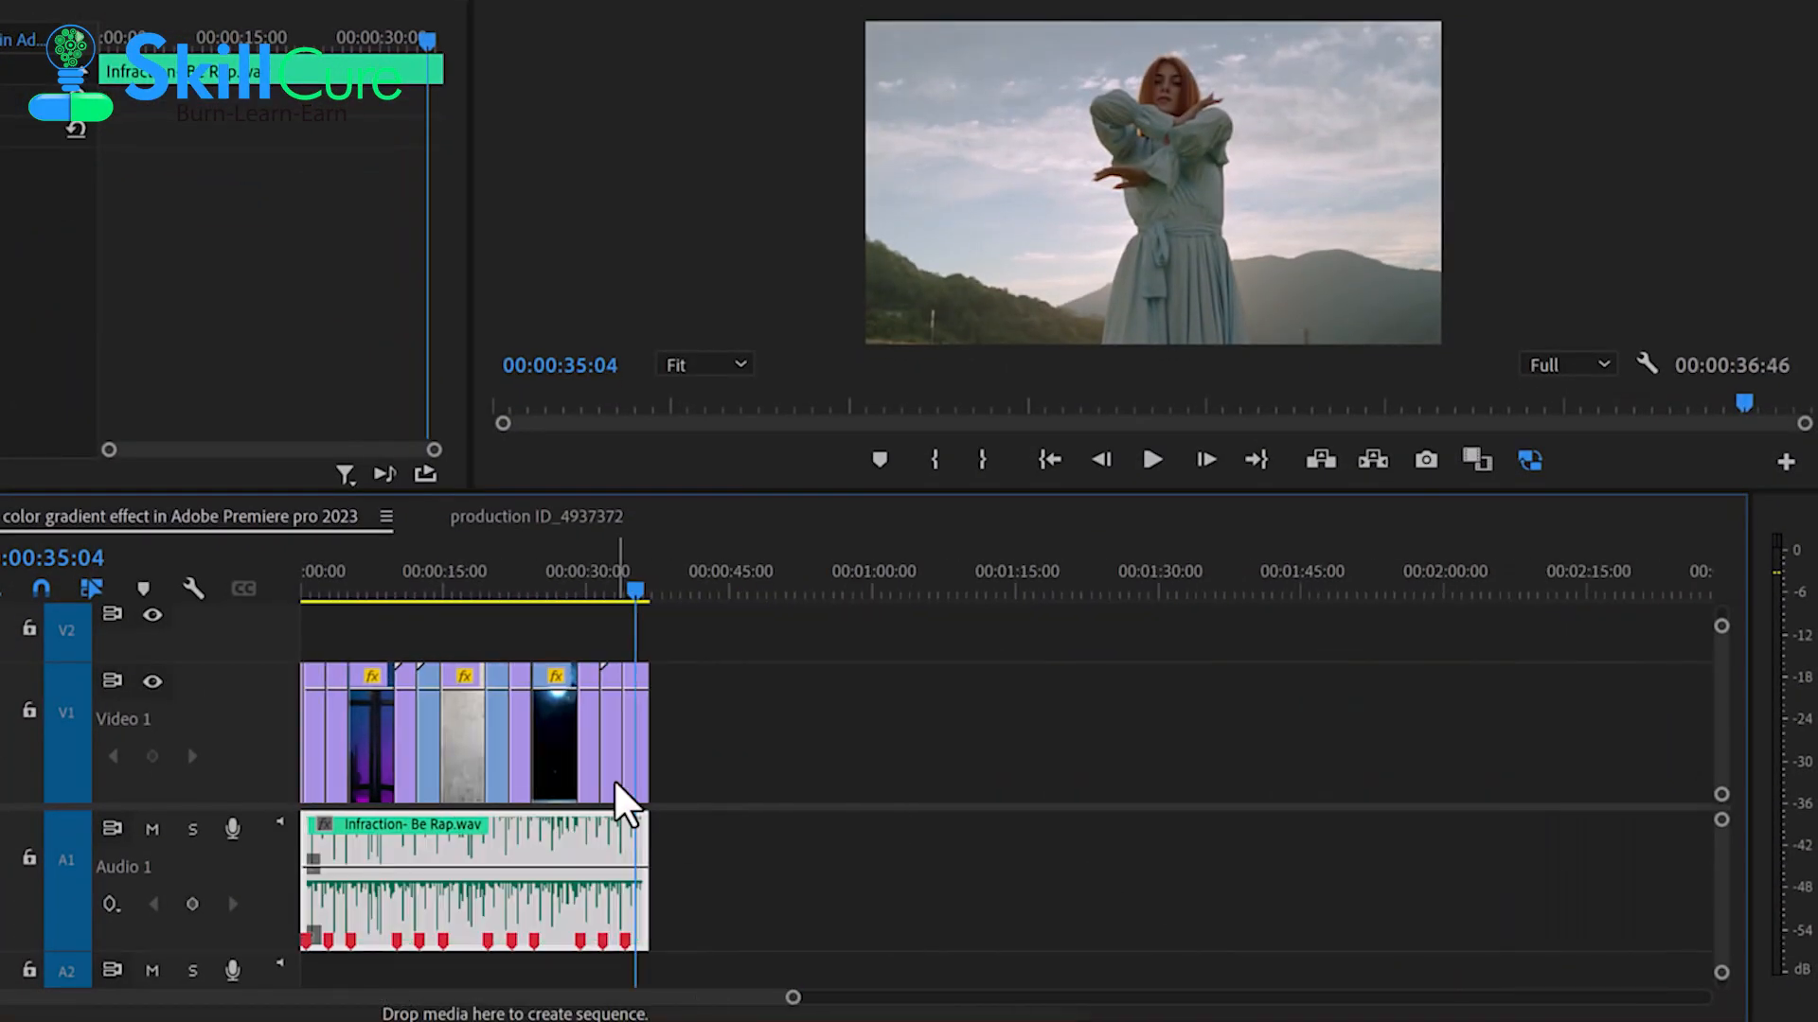
{"action": "scroll", "coordinate": [614, 779], "scroll_direction": "up", "scroll_amount": 6}
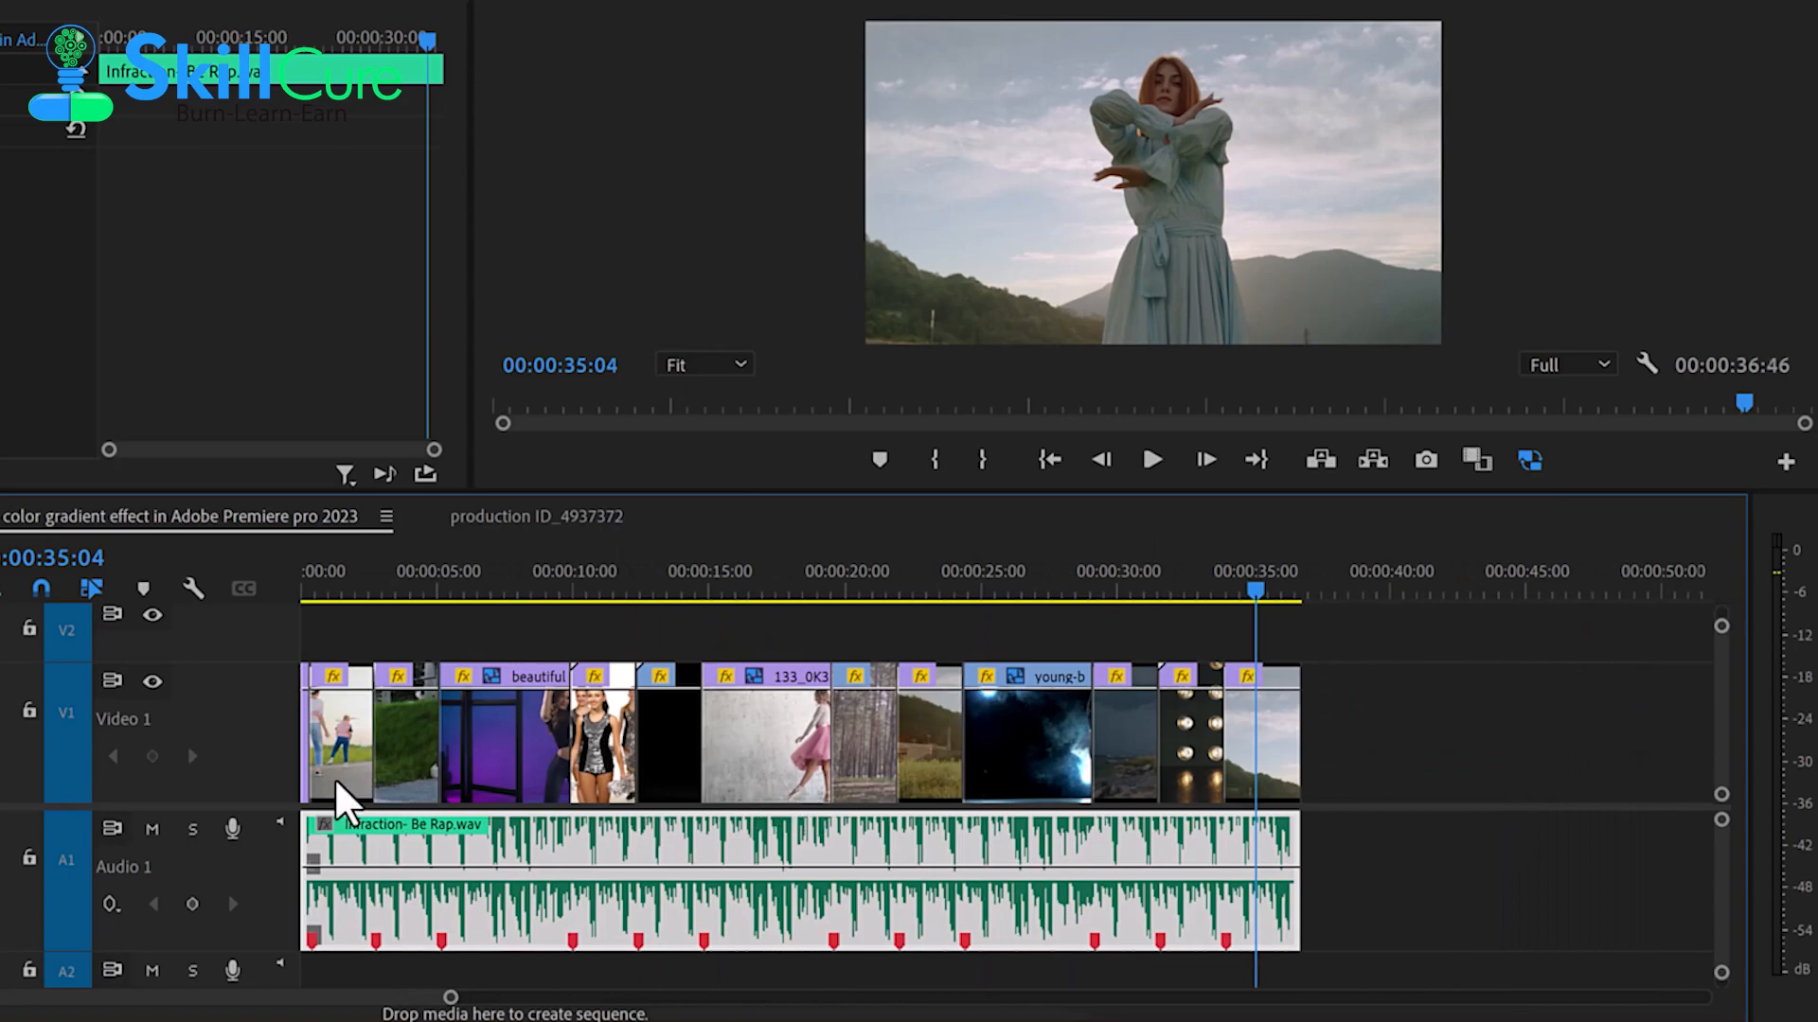
{"action": "scroll", "coordinate": [277, 756], "scroll_direction": "up", "scroll_amount": 1}
{"action": "scroll", "coordinate": [286, 883], "scroll_direction": "down", "scroll_amount": 1}
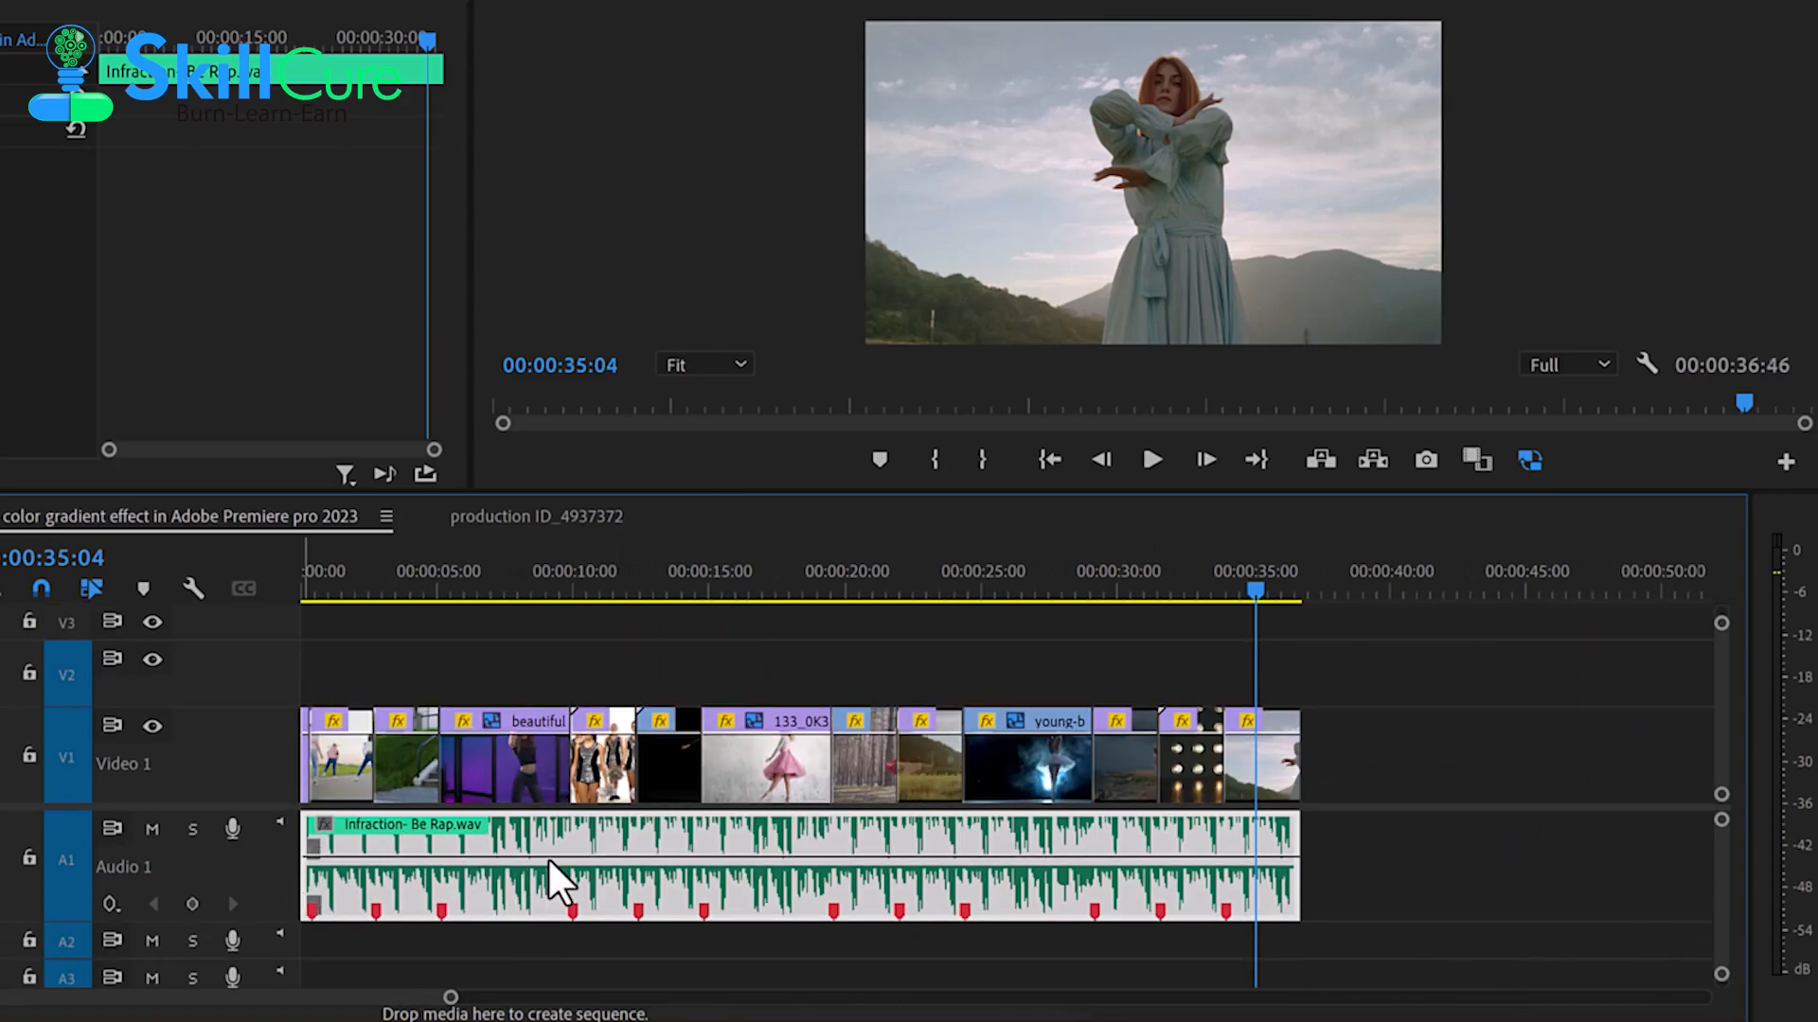
{"action": "scroll", "coordinate": [652, 860], "scroll_direction": "up", "scroll_amount": 2}
{"action": "scroll", "coordinate": [682, 860], "scroll_direction": "left", "scroll_amount": 2}
{"action": "scroll", "coordinate": [956, 844], "scroll_direction": "down", "scroll_amount": 3}
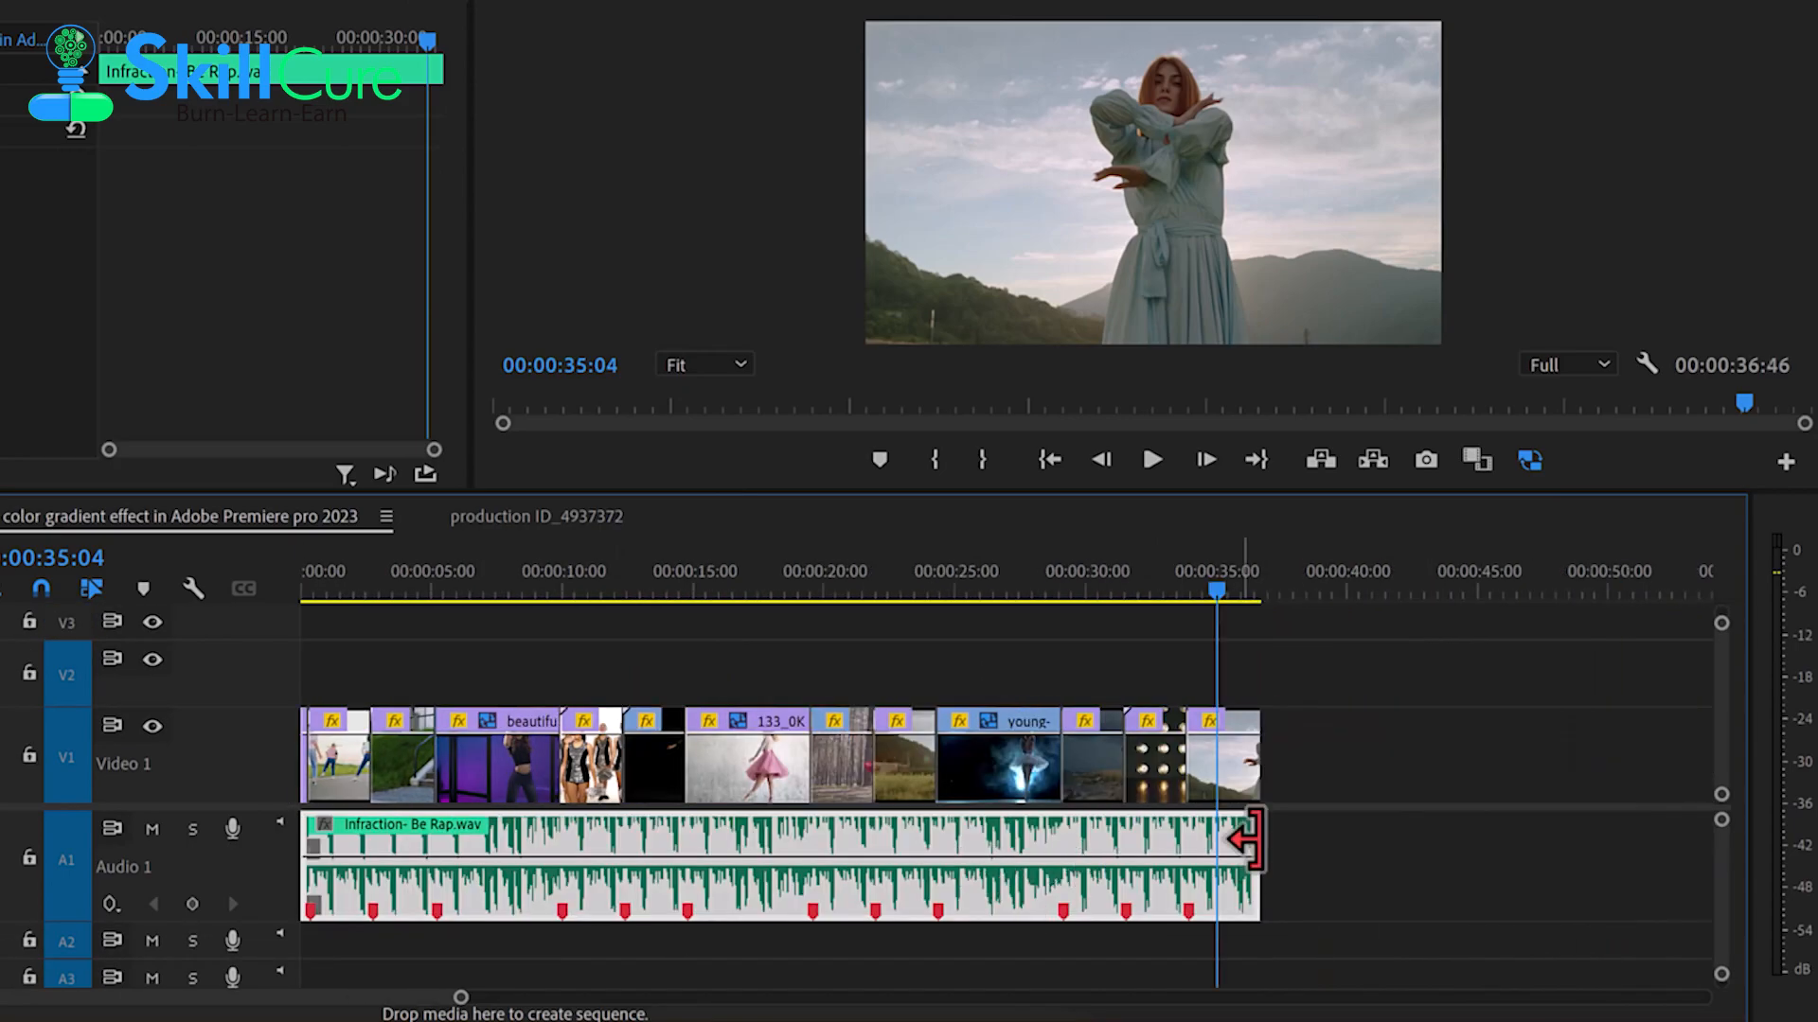
{"action": "left_click", "coordinate": [1334, 841]}
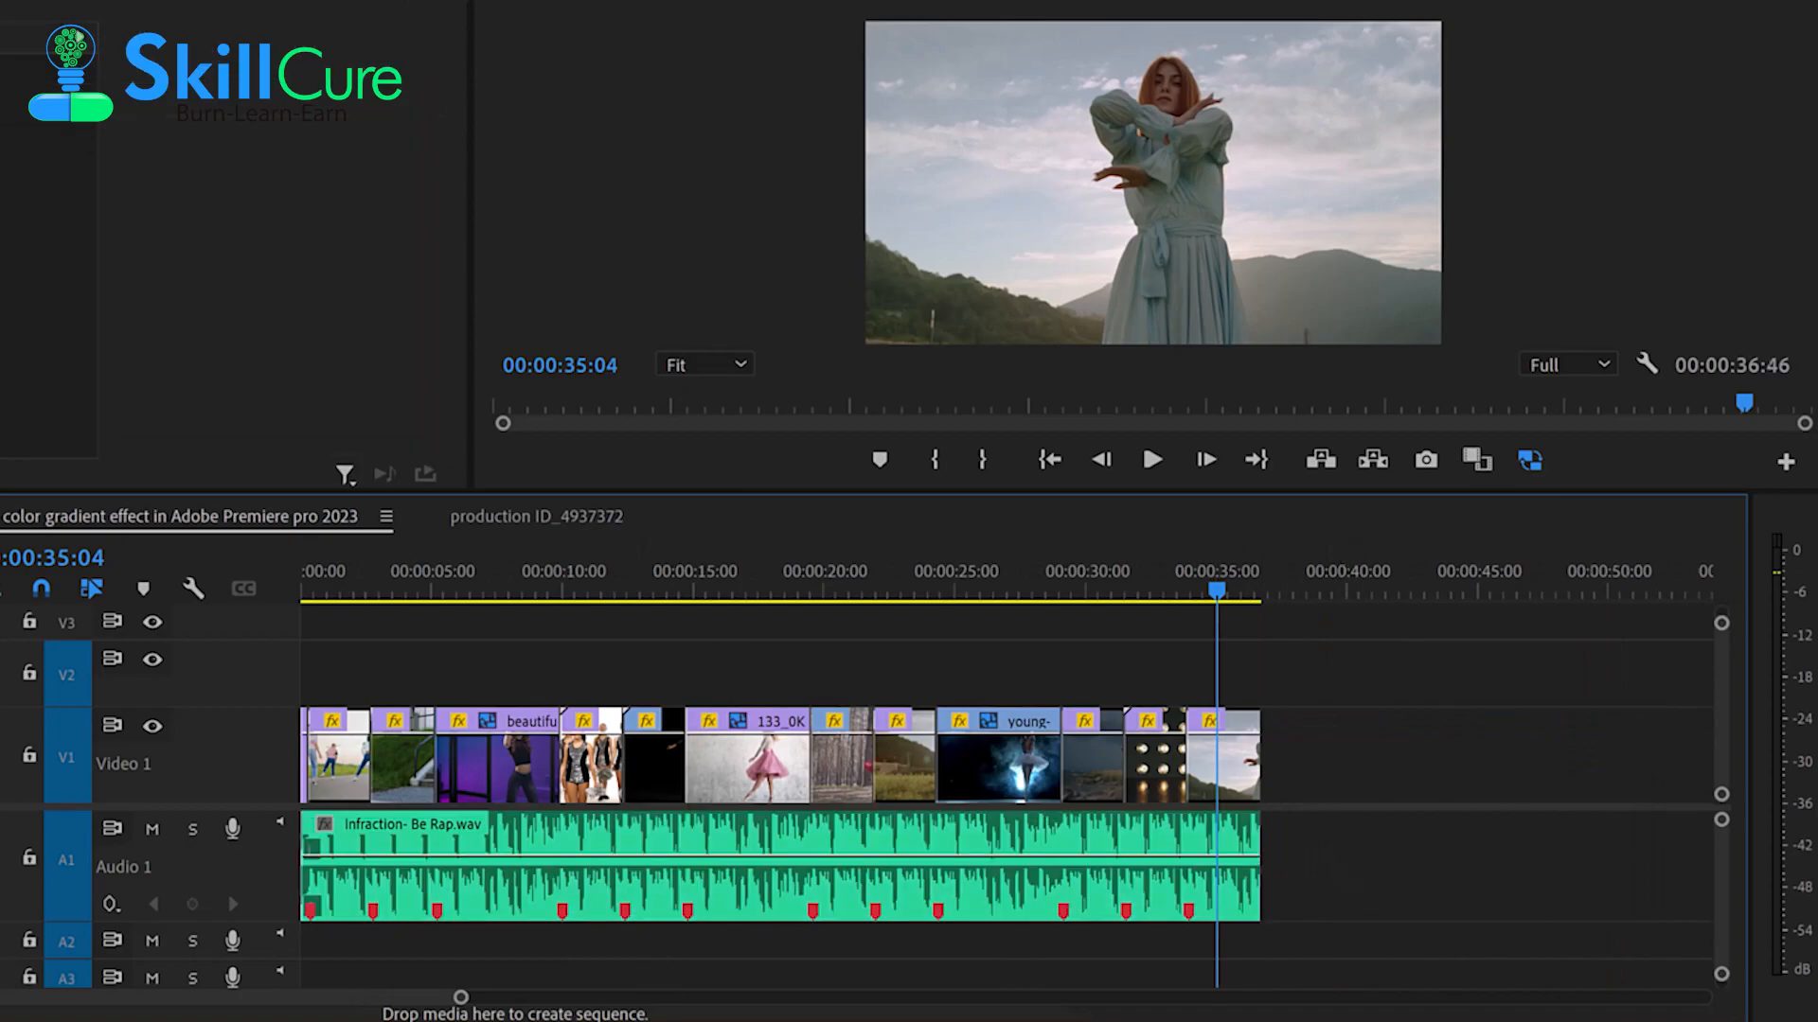
- Bring the Project panel back into view and create a 1920 x 1080 adjustment layer at 60.00 fps
{"action": "left_click_drag", "start_coordinate": [72, 743], "coordinate": [292, 743]}
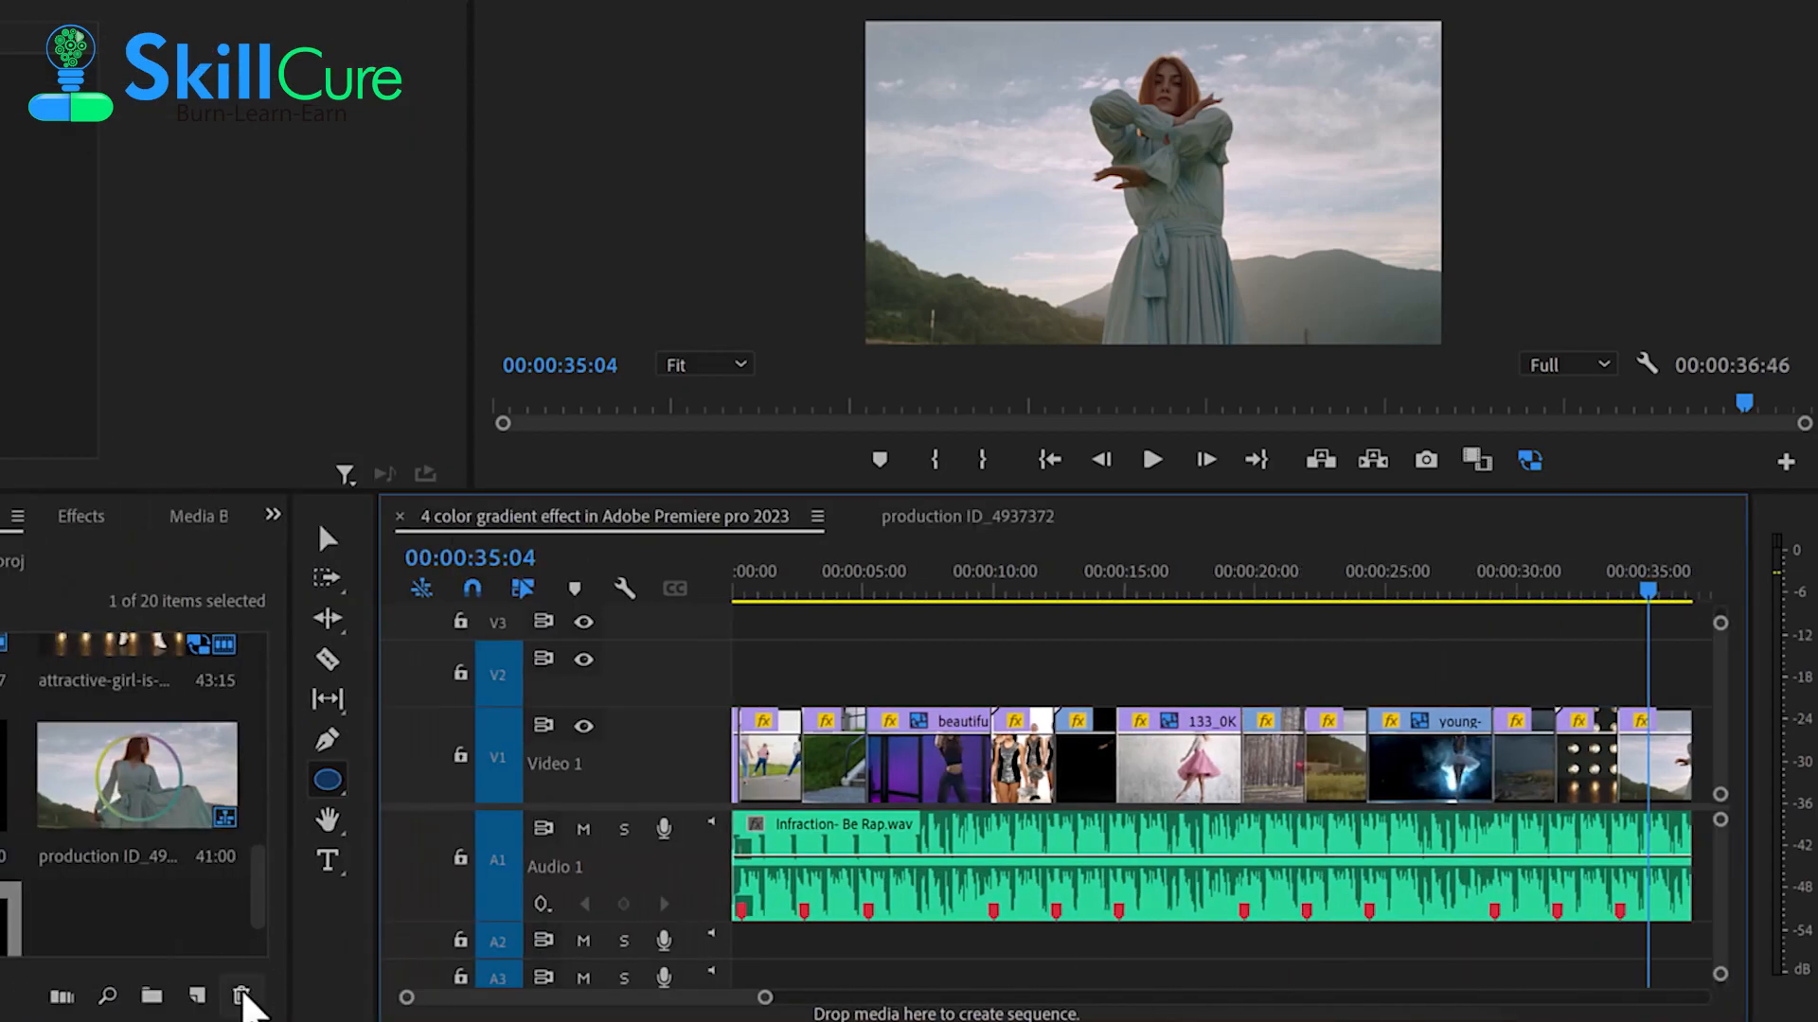
{"action": "left_click", "coordinate": [198, 996]}
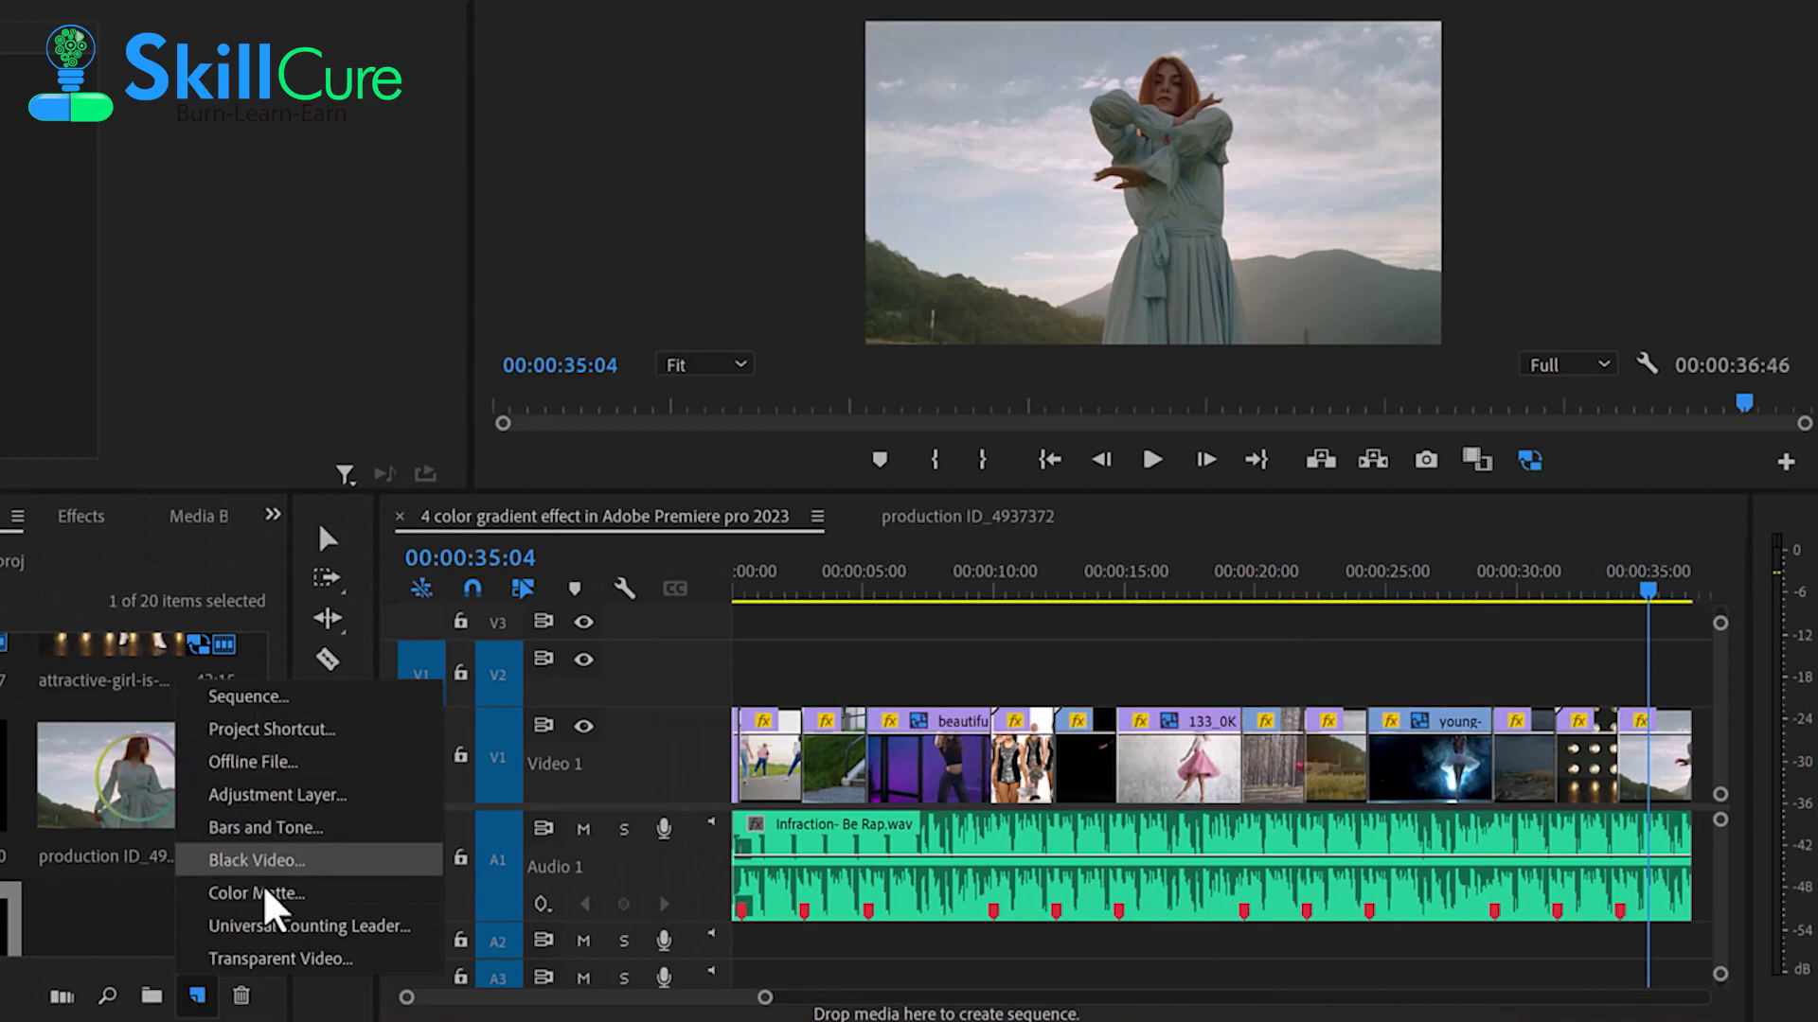
{"action": "left_click", "coordinate": [237, 797]}
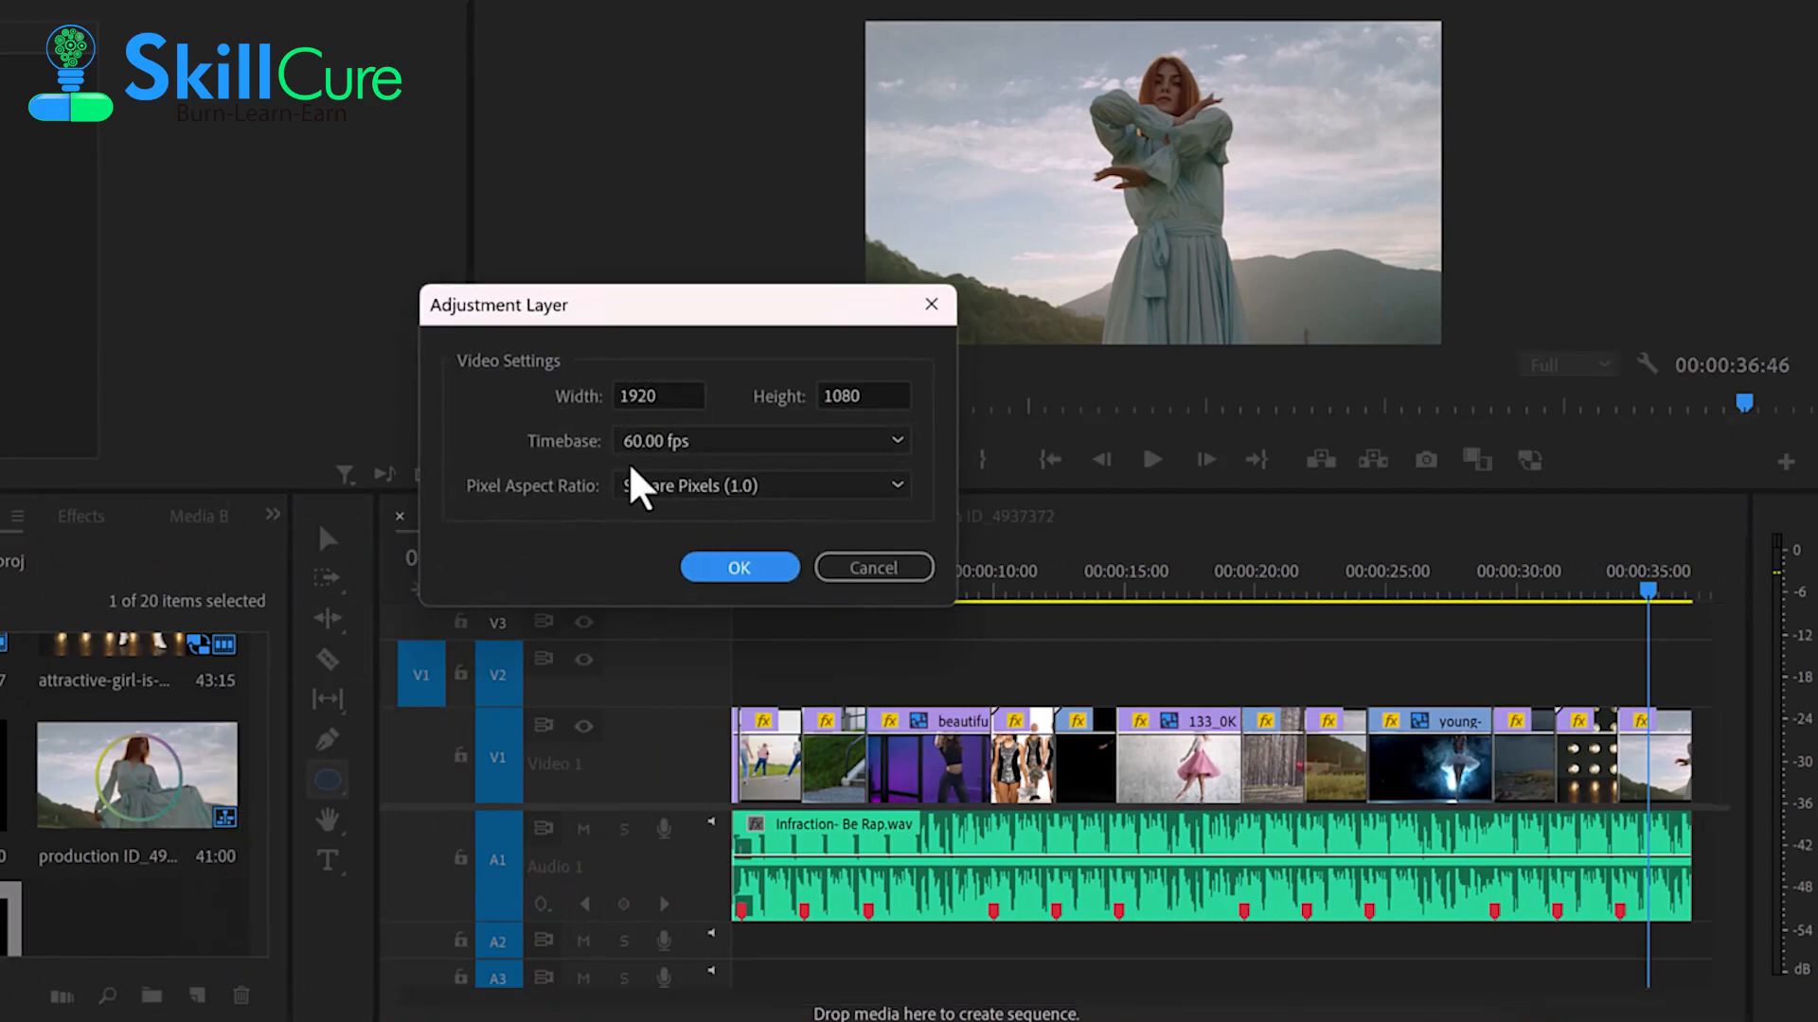
{"action": "left_click", "coordinate": [731, 568]}
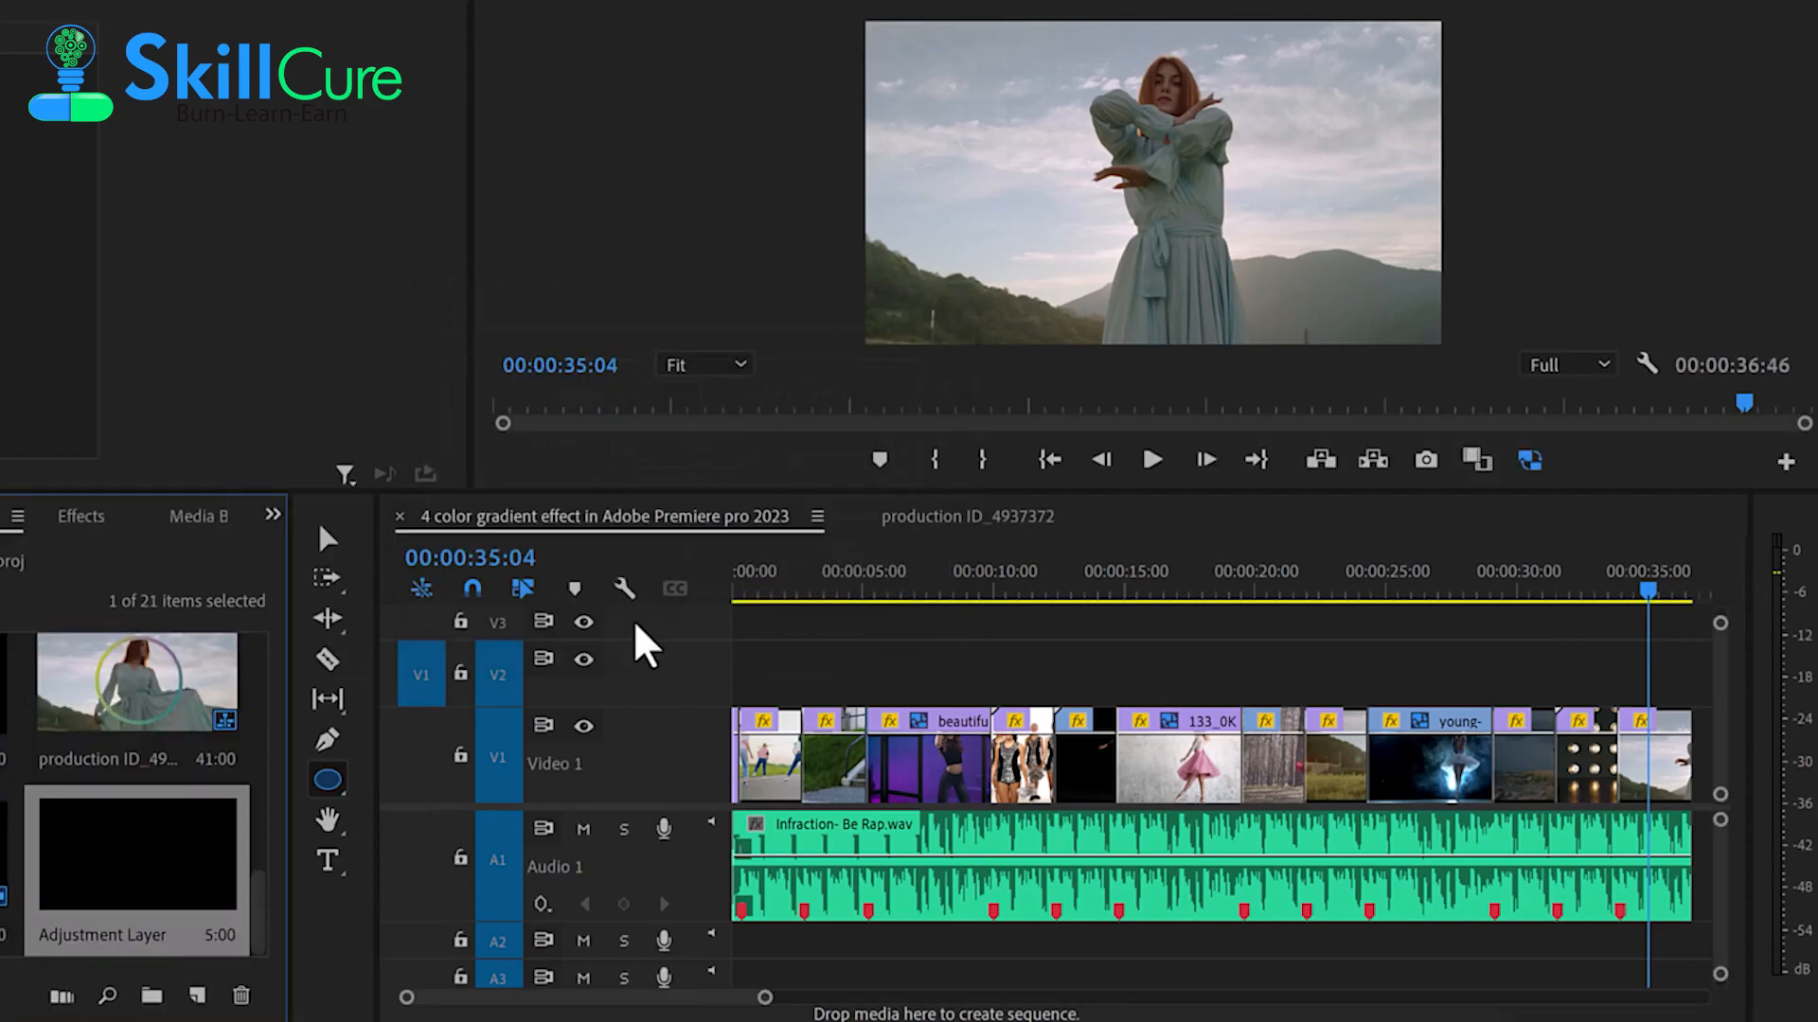
- Place the adjustment layer on track V2 at the sequence start and extend it to the end of the last clip
{"action": "left_click_drag", "start_coordinate": [123, 914], "coordinate": [660, 689]}
{"action": "key", "text": "minus"}
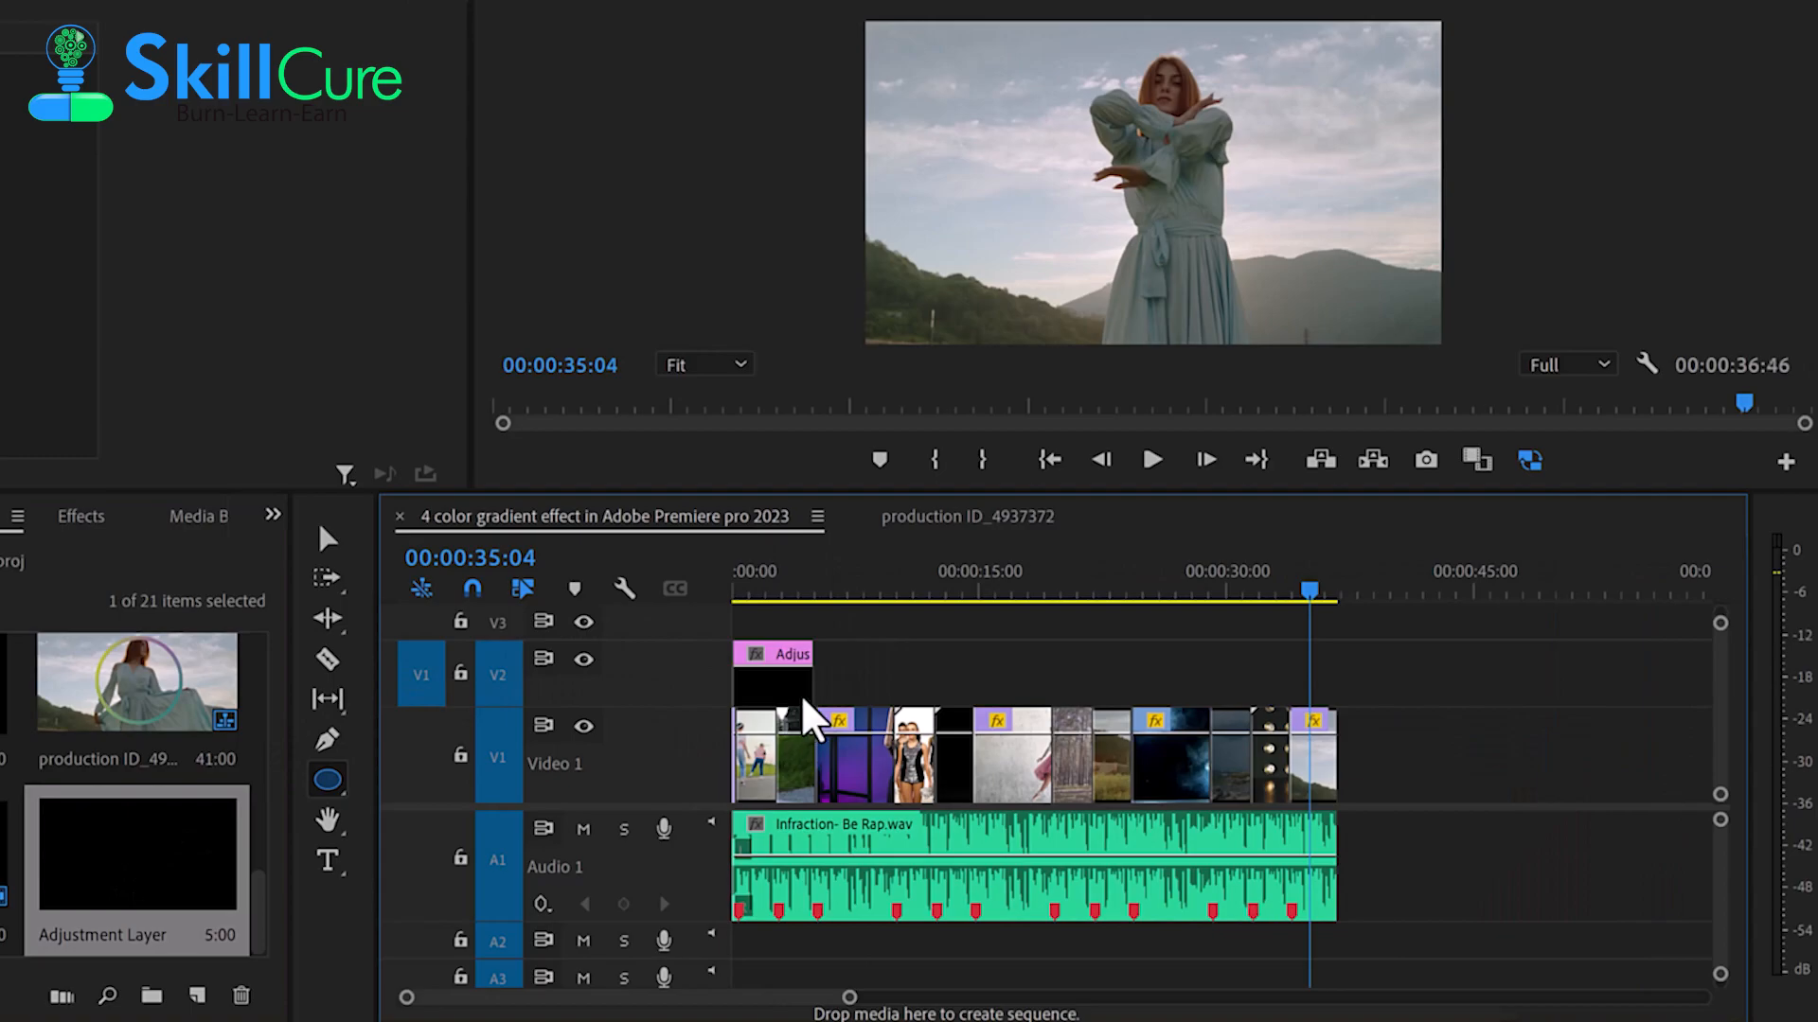
{"action": "left_click_drag", "start_coordinate": [803, 674], "coordinate": [1335, 674]}
{"action": "key", "text": "equal"}
{"action": "key", "text": "equal"}
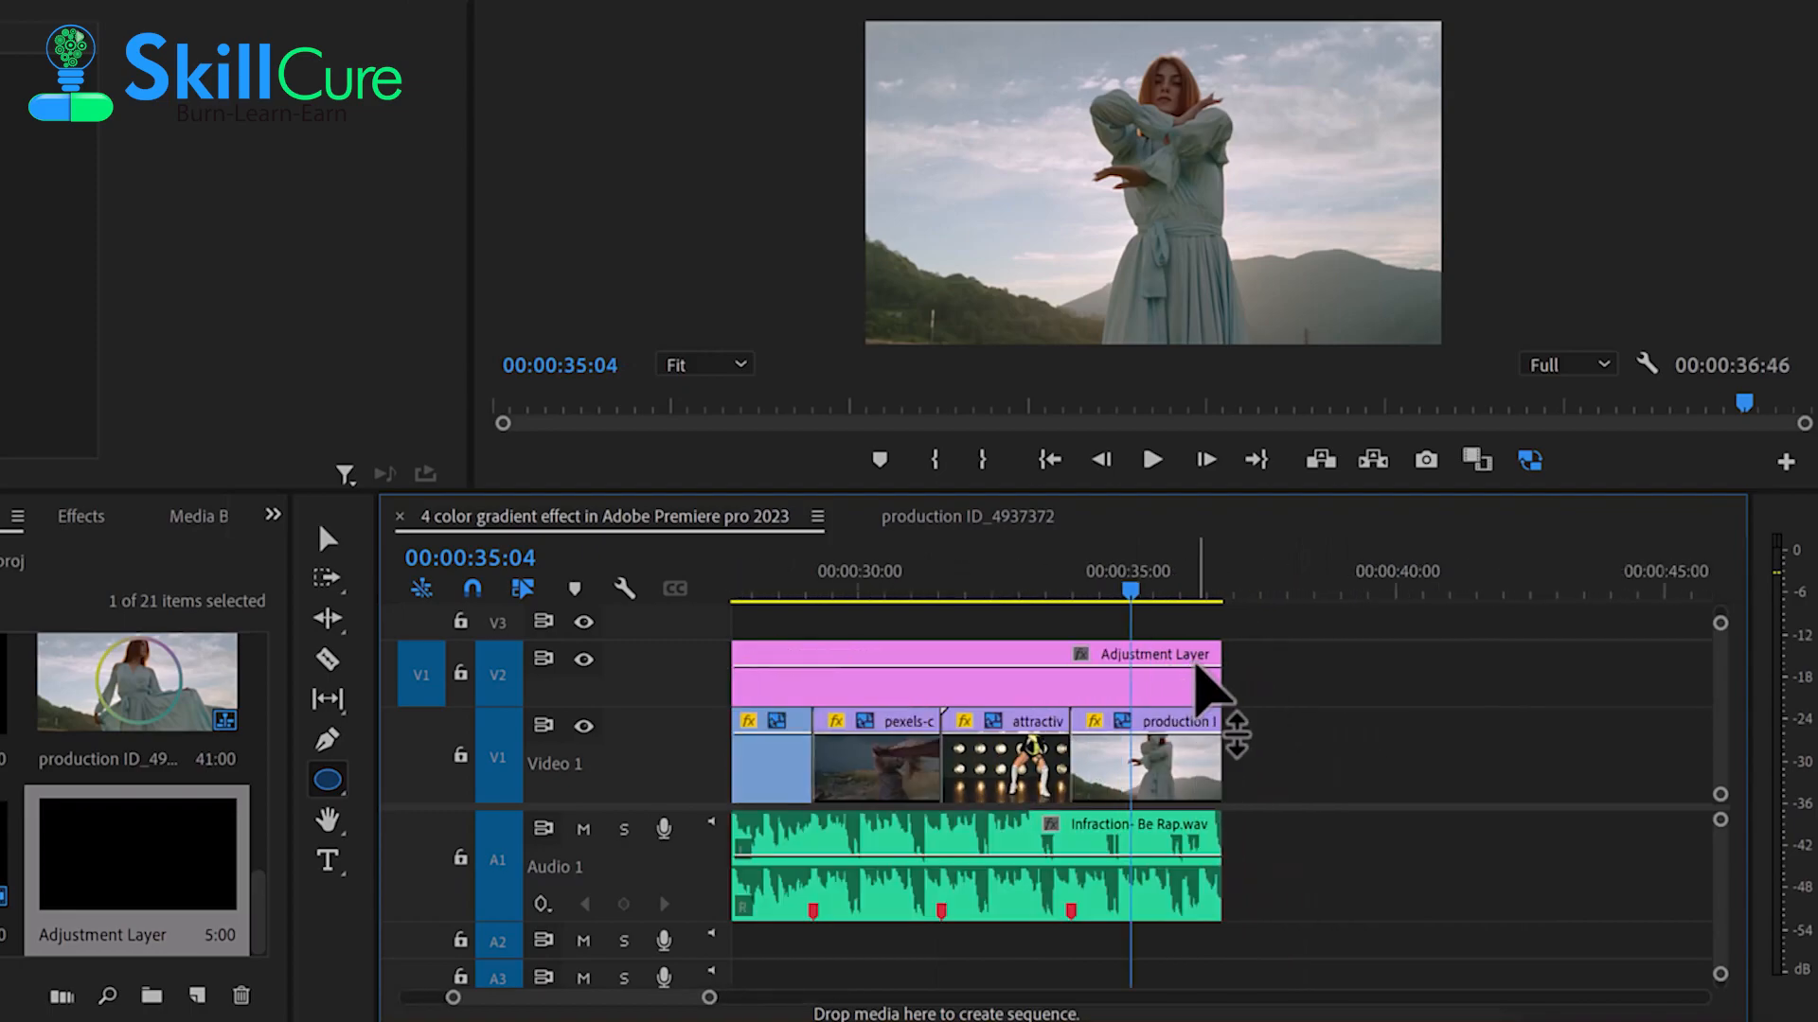
{"action": "left_click", "coordinate": [1204, 674]}
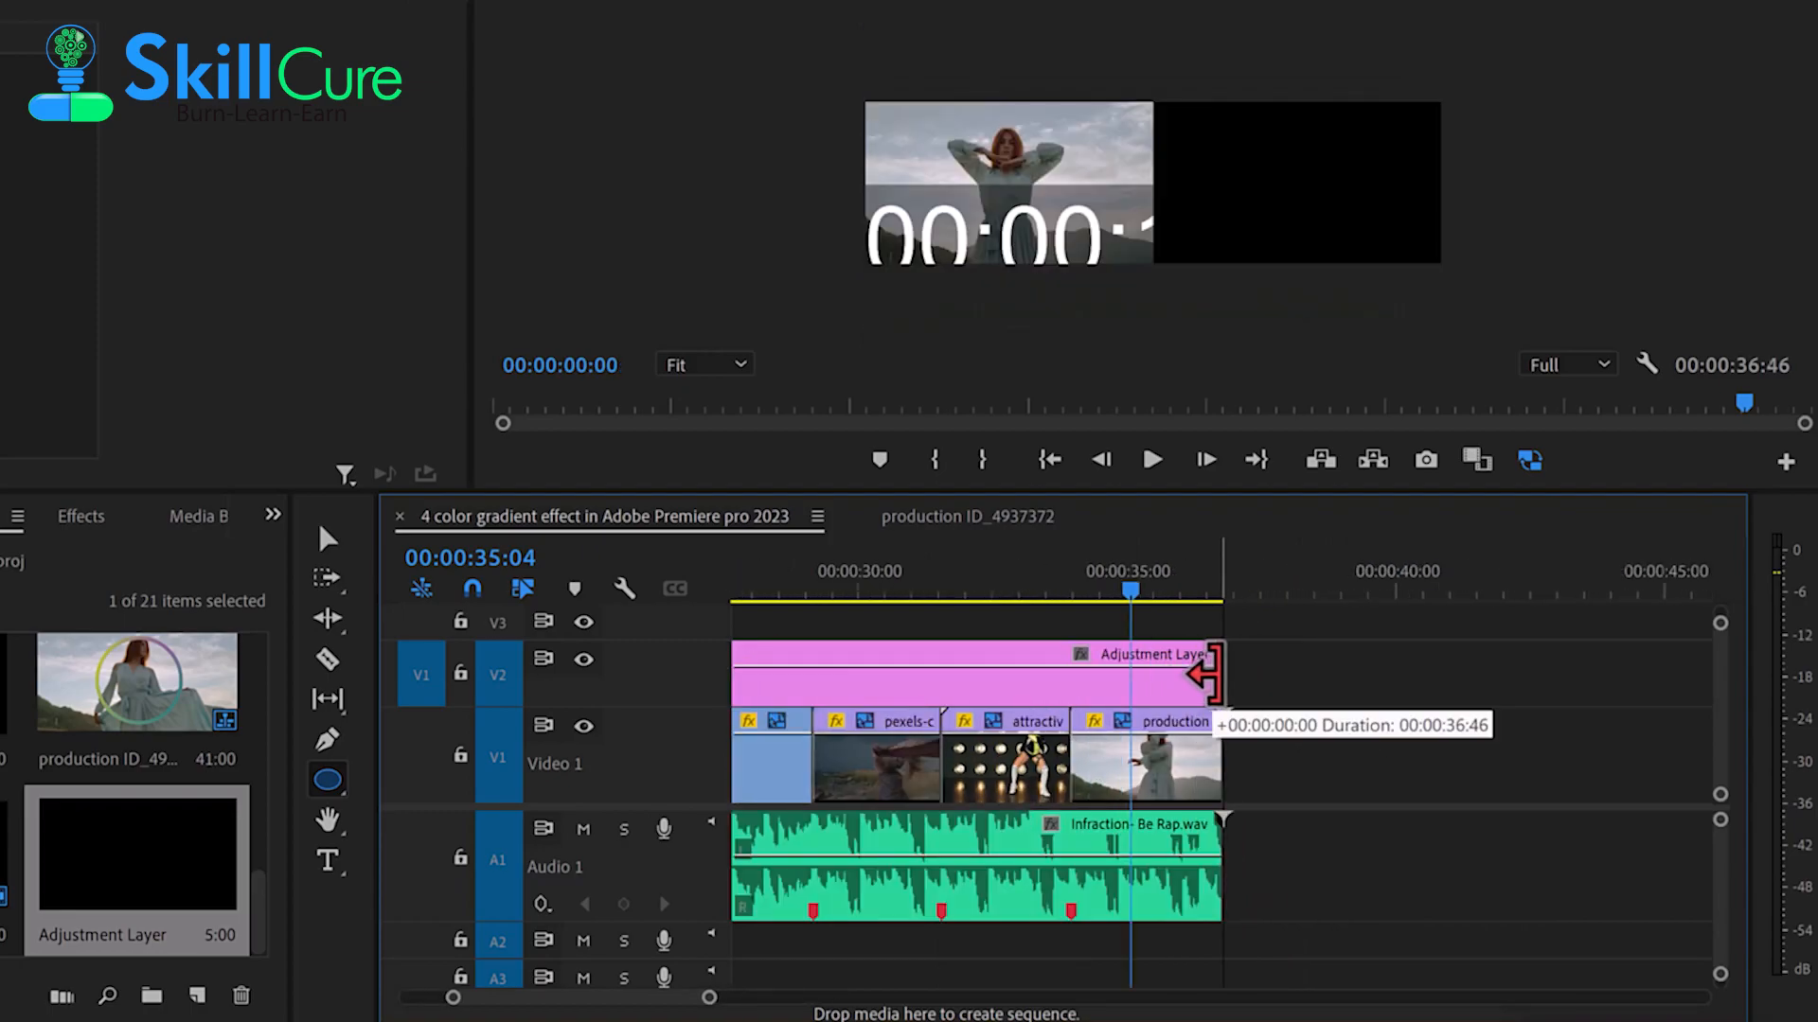
{"action": "key", "text": "minus"}
{"action": "key", "text": "minus"}
{"action": "scroll", "coordinate": [1228, 760], "scroll_direction": "up", "scroll_amount": 5}
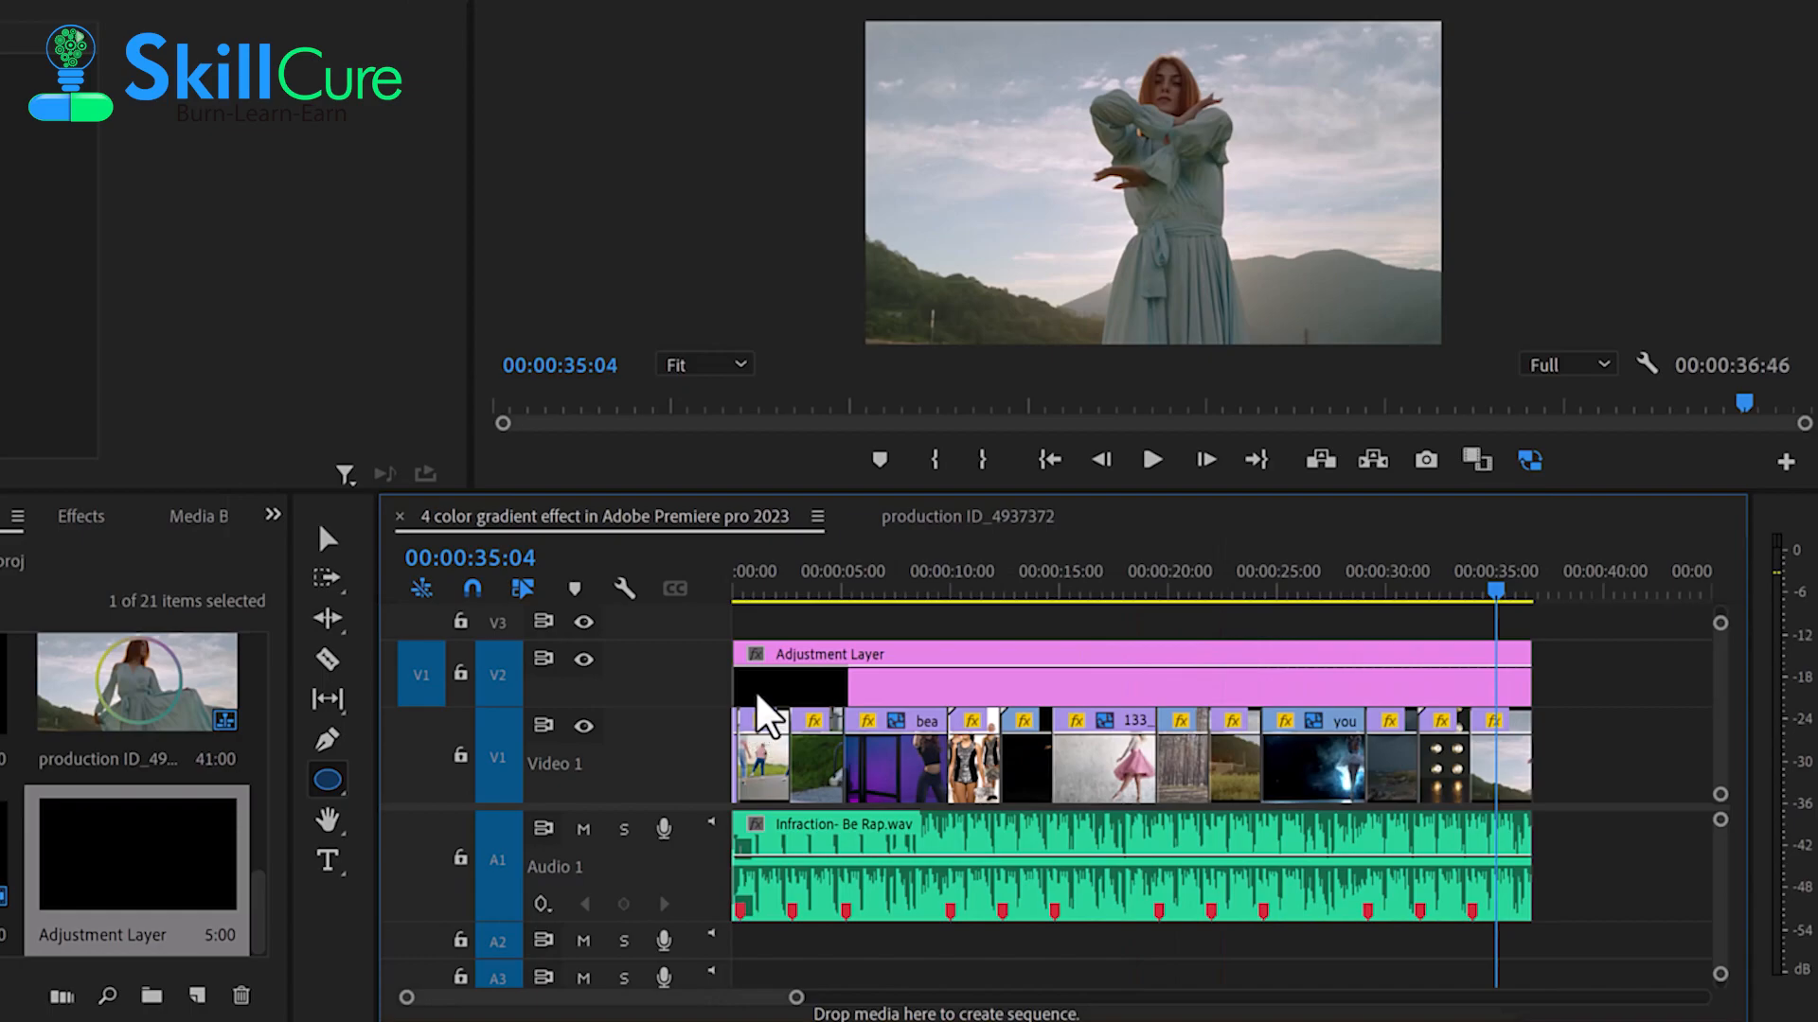
- Park the playhead at 00:00:03:42 and apply the 4-Color Gradient effect to the adjustment layer
{"action": "left_click", "coordinate": [774, 701]}
{"action": "scroll", "coordinate": [757, 682], "scroll_direction": "up", "scroll_amount": 3}
{"action": "left_click", "coordinate": [882, 565]}
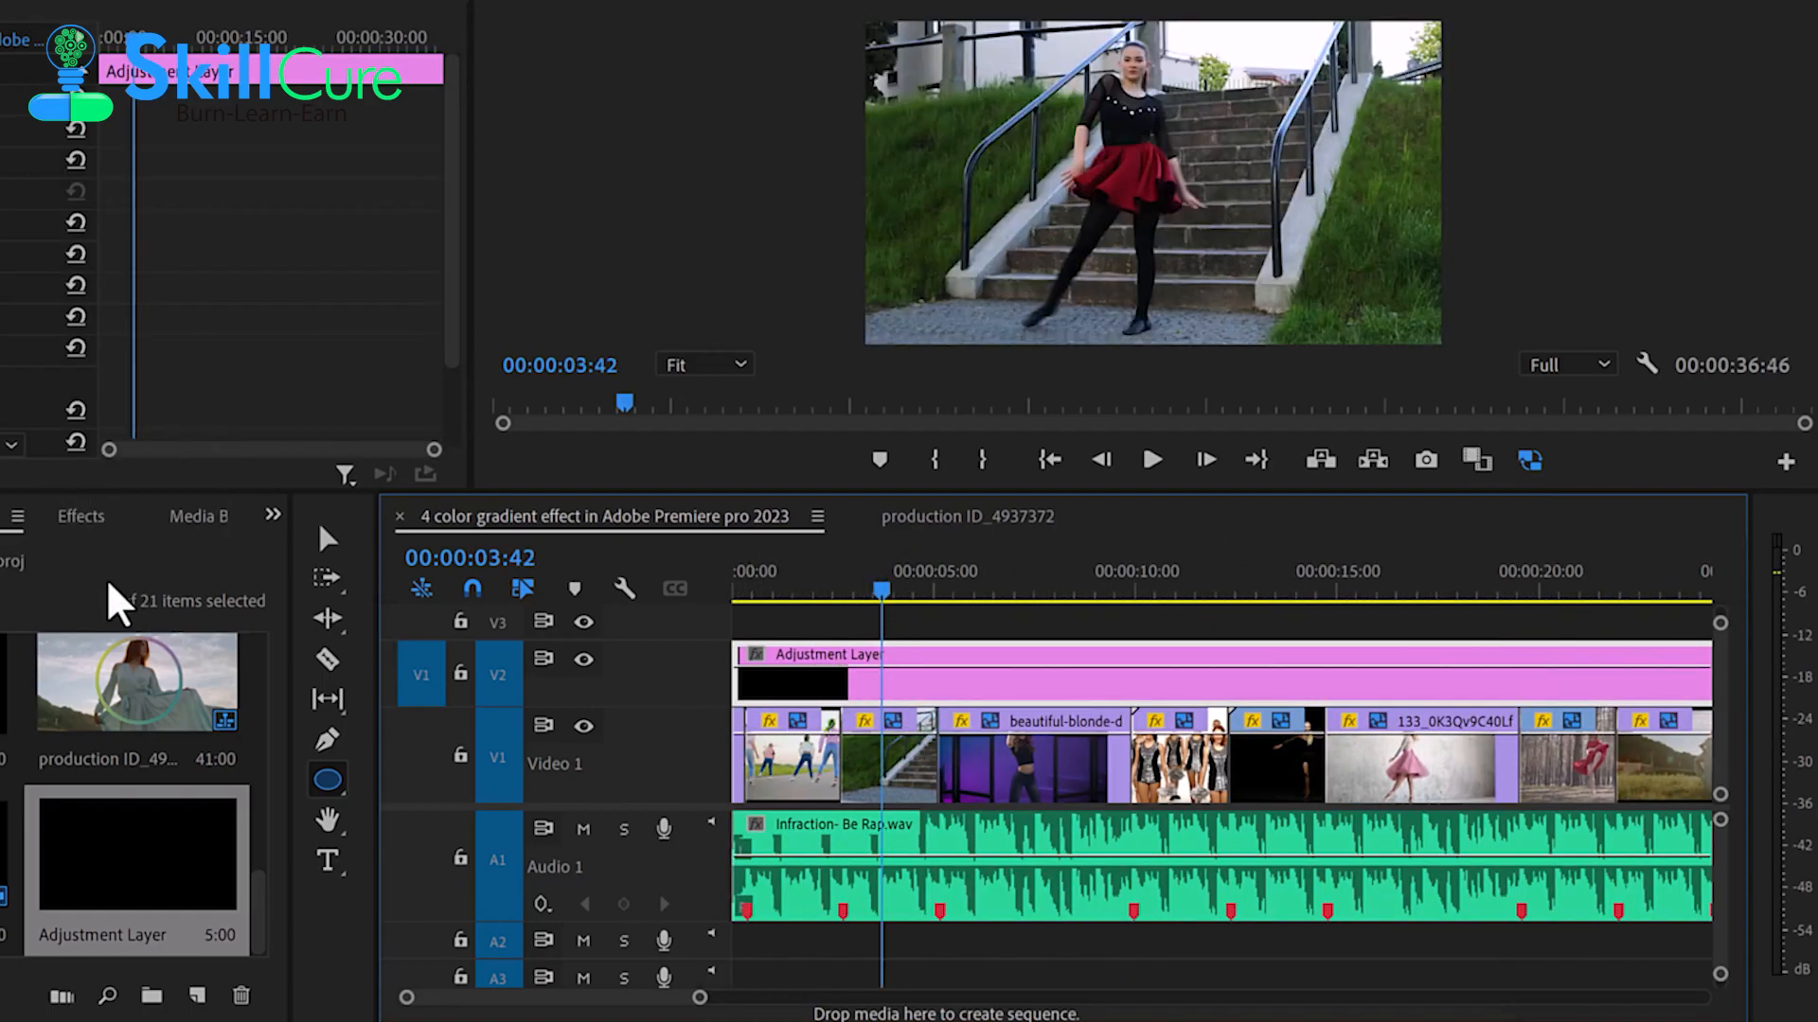
{"action": "left_click", "coordinate": [77, 518]}
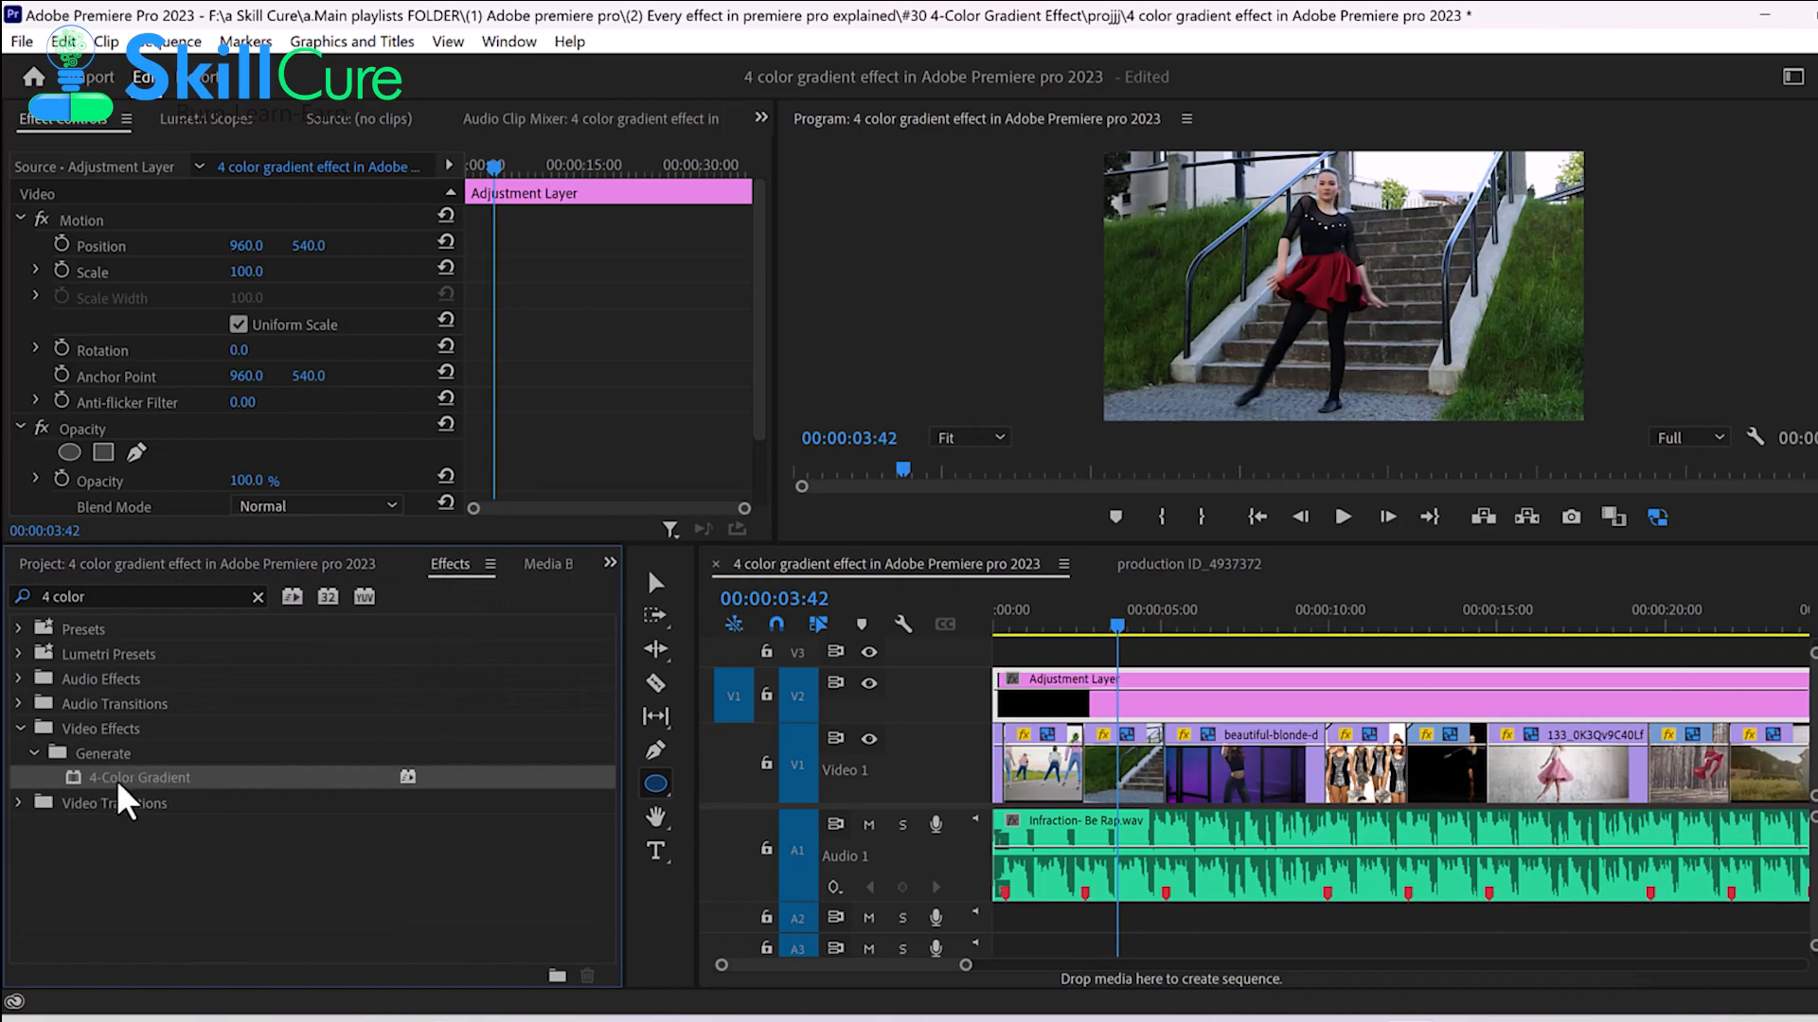
{"action": "left_click_drag", "start_coordinate": [127, 787], "coordinate": [1148, 698]}
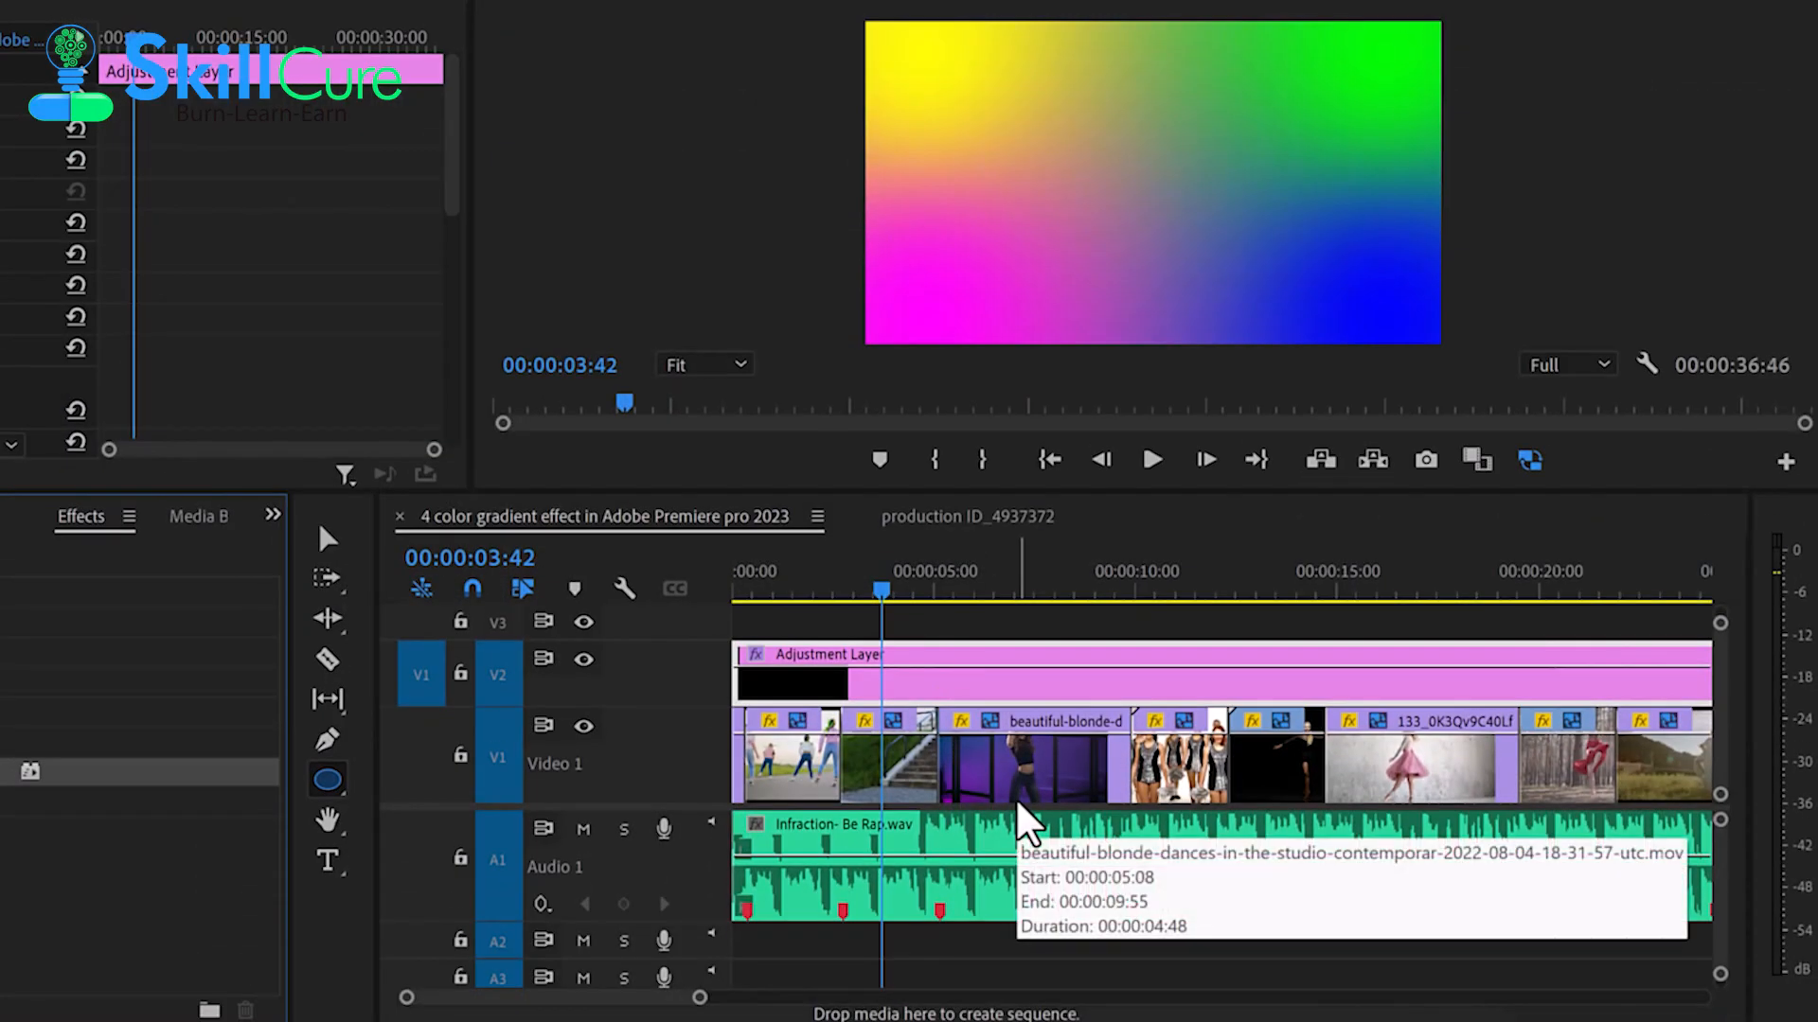
{"action": "scroll", "coordinate": [1017, 805], "scroll_direction": "down", "scroll_amount": 4}
{"action": "scroll", "coordinate": [908, 748], "scroll_direction": "up", "scroll_amount": 10}
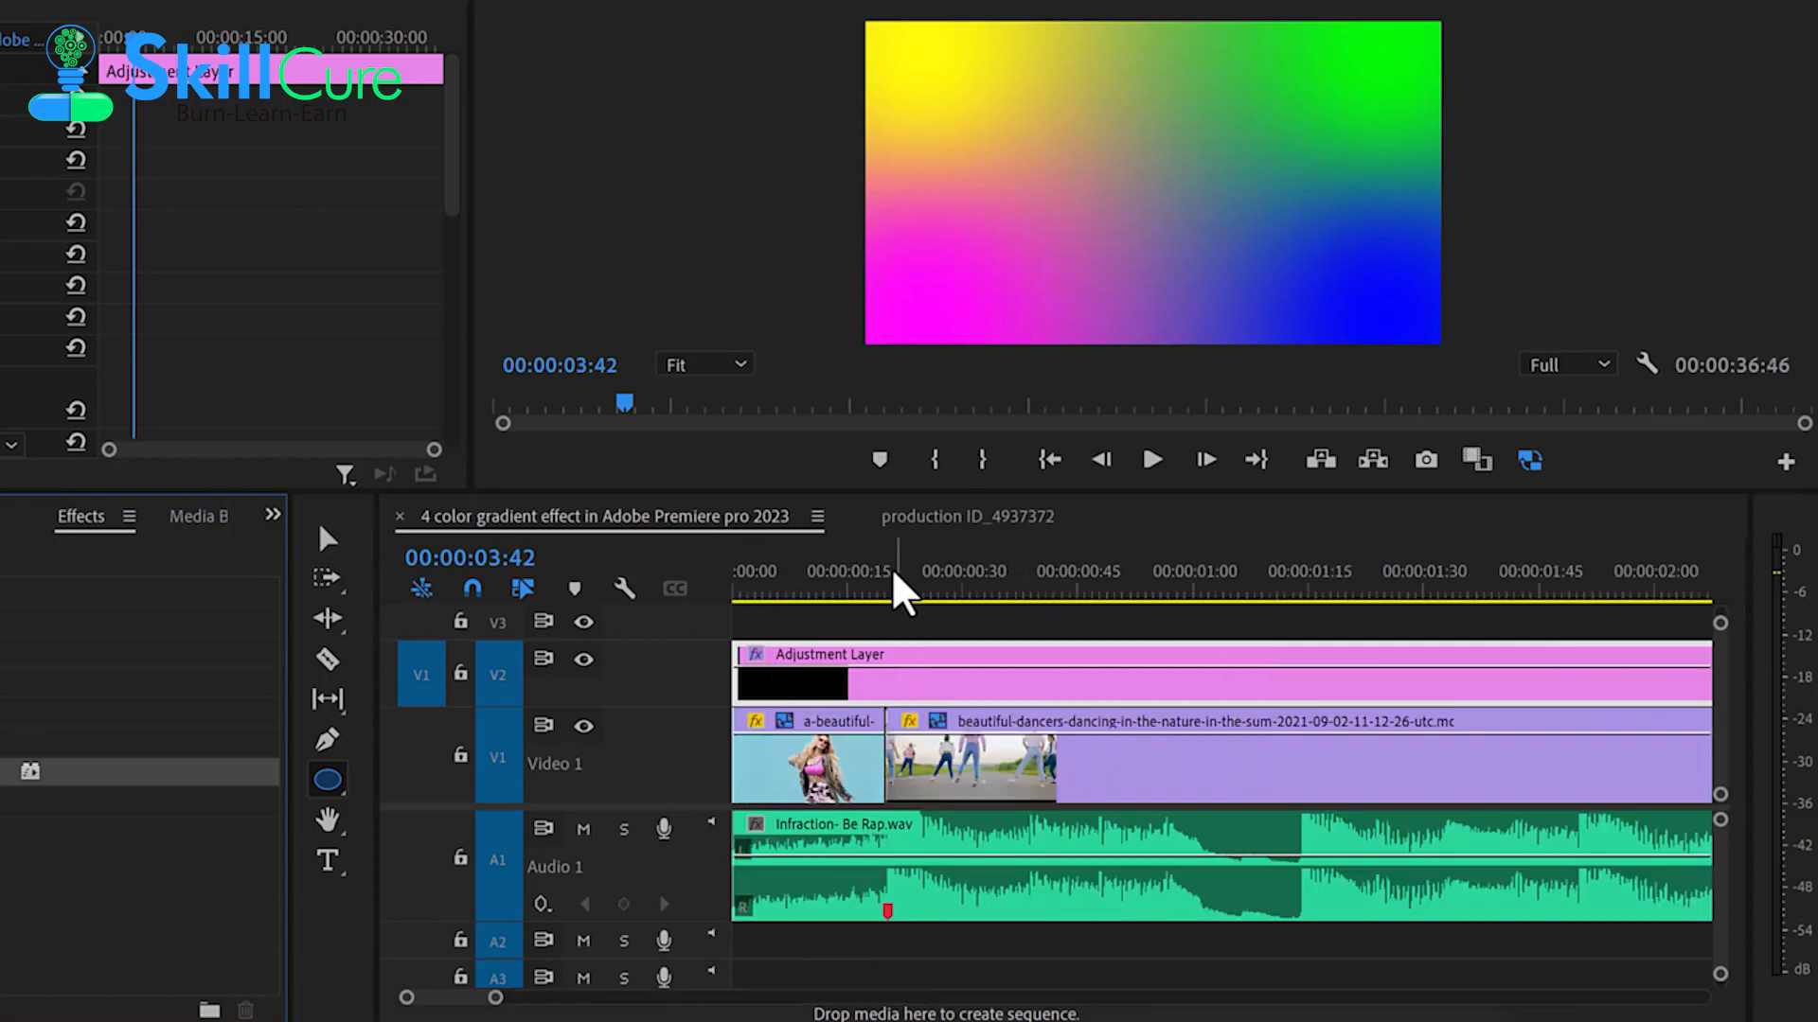
- Split the adjustment layer at the first beat marker, 00:00:00:20, where the dancers-in-nature clip starts
{"action": "left_click", "coordinate": [890, 571]}
{"action": "scroll", "coordinate": [869, 644], "scroll_direction": "up", "scroll_amount": 3}
{"action": "scroll", "coordinate": [881, 662], "scroll_direction": "up", "scroll_amount": 2}
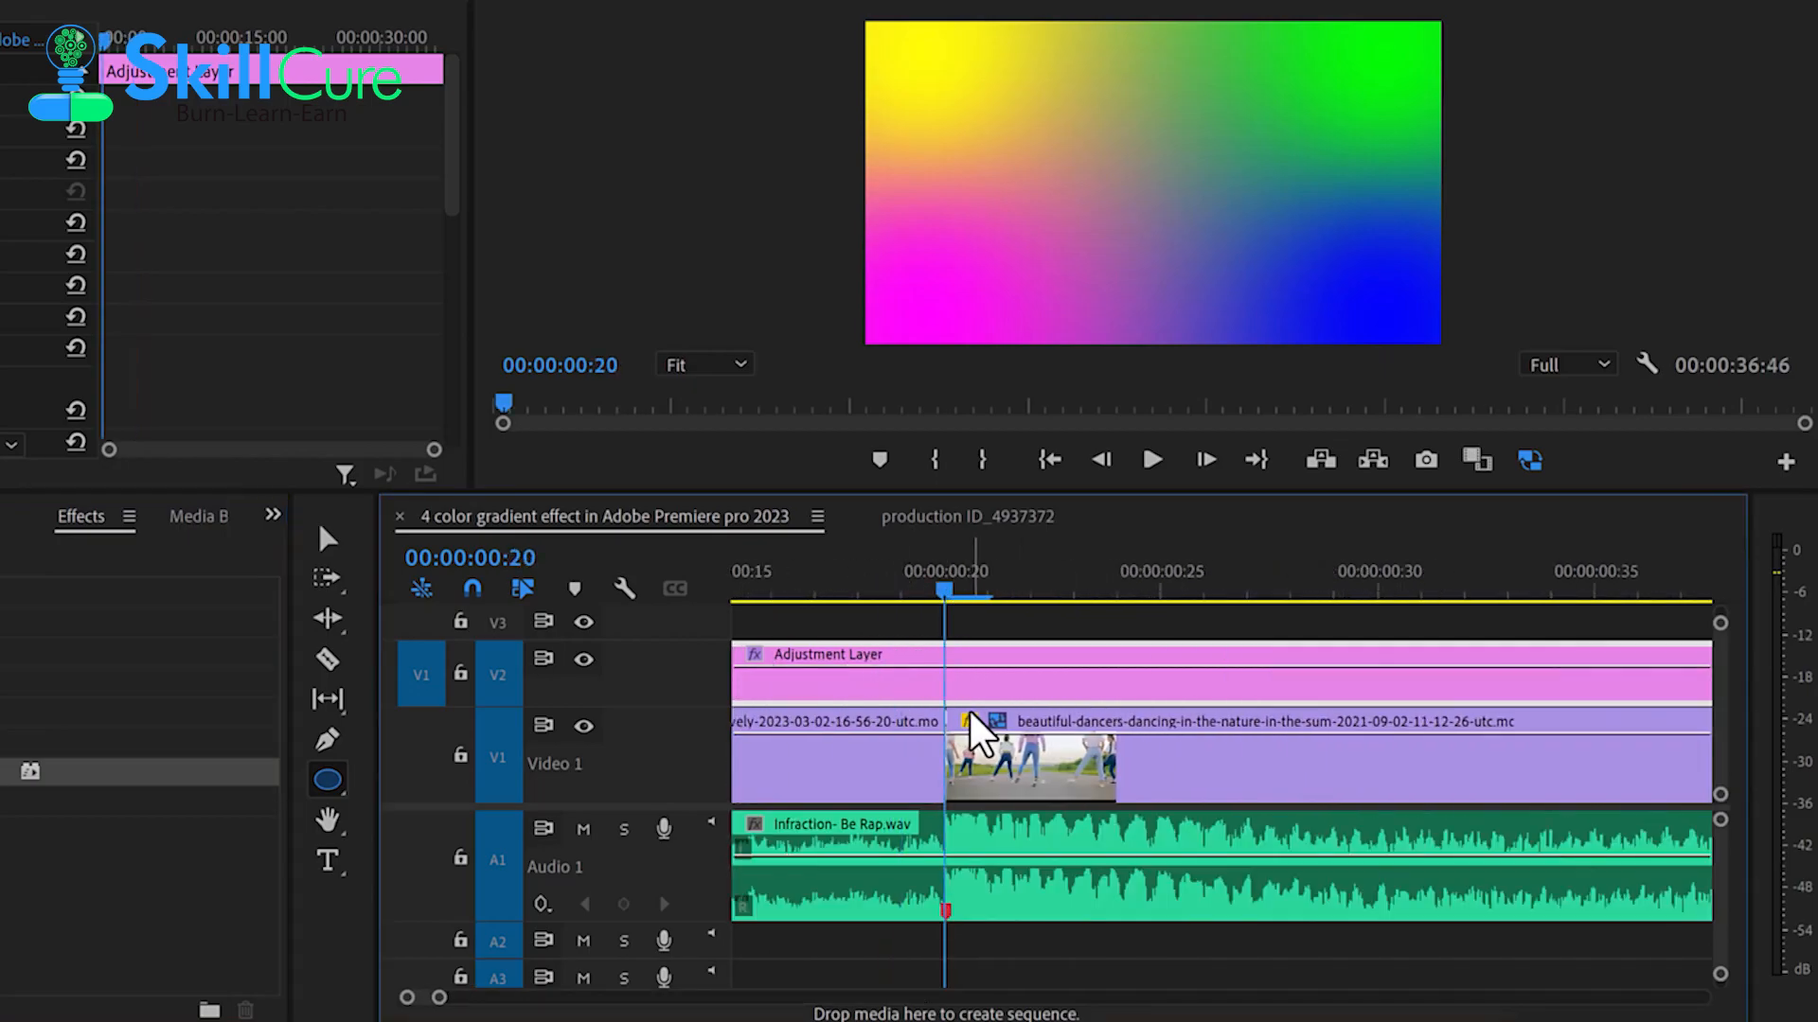
{"action": "scroll", "coordinate": [980, 706], "scroll_direction": "down", "scroll_amount": 4}
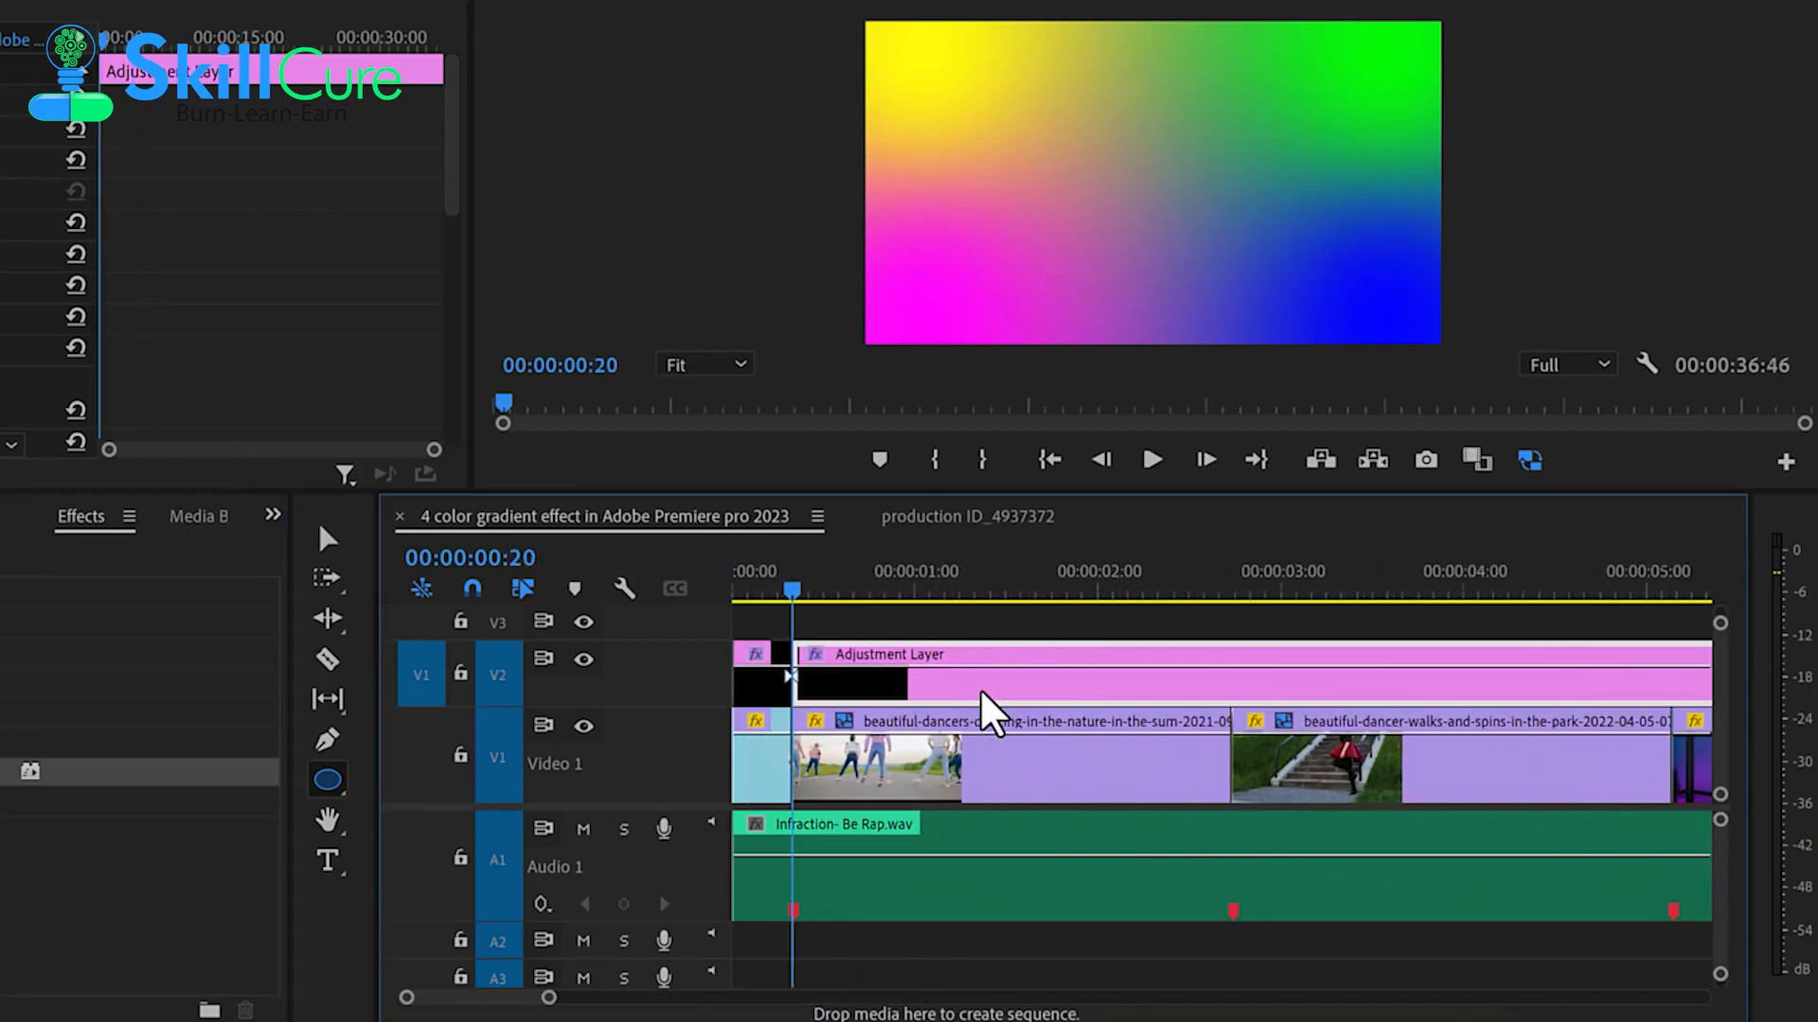
- Split the adjustment layer at 00:00:02:44, the start of the clip of the dancer spinning in the park
{"action": "scroll", "coordinate": [982, 696], "scroll_direction": "down", "scroll_amount": 2}
{"action": "scroll", "coordinate": [928, 741], "scroll_direction": "up", "scroll_amount": 1}
{"action": "left_click", "coordinate": [1019, 574]}
{"action": "scroll", "coordinate": [1018, 606], "scroll_direction": "up", "scroll_amount": 2}
{"action": "key", "text": "Right"}
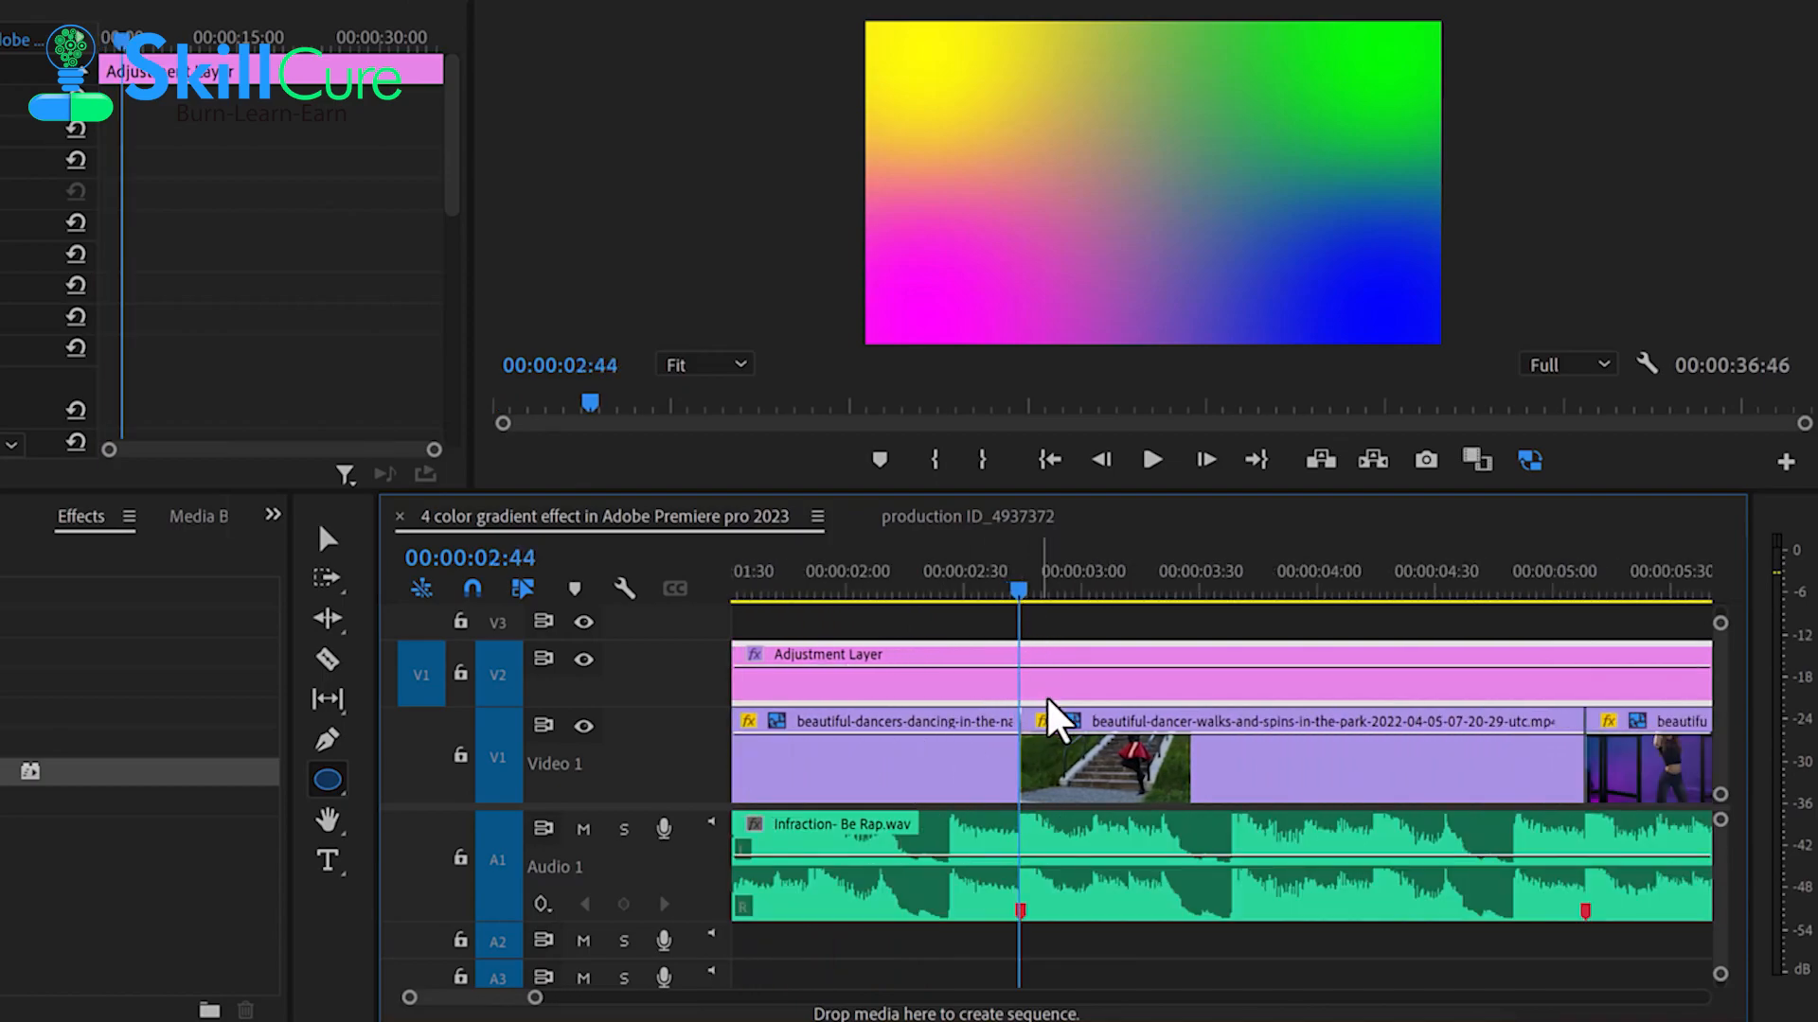
{"action": "key", "text": "ctrl+k"}
- Split the adjustment layer at 00:00:05:08, where the blonde studio dancer clip begins
{"action": "scroll", "coordinate": [1053, 715], "scroll_direction": "down", "scroll_amount": 2}
{"action": "left_click", "coordinate": [1292, 778]}
{"action": "left_click", "coordinate": [1354, 576]}
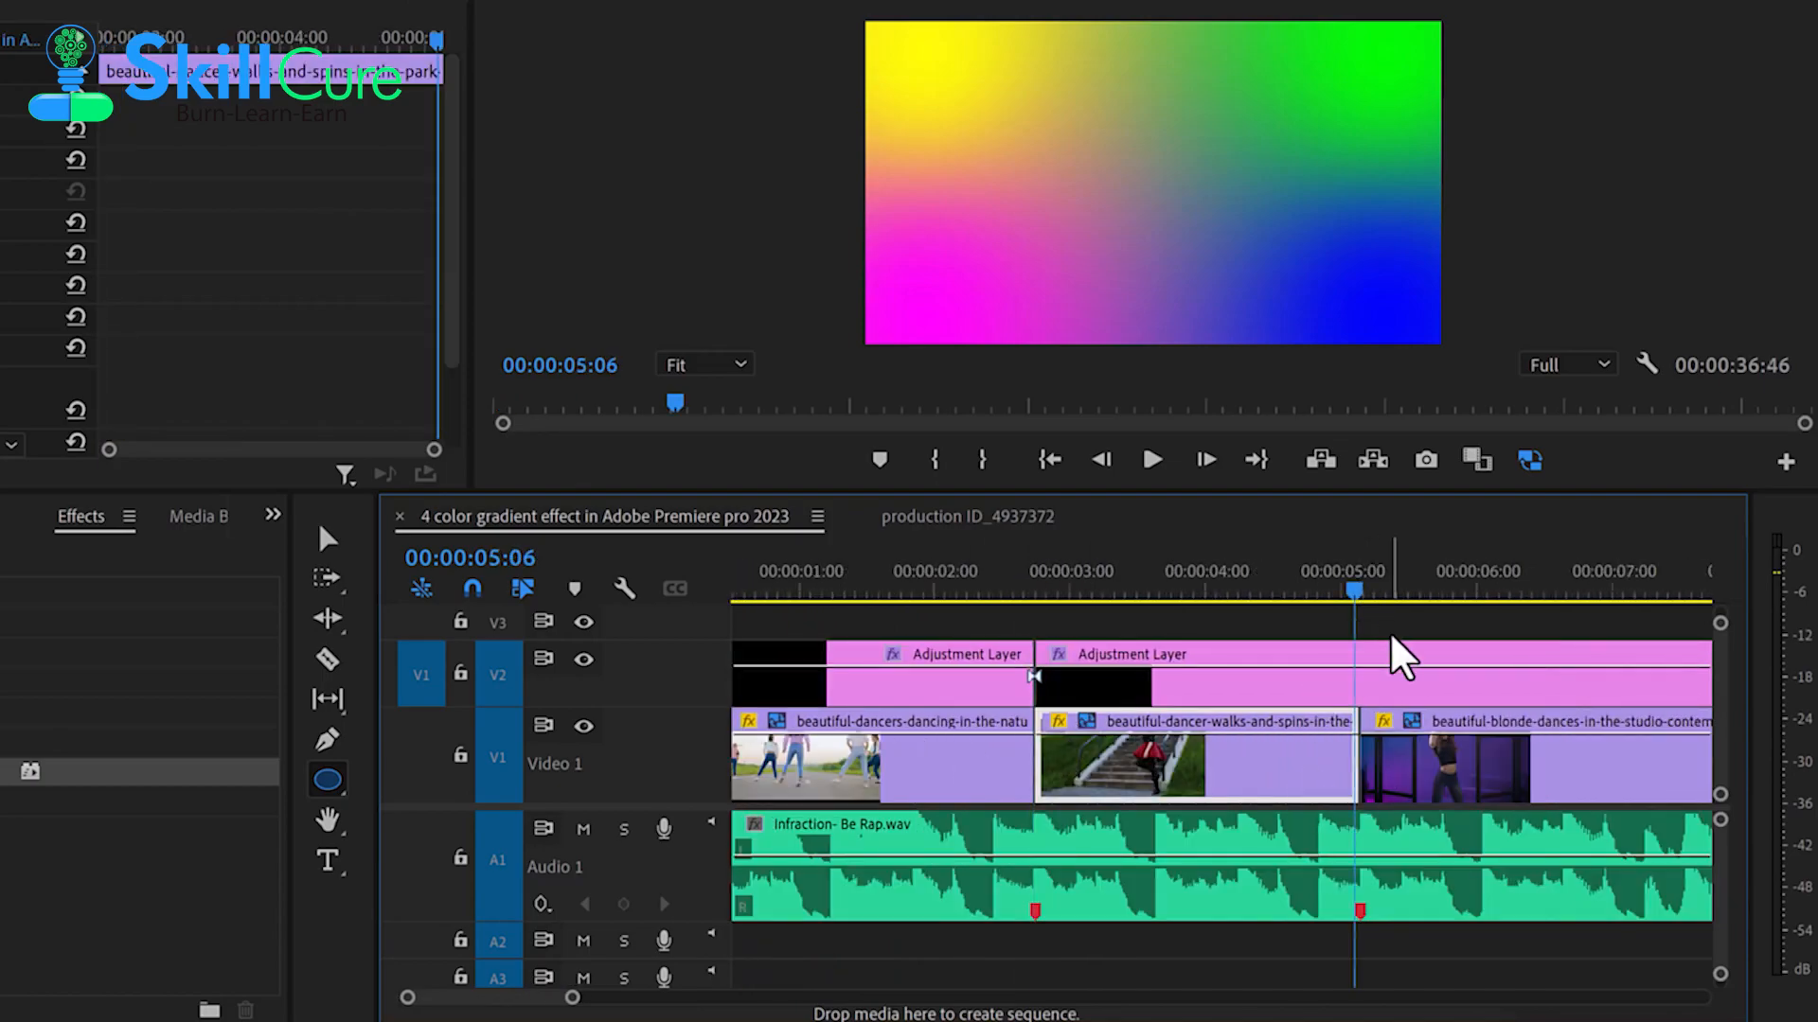
{"action": "scroll", "coordinate": [1399, 658], "scroll_direction": "up", "scroll_amount": 3}
{"action": "left_click_drag", "start_coordinate": [1265, 594], "coordinate": [1281, 594]}
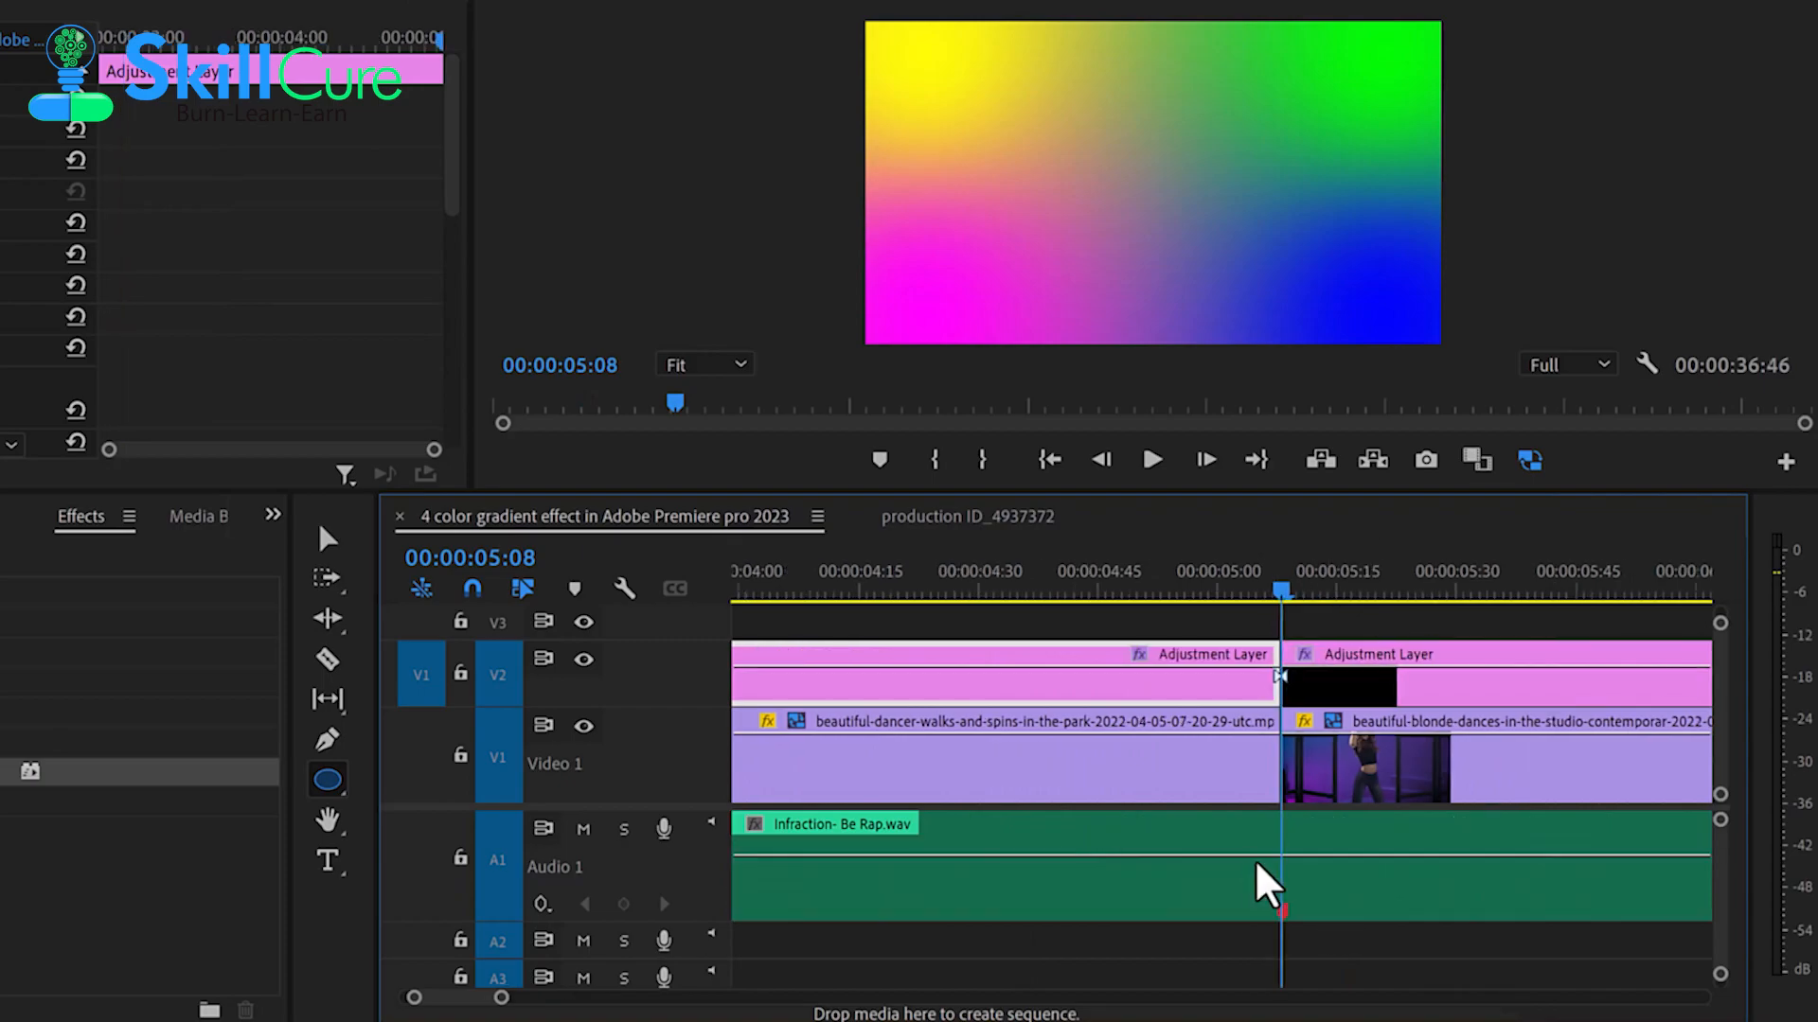
- Split the adjustment layer at 00:00:09:55, the start of the beautiful-dancing-girls clip
{"action": "scroll", "coordinate": [1262, 866], "scroll_direction": "down", "scroll_amount": 4}
{"action": "scroll", "coordinate": [1079, 726], "scroll_direction": "up", "scroll_amount": 1}
{"action": "left_click", "coordinate": [1089, 573]}
{"action": "left_click", "coordinate": [1119, 671]}
{"action": "scroll", "coordinate": [1119, 670], "scroll_direction": "up", "scroll_amount": 1}
{"action": "left_click", "coordinate": [1083, 587]}
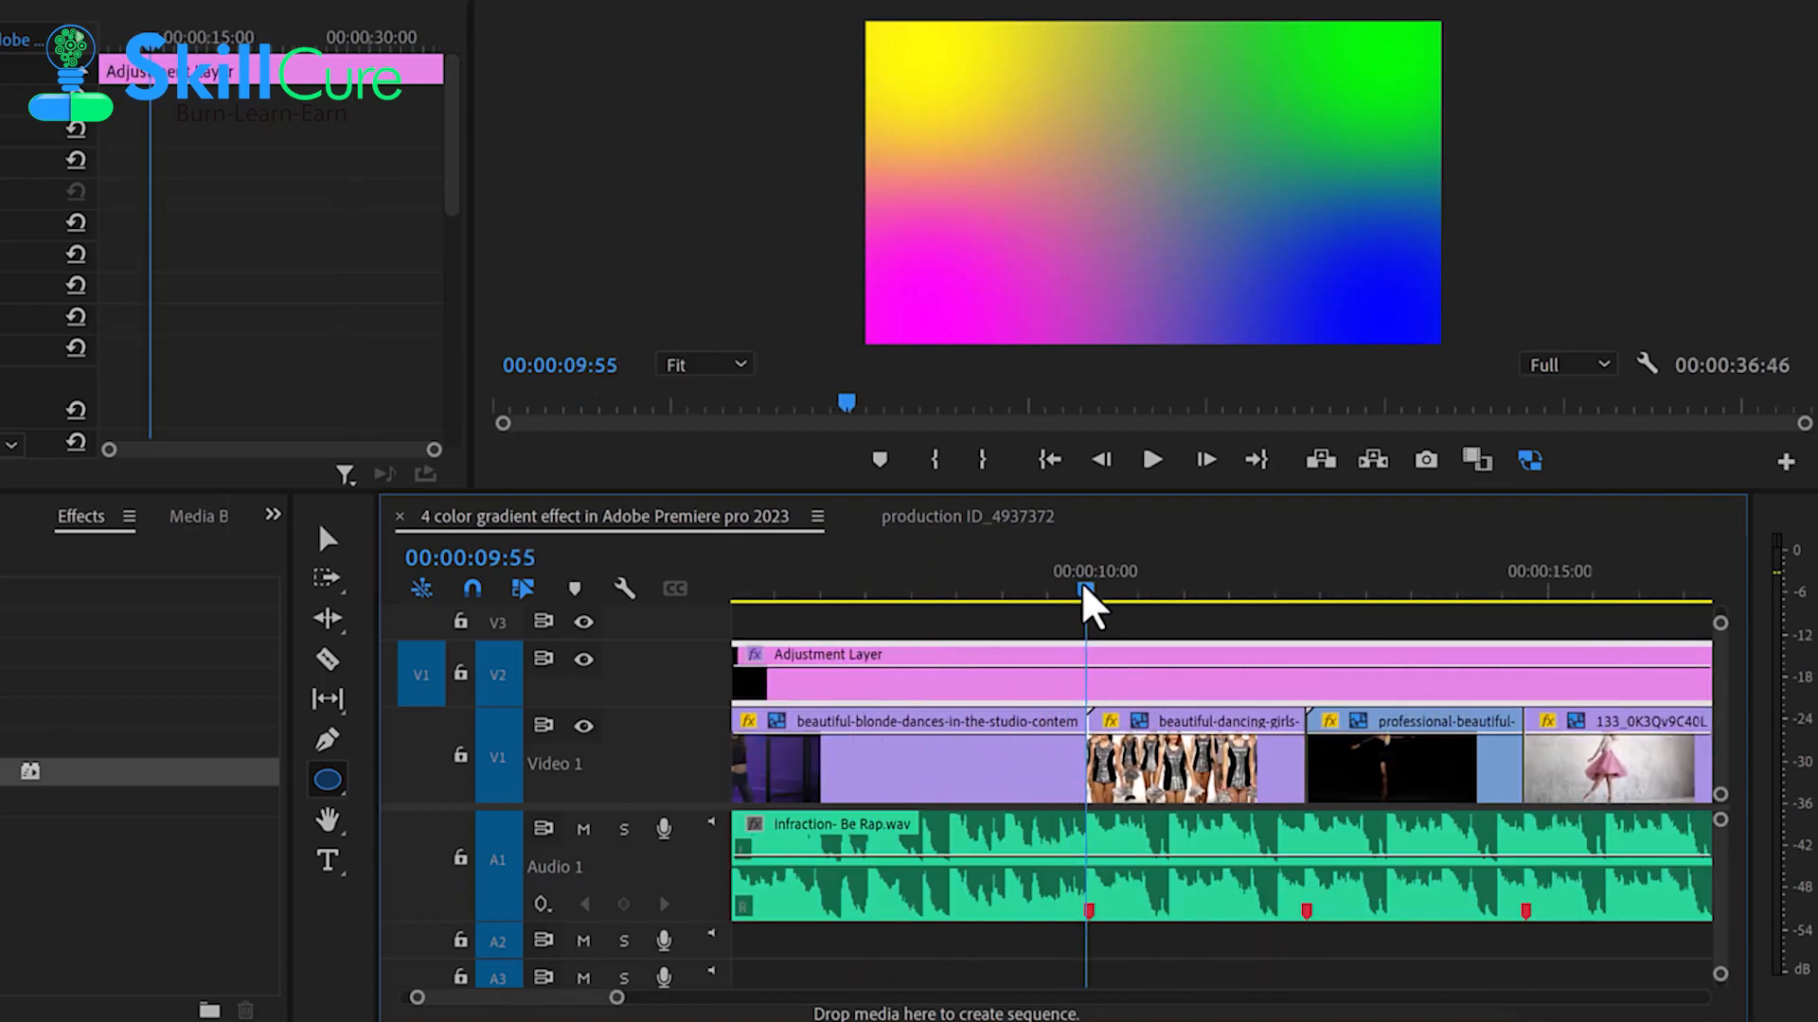
{"action": "key", "text": "ctrl+k"}
- Split the adjustment layer at the marker where the professional-beautiful clip on a black background starts
{"action": "scroll", "coordinate": [1242, 786], "scroll_direction": "down", "scroll_amount": 1}
{"action": "left_click", "coordinate": [1285, 589]}
{"action": "left_click", "coordinate": [1323, 672]}
{"action": "scroll", "coordinate": [1329, 672], "scroll_direction": "up", "scroll_amount": 3}
{"action": "left_click", "coordinate": [1268, 595]}
{"action": "key", "text": "ctrl+k"}
- Split the adjustment layer at the marker where the 133_0K3Qv9C40L pink-dress clip starts
{"action": "scroll", "coordinate": [1553, 689], "scroll_direction": "down", "scroll_amount": 1}
{"action": "left_click", "coordinate": [1477, 596]}
{"action": "scroll", "coordinate": [1449, 601], "scroll_direction": "up", "scroll_amount": 2}
{"action": "left_click_drag", "start_coordinate": [1411, 596], "coordinate": [1398, 596]}
{"action": "key", "text": "ctrl+k"}
- Split the adjustment layer at the marker where the confident-pretty-young-woman-in-red-dress clip starts
{"action": "scroll", "coordinate": [1287, 837], "scroll_direction": "down", "scroll_amount": 1}
{"action": "scroll", "coordinate": [1326, 805], "scroll_direction": "down", "scroll_amount": 2}
{"action": "left_click", "coordinate": [1481, 690]}
{"action": "left_click", "coordinate": [1463, 595]}
{"action": "scroll", "coordinate": [1481, 615], "scroll_direction": "up", "scroll_amount": 3}
{"action": "left_click", "coordinate": [1420, 598]}
{"action": "scroll", "coordinate": [1420, 605], "scroll_direction": "up", "scroll_amount": 2}
{"action": "left_click", "coordinate": [1360, 597]}
{"action": "left_click_drag", "start_coordinate": [1389, 599], "coordinate": [1310, 599]}
{"action": "key", "text": "ctrl+k"}
- Split the adjustment layer at 00:00:21:56, the start of the production ID_4937374 clip
{"action": "scroll", "coordinate": [1195, 786], "scroll_direction": "down", "scroll_amount": 2}
{"action": "scroll", "coordinate": [1195, 777], "scroll_direction": "down", "scroll_amount": 1}
{"action": "left_click", "coordinate": [1468, 677]}
{"action": "left_click", "coordinate": [1468, 594]}
{"action": "scroll", "coordinate": [1420, 604], "scroll_direction": "up", "scroll_amount": 4}
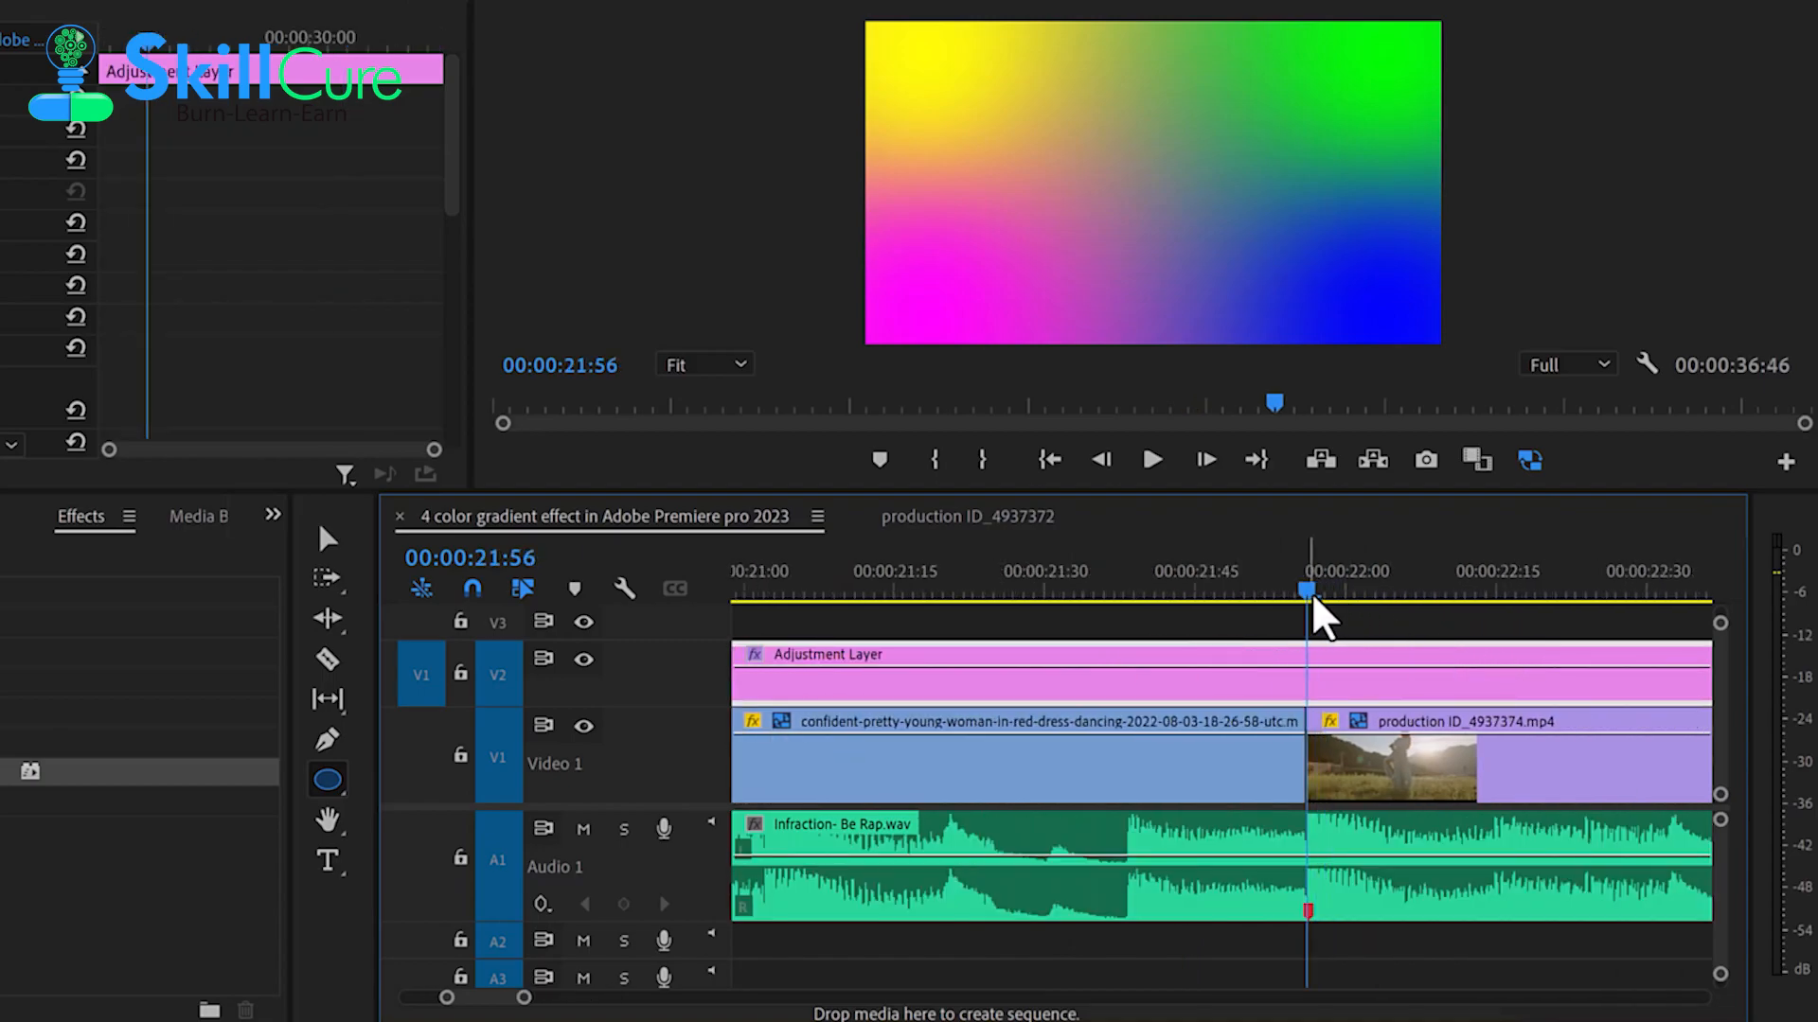
{"action": "key", "text": "ctrl+k"}
- Split the adjustment layer at 00:00:24:20, where the young-beautiful-dancer clip begins
{"action": "scroll", "coordinate": [1209, 779], "scroll_direction": "down", "scroll_amount": 4}
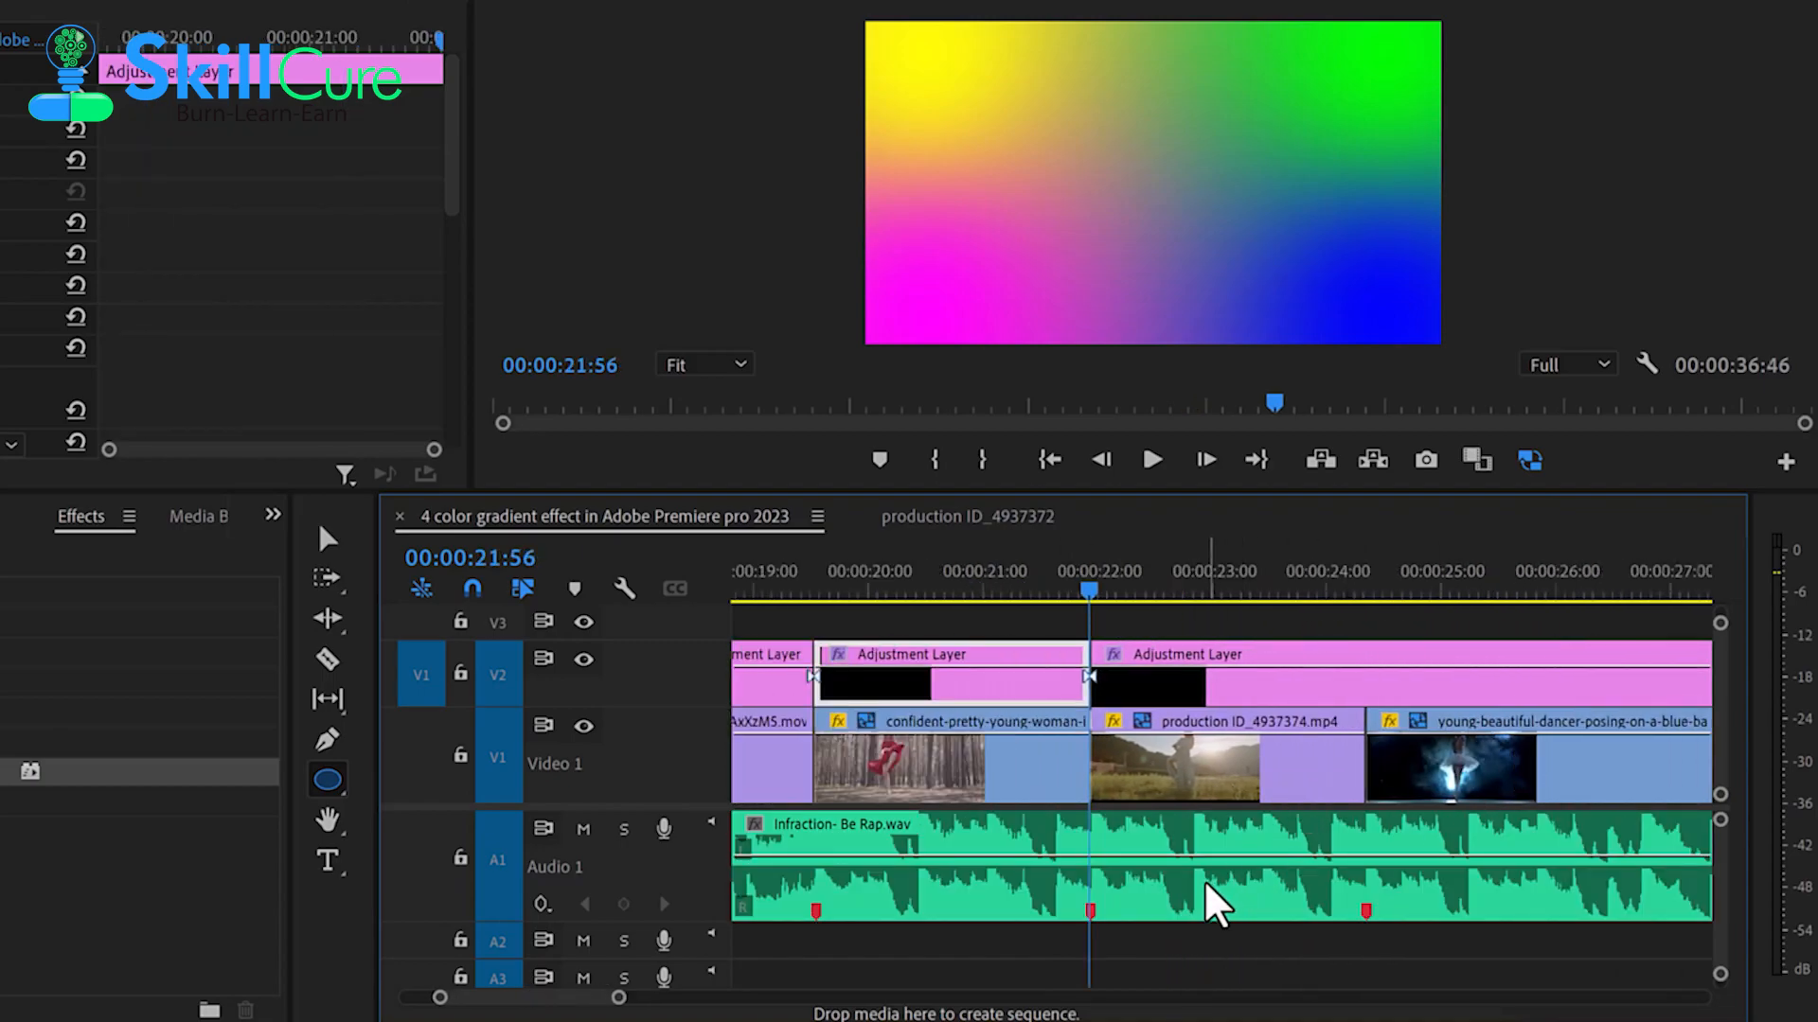
{"action": "left_click", "coordinate": [1384, 584]}
{"action": "scroll", "coordinate": [1363, 596], "scroll_direction": "up", "scroll_amount": 2}
{"action": "left_click_drag", "start_coordinate": [1360, 600], "coordinate": [1350, 609]}
{"action": "key", "text": "ctrl+k"}
- Split the adjustment layer at the marker where the pexels-cottonbro-10559384 clip starts
{"action": "scroll", "coordinate": [1326, 682], "scroll_direction": "down", "scroll_amount": 5}
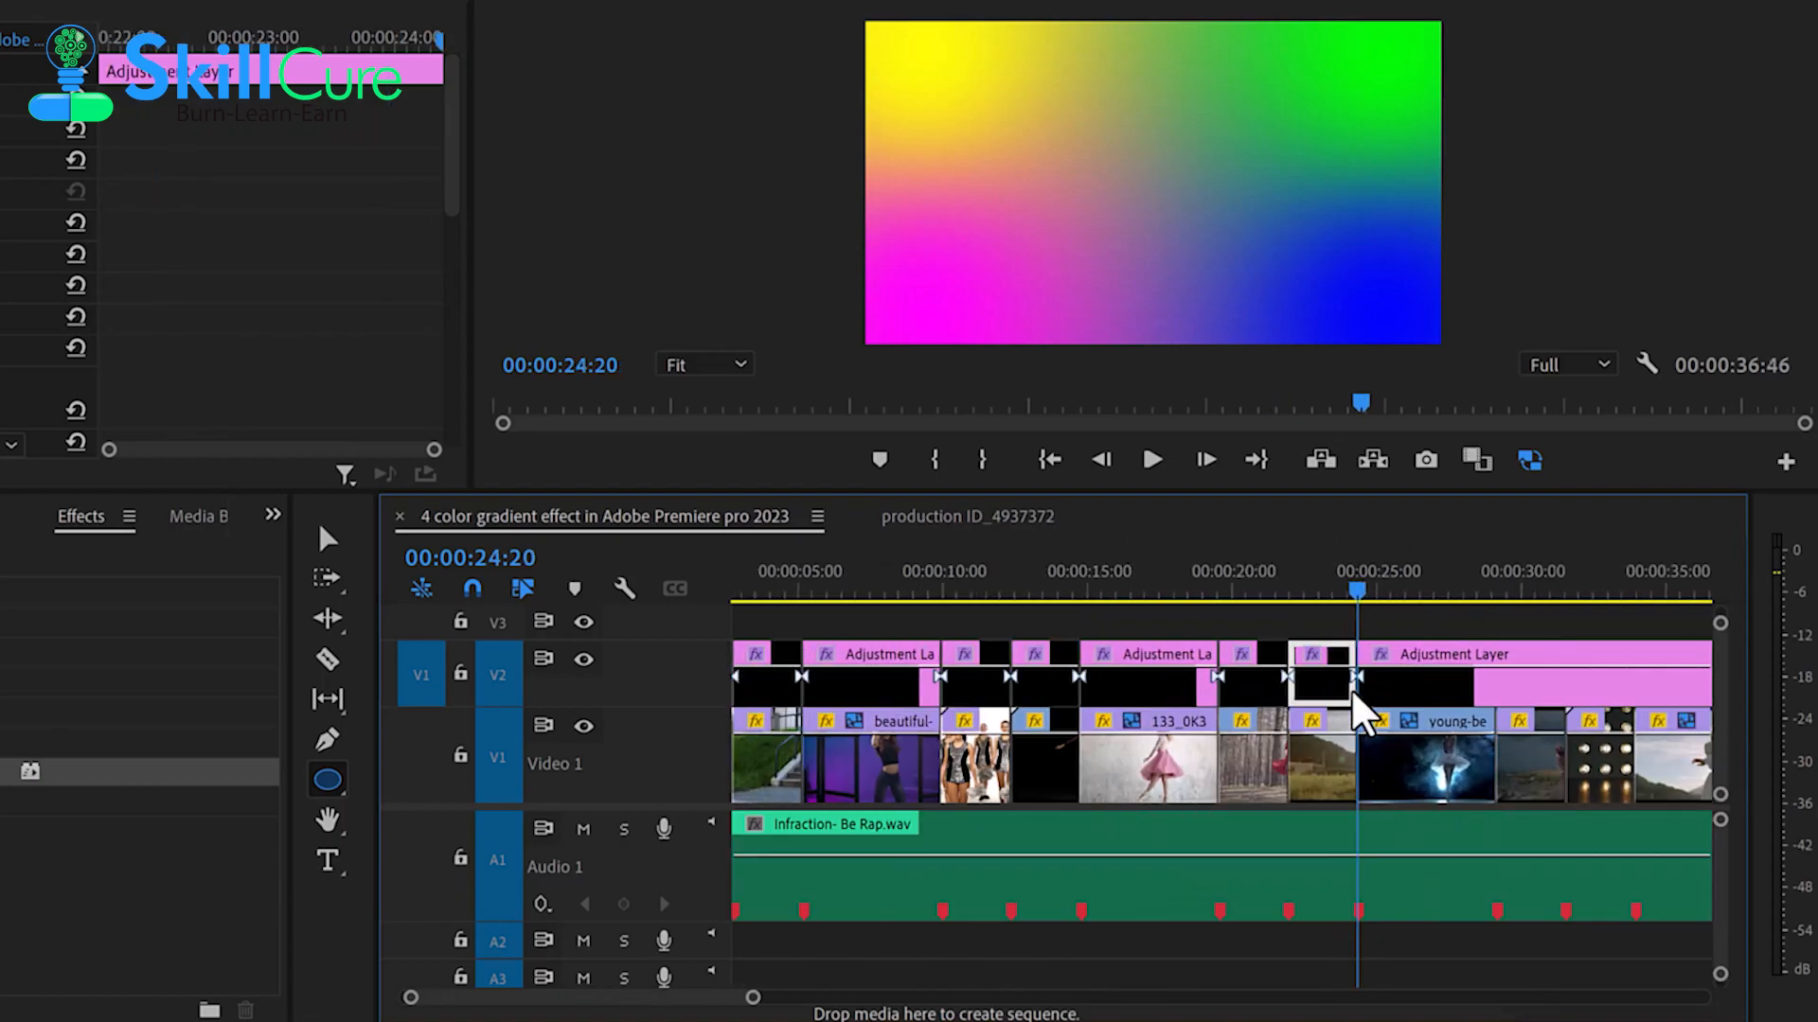
{"action": "left_click", "coordinate": [1268, 580]}
{"action": "scroll", "coordinate": [1278, 592], "scroll_direction": "up", "scroll_amount": 3}
{"action": "mouse_move", "coordinate": [1279, 592]}
{"action": "left_mouse_down"}
{"action": "mouse_move", "coordinate": [1217, 597]}
{"action": "mouse_move", "coordinate": [1311, 593]}
{"action": "left_mouse_up"}
{"action": "key", "text": "ctrl+k"}
- Split the adjustment layer at 00:00:31:33, the start of the attractive-girl-is-dancing clip
{"action": "scroll", "coordinate": [1220, 748], "scroll_direction": "down", "scroll_amount": 4}
{"action": "left_click", "coordinate": [1362, 587]}
{"action": "scroll", "coordinate": [1373, 597], "scroll_direction": "up", "scroll_amount": 4}
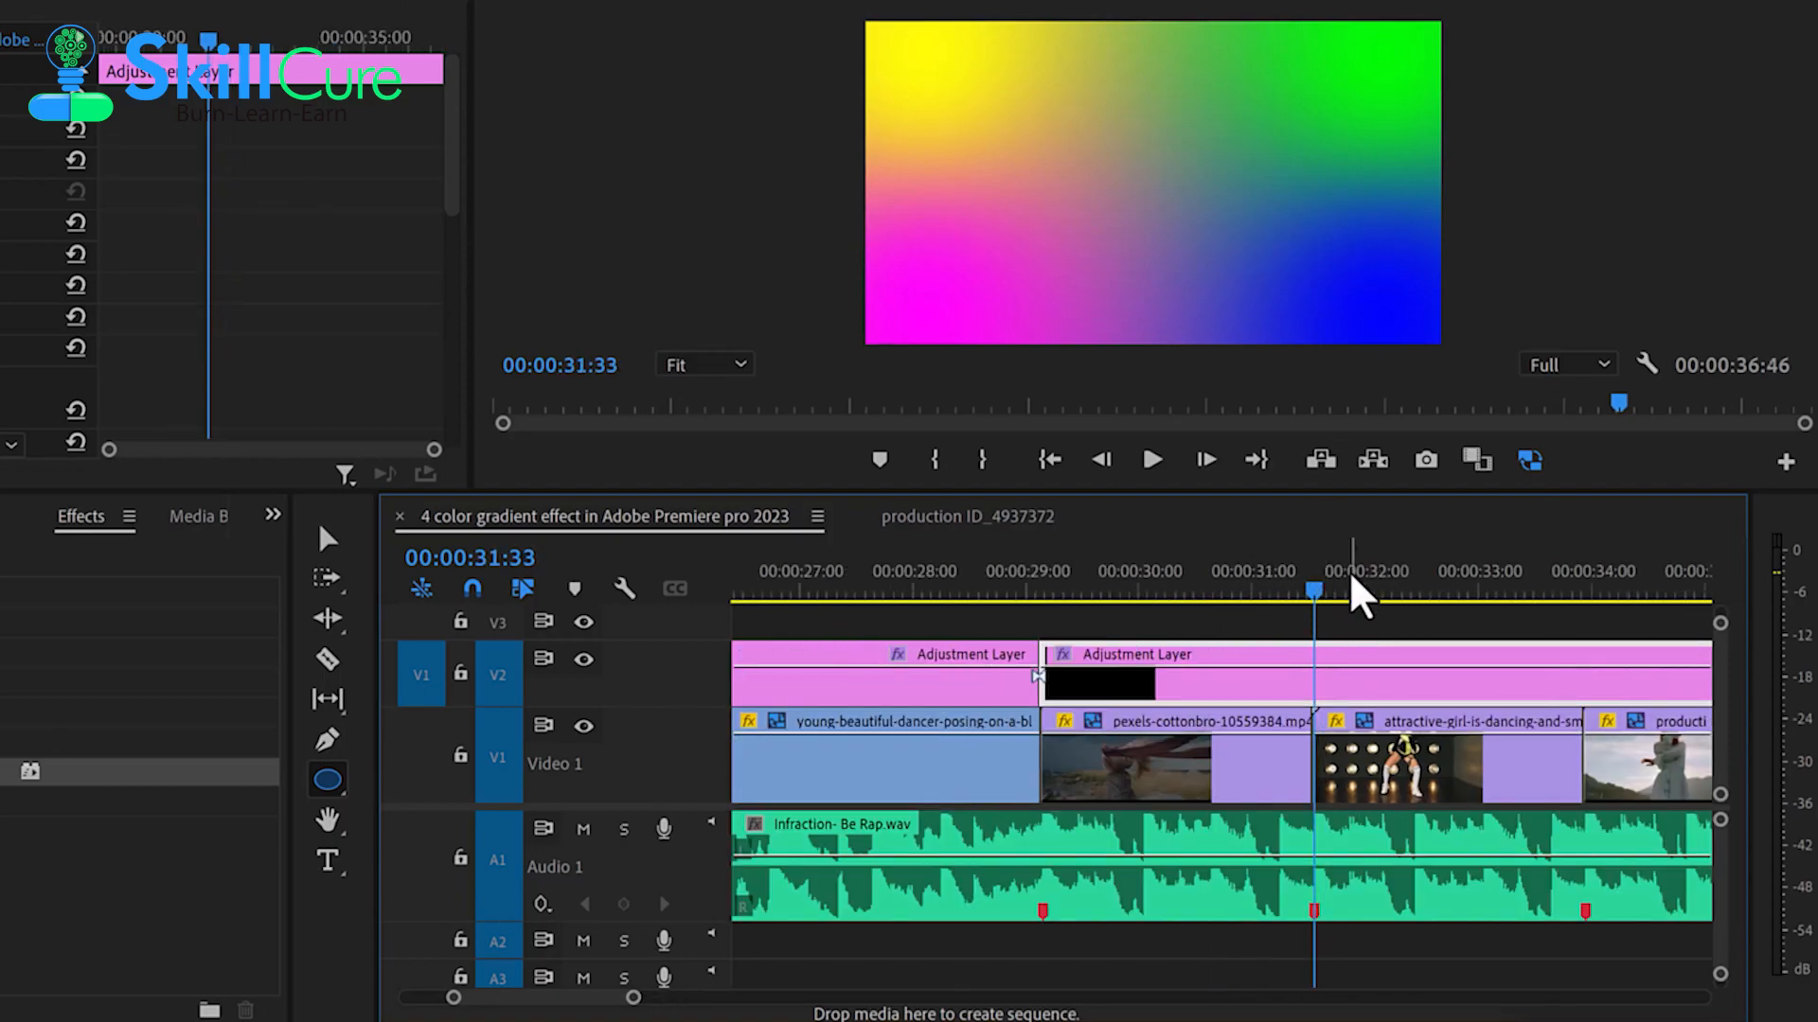
{"action": "key", "text": "ctrl+k"}
- Split the adjustment layer at 00:00:33:56, where the last clip of the sequence begins
{"action": "scroll", "coordinate": [1591, 714], "scroll_direction": "up", "scroll_amount": 1}
{"action": "left_click", "coordinate": [1547, 578]}
{"action": "scroll", "coordinate": [1626, 636], "scroll_direction": "up", "scroll_amount": 3}
{"action": "left_click_drag", "start_coordinate": [1476, 594], "coordinate": [1471, 598]}
{"action": "key", "text": "ctrl+k"}
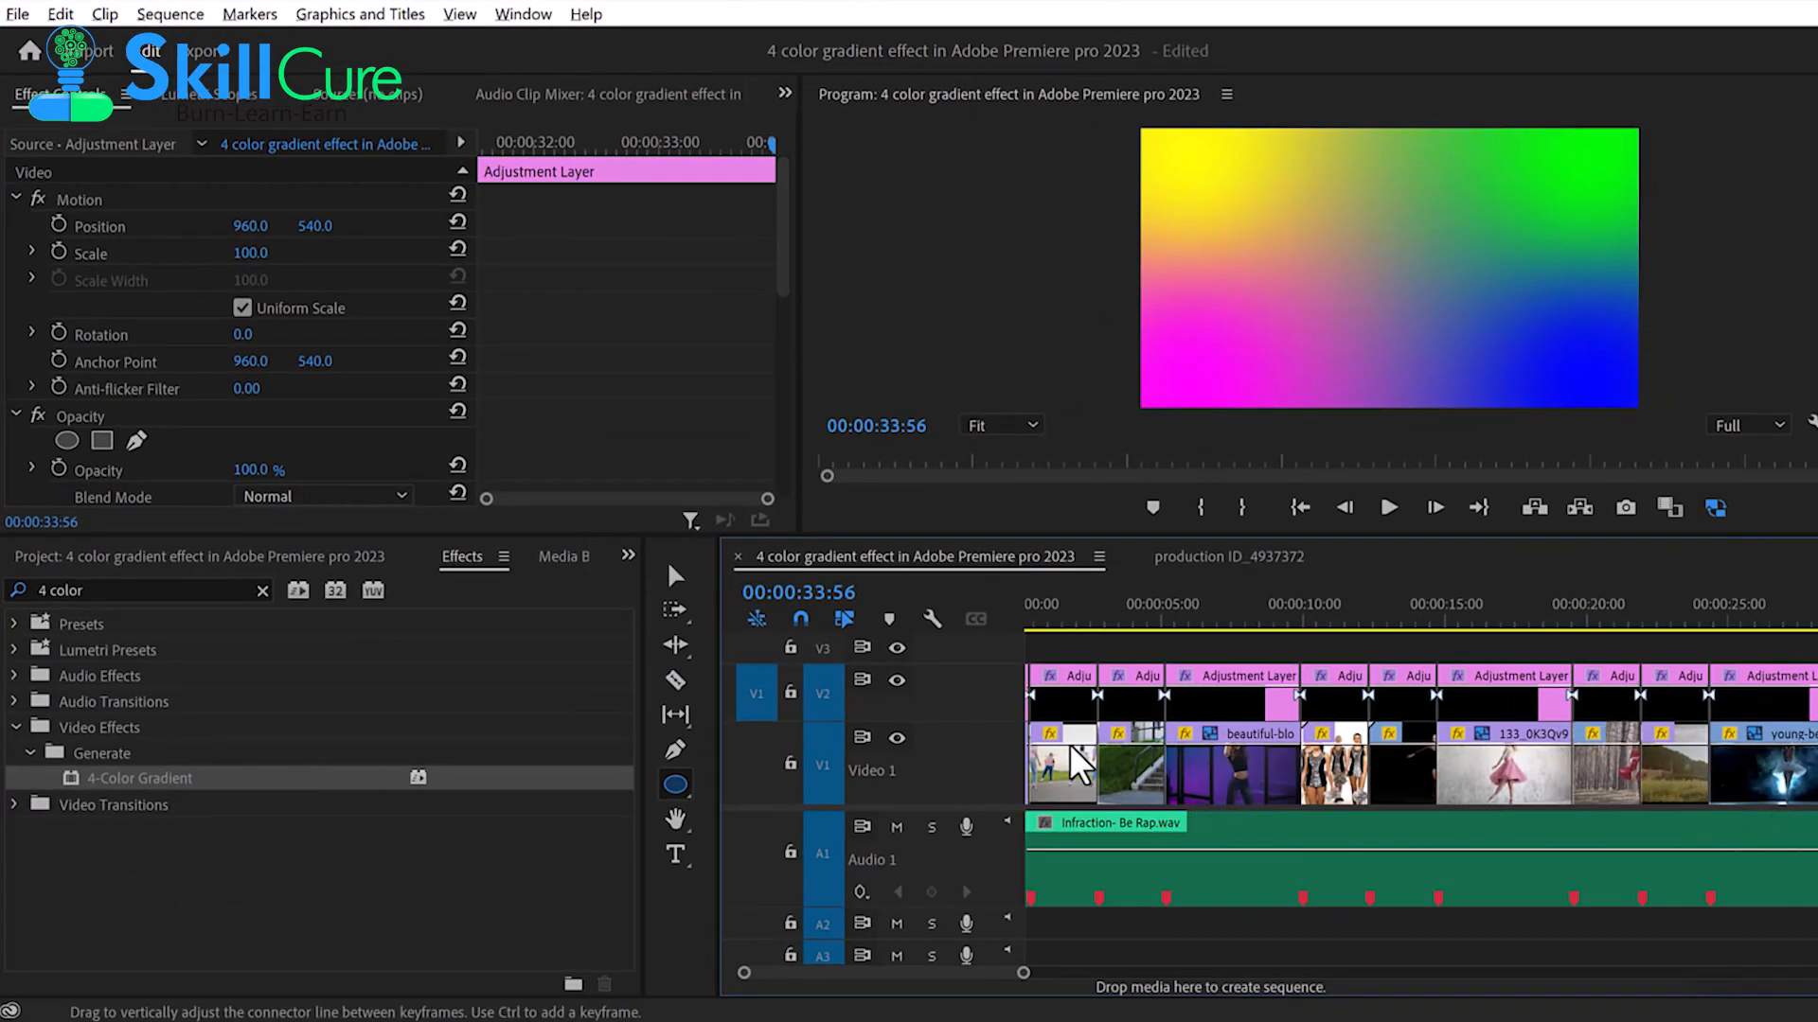
- At 00:00:00:08, set the 4-Color Gradient blending mode to Screen on the first adjustment layer segment and enlarge the upper workspace area
{"action": "scroll", "coordinate": [1079, 762], "scroll_direction": "up", "scroll_amount": 6}
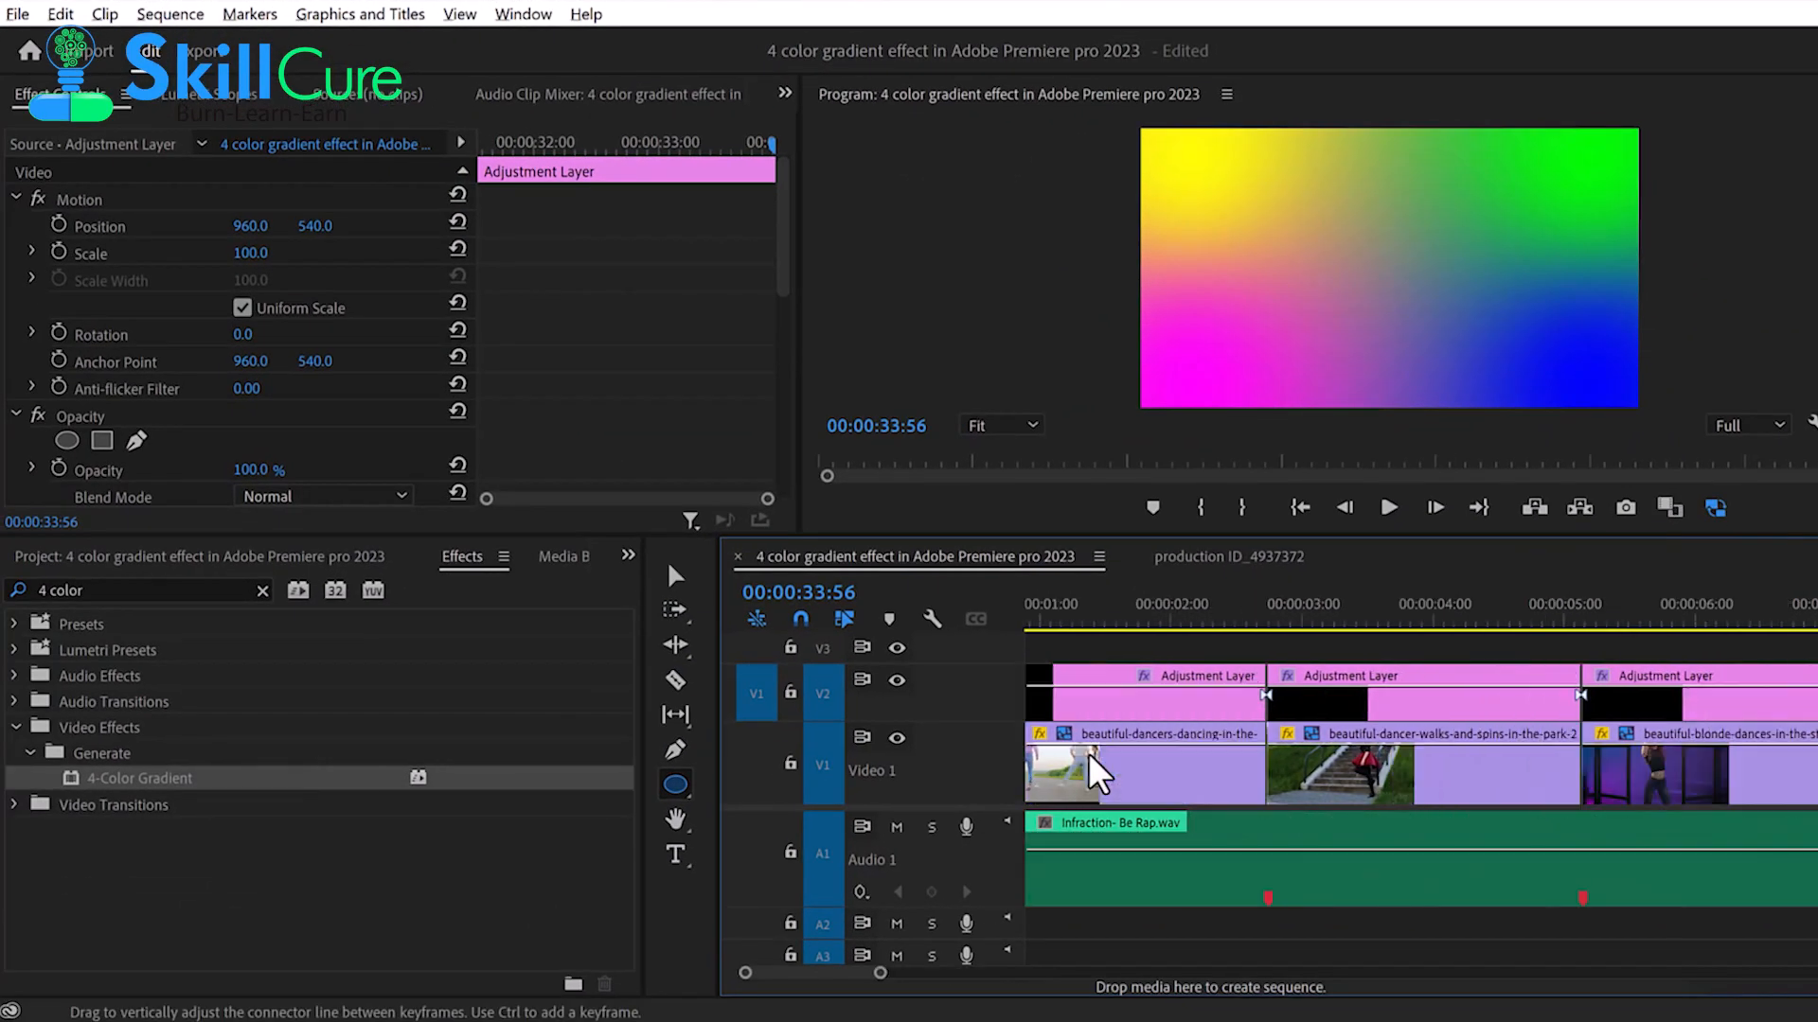
{"action": "left_click", "coordinate": [1094, 614]}
{"action": "left_click", "coordinate": [1110, 674]}
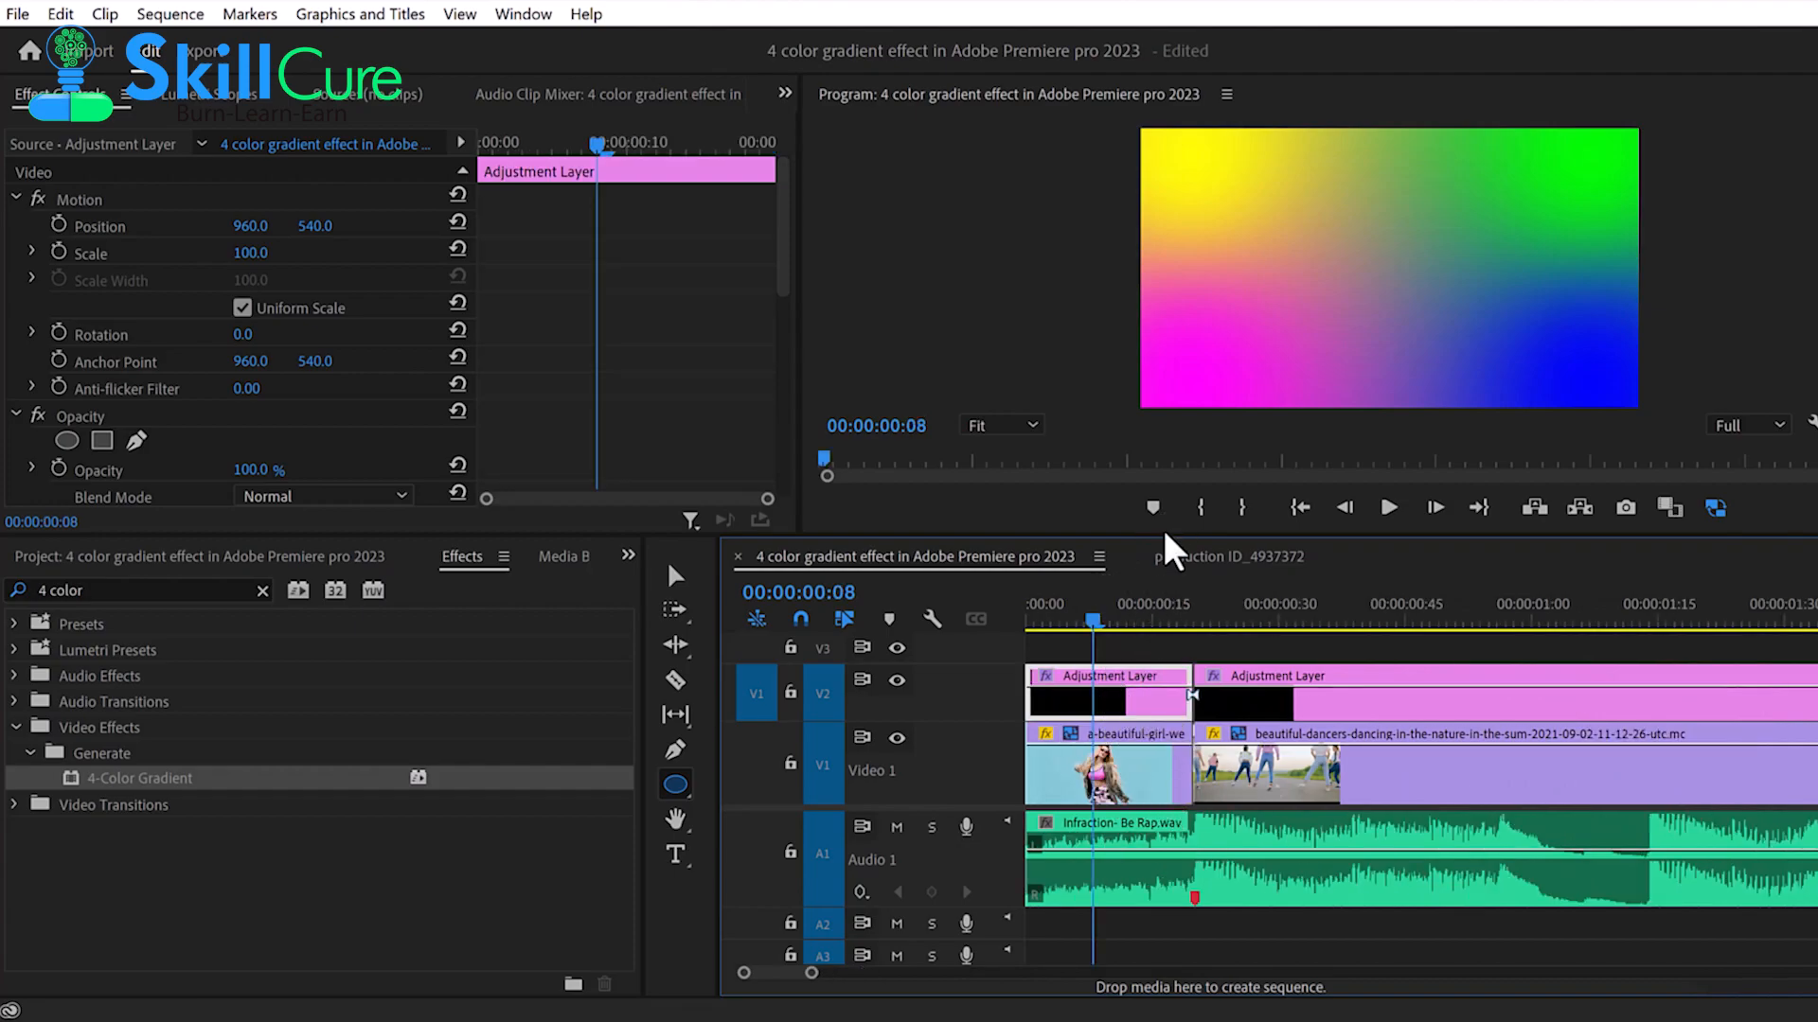
{"action": "left_click_drag", "start_coordinate": [1165, 535], "coordinate": [1166, 701]}
{"action": "scroll", "coordinate": [662, 556], "scroll_direction": "down", "scroll_amount": 4}
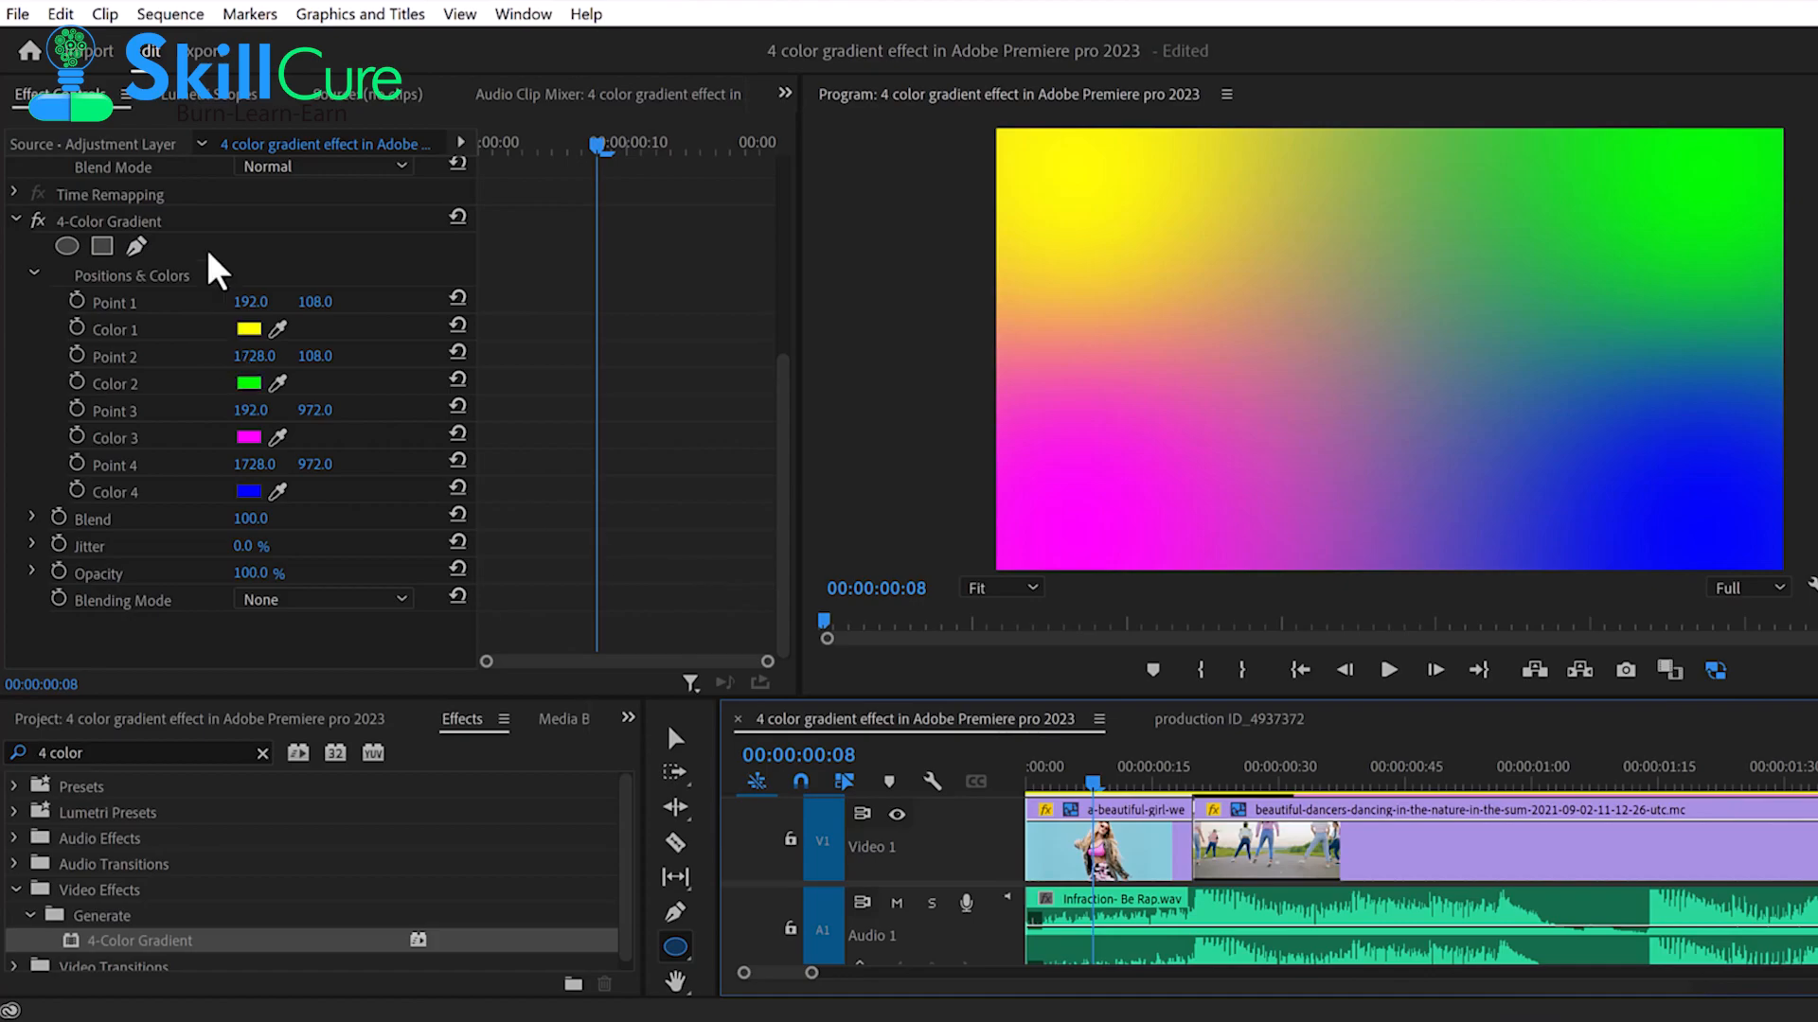
{"action": "left_click", "coordinate": [168, 224]}
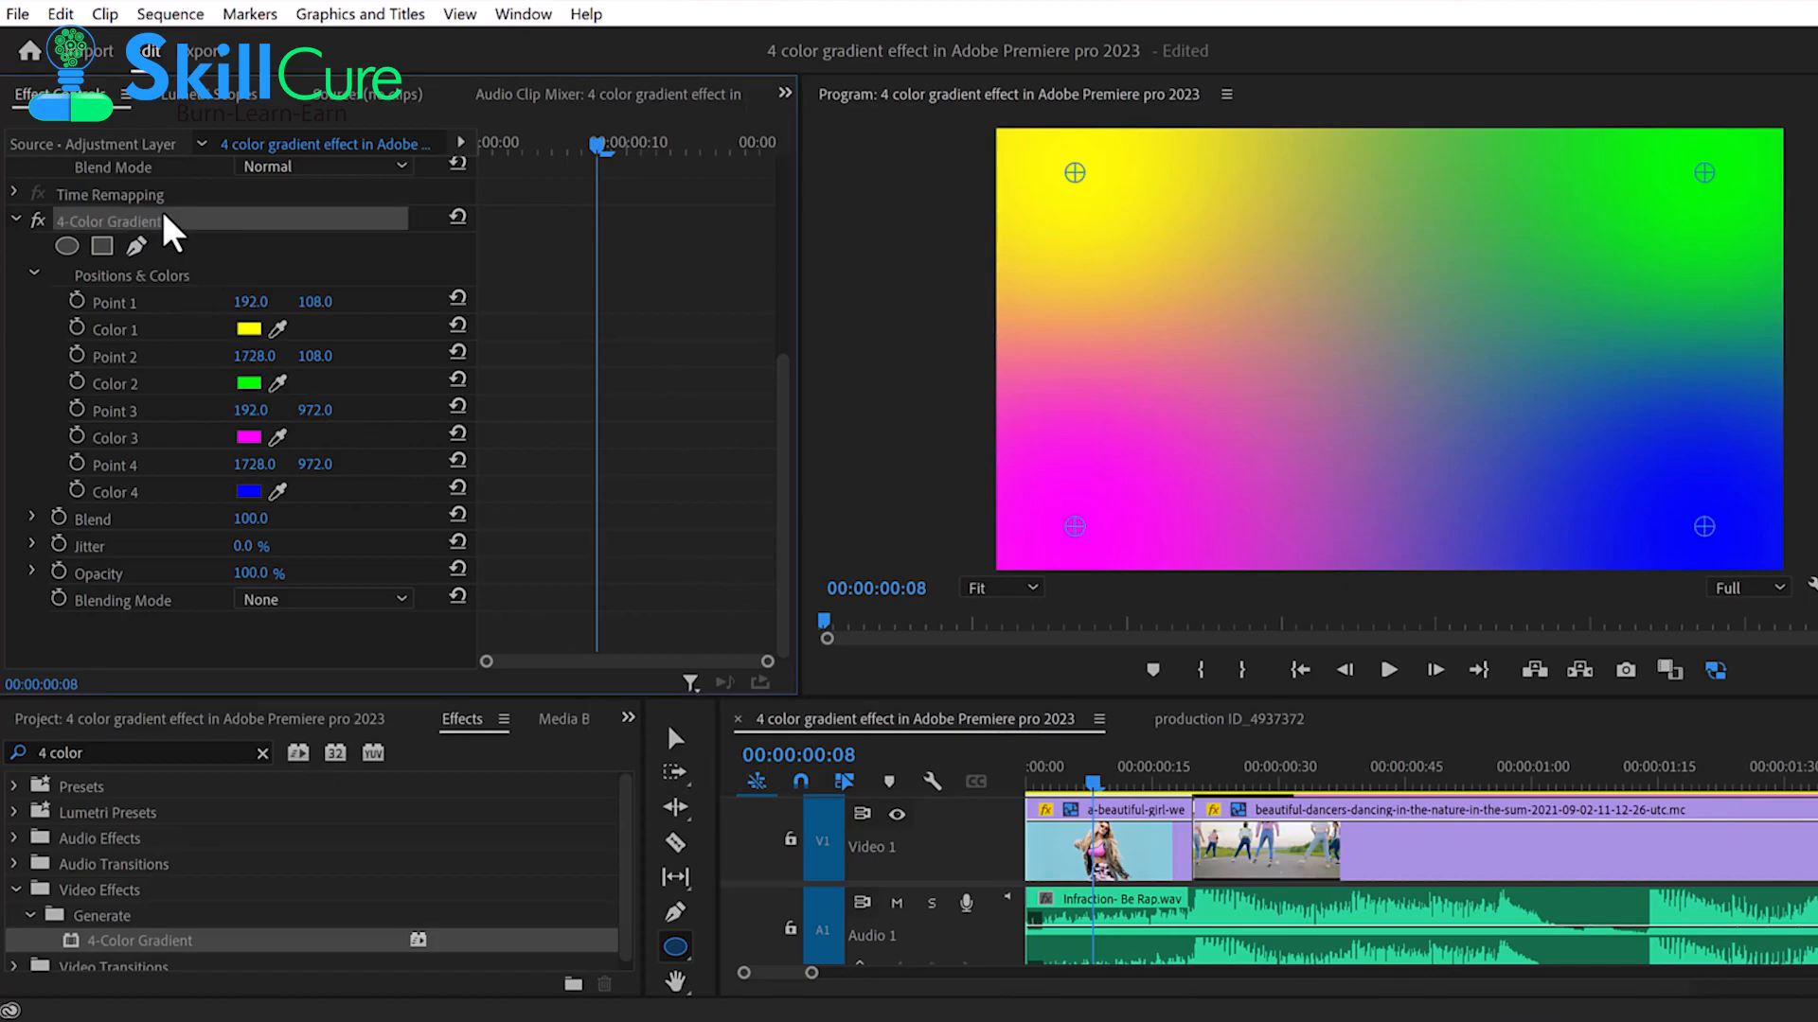
{"action": "left_click", "coordinate": [273, 606]}
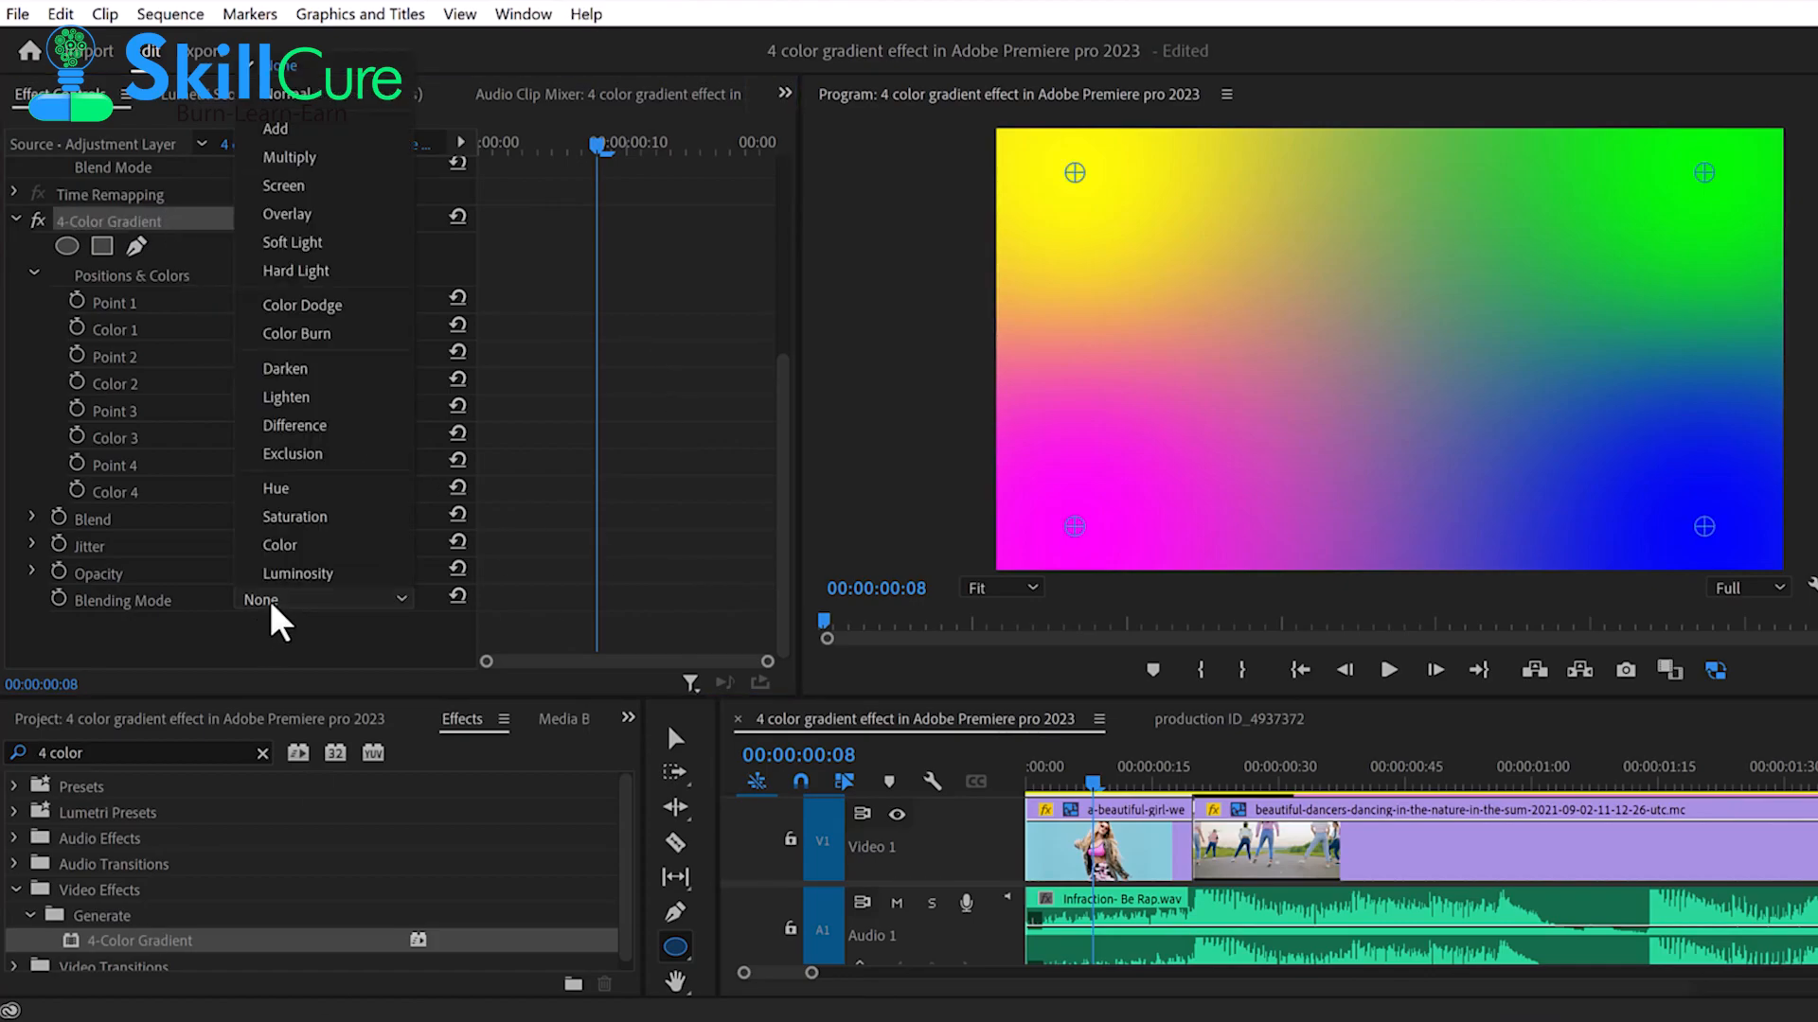
{"action": "left_click", "coordinate": [284, 186]}
- Keyframe gradient Point 1 from its default position at the segment start to 1416.4, 1039.1 at the segment end
{"action": "left_click", "coordinate": [77, 301]}
{"action": "left_click_drag", "start_coordinate": [597, 301], "coordinate": [285, 293]}
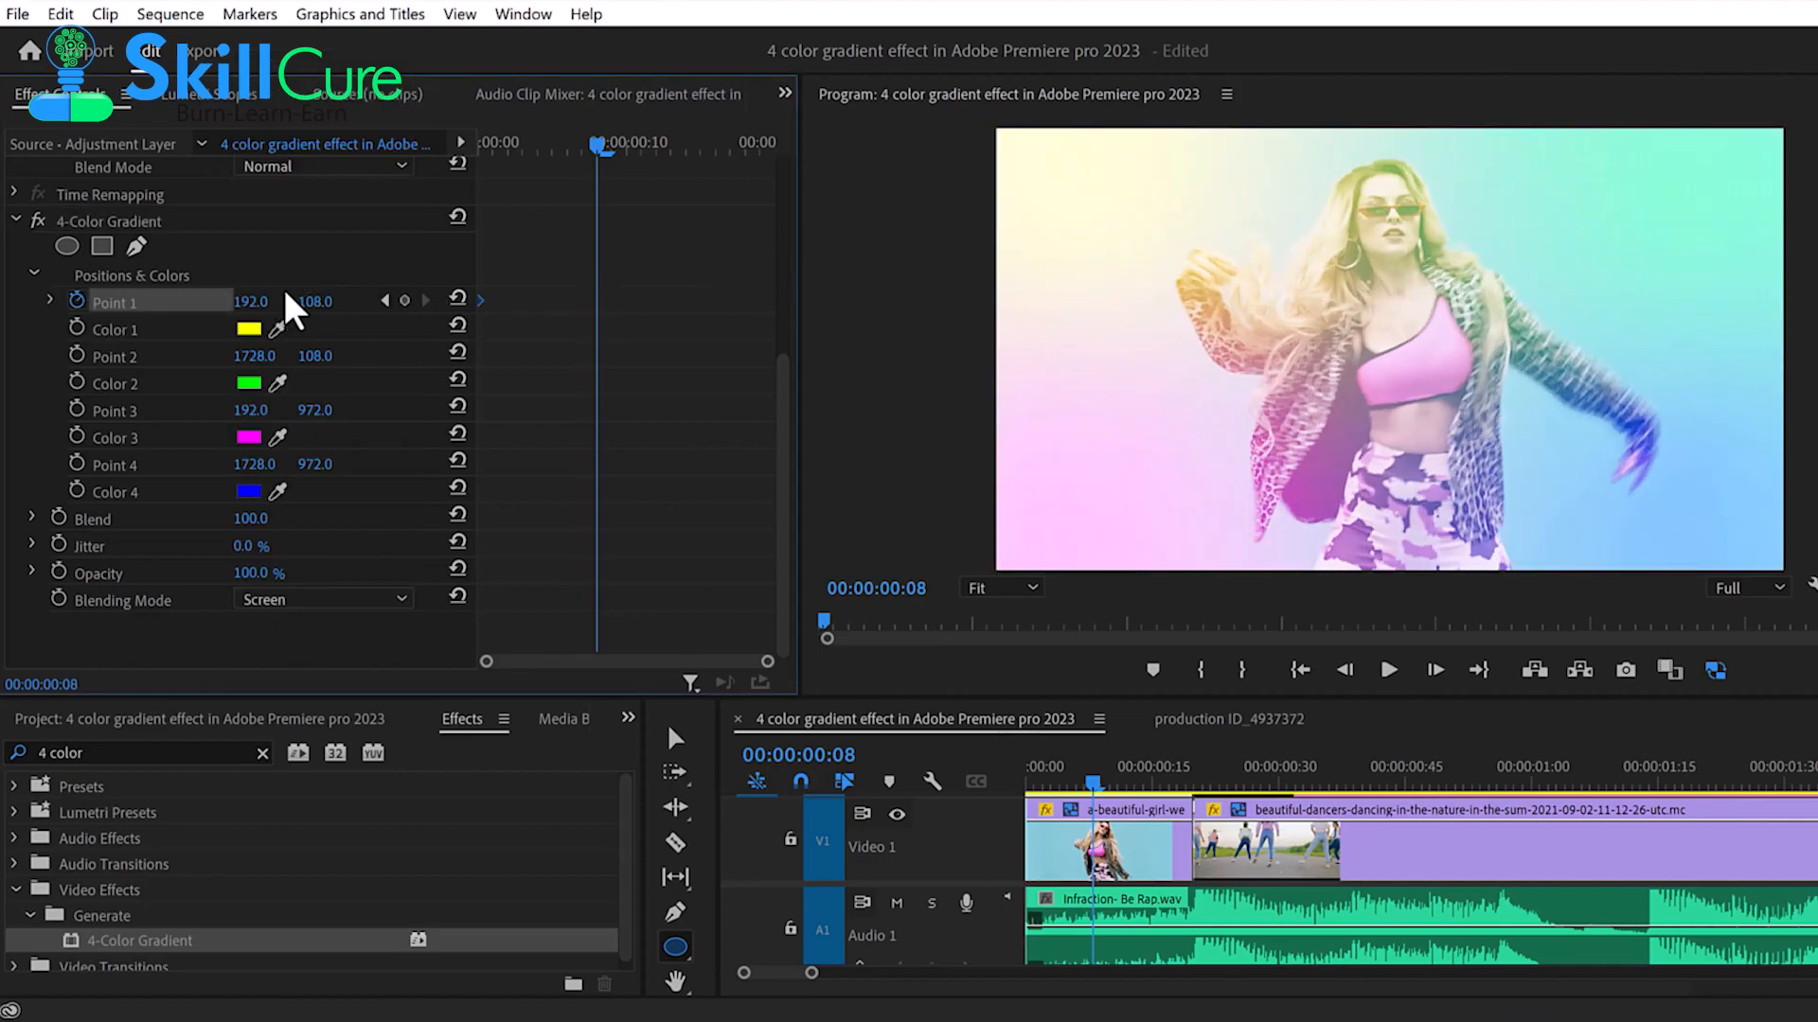
{"action": "left_click", "coordinate": [151, 237]}
{"action": "left_click_drag", "start_coordinate": [1075, 173], "coordinate": [1577, 556]}
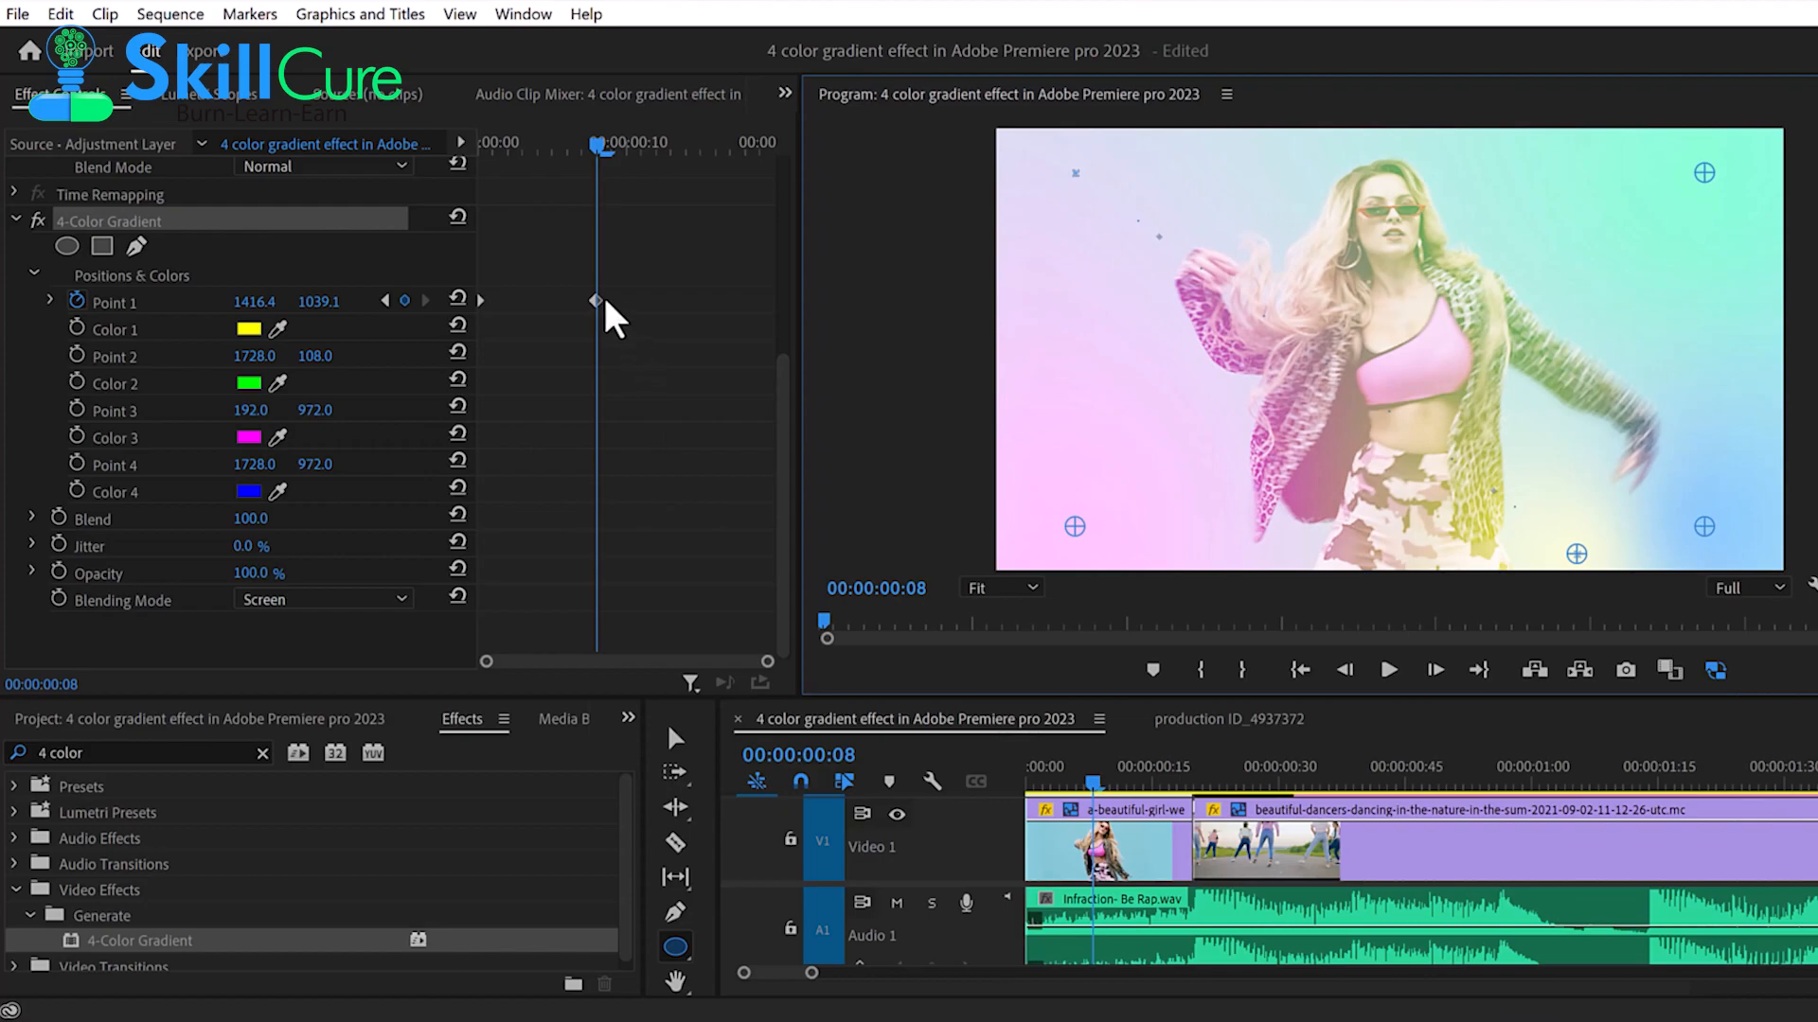
{"action": "left_click_drag", "start_coordinate": [596, 301], "coordinate": [855, 372]}
- Keyframe gradient Point 2 from its default position at the segment start to the frame's lower left at the segment end
{"action": "left_click", "coordinate": [77, 355]}
{"action": "left_click_drag", "start_coordinate": [596, 355], "coordinate": [230, 272]}
{"action": "left_click_drag", "start_coordinate": [1076, 526], "coordinate": [1561, 303]}
{"action": "key", "text": "ctrl+z"}
{"action": "left_click_drag", "start_coordinate": [1704, 172], "coordinate": [1093, 442]}
{"action": "left_click_drag", "start_coordinate": [596, 355], "coordinate": [805, 361]}
- Keyframe gradient Point 3 from its default position at the segment start to the frame's right side at the segment end
{"action": "left_click", "coordinate": [77, 409]}
{"action": "left_click_drag", "start_coordinate": [597, 409], "coordinate": [464, 407]}
{"action": "left_click", "coordinate": [135, 216]}
{"action": "left_click_drag", "start_coordinate": [1076, 526], "coordinate": [1633, 382]}
{"action": "left_click_drag", "start_coordinate": [597, 409], "coordinate": [795, 411]}
- Keyframe gradient Point 4 from its default position at the segment start to 2591.0, 1382.0 at the segment end
{"action": "left_click", "coordinate": [76, 464]}
{"action": "left_click_drag", "start_coordinate": [597, 464], "coordinate": [703, 463]}
{"action": "left_click_drag", "start_coordinate": [255, 464], "coordinate": [1072, 464]}
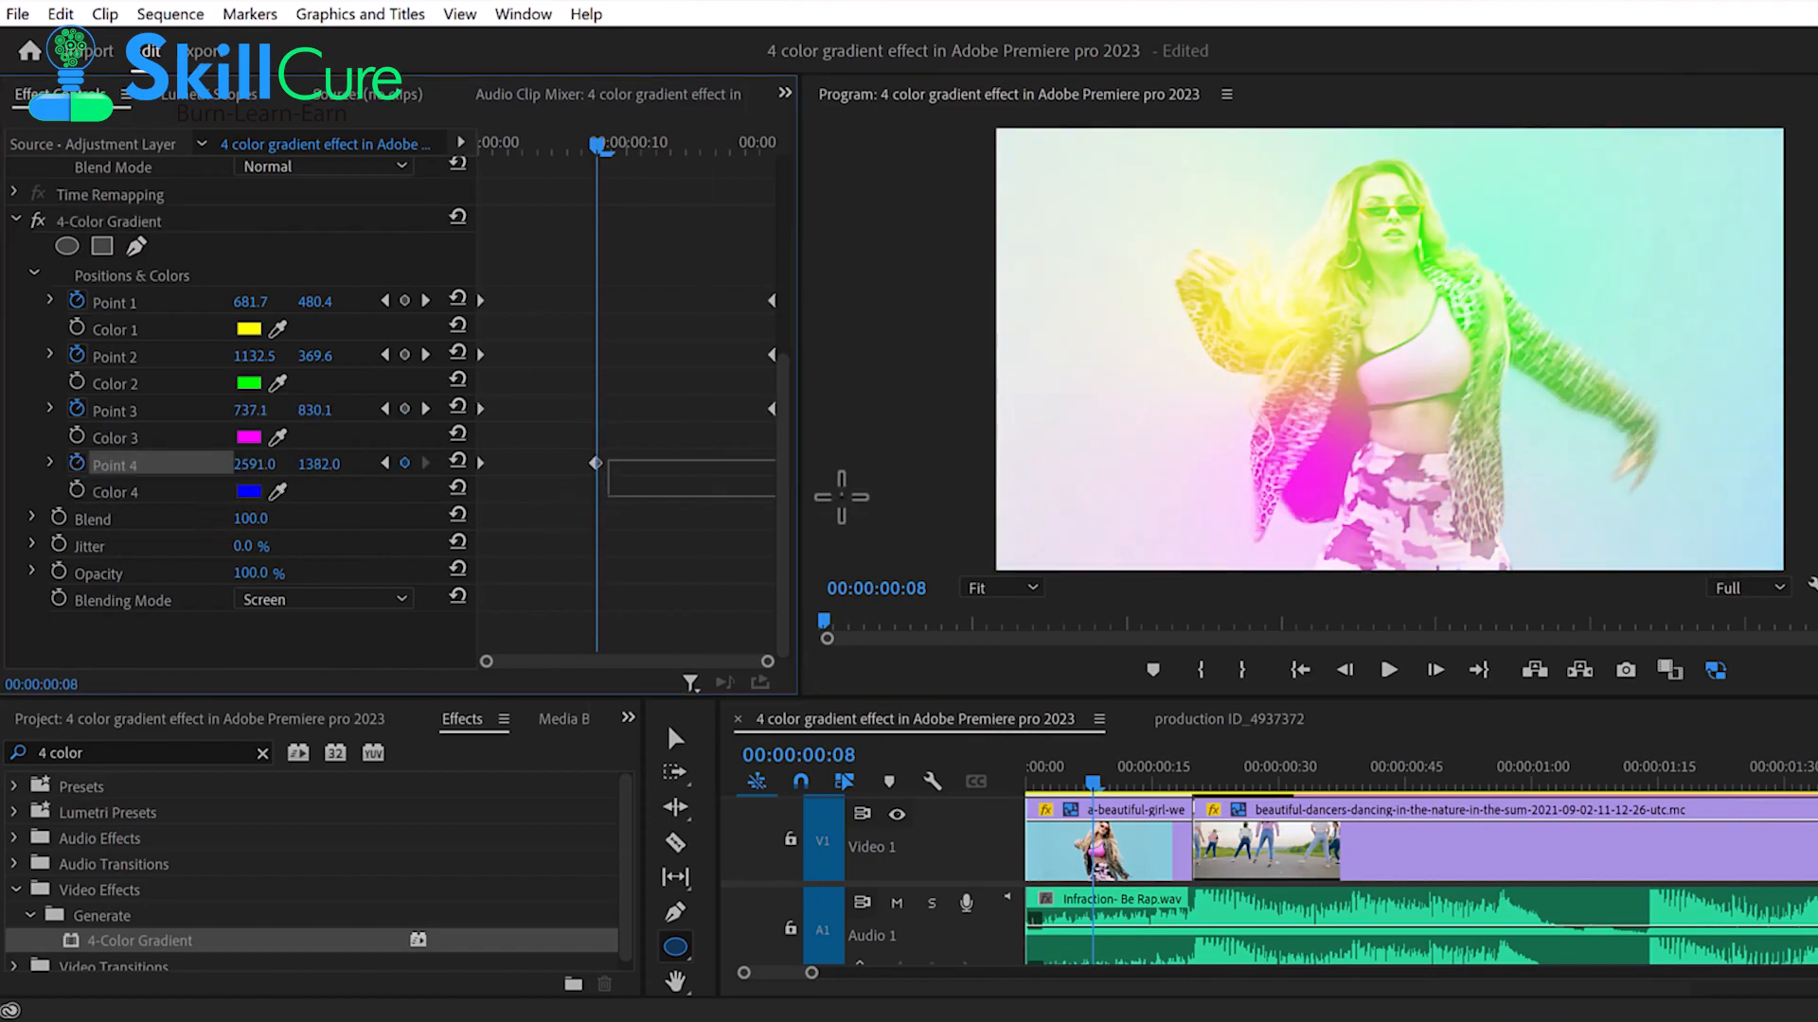
{"action": "left_click_drag", "start_coordinate": [596, 463], "coordinate": [770, 463]}
- Set the gradient's Blend to 5.0 and its Opacity to 48.0%
{"action": "left_click_drag", "start_coordinate": [257, 521], "coordinate": [168, 520]}
{"action": "left_click_drag", "start_coordinate": [270, 582], "coordinate": [220, 583]}
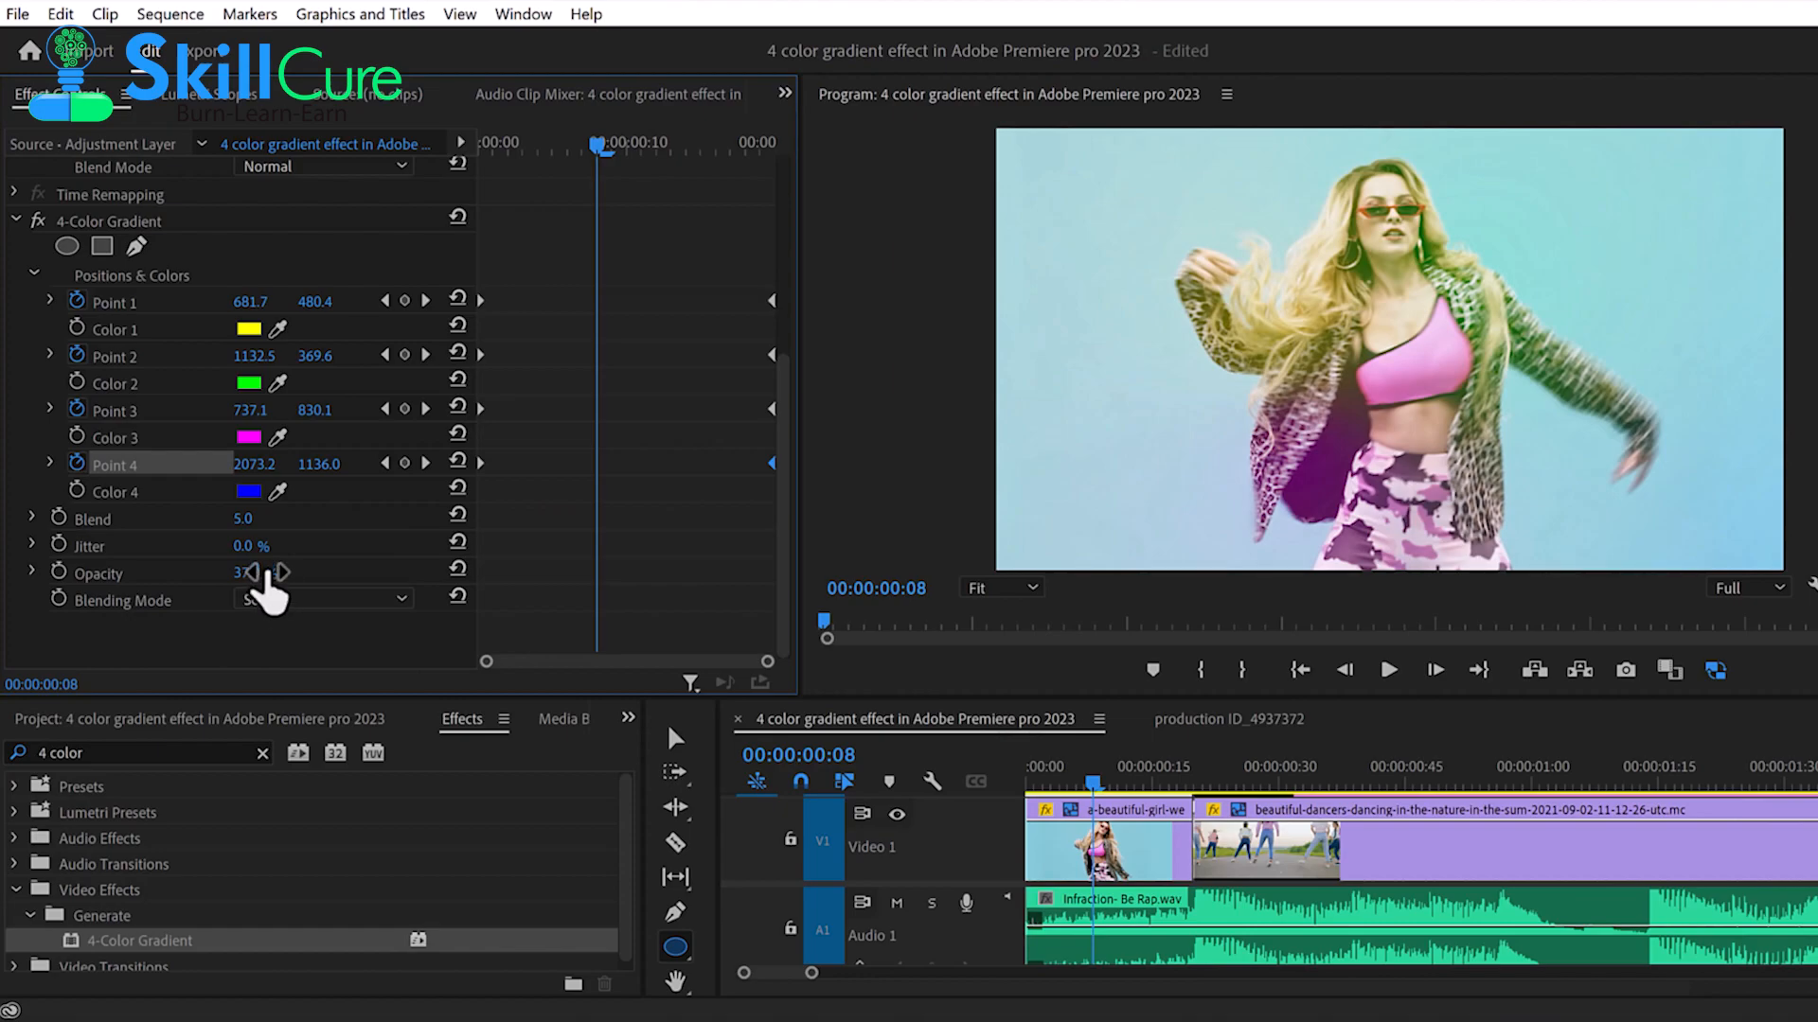
{"action": "mouse_move", "coordinate": [209, 583]}
{"action": "left_mouse_down"}
{"action": "mouse_move", "coordinate": [192, 583]}
{"action": "mouse_move", "coordinate": [223, 583]}
{"action": "left_mouse_up"}
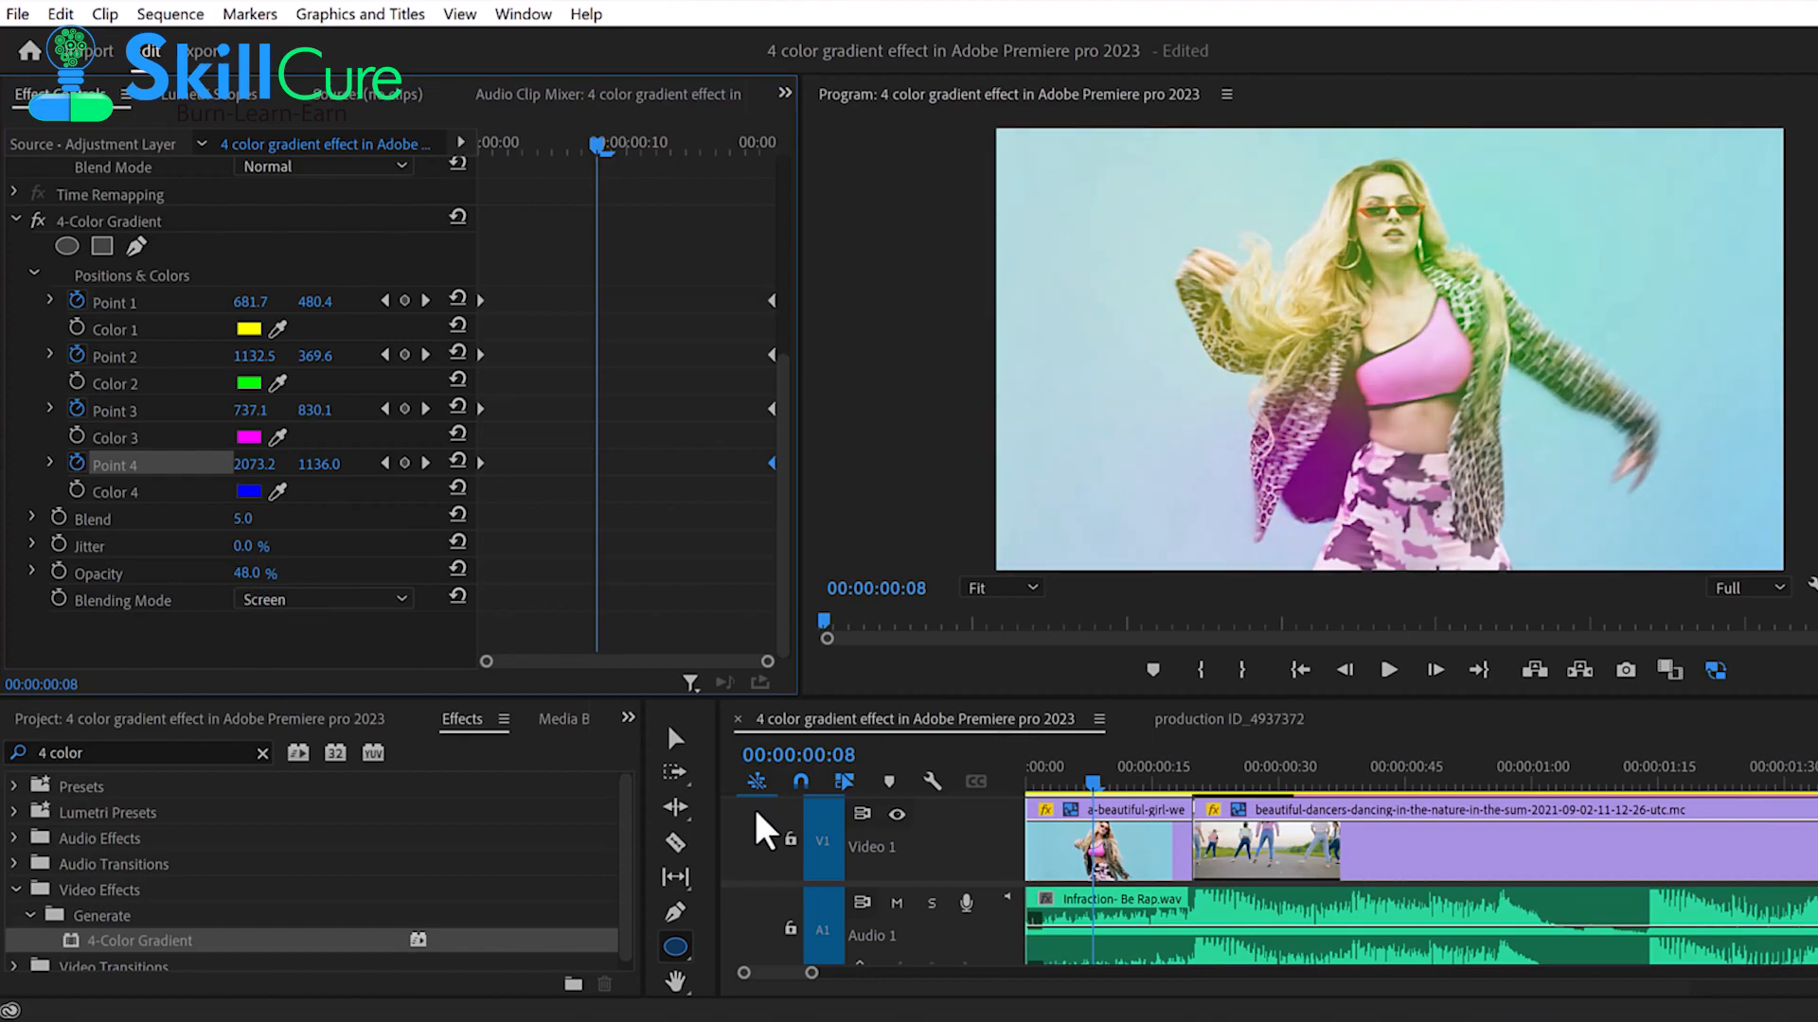
- Play the sequence from 00:00:00:00 to preview the animated gradient on the first segment
{"action": "left_click_drag", "start_coordinate": [1089, 781], "coordinate": [989, 790]}
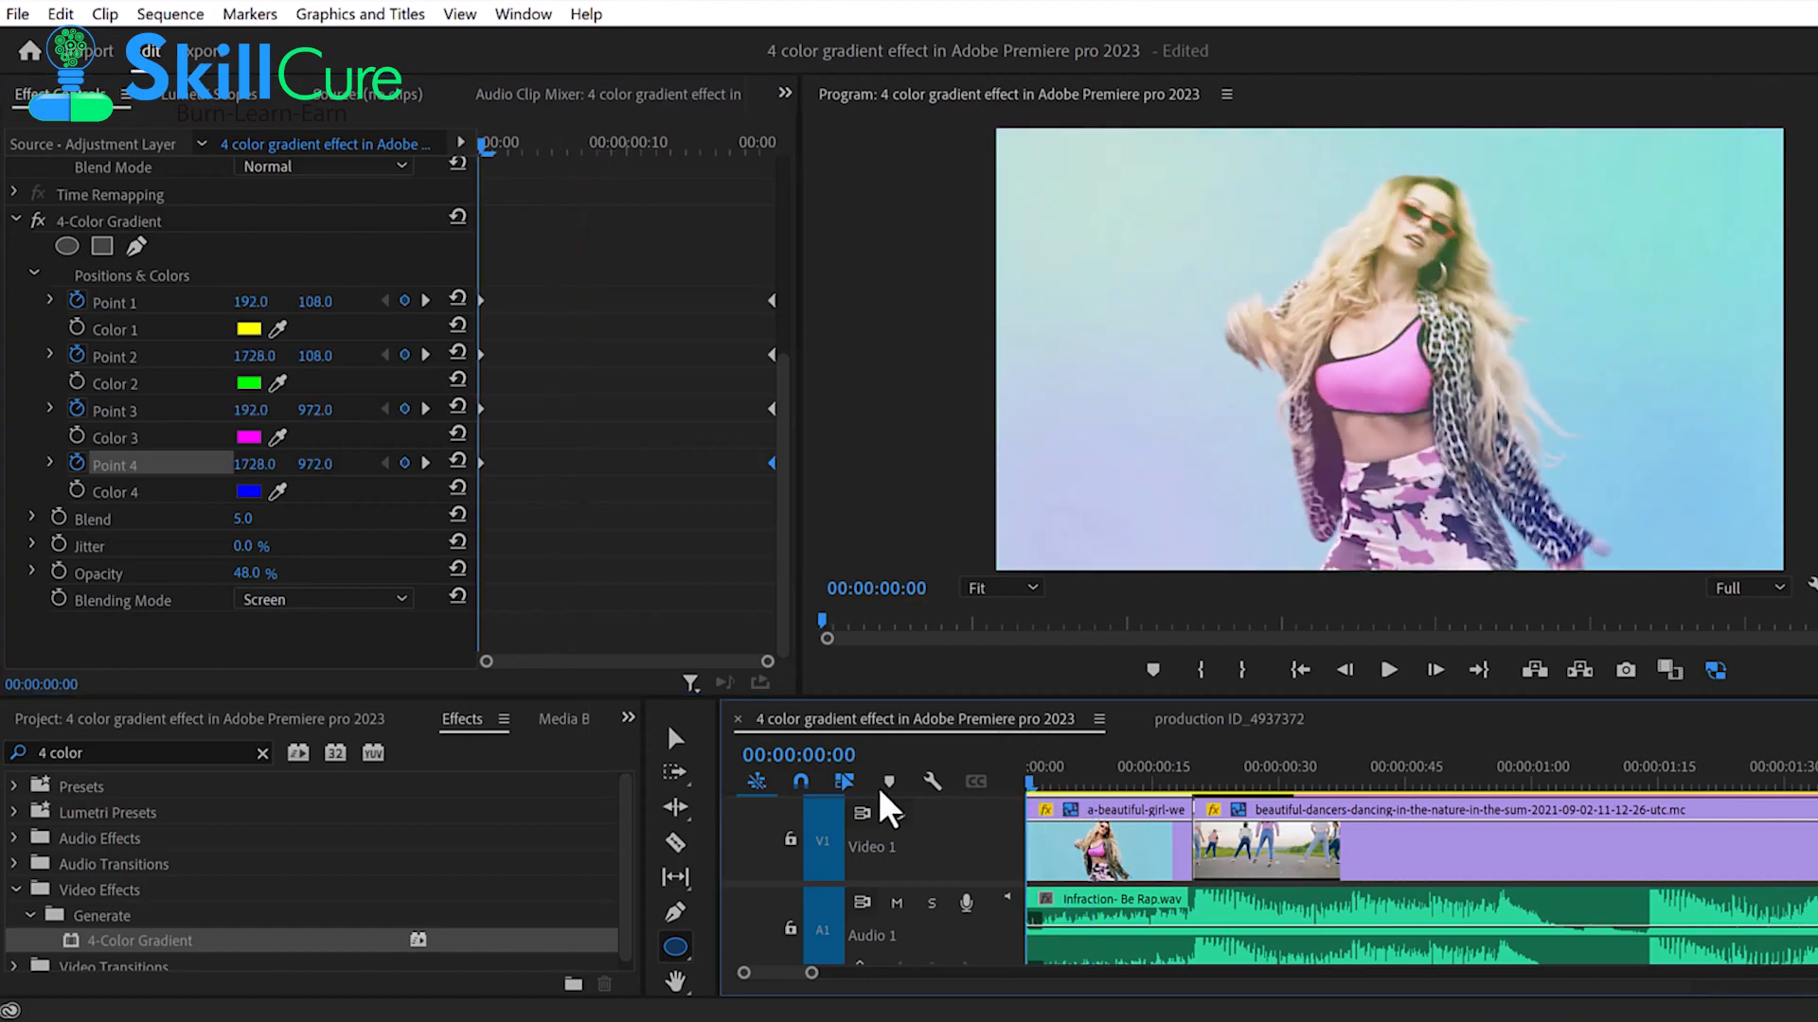
{"action": "left_click", "coordinate": [1388, 670]}
{"action": "left_click", "coordinate": [1388, 669]}
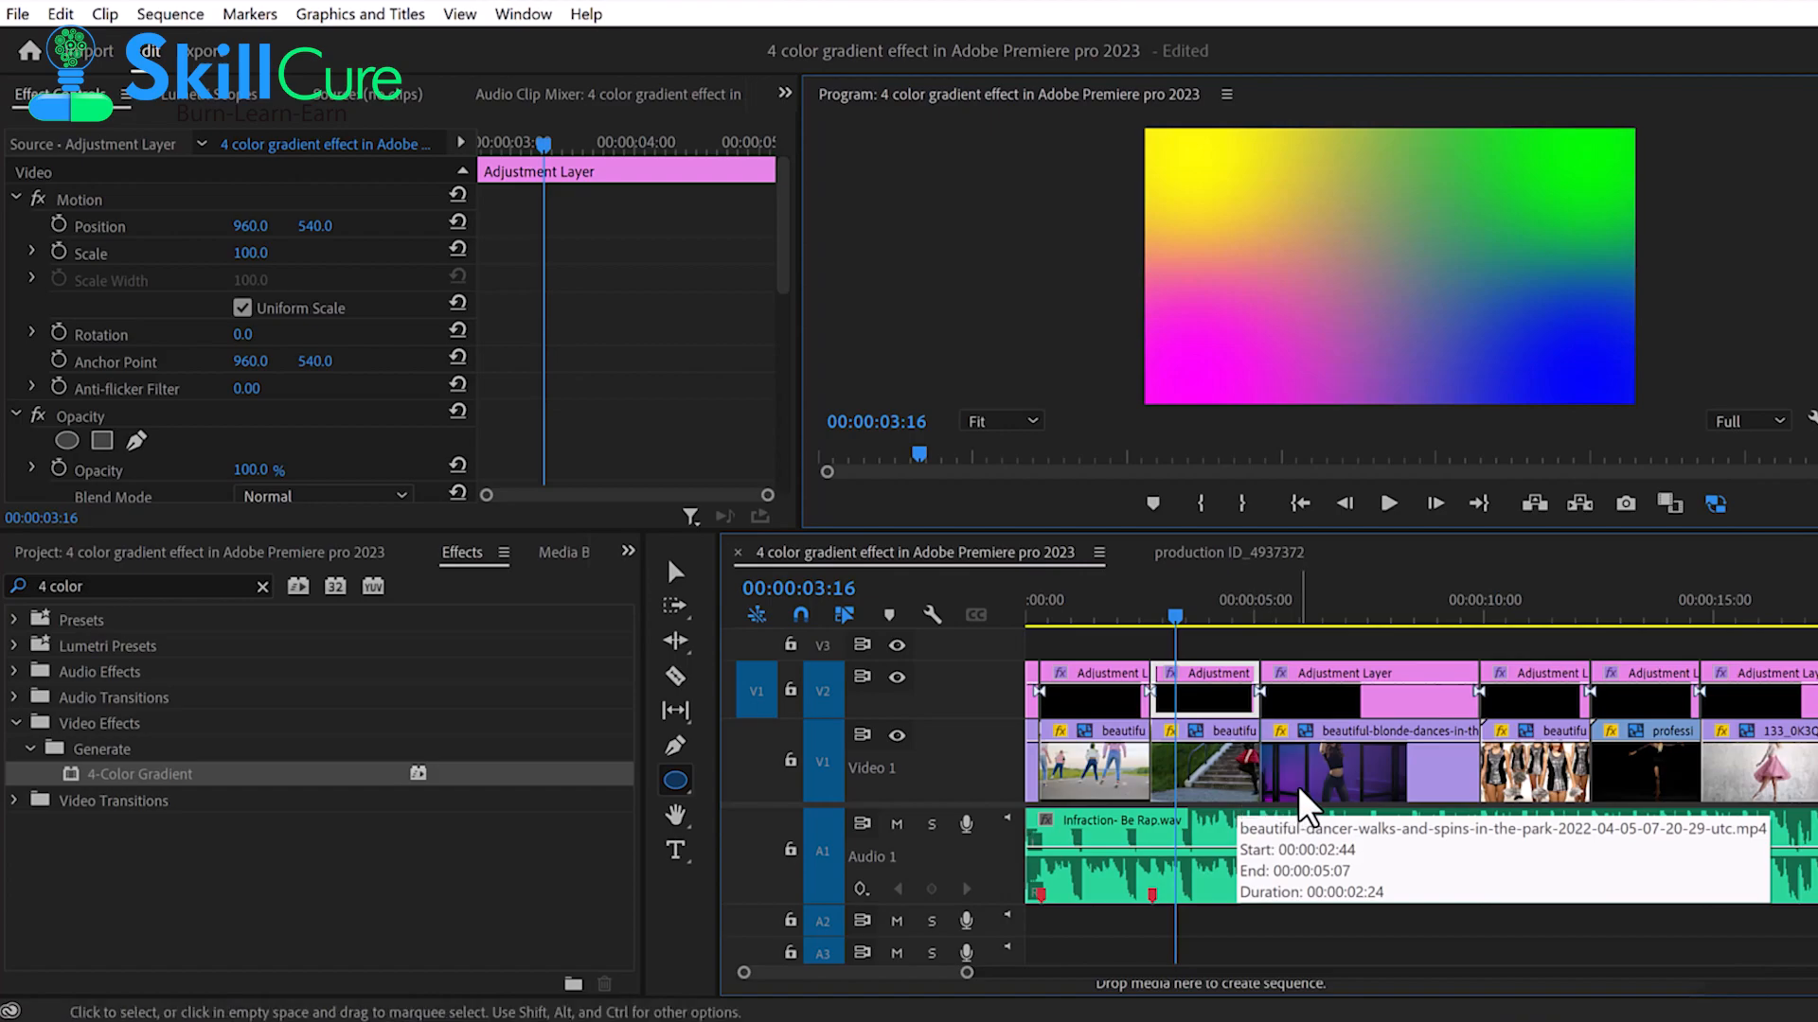
- Look over the split adjustment layer segments across the whole sequence and park the playhead at 00:00:04:02 on the third segment
{"action": "scroll", "coordinate": [1309, 810], "scroll_direction": "down", "scroll_amount": 8}
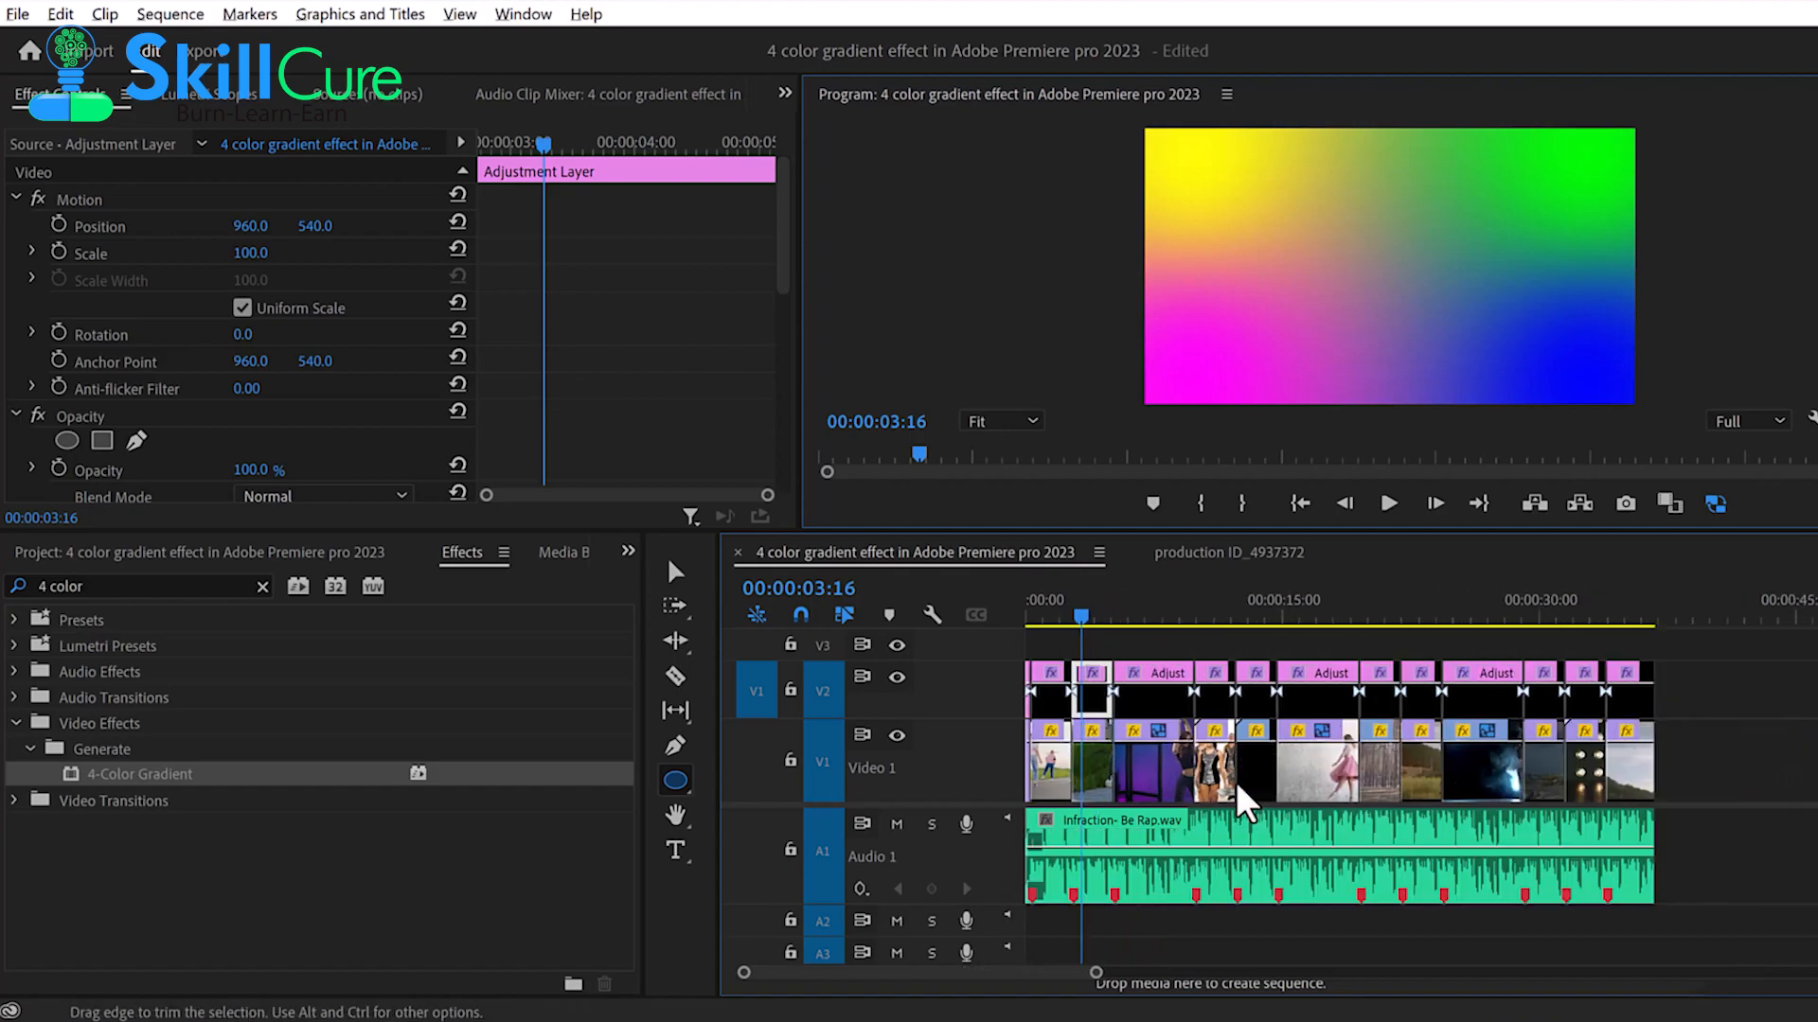
{"action": "scroll", "coordinate": [1203, 748], "scroll_direction": "up", "scroll_amount": 1}
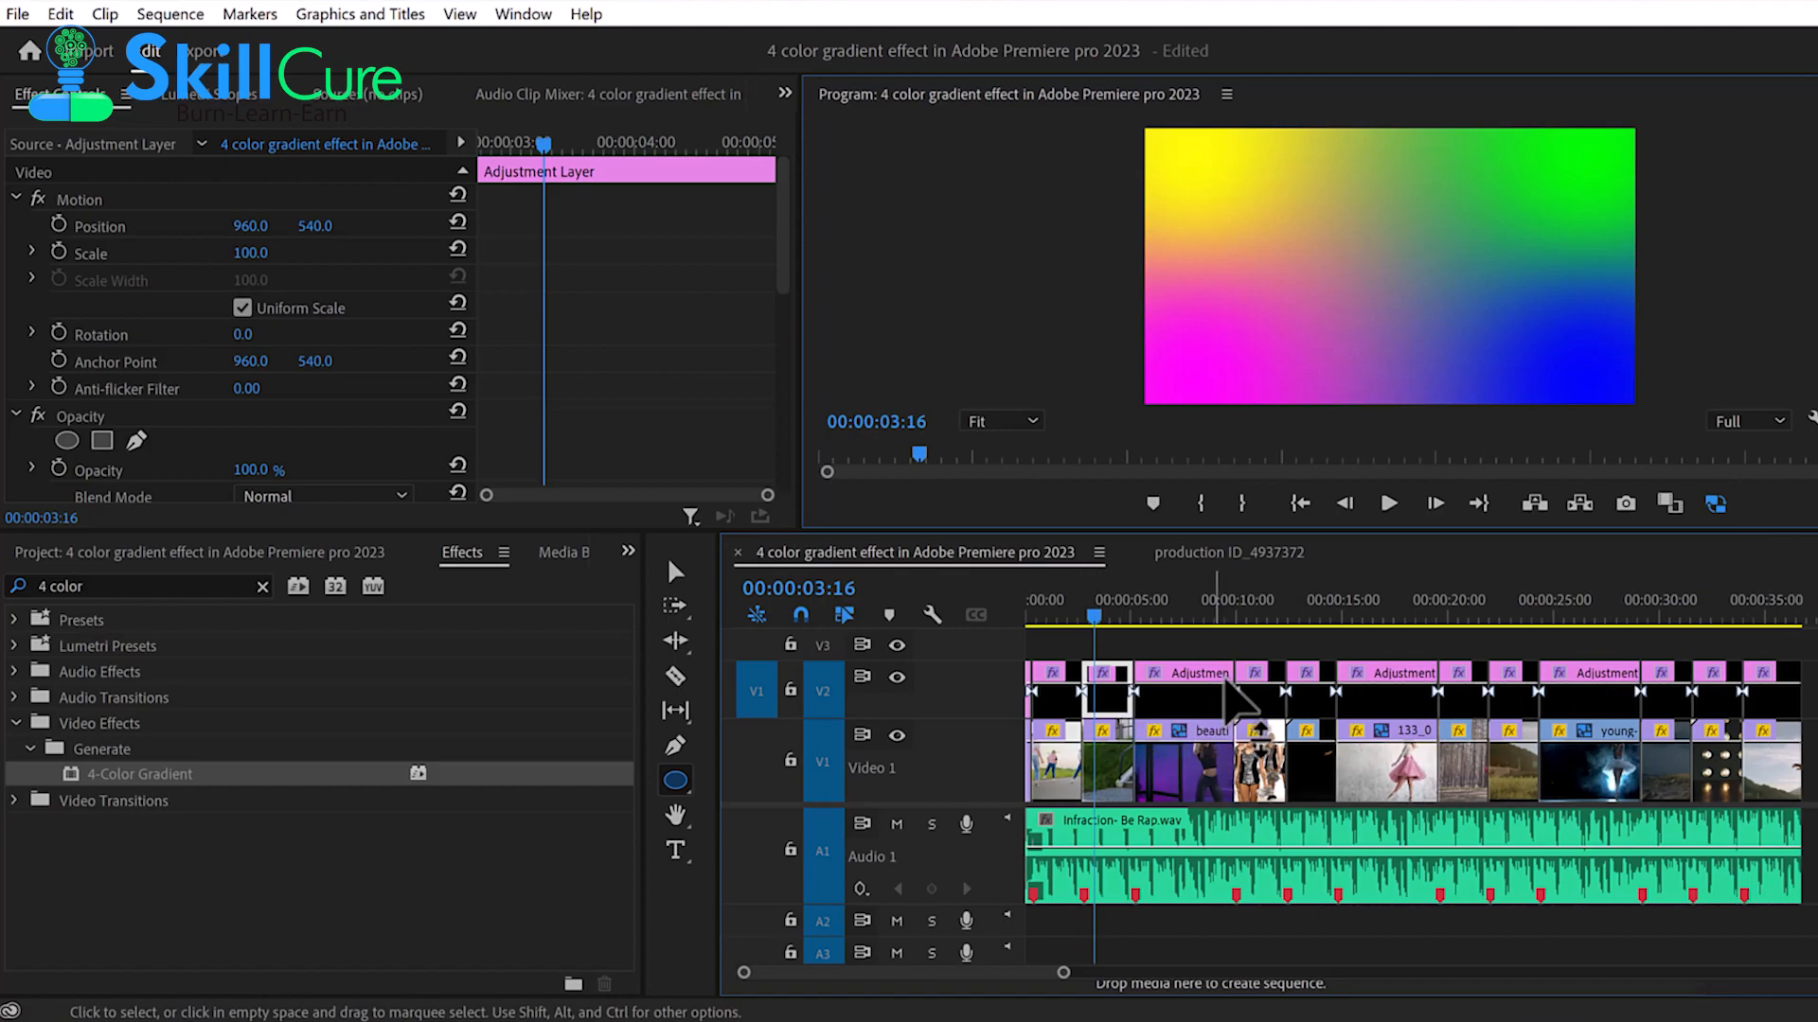
{"action": "left_click", "coordinate": [1186, 611]}
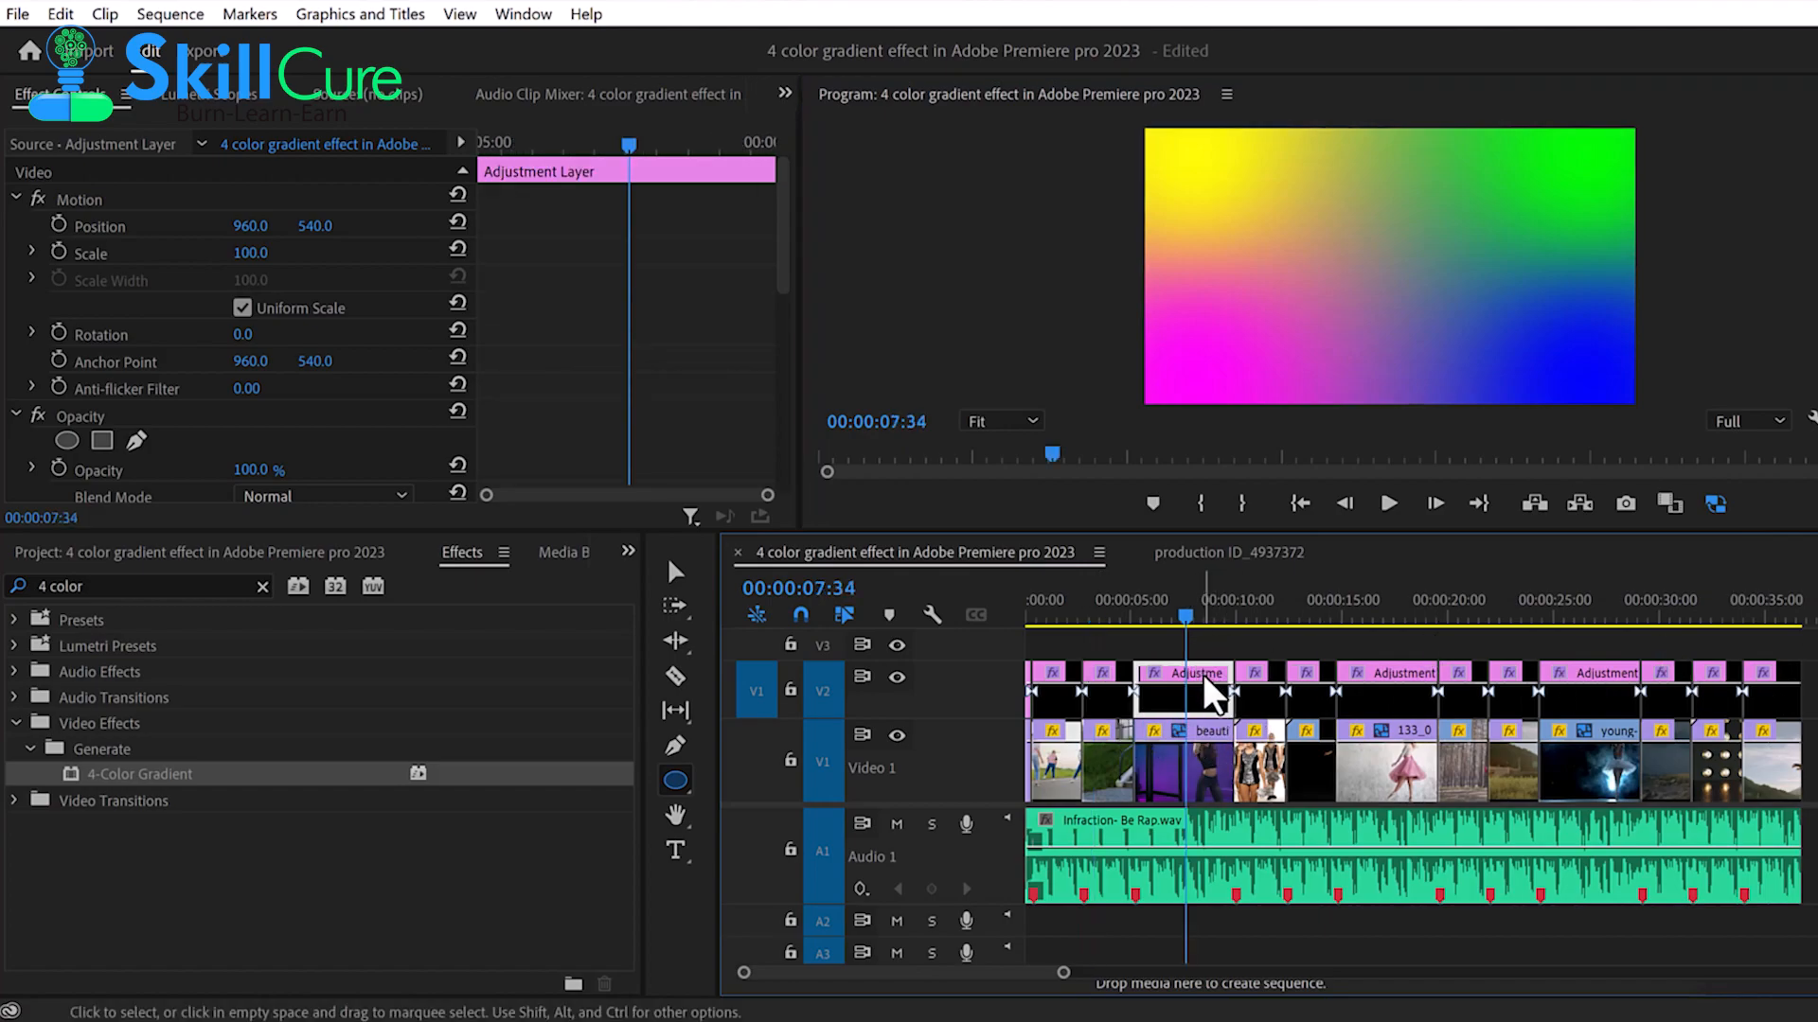
{"action": "left_click", "coordinate": [1112, 615]}
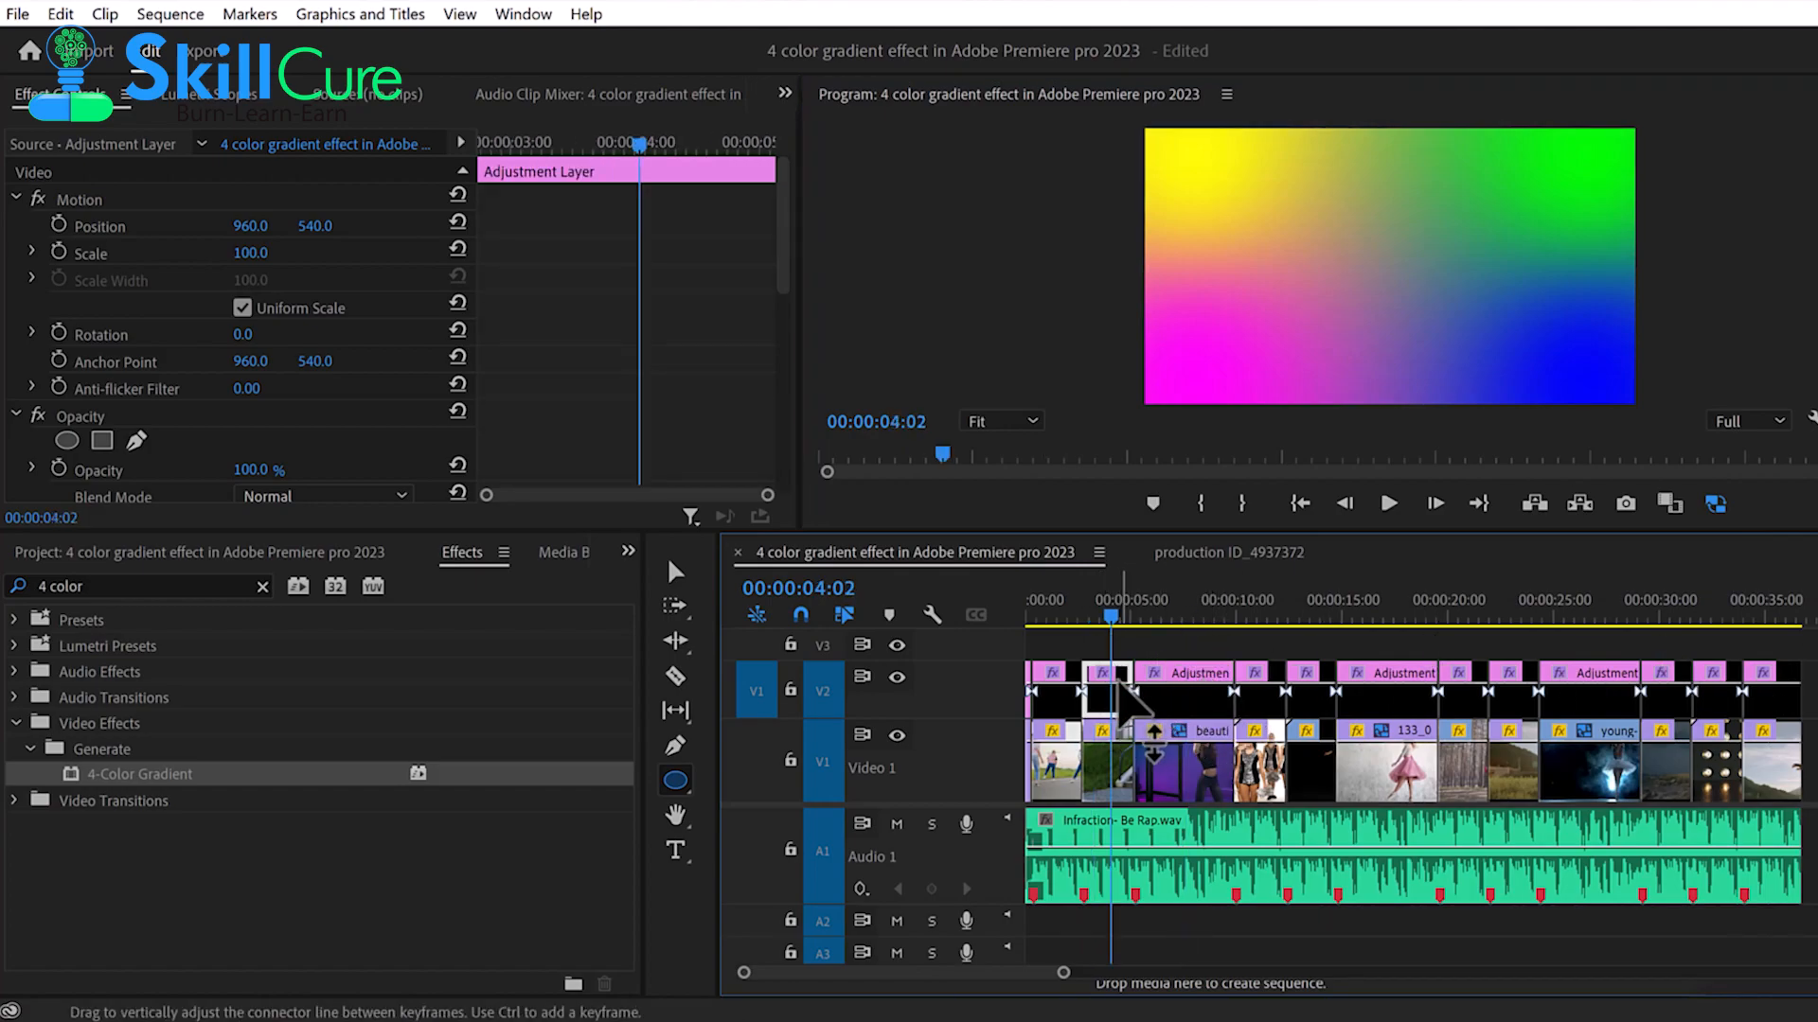